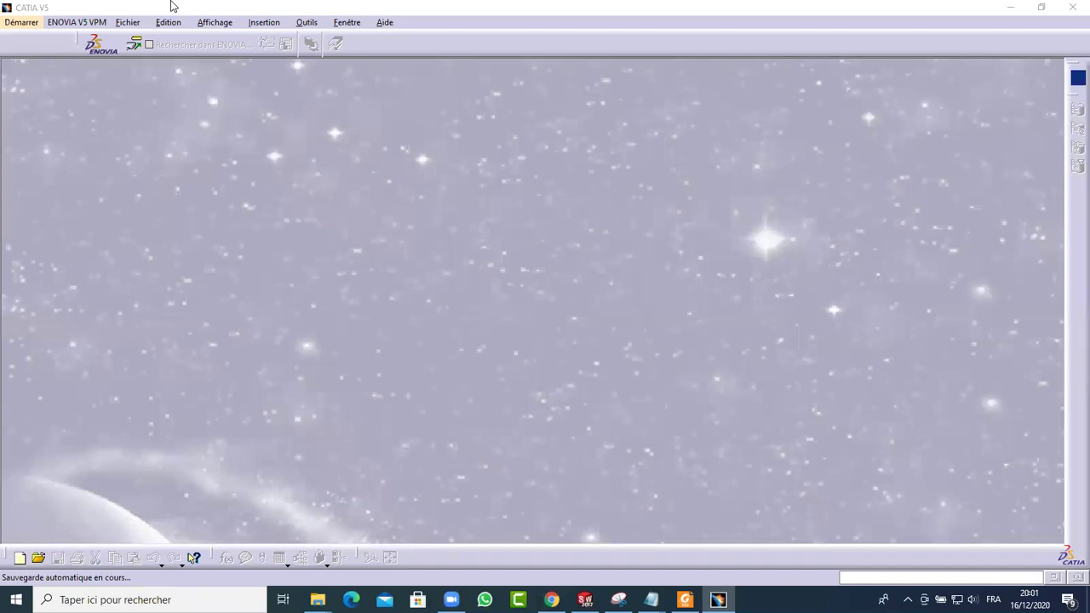
Step: Open the FORMATION CATIA folder on the desktop, look over its part drawings including PIECE 28 and PIECE 30, and return to CATIA
{"action": "left_click", "coordinate": [1009, 7]}
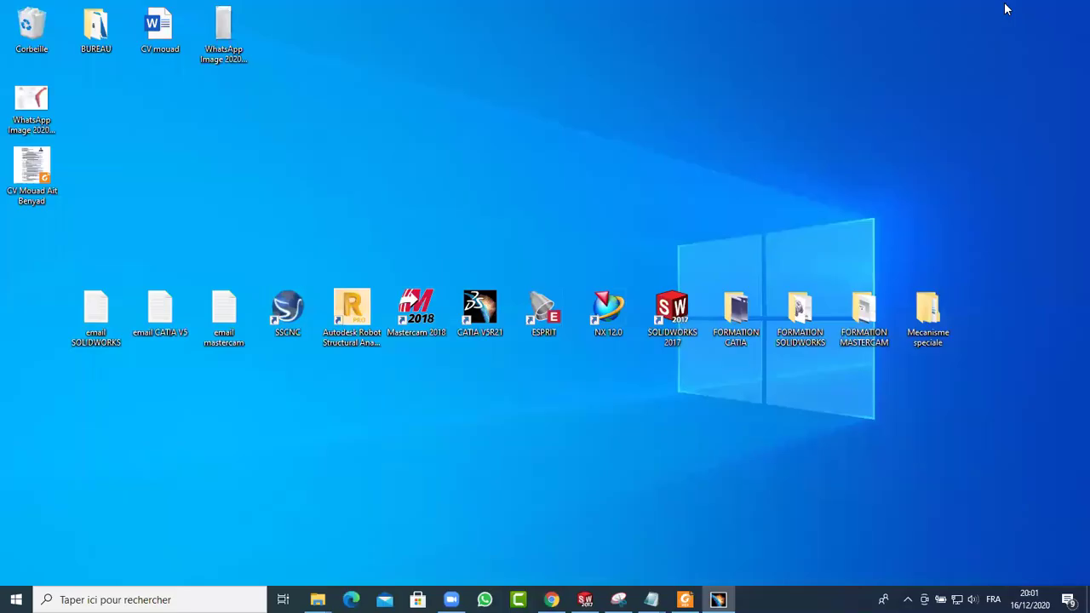
{"action": "double_click", "coordinate": [740, 334]}
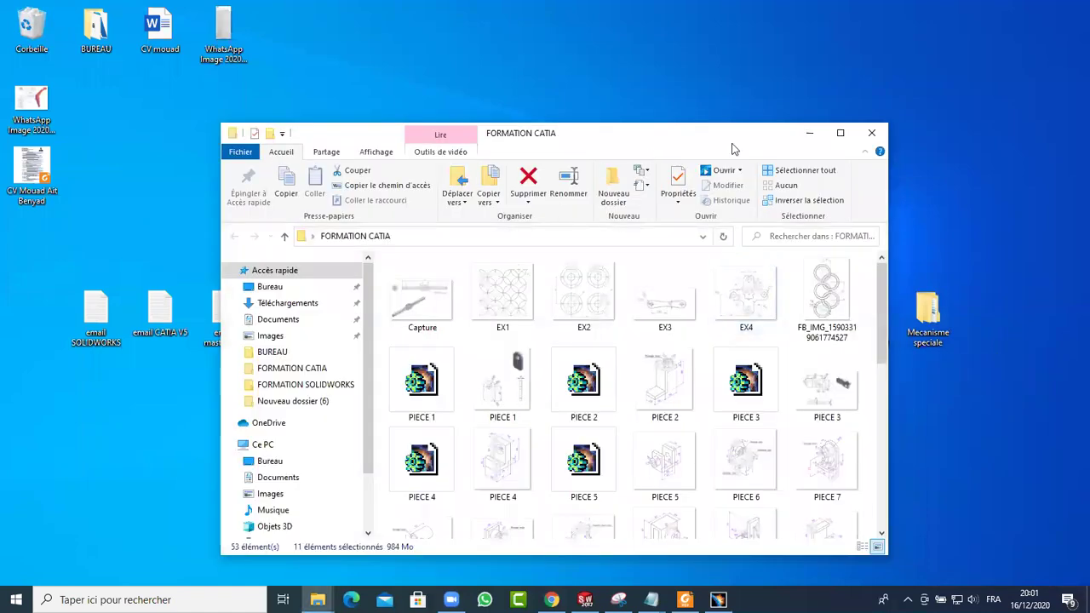
{"action": "left_click", "coordinate": [840, 133]}
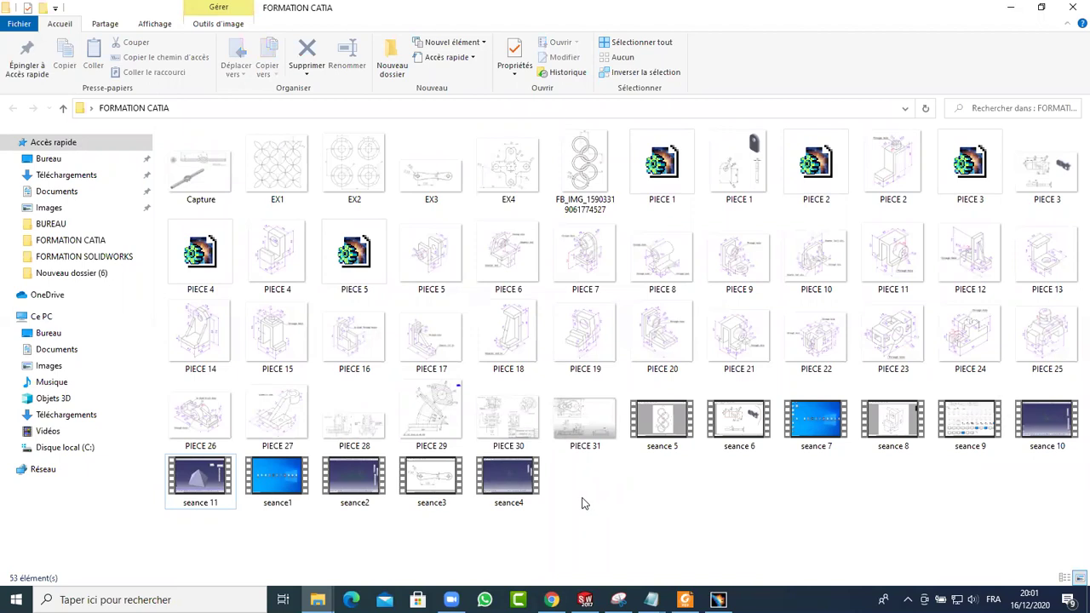
{"action": "left_click", "coordinate": [508, 430]}
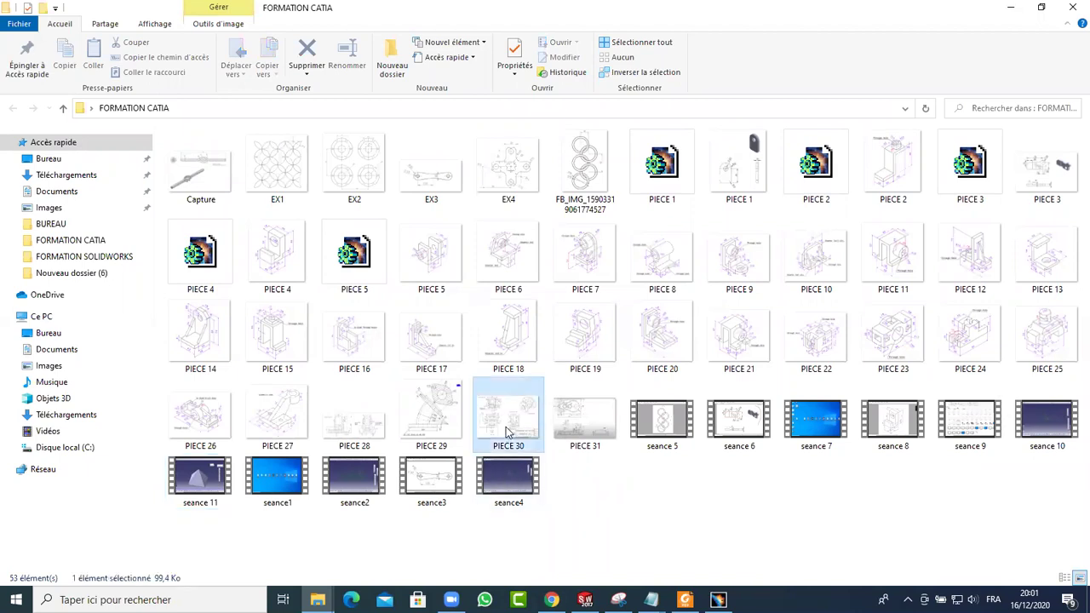
{"action": "left_click", "coordinate": [345, 424]}
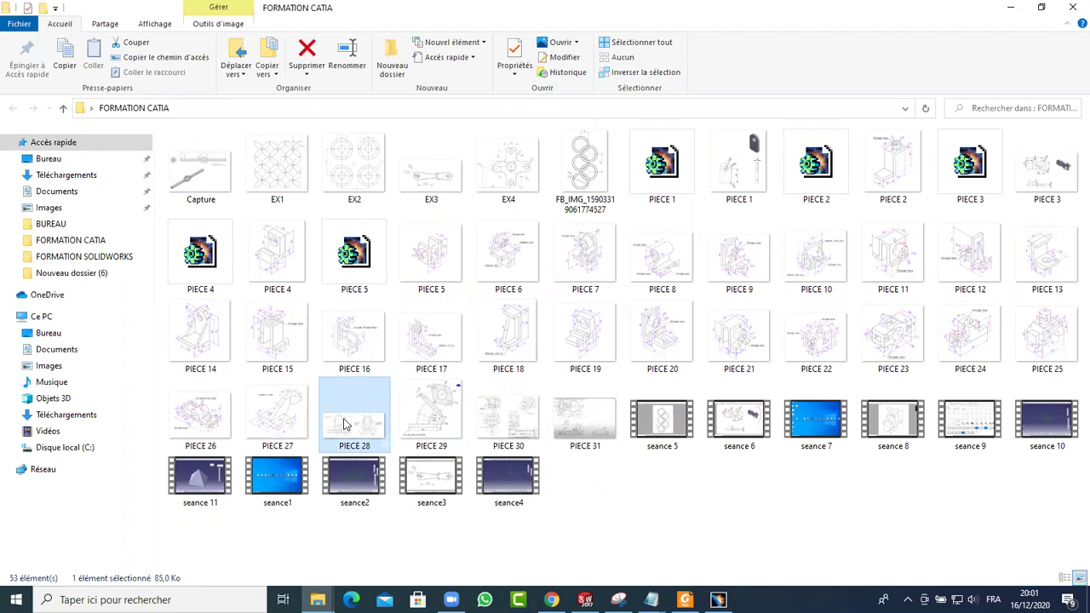
{"action": "right_click", "coordinate": [345, 424]}
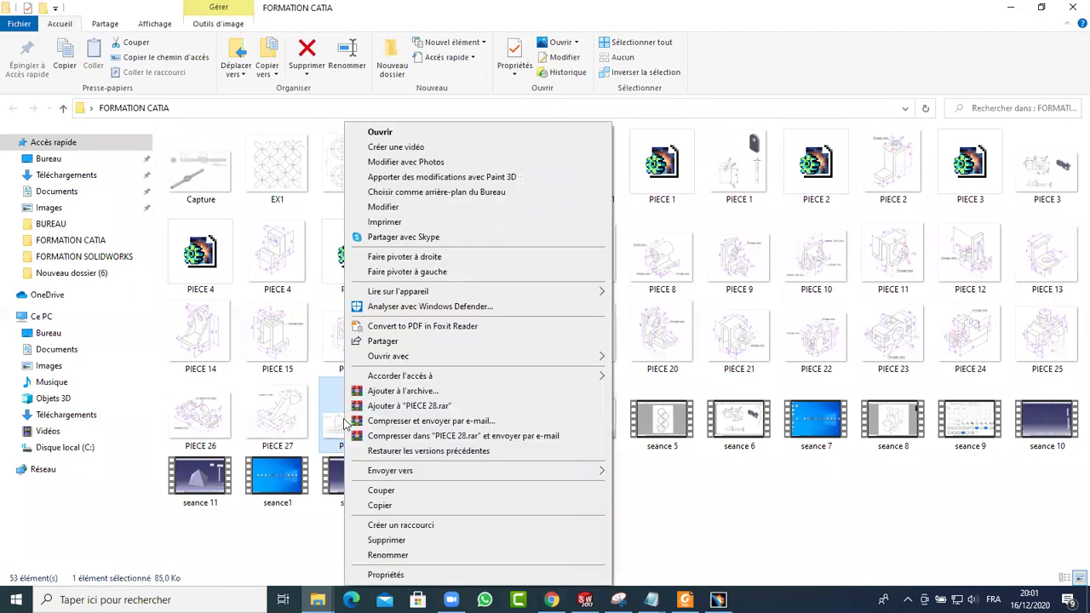
{"action": "left_click", "coordinate": [926, 545]}
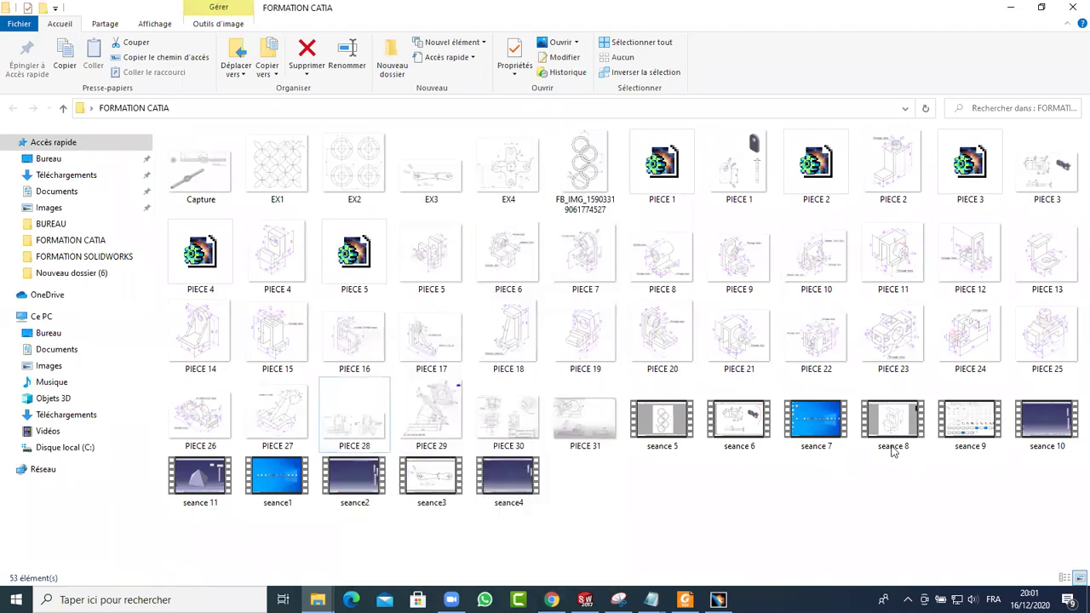
{"action": "left_click", "coordinate": [1010, 8]}
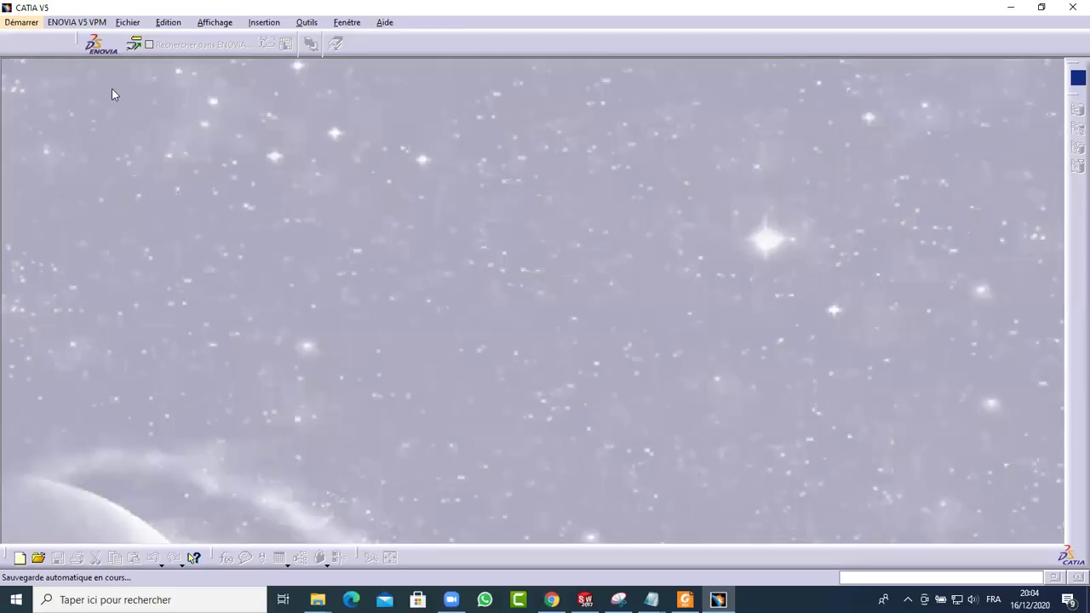
Step: Create a new Part Design part named Part1 with hybrid design enabled
{"action": "left_click", "coordinate": [13, 23]}
{"action": "mouse_move", "coordinate": [27, 55]}
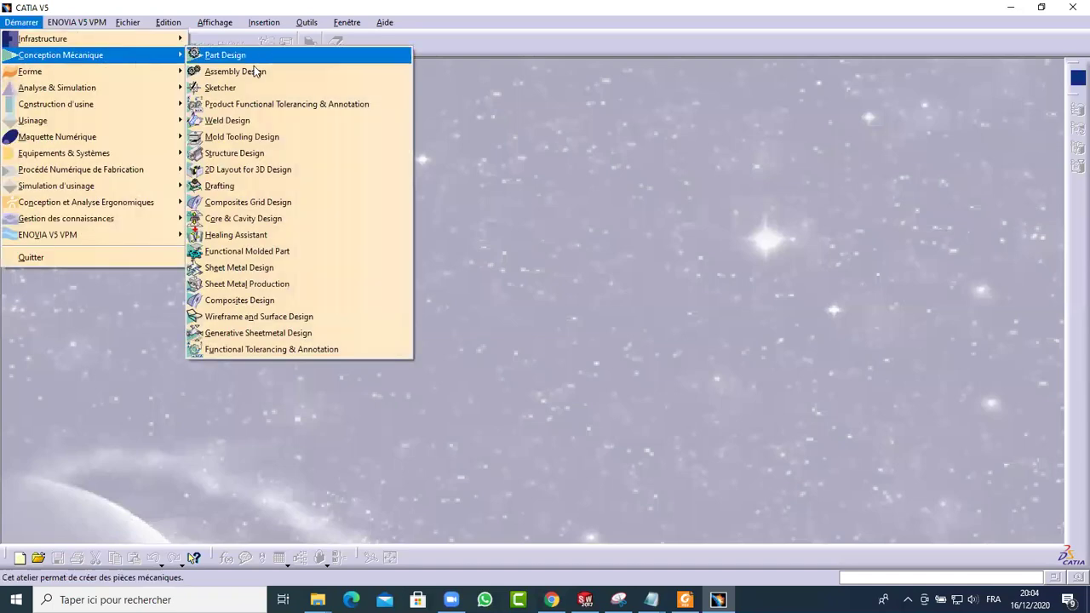
{"action": "left_click", "coordinate": [308, 54]}
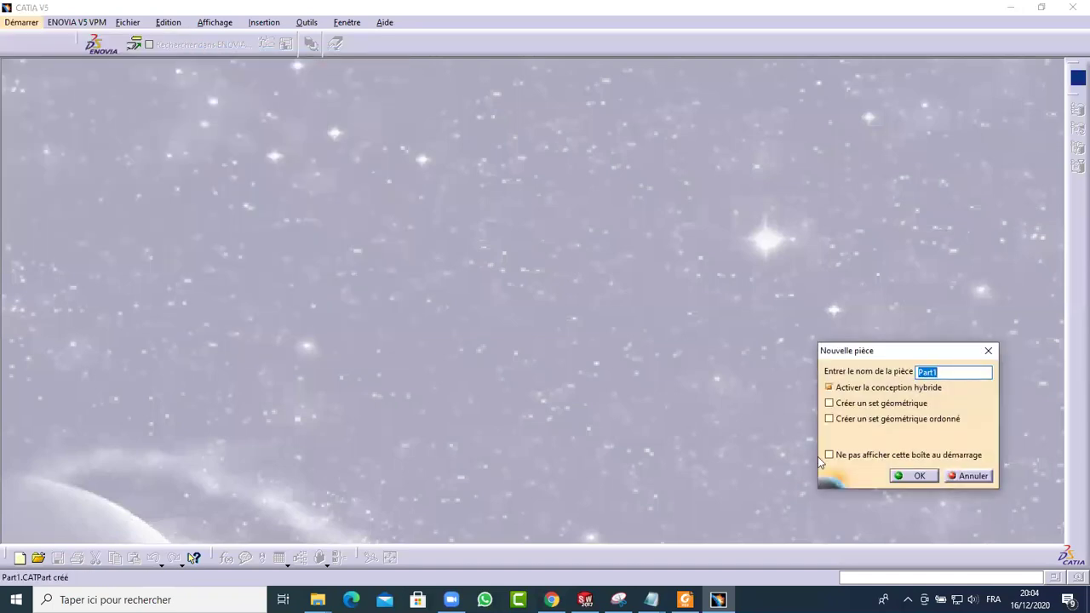
{"action": "left_click", "coordinate": [923, 475]}
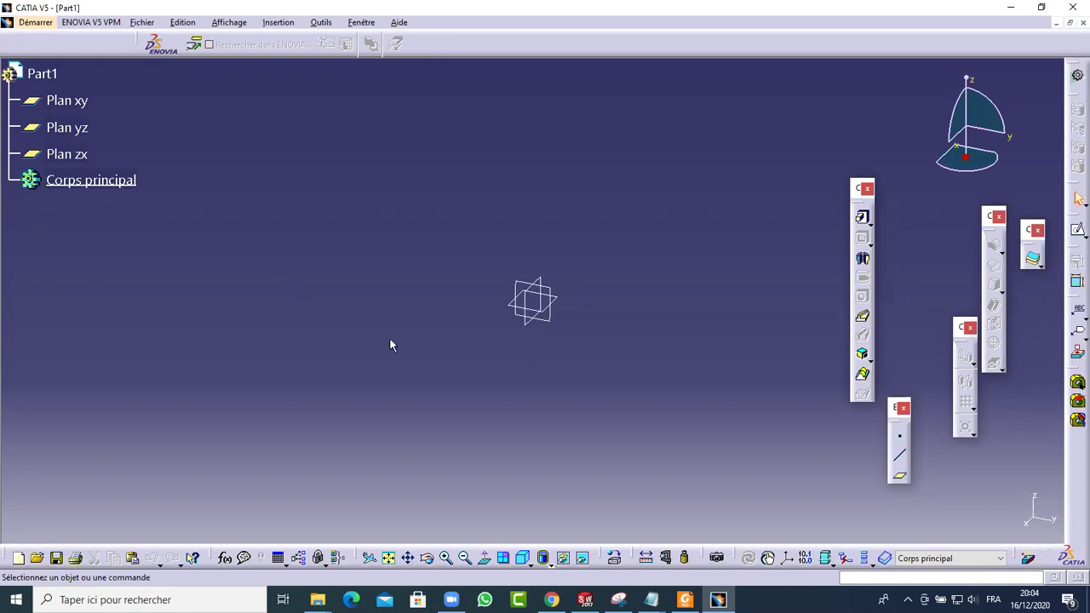
{"action": "left_click", "coordinate": [542, 285]}
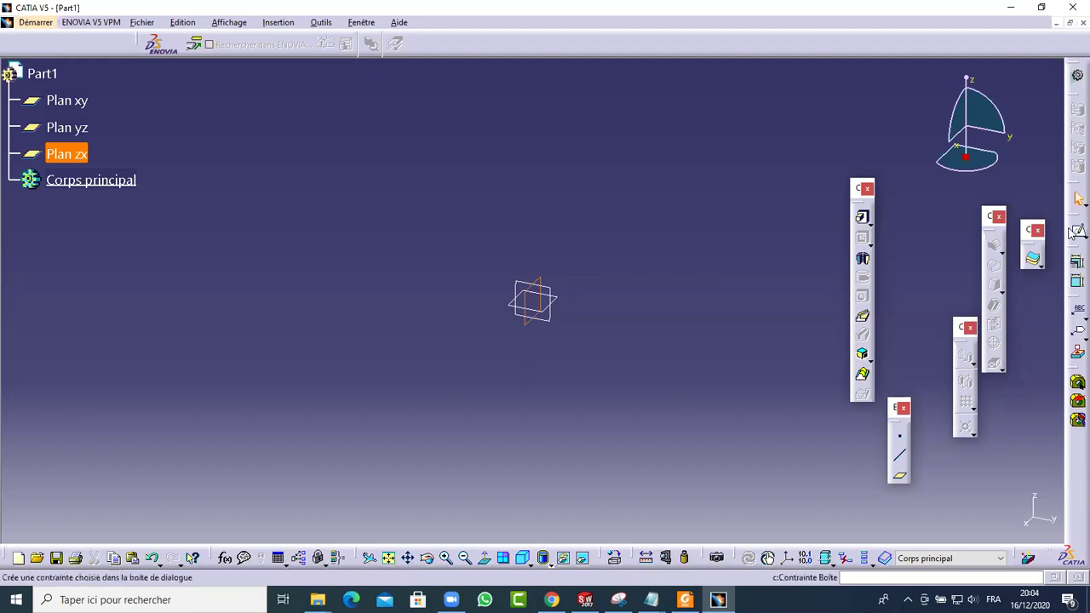
{"action": "left_click", "coordinate": [1069, 231]}
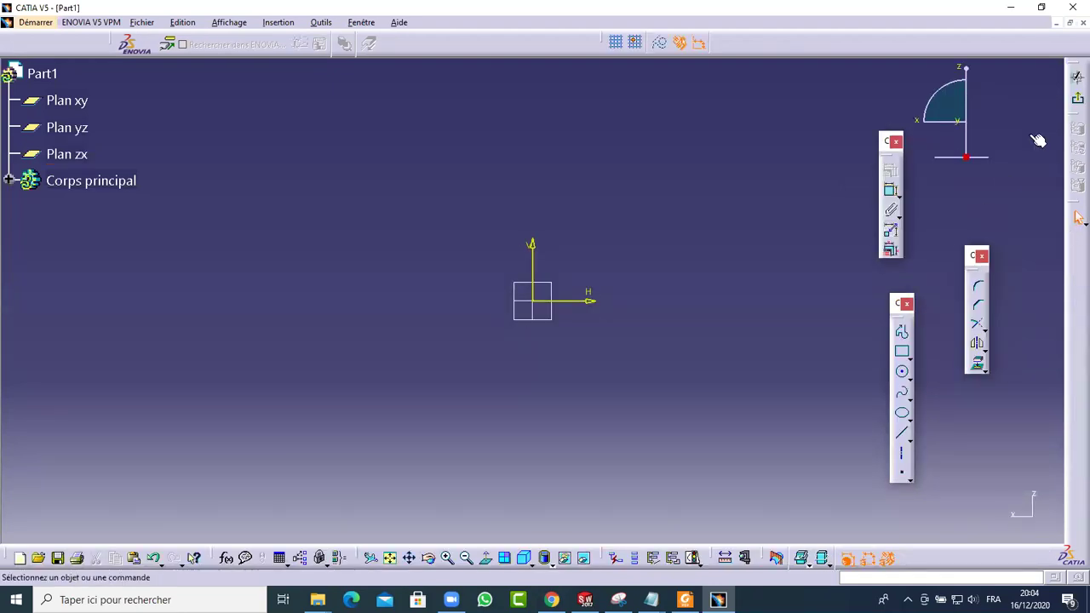
{"action": "left_click", "coordinate": [1076, 100]}
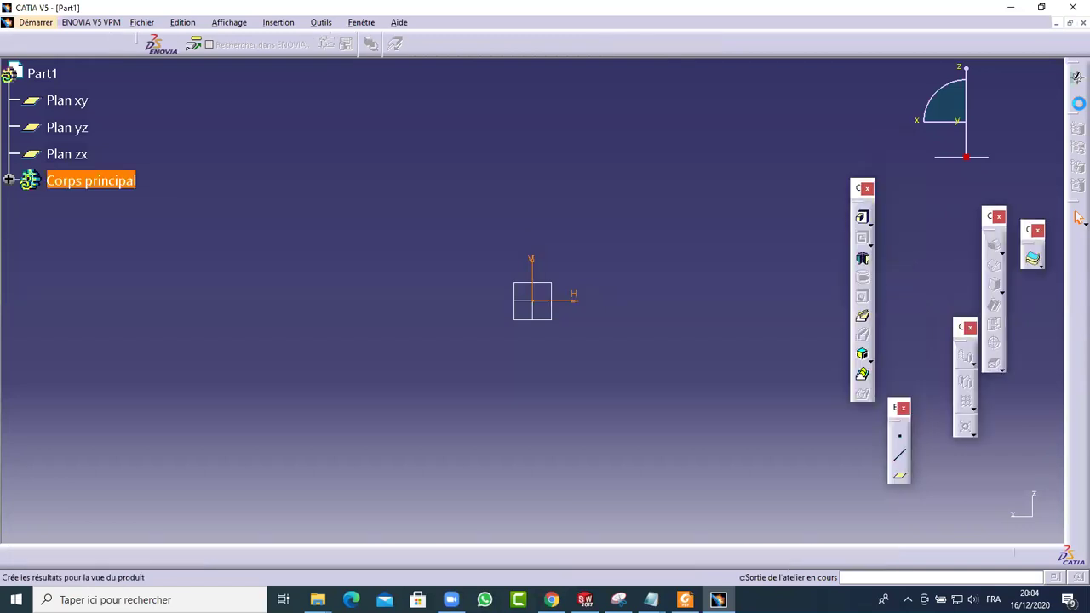
Step: Start a sketch on the xy plane and draw a closed triangle above the origin, its right side about 100 mm long
{"action": "left_click", "coordinate": [74, 103]}
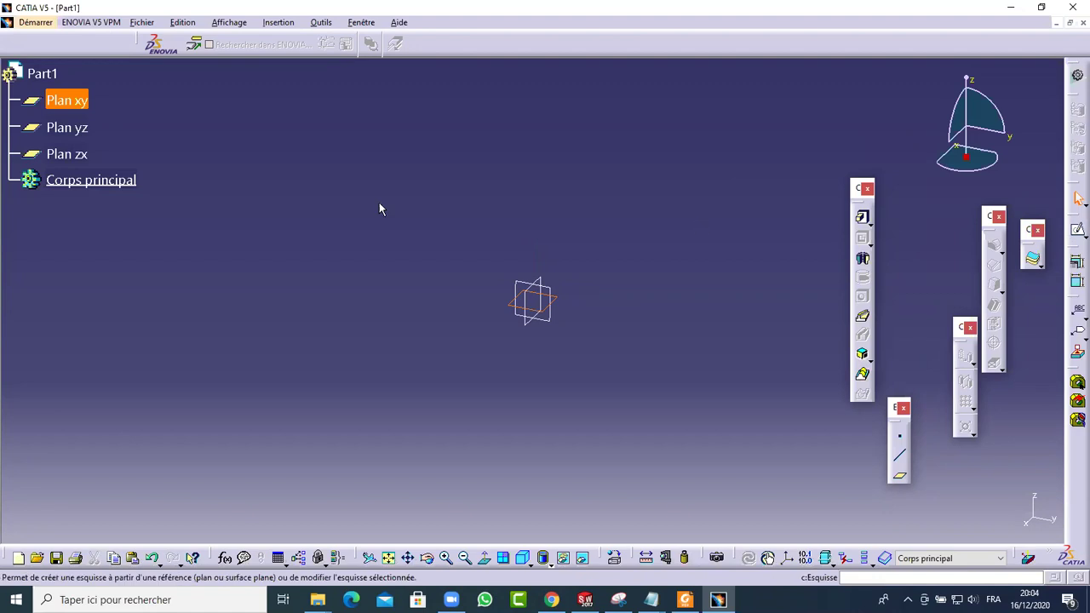
{"action": "left_click", "coordinate": [1074, 232]}
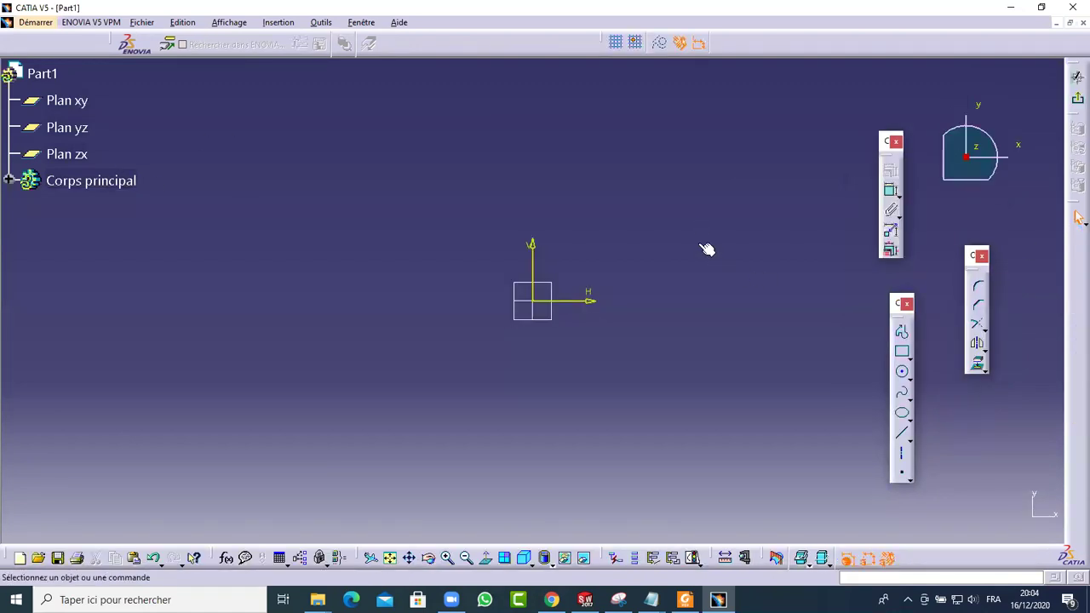
{"action": "left_click", "coordinate": [903, 334]}
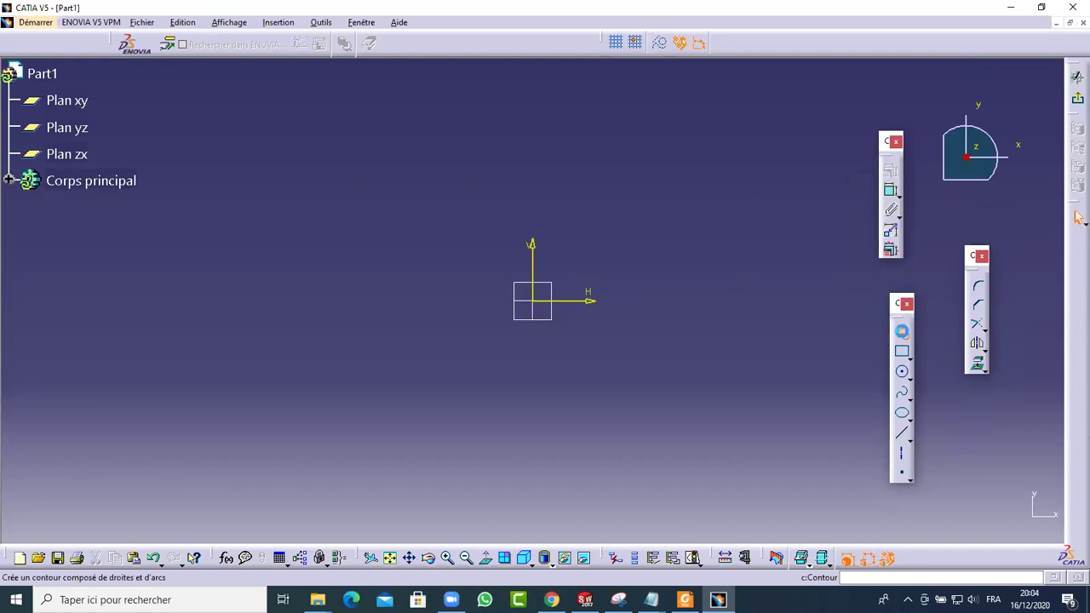
{"action": "left_click", "coordinate": [596, 94]}
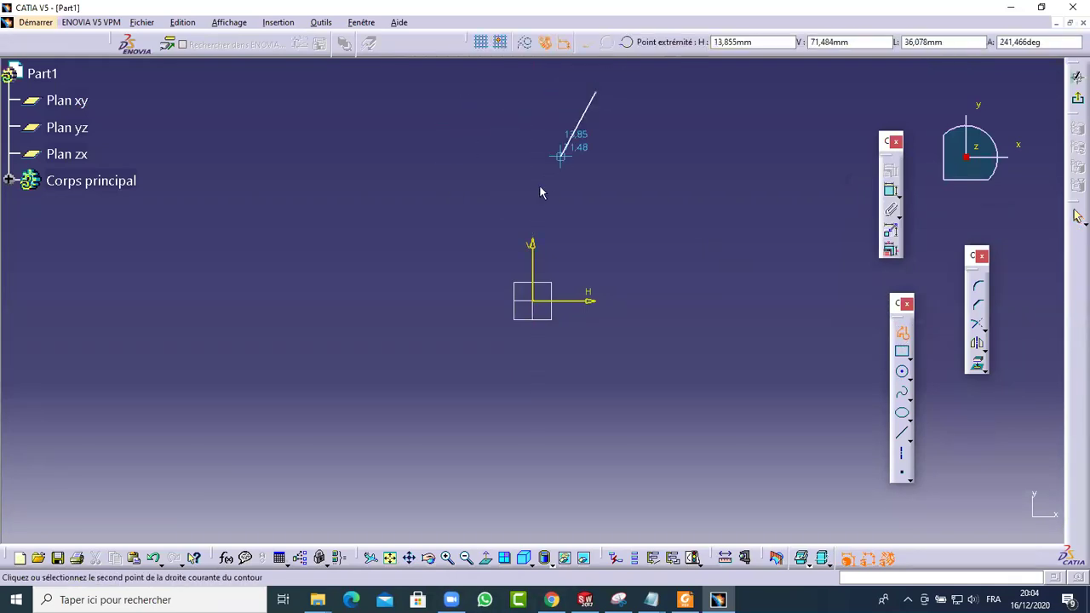
{"action": "left_click", "coordinate": [481, 249]}
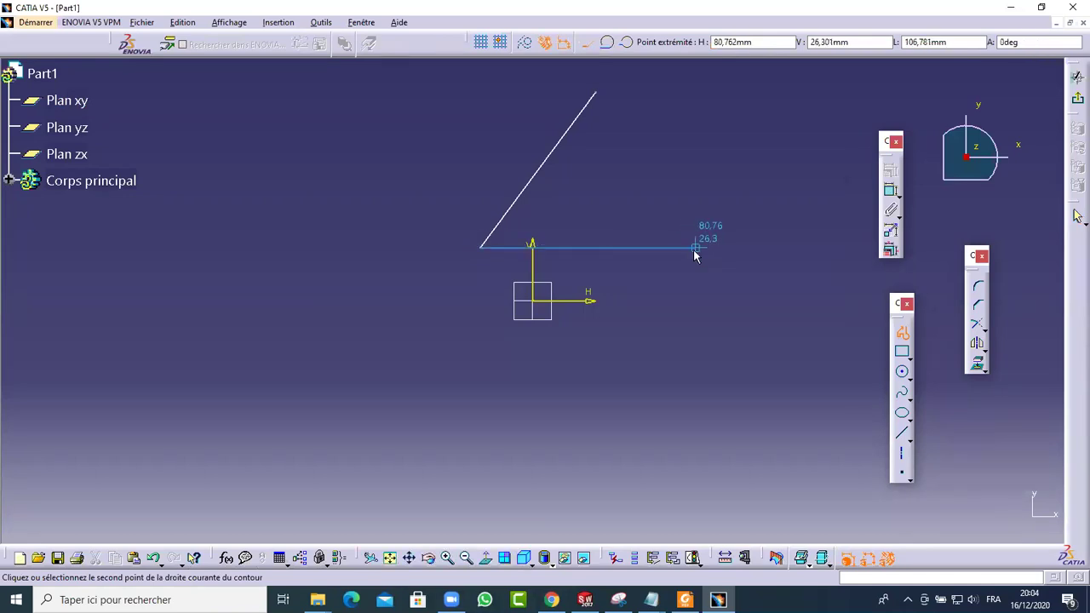
{"action": "left_click", "coordinate": [693, 266]}
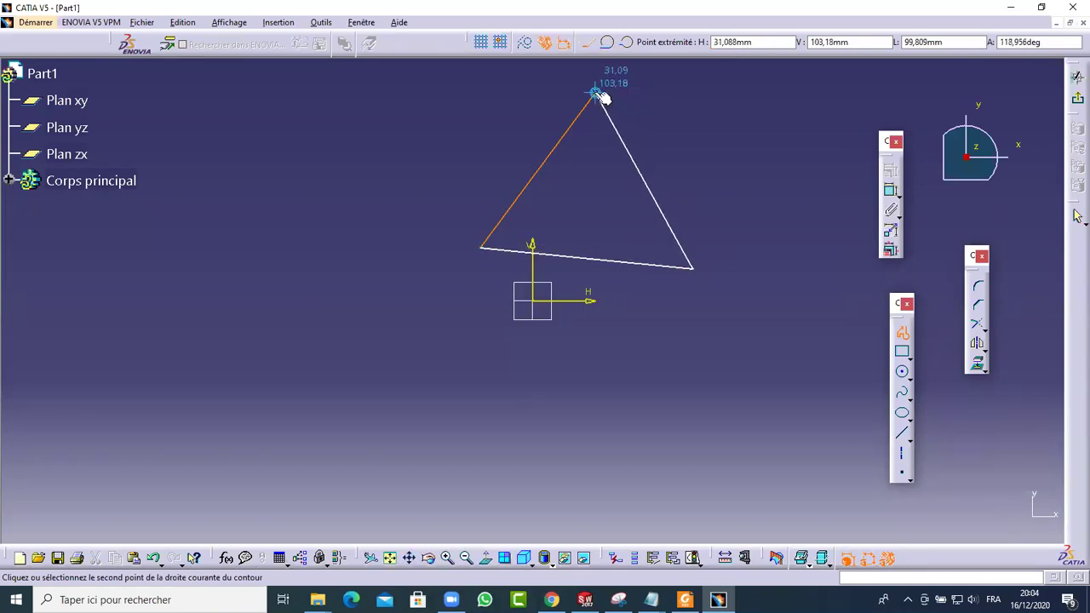
{"action": "left_click", "coordinate": [593, 92]}
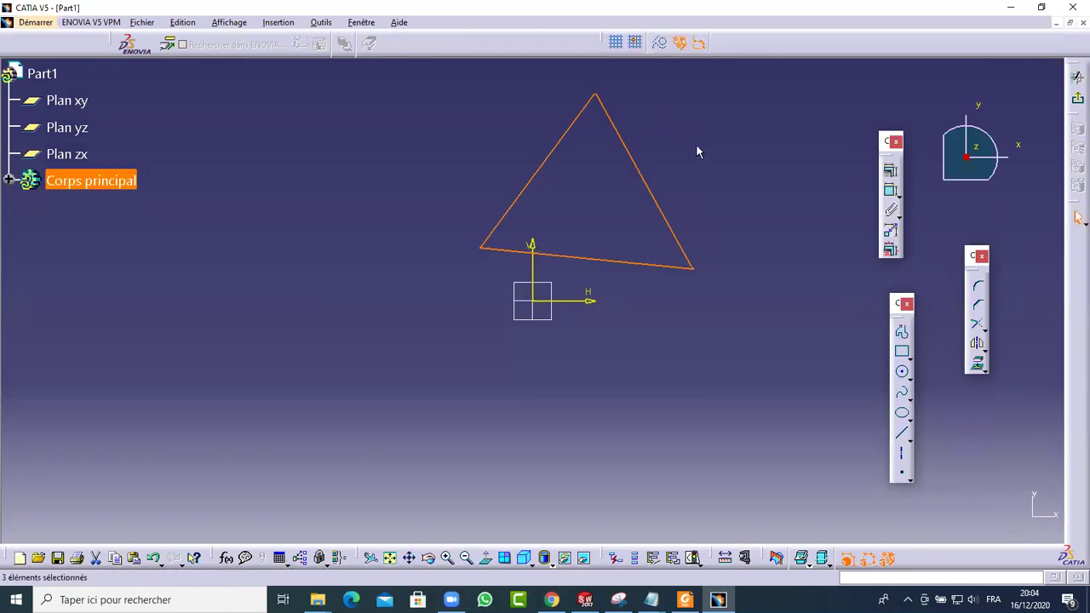
Step: Constrain the midpoint of the triangle's base line to the sketch origin
{"action": "left_click", "coordinate": [577, 257]}
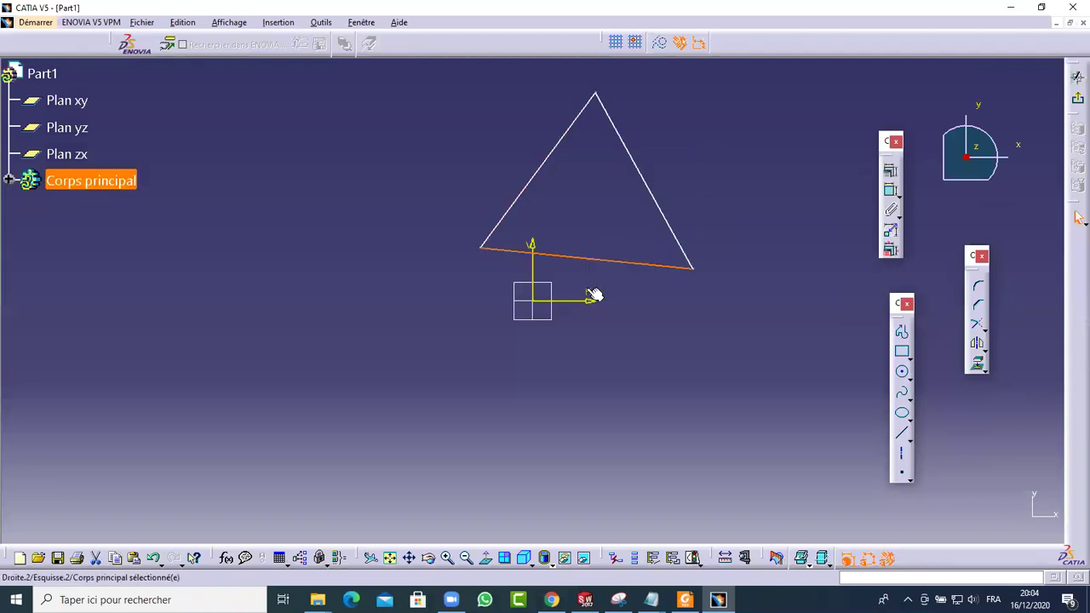
{"action": "left_click", "coordinate": [542, 305], "text": "ctrl"}
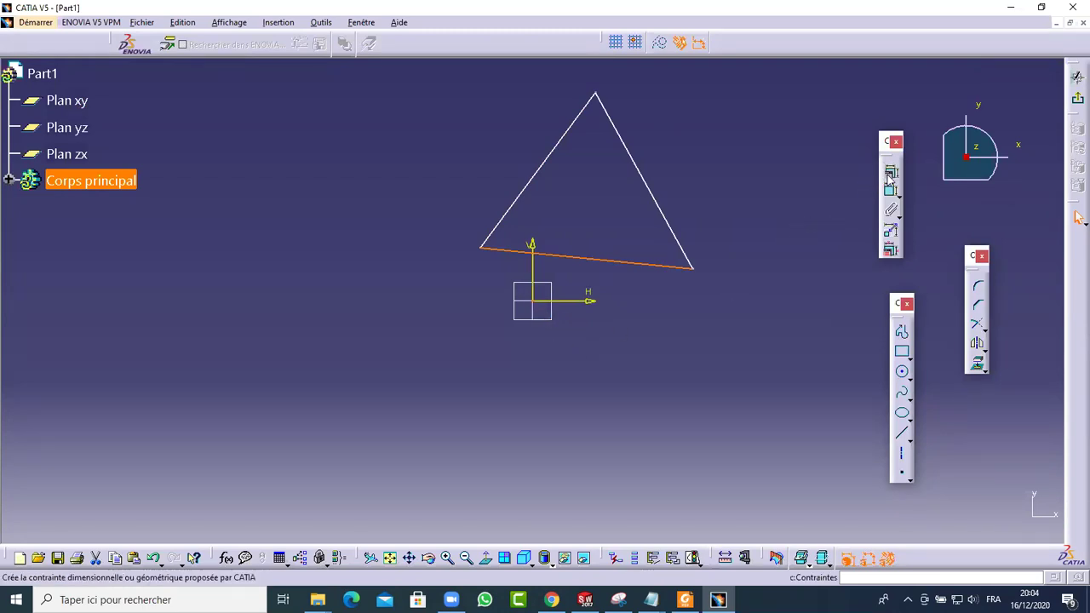
{"action": "left_click", "coordinate": [890, 175]}
{"action": "left_click", "coordinate": [728, 268]}
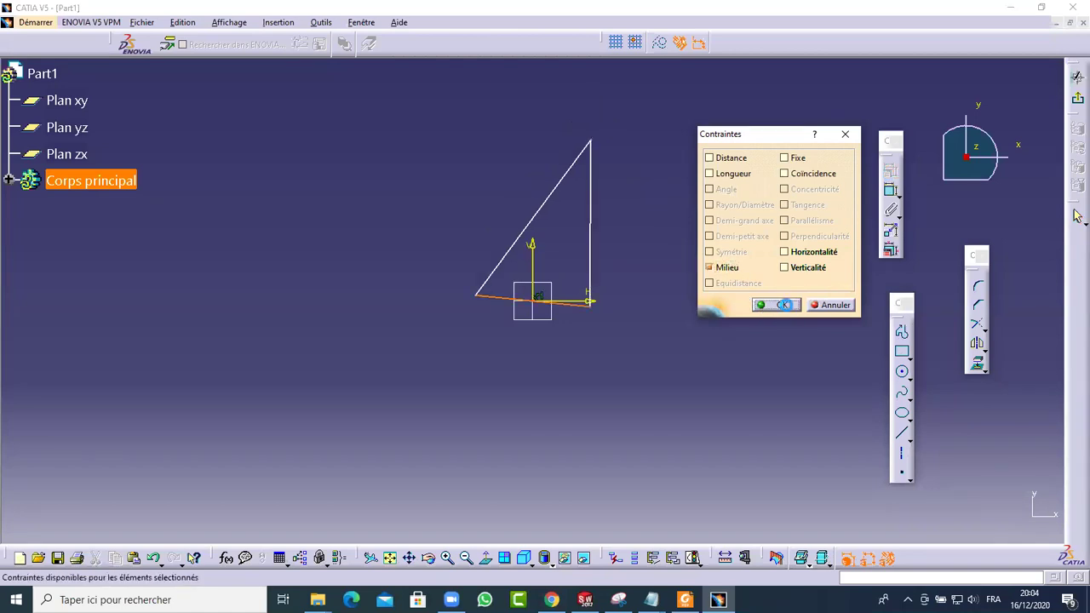
{"action": "left_click", "coordinate": [780, 305]}
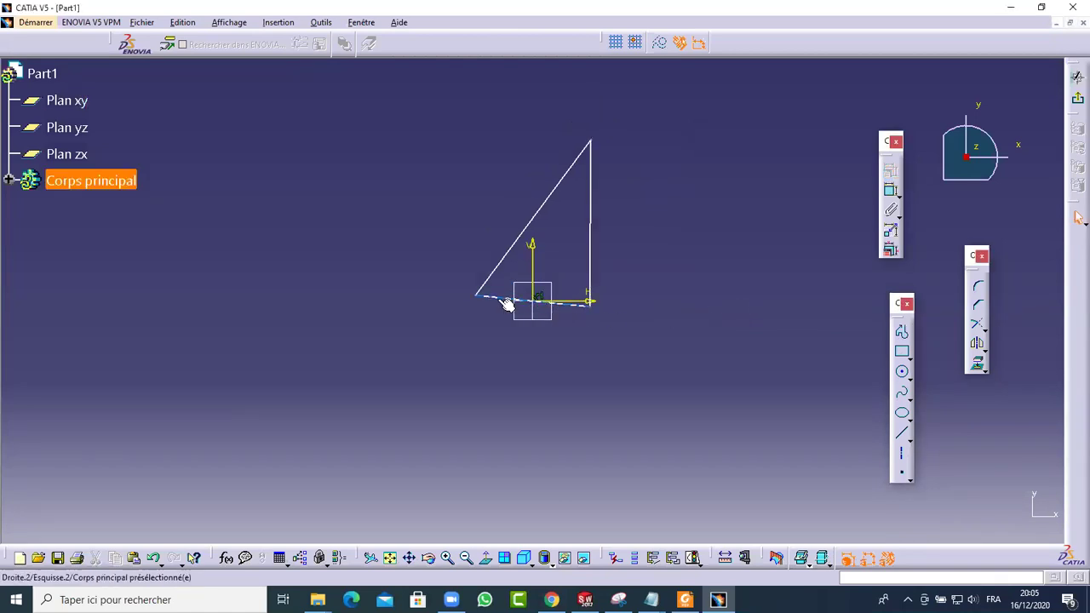
Step: Apply a horizontal constraint to the triangle's base line
{"action": "left_click", "coordinate": [578, 306]}
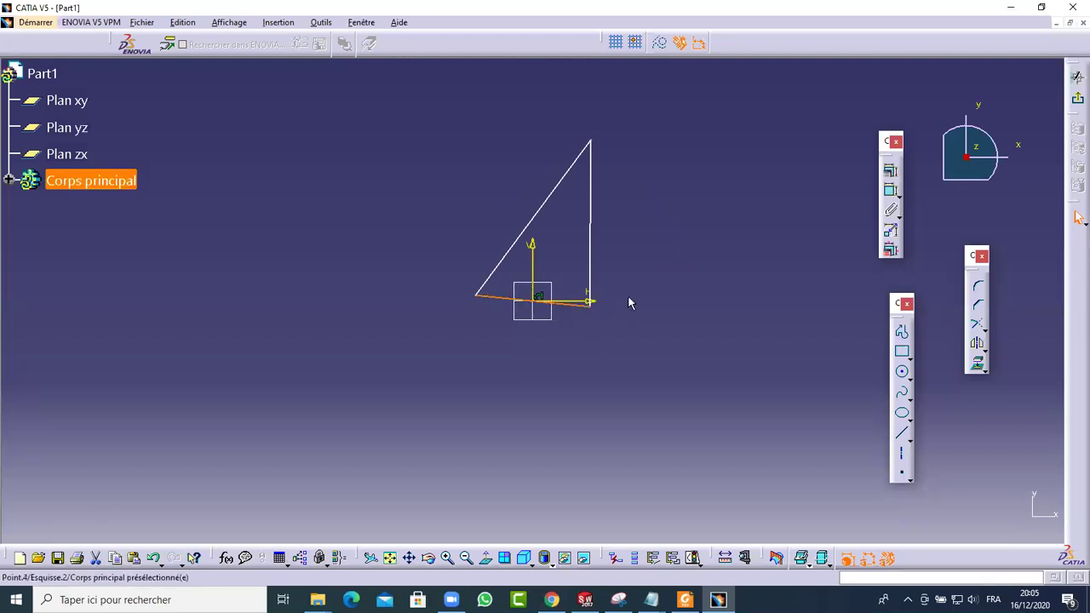
{"action": "left_click", "coordinate": [890, 174]}
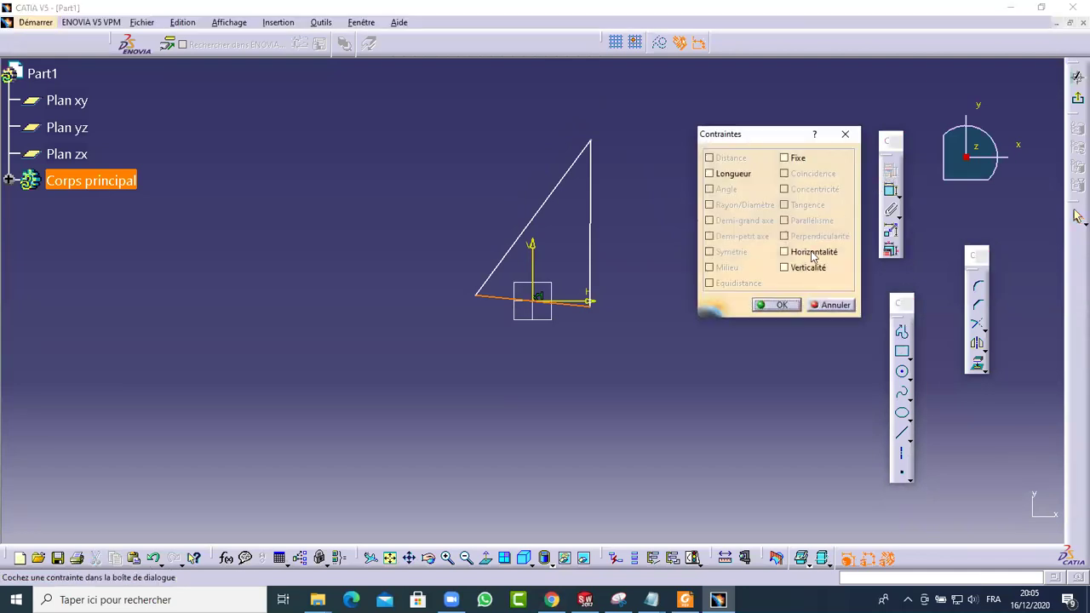
{"action": "left_click", "coordinate": [813, 253]}
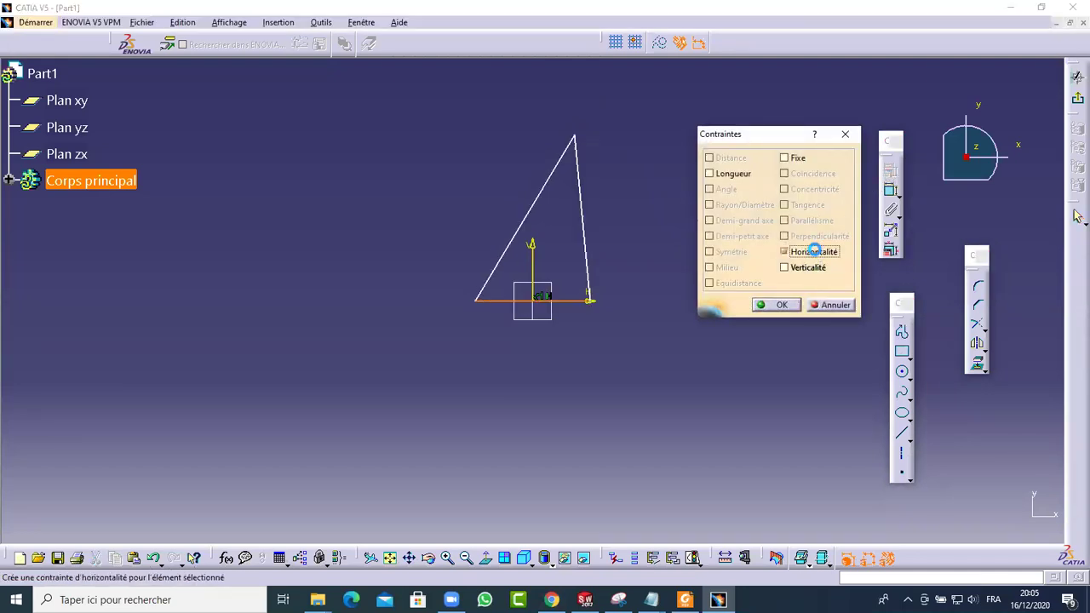
{"action": "left_click", "coordinate": [777, 304]}
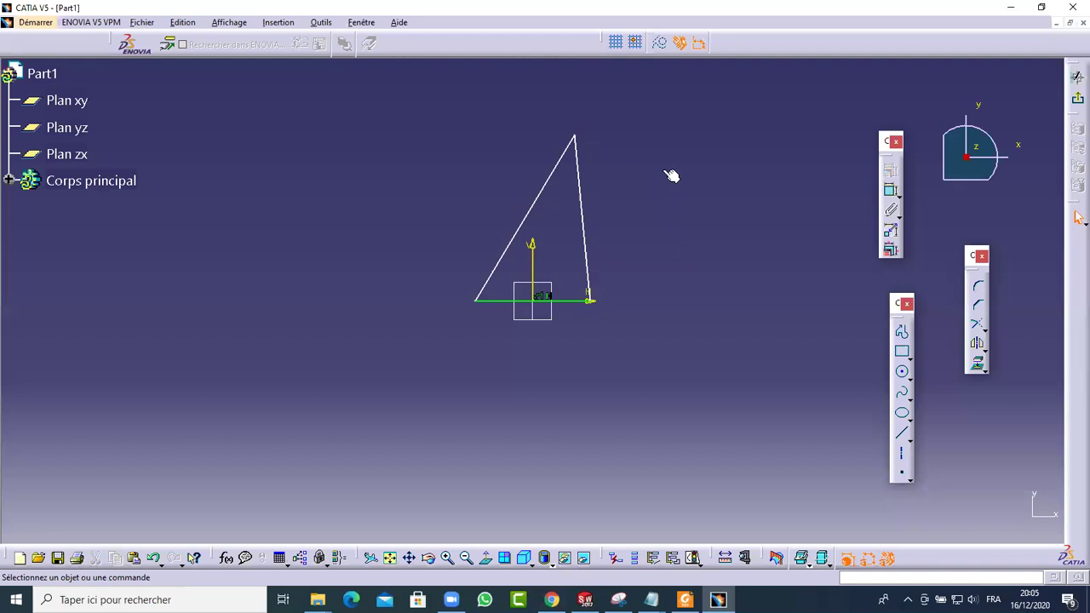
Step: Move the triangle's apex close to the vertical axis and constrain it coincident with that axis
{"action": "left_click", "coordinate": [589, 143]}
{"action": "left_click_drag", "start_coordinate": [576, 136], "coordinate": [536, 141]}
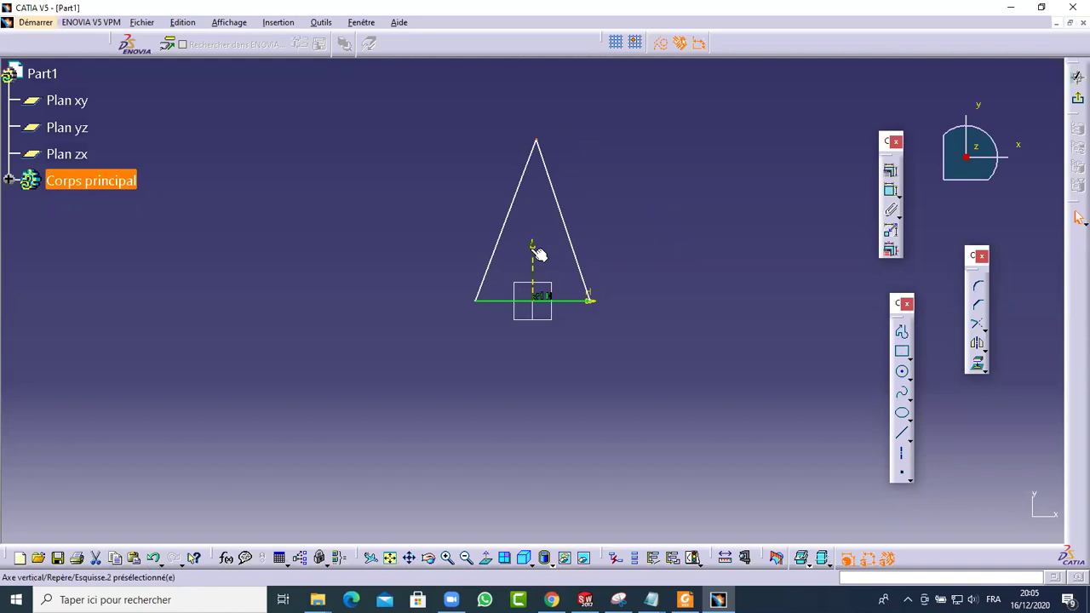
{"action": "left_click", "coordinate": [540, 253]}
{"action": "left_click", "coordinate": [888, 168]}
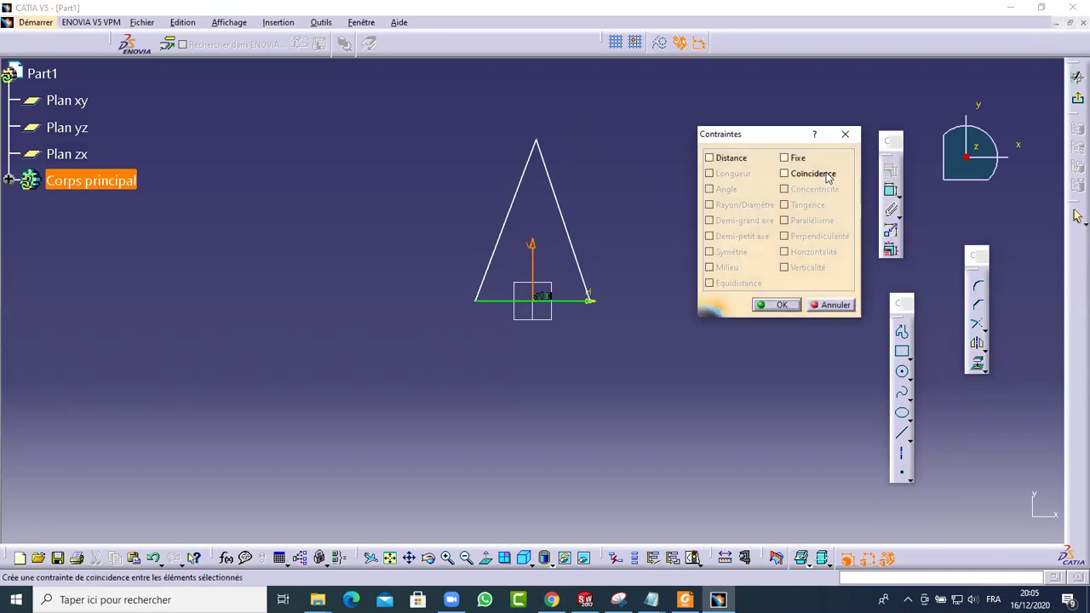
{"action": "left_click", "coordinate": [820, 174]}
{"action": "left_click", "coordinate": [771, 305]}
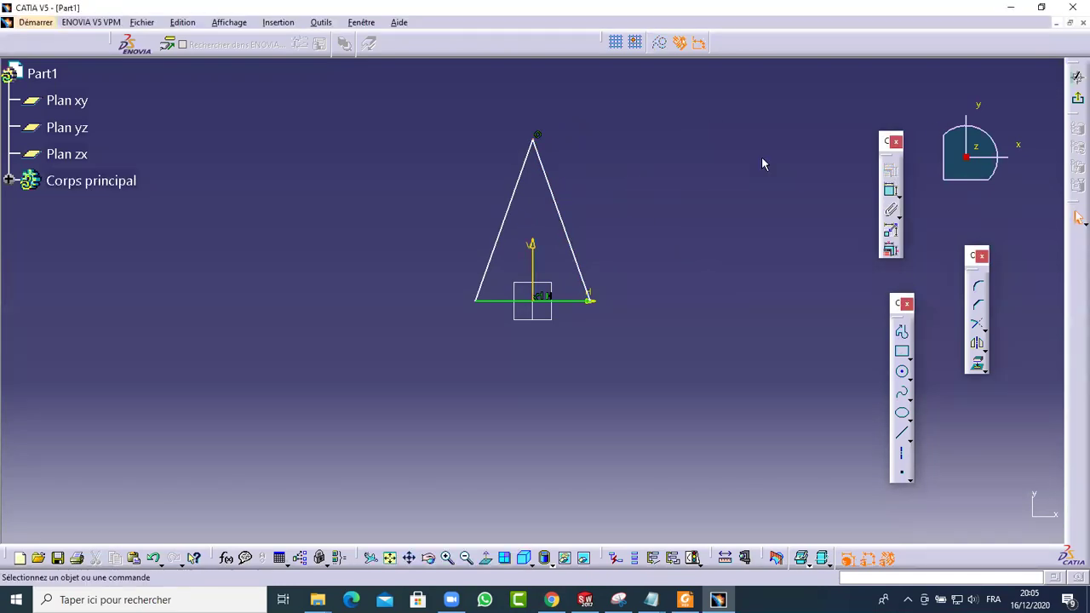
Step: Dimension the triangle's base below the line and set its length to 80 mm
{"action": "left_click", "coordinate": [584, 300]}
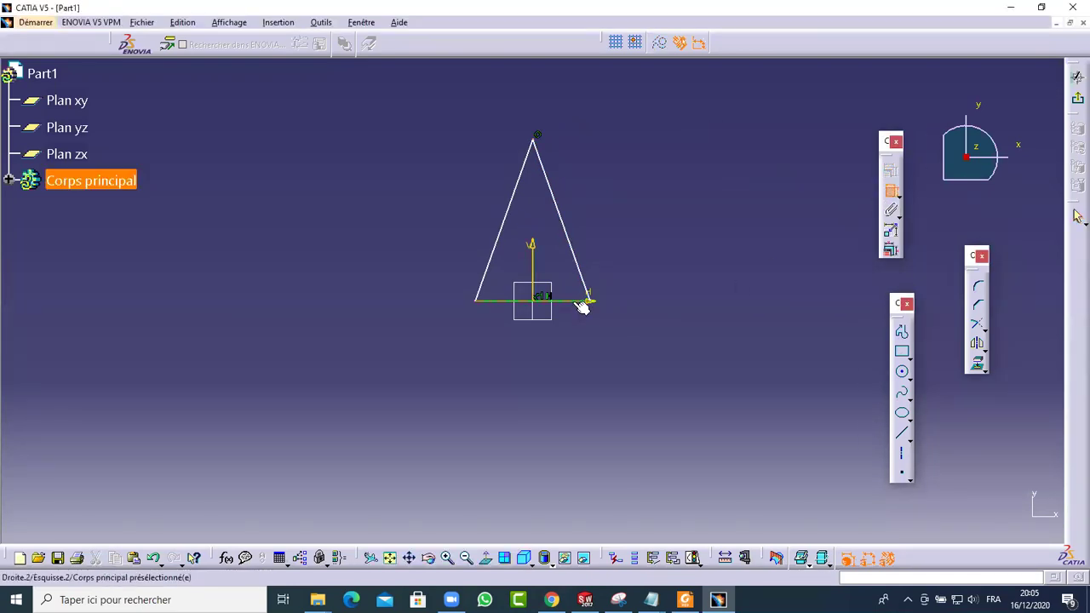
{"action": "left_click", "coordinate": [579, 347]}
{"action": "double_click", "coordinate": [579, 348]}
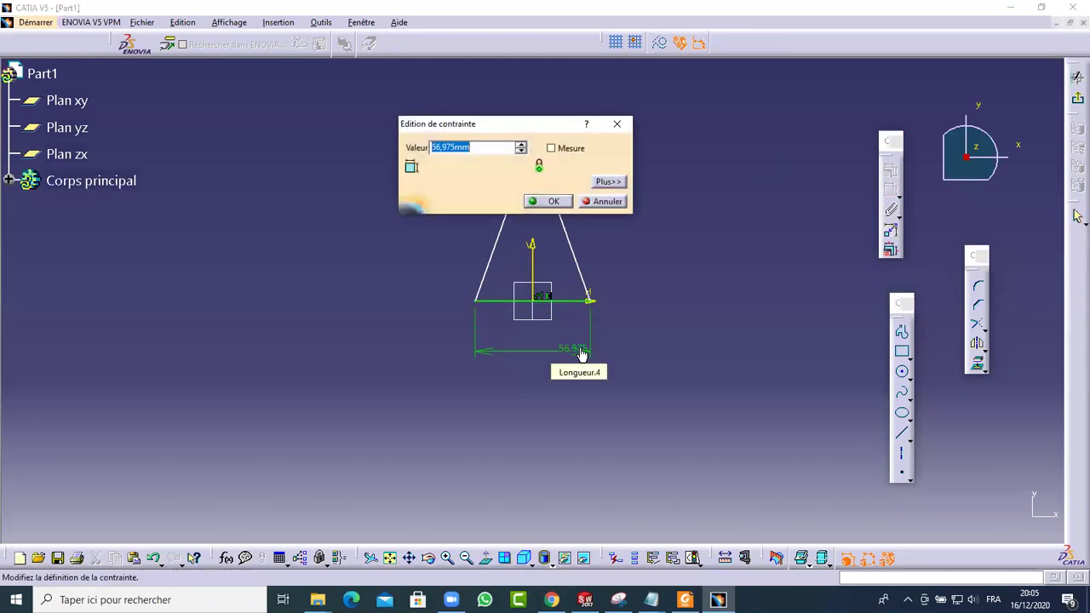
{"action": "type", "text": "80"}
{"action": "left_click", "coordinate": [537, 204]}
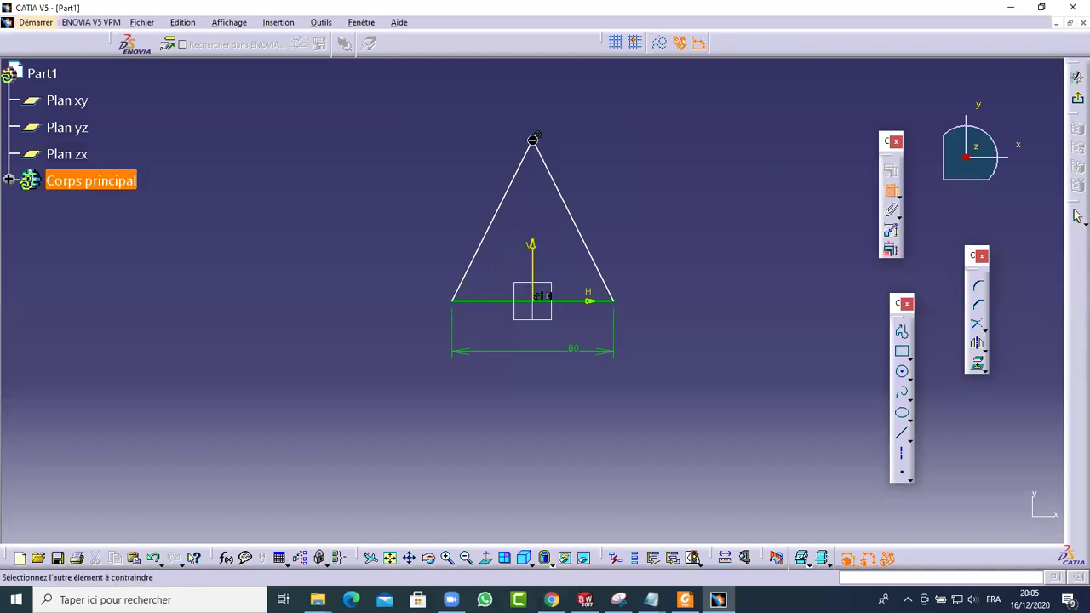
Step: Dimension the triangle's height from base to apex, set it to 100 mm, and exit the sketch
{"action": "left_click", "coordinate": [609, 305]}
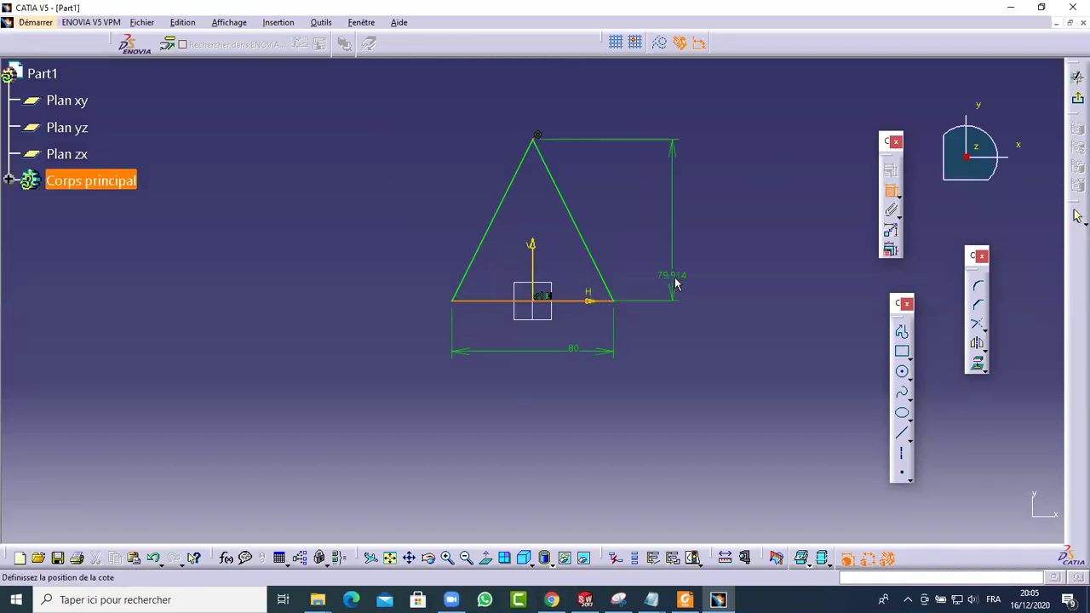
{"action": "double_click", "coordinate": [678, 279]}
{"action": "type", "text": "100"}
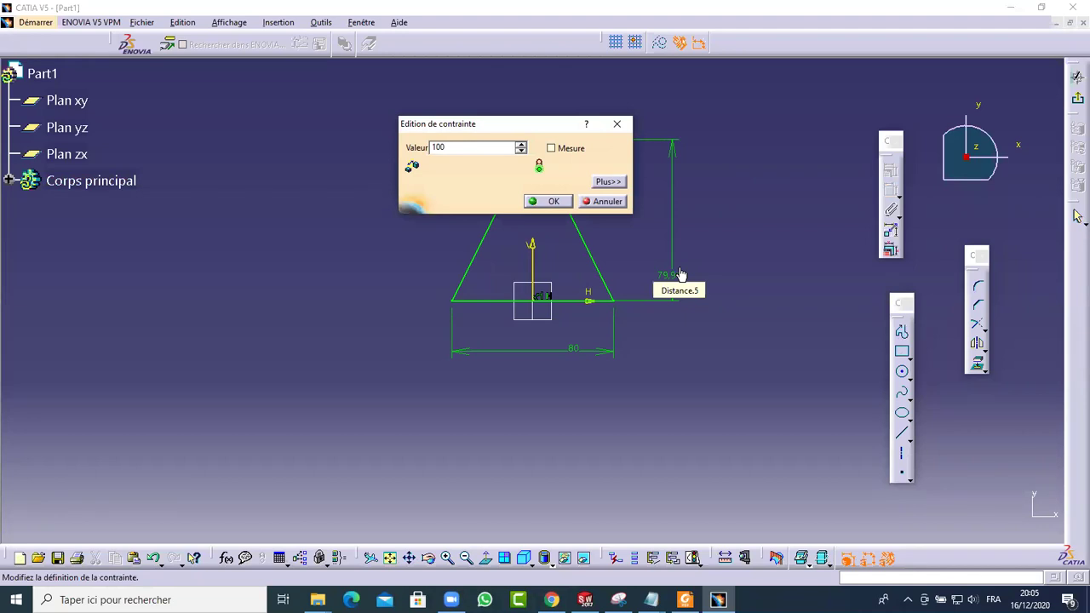
{"action": "key", "text": "Return"}
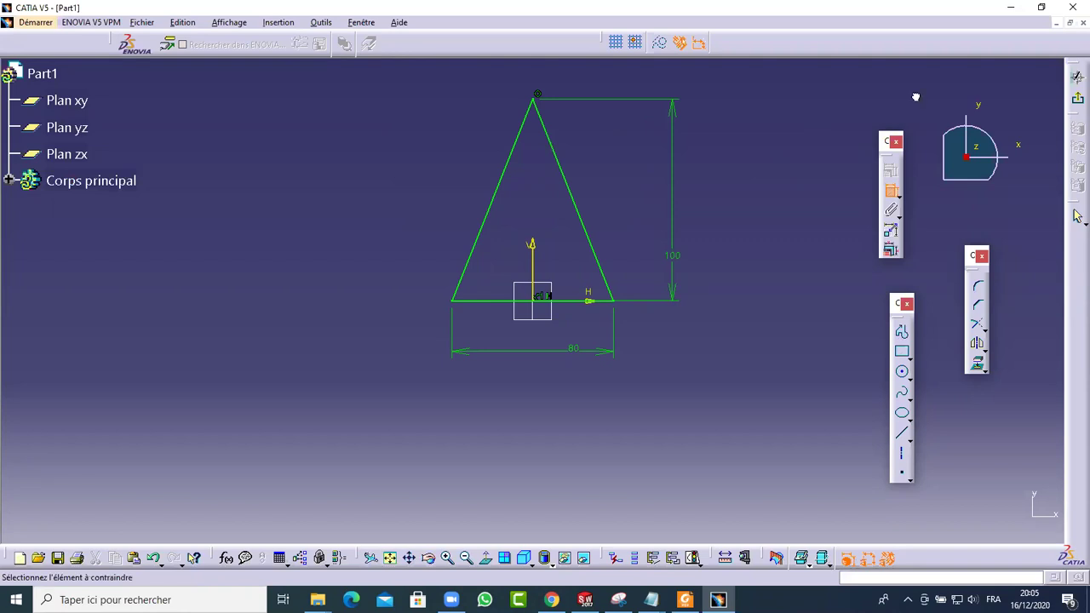
{"action": "left_click", "coordinate": [1076, 100]}
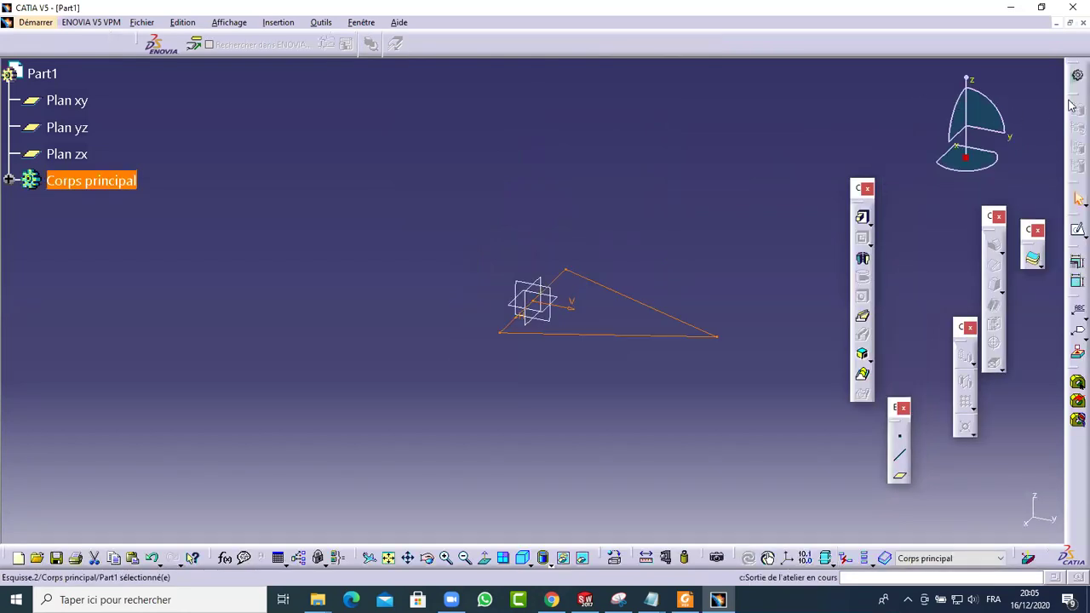
{"action": "left_click", "coordinate": [718, 151]}
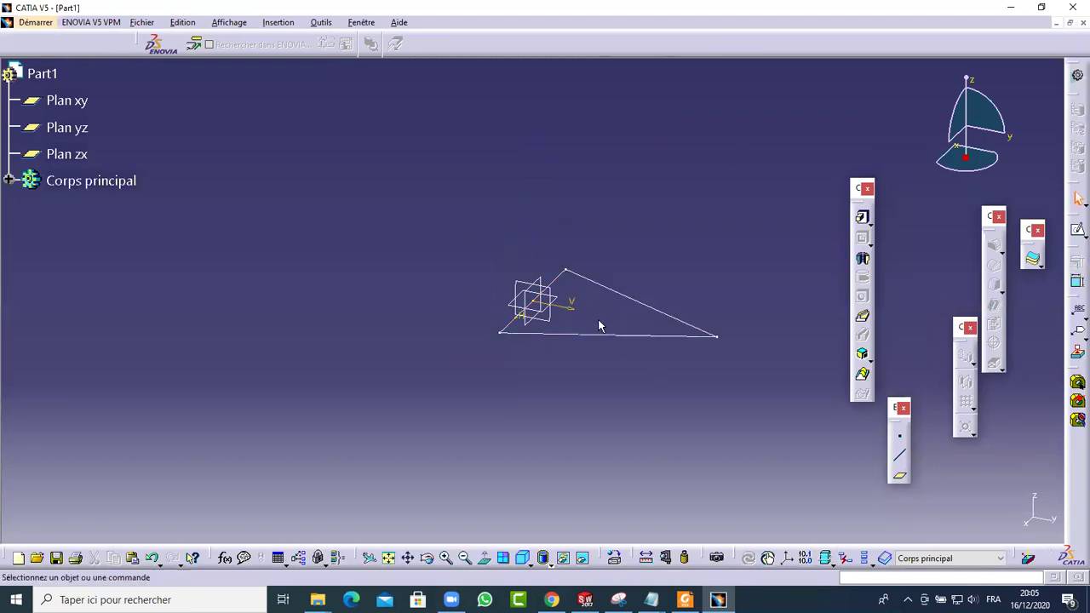
Step: Extrude the triangle sketch with symmetric extension and a length of 40 mm
{"action": "middle_click_drag", "start_coordinate": [653, 287], "coordinate": [451, 205]}
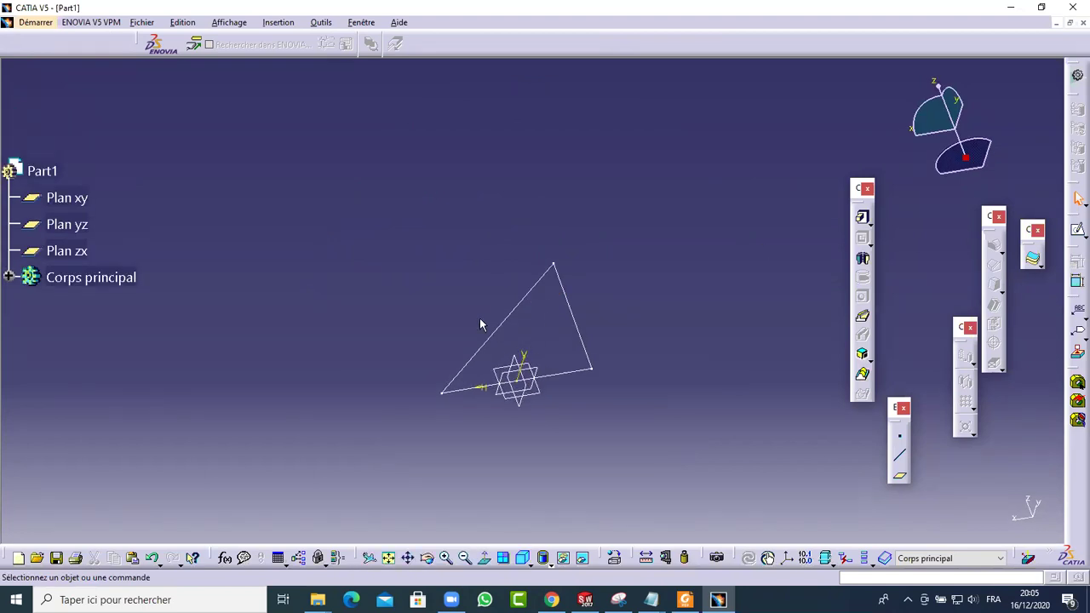
{"action": "left_click", "coordinate": [862, 217]}
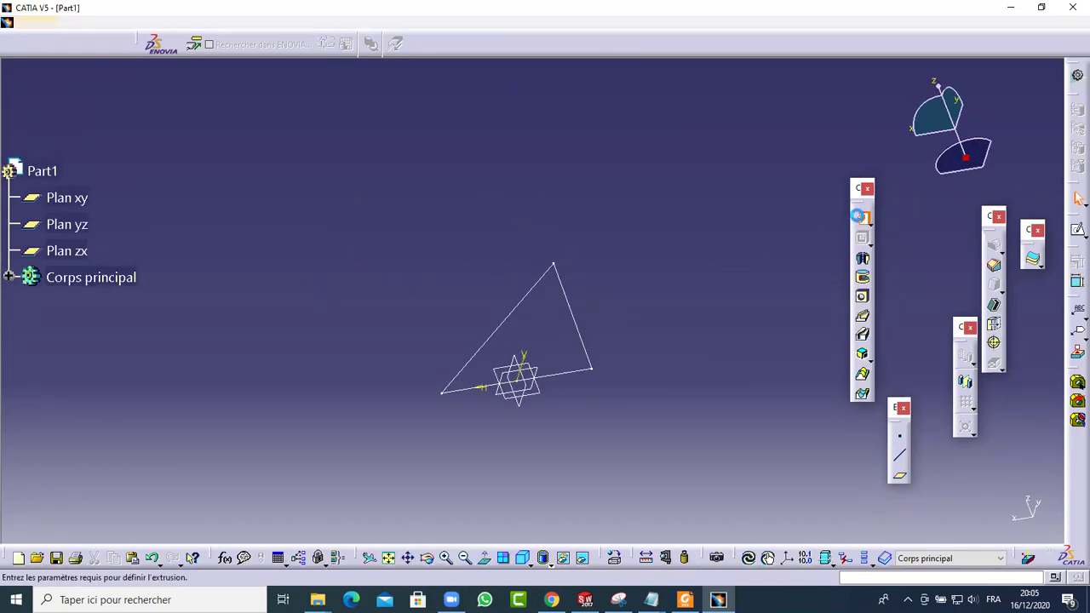
{"action": "left_click", "coordinate": [562, 276]}
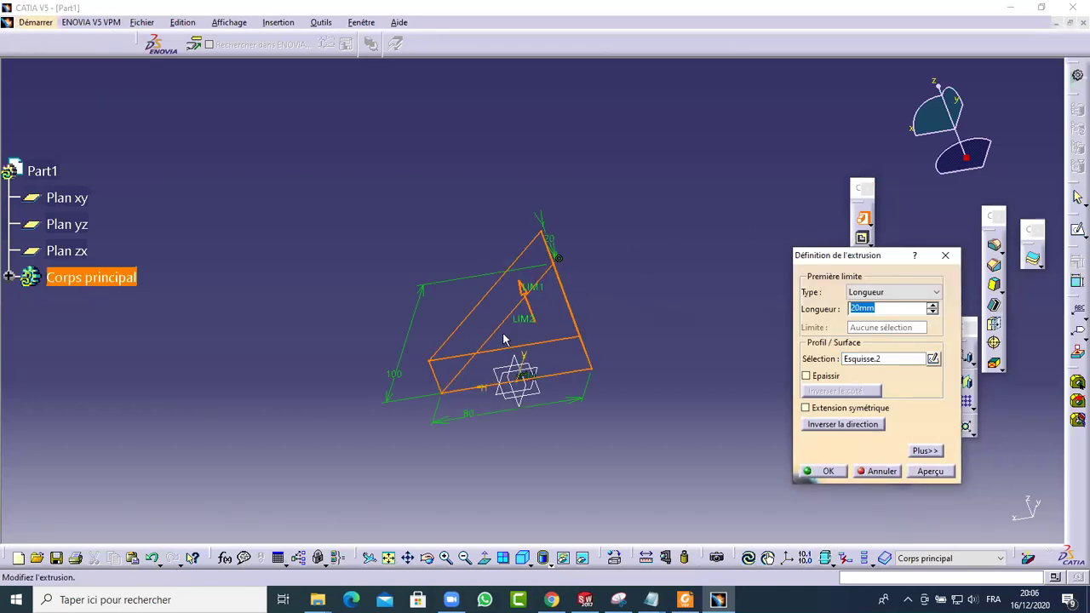
{"action": "left_click", "coordinate": [806, 408]}
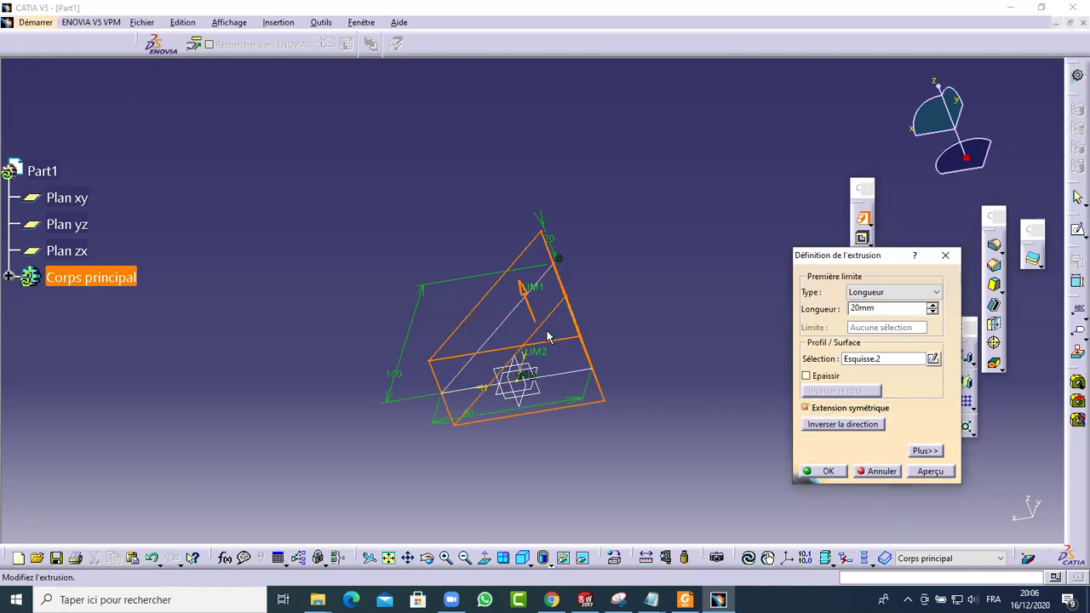
{"action": "middle_click_drag", "start_coordinate": [358, 409], "coordinate": [578, 410]}
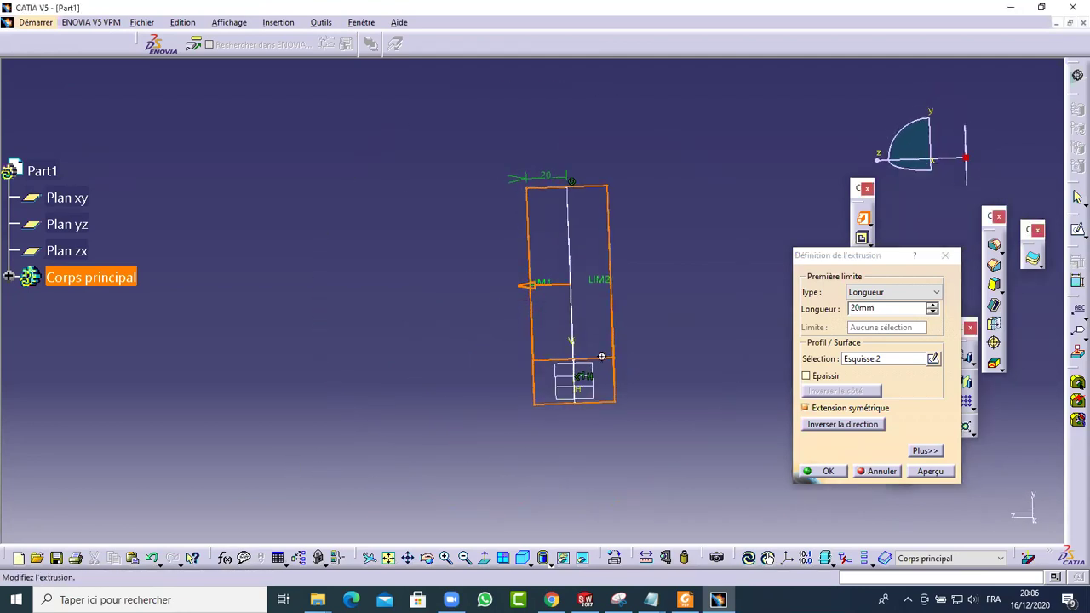
{"action": "middle_click_drag", "start_coordinate": [601, 357], "coordinate": [557, 403]}
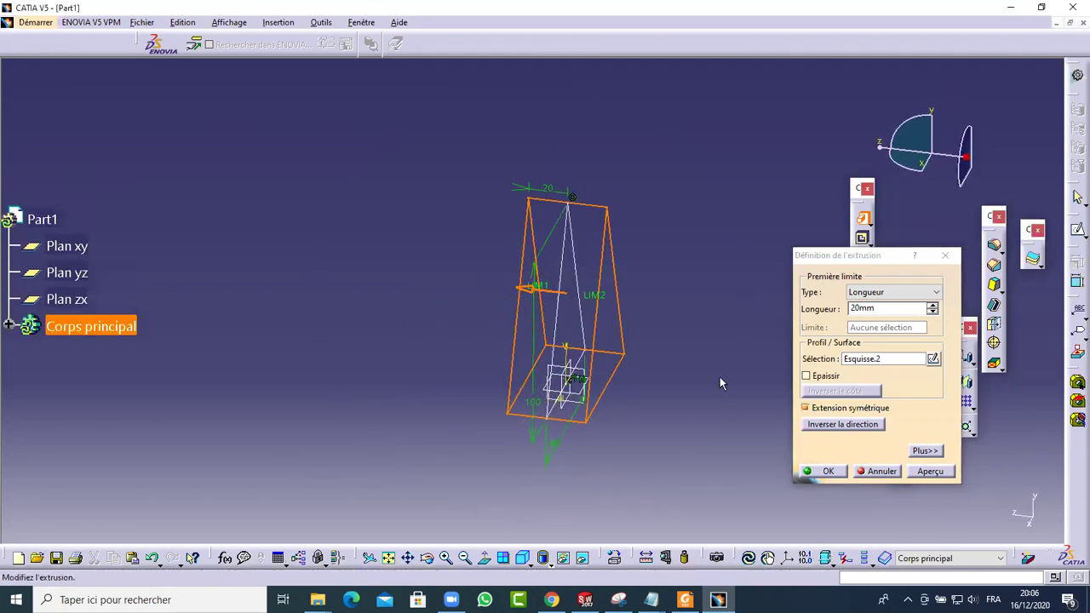
{"action": "double_click", "coordinate": [861, 308]}
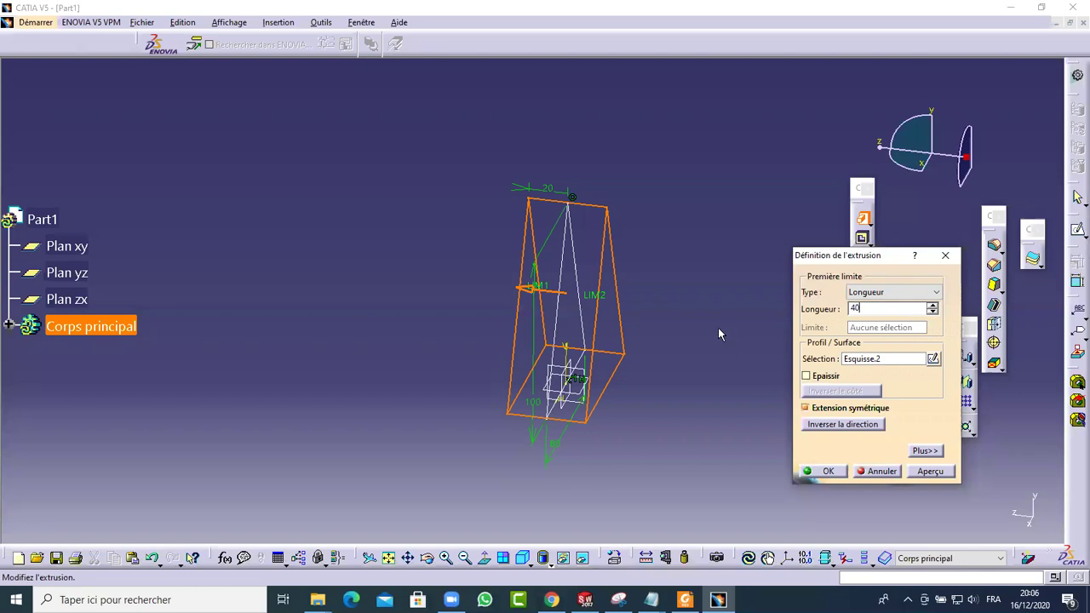
{"action": "left_click", "coordinate": [564, 325]}
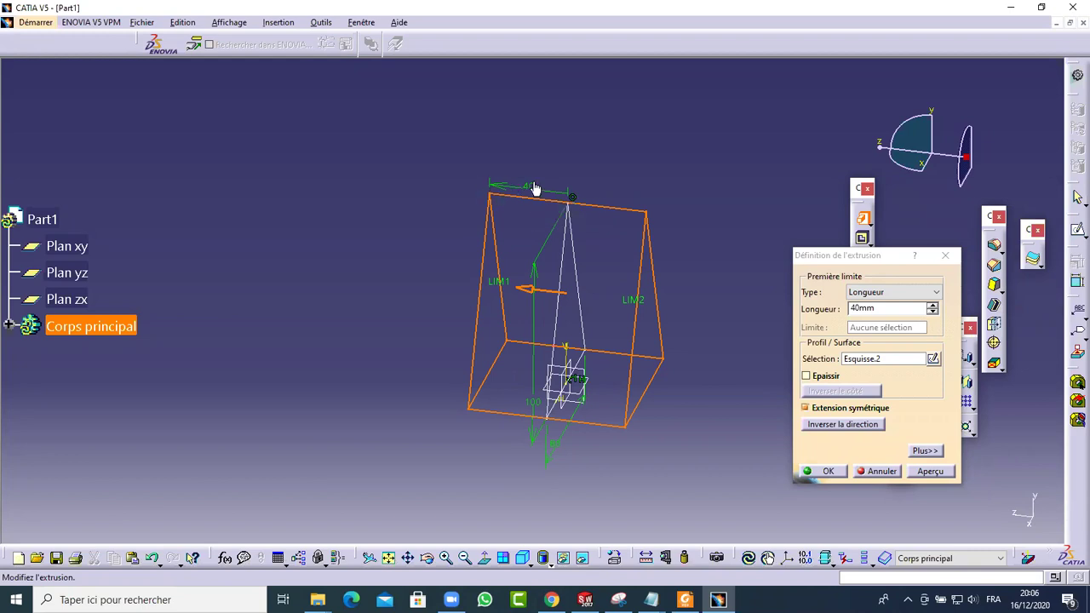
{"action": "left_click", "coordinate": [826, 471]}
Step: Open a new sketch on the yz plane and view it normal to the plane
{"action": "middle_click_drag", "start_coordinate": [730, 457], "coordinate": [581, 440]}
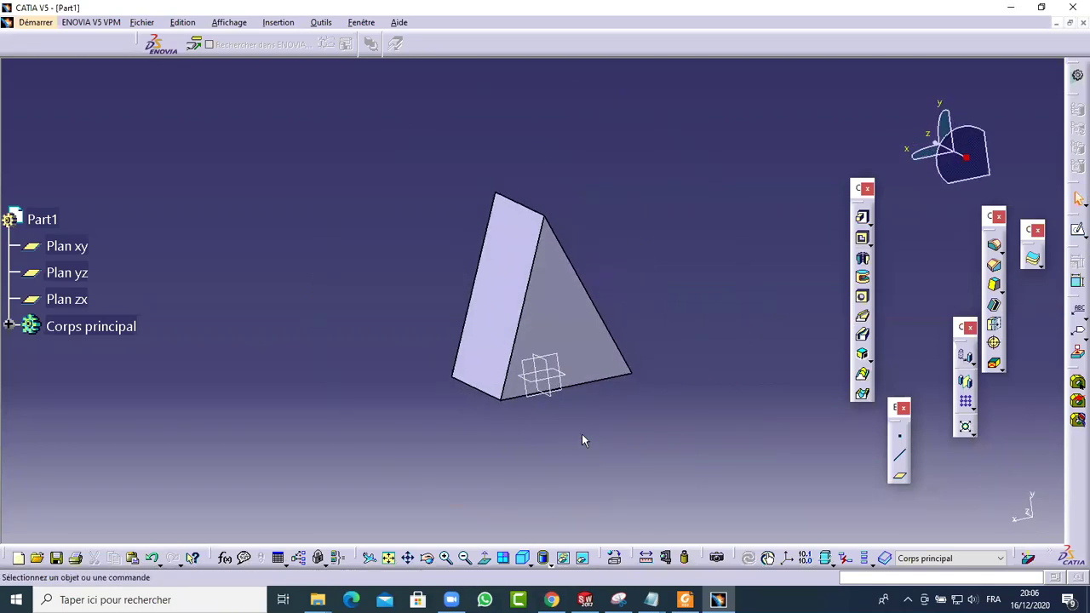
{"action": "middle_click_drag", "start_coordinate": [410, 316], "coordinate": [438, 343]}
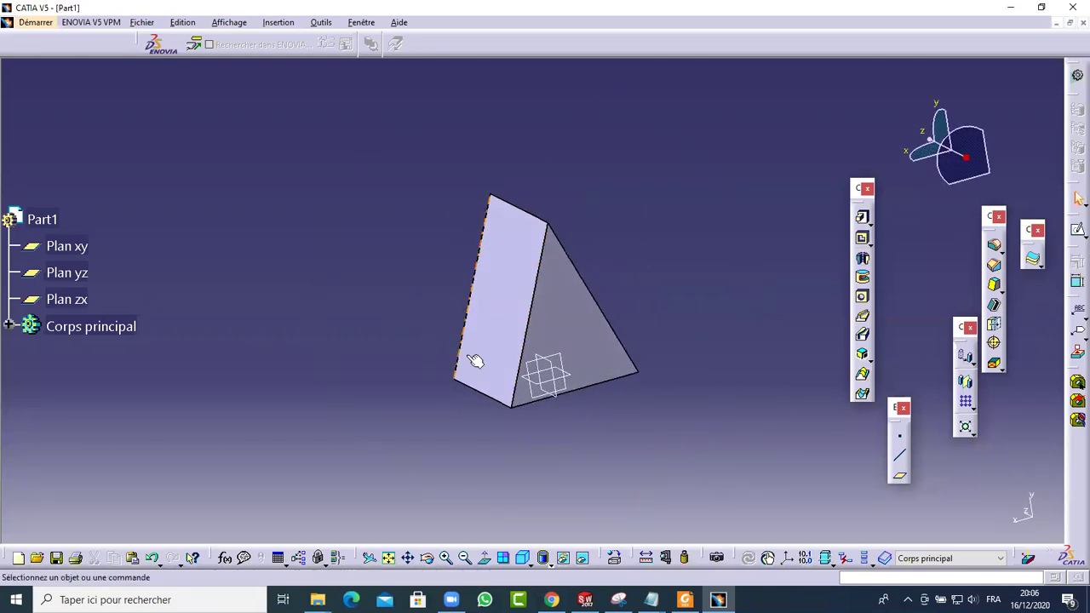
{"action": "left_click", "coordinate": [558, 368]}
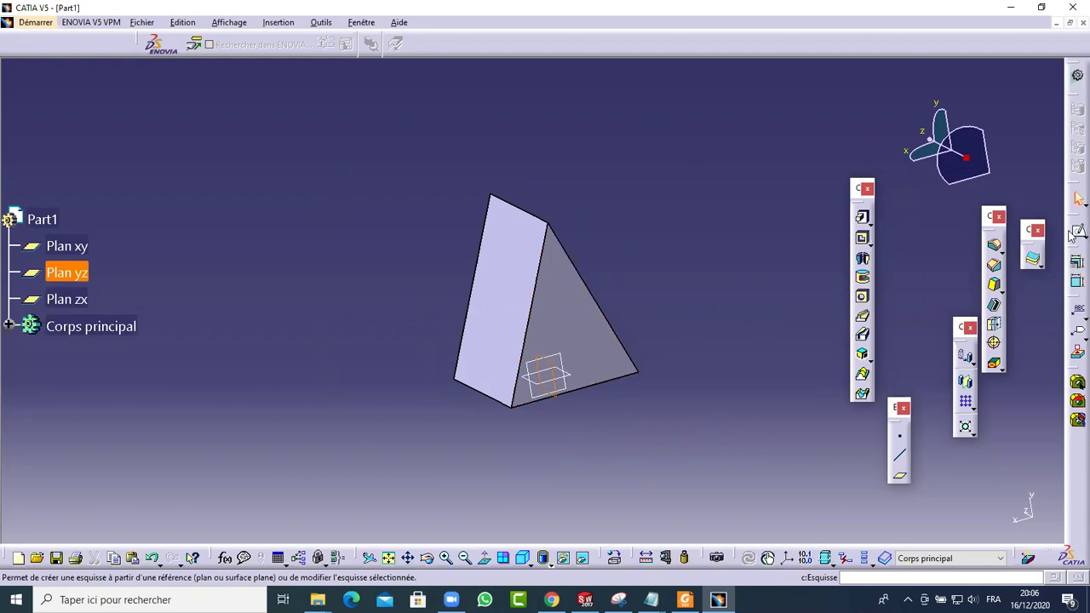
{"action": "left_click", "coordinate": [1074, 234]}
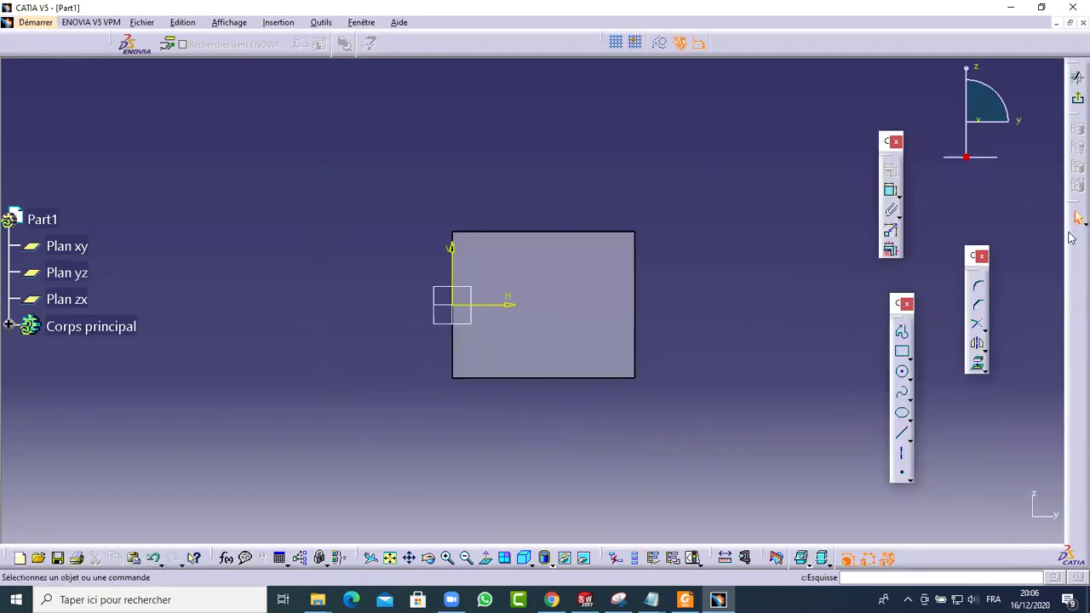
{"action": "middle_click_drag", "start_coordinate": [620, 282], "coordinate": [496, 338]}
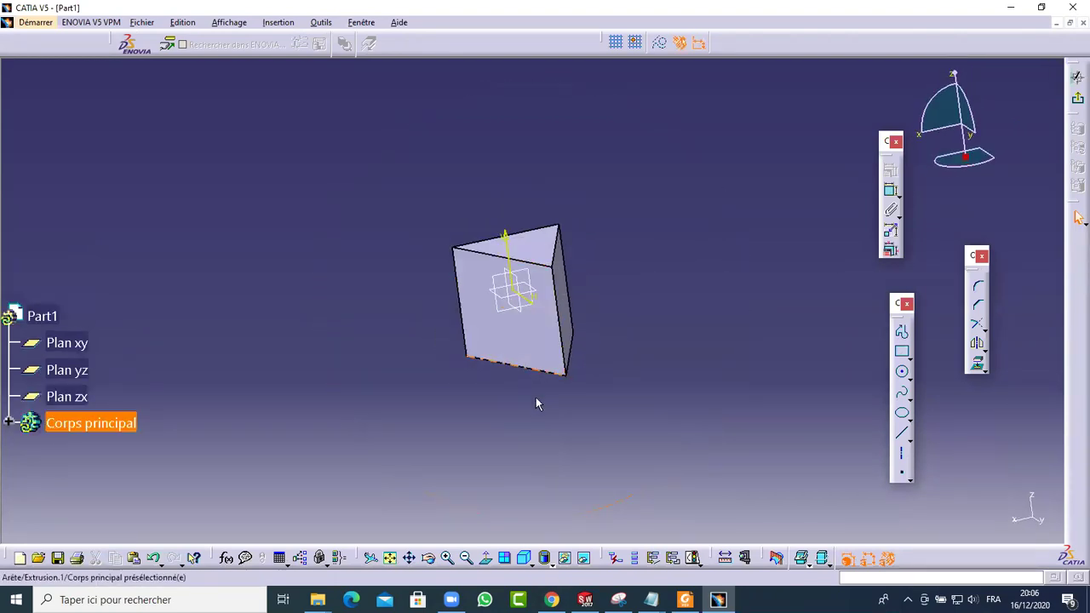
{"action": "left_click", "coordinate": [485, 558]}
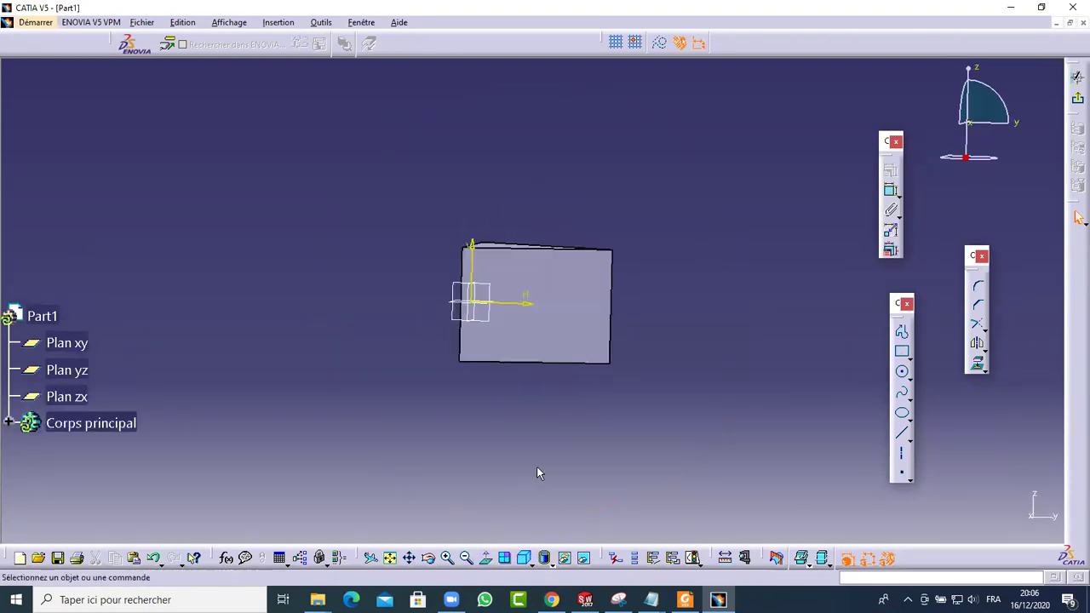
Step: Draw a closed three-sided profile that overlaps the prism's rectangular outline and extends beyond it
{"action": "left_click", "coordinate": [901, 331]}
{"action": "left_click", "coordinate": [549, 123]}
{"action": "left_click", "coordinate": [871, 367]}
{"action": "left_click", "coordinate": [511, 517]}
{"action": "left_click", "coordinate": [551, 121]}
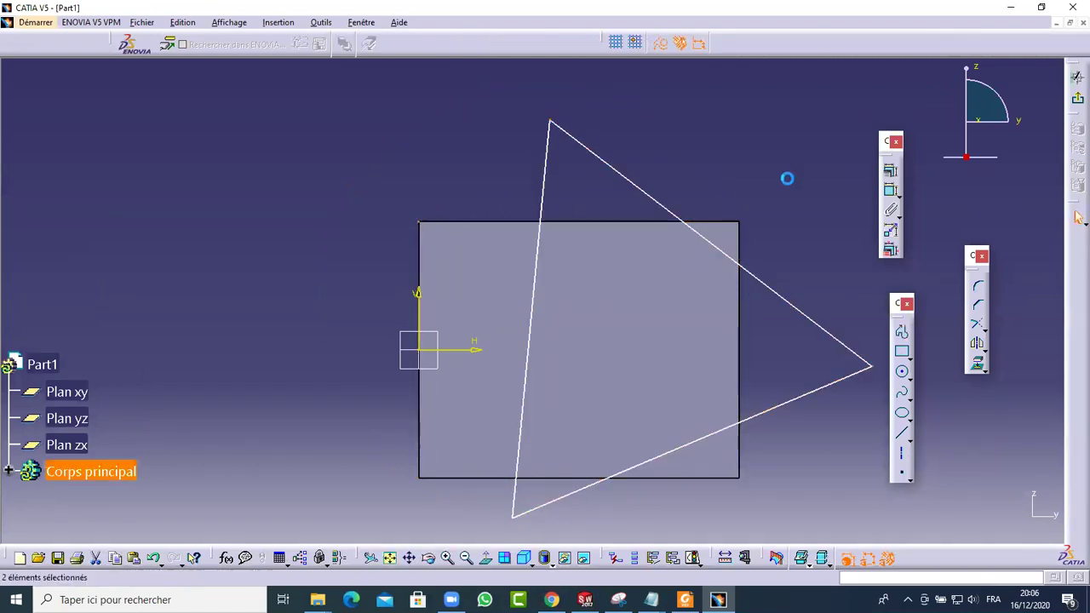
Step: Constrain the profile's upper vertex coincident with the solid's upper corner on the vertical axis
{"action": "left_click", "coordinate": [888, 170]}
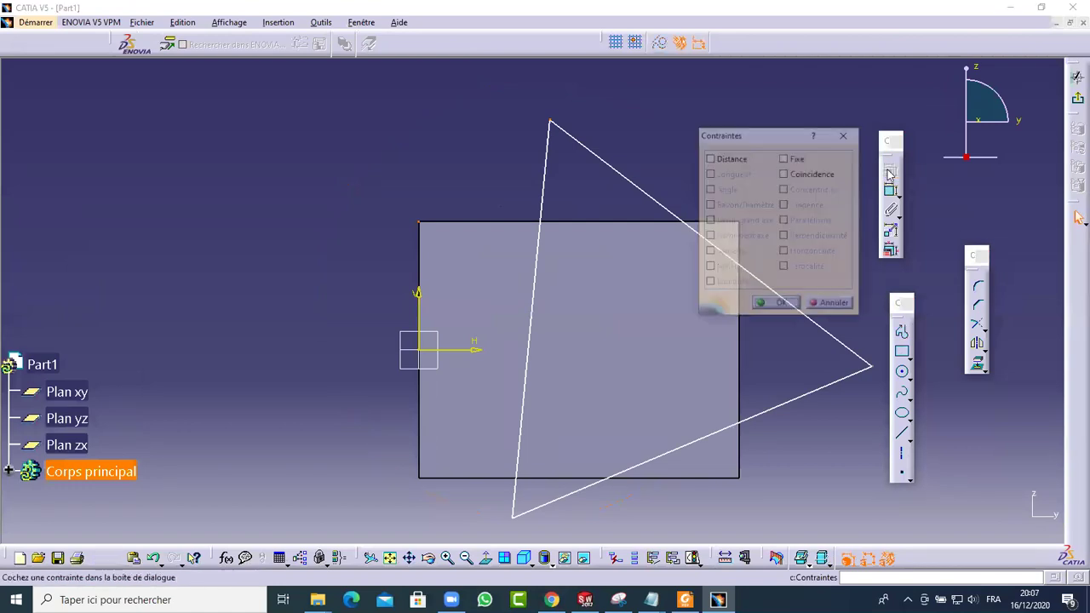
{"action": "left_click", "coordinate": [784, 174]}
{"action": "left_click", "coordinate": [775, 305]}
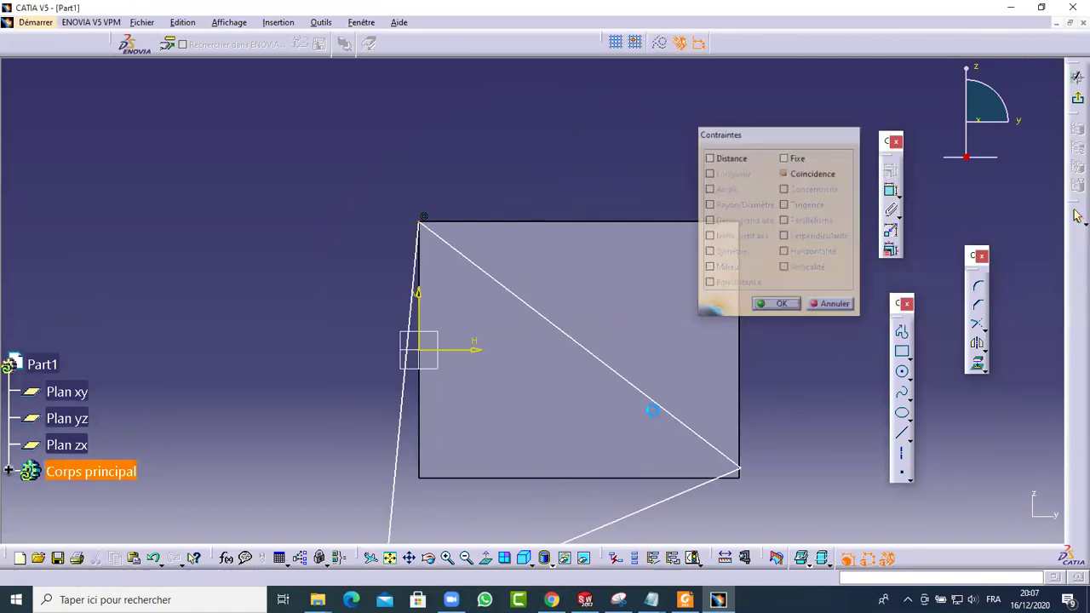
Step: Constrain the profile's lower vertex coincident with the solid's lower corner on the vertical axis
{"action": "left_click", "coordinate": [389, 494]}
{"action": "left_click", "coordinate": [388, 492]}
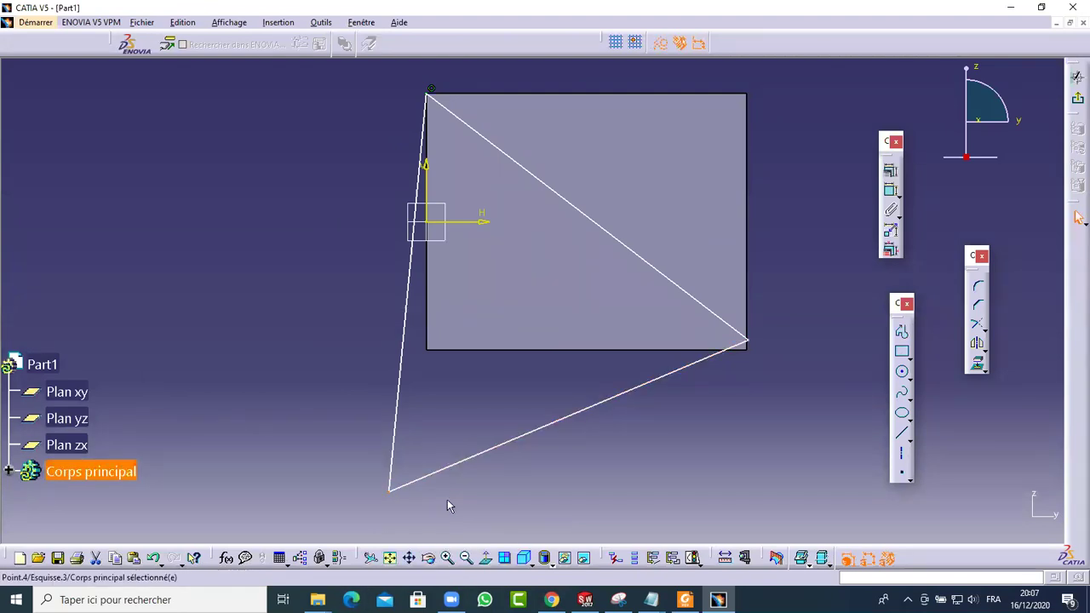
{"action": "left_click", "coordinate": [429, 351], "text": "ctrl"}
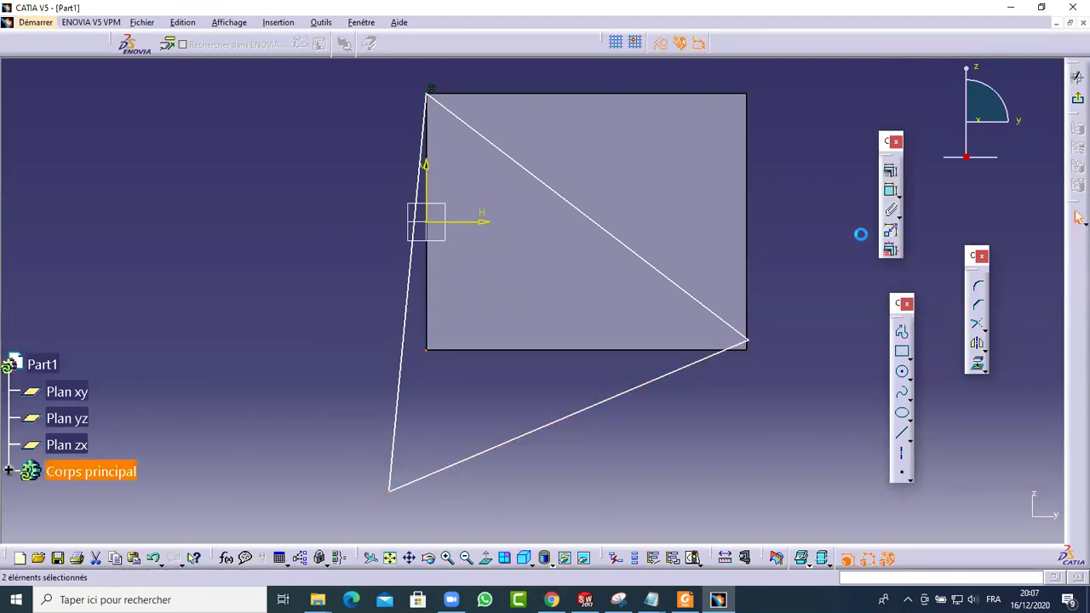
{"action": "left_click", "coordinate": [890, 170]}
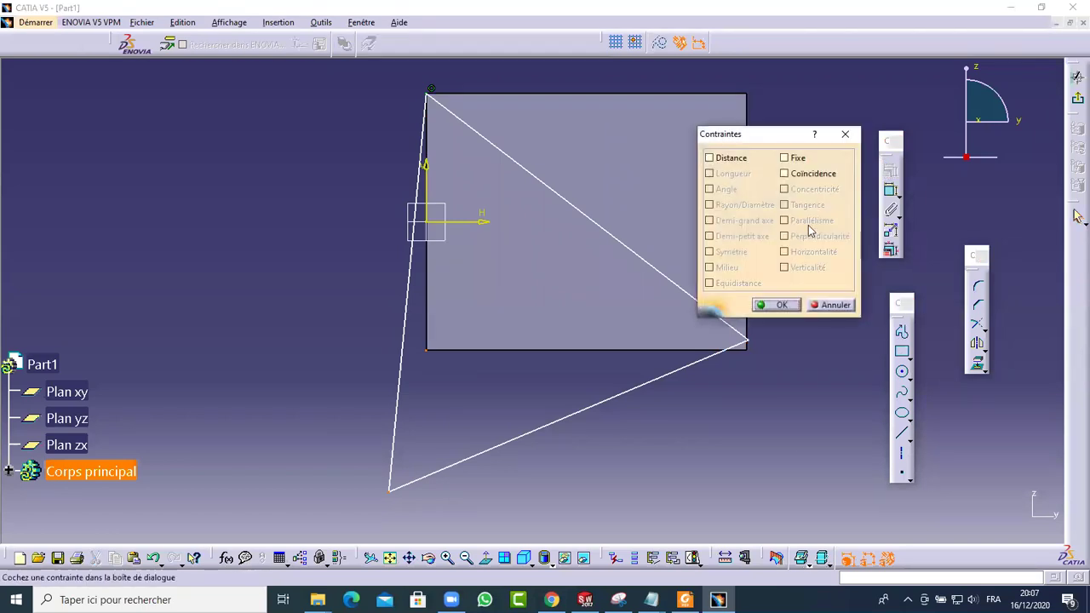
{"action": "left_click", "coordinate": [817, 173]}
{"action": "left_click", "coordinate": [777, 305]}
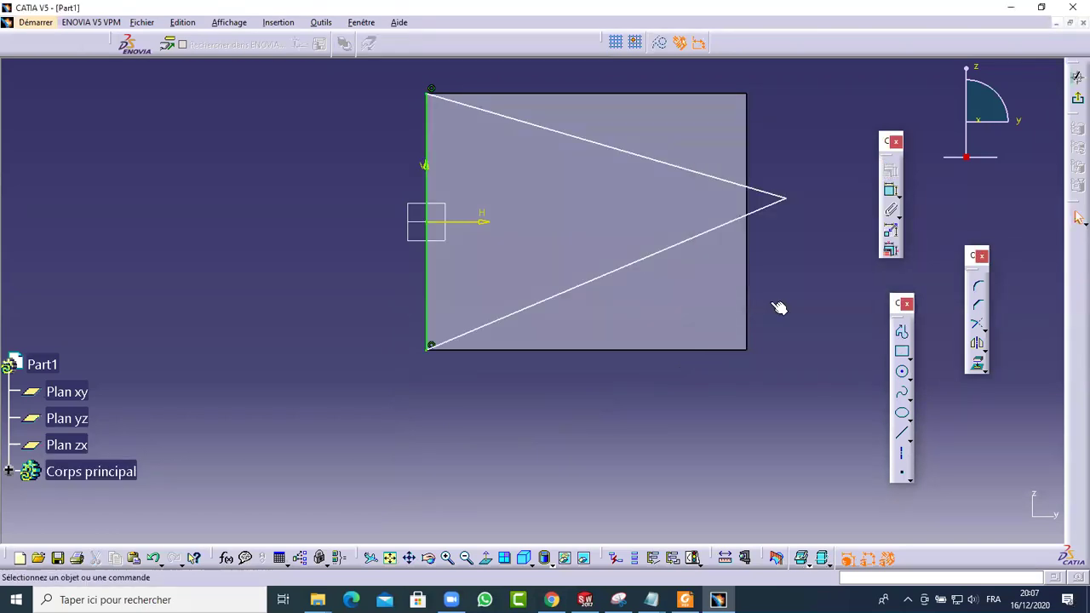
Step: Constrain the profile's remaining vertex coincident with the solid's edge opposite the vertical axis
{"action": "left_click", "coordinate": [783, 198]}
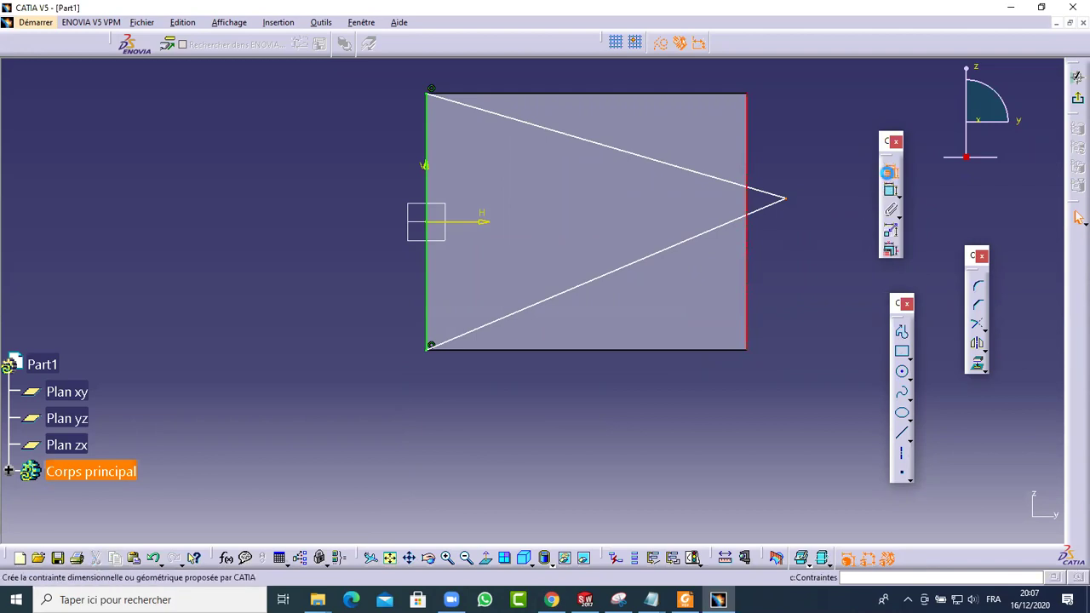
{"action": "left_click", "coordinate": [889, 172]}
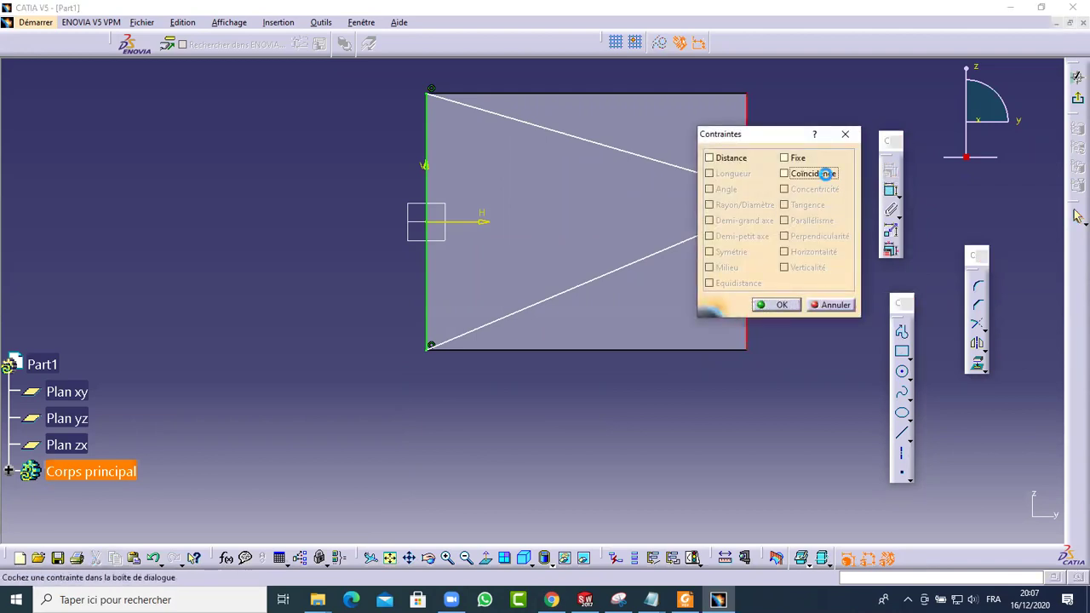
{"action": "left_click", "coordinate": [825, 173]}
{"action": "left_click", "coordinate": [781, 305]}
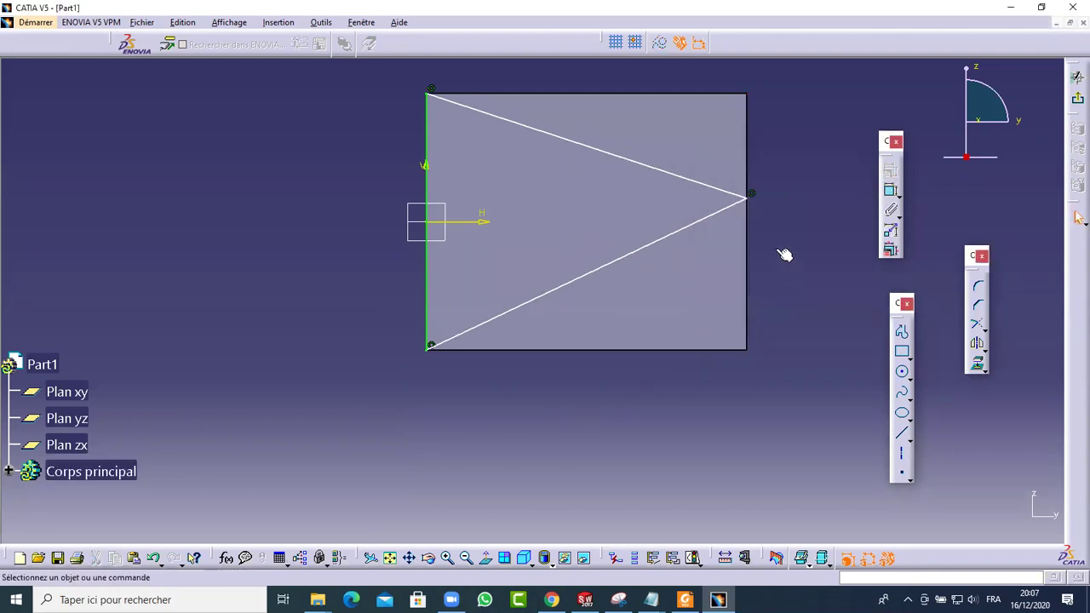
Step: Constrain the vertex on the solid's far edge coincident with the horizontal axis and exit the sketch
{"action": "left_click", "coordinate": [744, 199]}
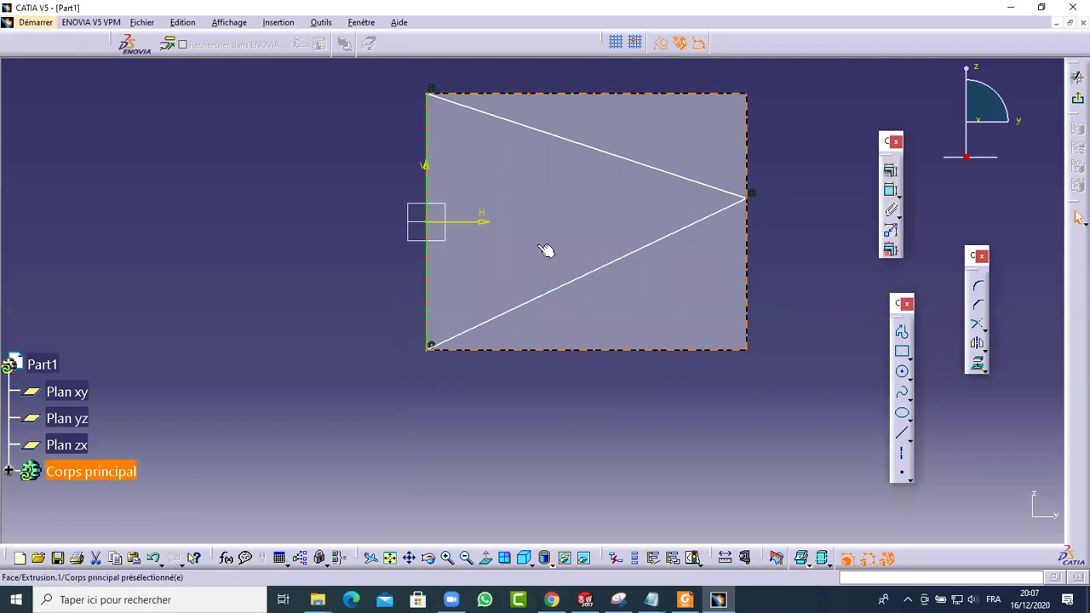
{"action": "left_click", "coordinate": [492, 223], "text": "ctrl"}
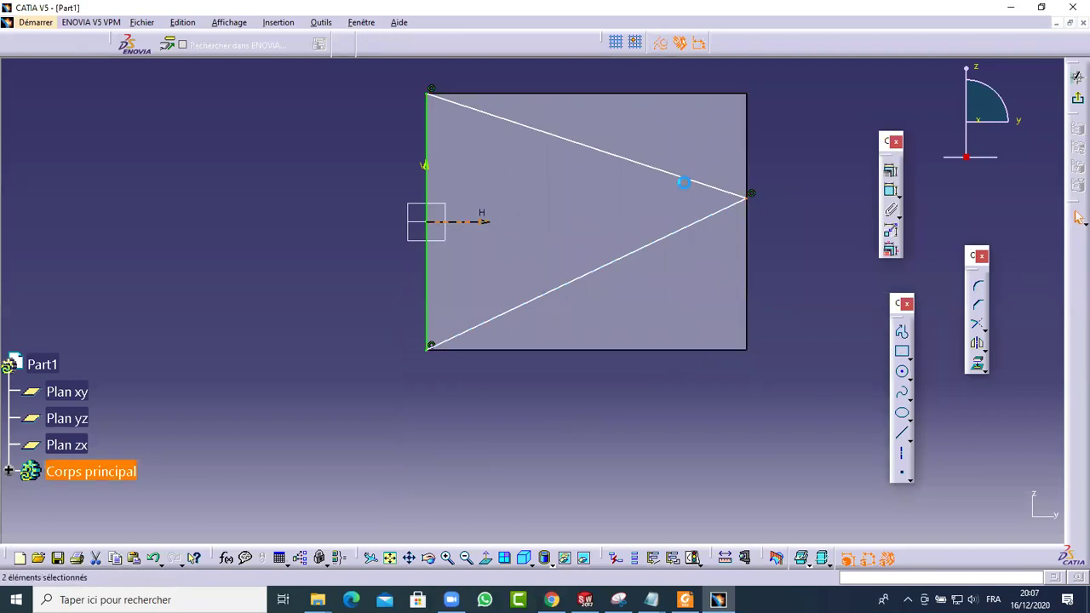
{"action": "left_click", "coordinate": [892, 171]}
{"action": "left_click", "coordinate": [808, 174]}
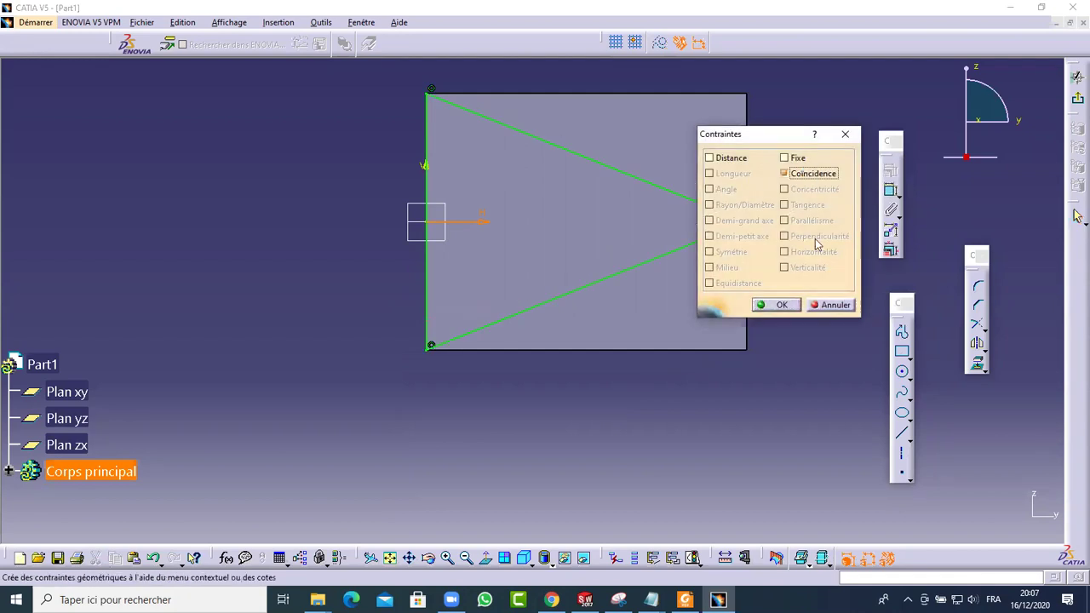
{"action": "left_click", "coordinate": [790, 305]}
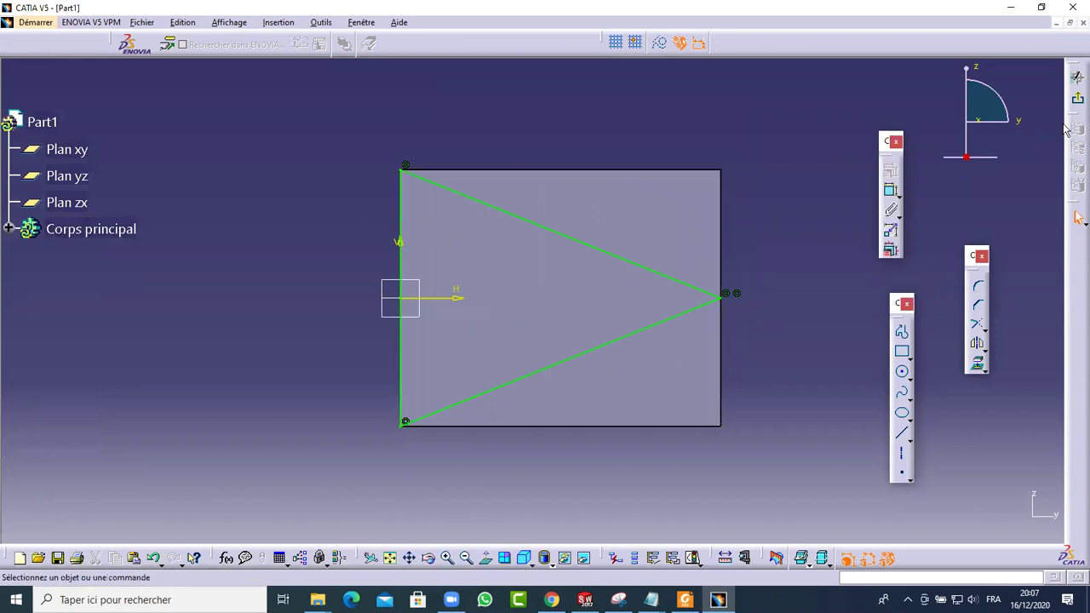
{"action": "left_click", "coordinate": [1075, 101]}
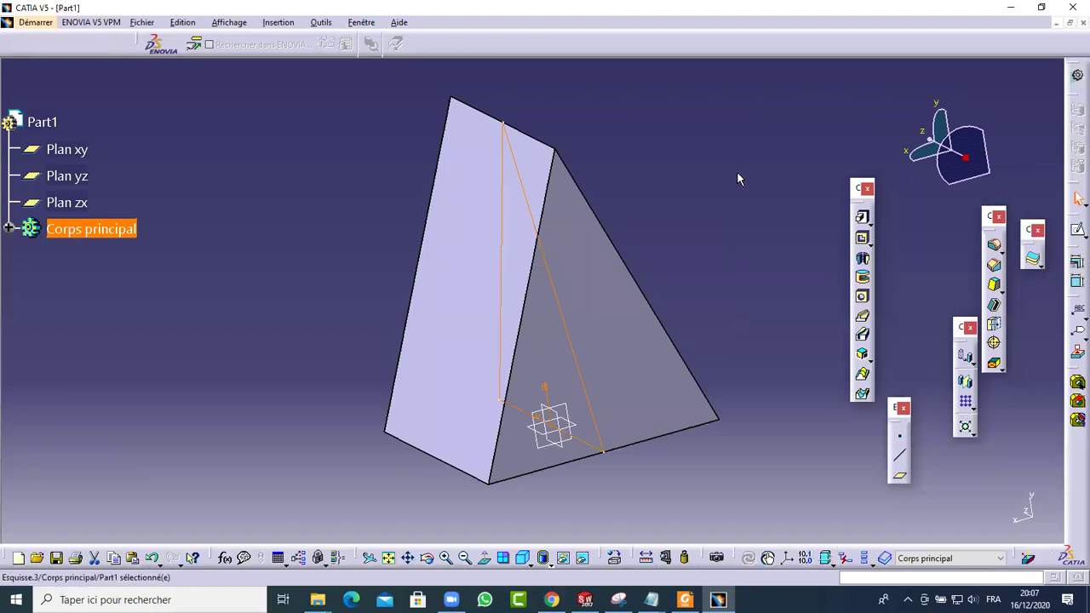
Step: Start a pocket on the triangular sketch with a 40 mm depth and preview the cut through the prism
{"action": "middle_click_drag", "start_coordinate": [267, 241], "coordinate": [486, 297]}
{"action": "left_click", "coordinate": [486, 297]}
{"action": "mouse_move", "coordinate": [718, 260]}
{"action": "middle_mouse_down"}
{"action": "mouse_move", "coordinate": [708, 275]}
{"action": "mouse_move", "coordinate": [719, 270]}
{"action": "middle_mouse_up"}
{"action": "left_click", "coordinate": [860, 238]}
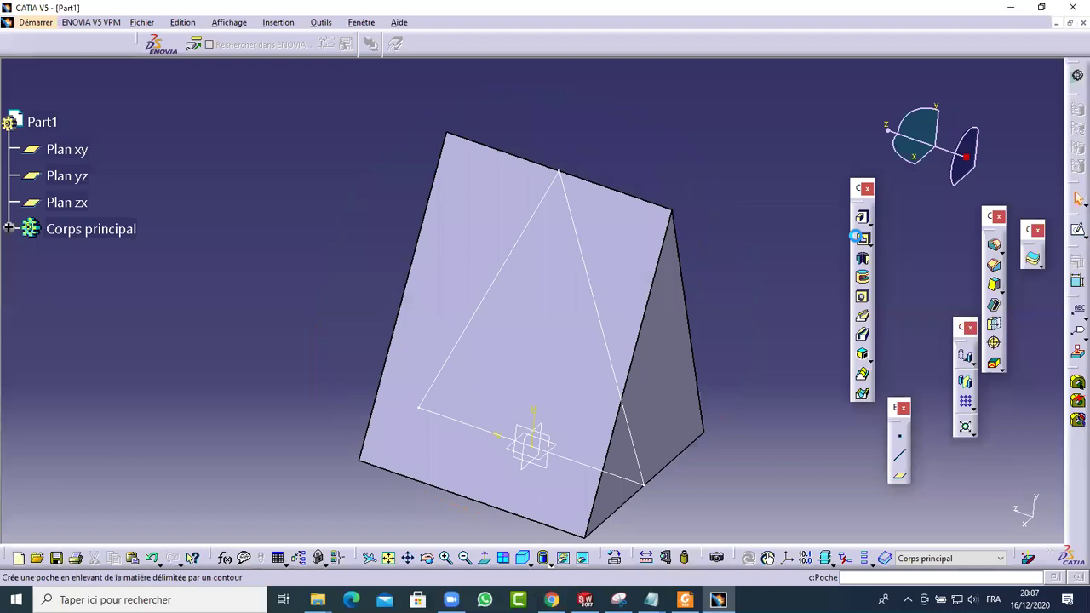
{"action": "left_click", "coordinate": [570, 204]}
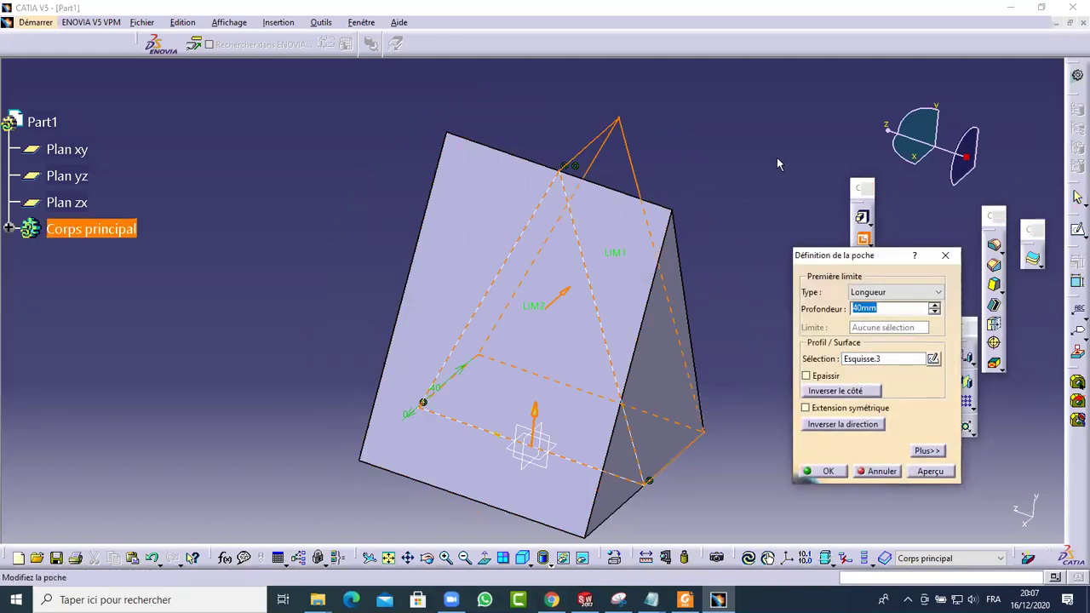
{"action": "middle_click_drag", "start_coordinate": [777, 164], "coordinate": [742, 187]}
{"action": "middle_click_drag", "start_coordinate": [662, 173], "coordinate": [690, 464]}
{"action": "left_click", "coordinate": [929, 472]}
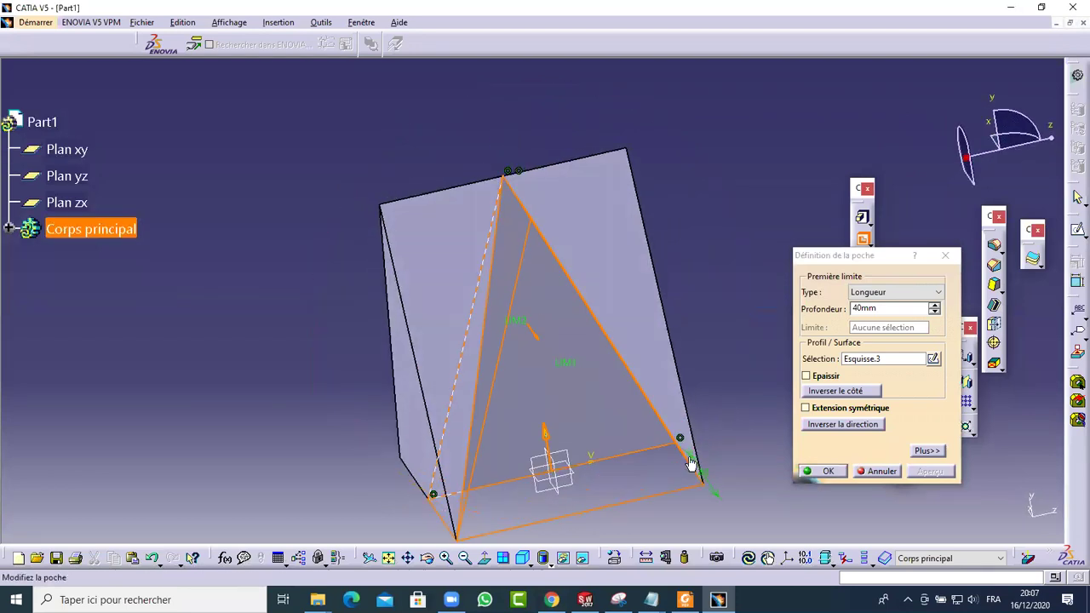
Step: Make the 40 mm pocket extend symmetrically about the sketch plane and preview the cut from several angles
{"action": "left_click", "coordinate": [860, 410]}
{"action": "left_click", "coordinate": [932, 472]}
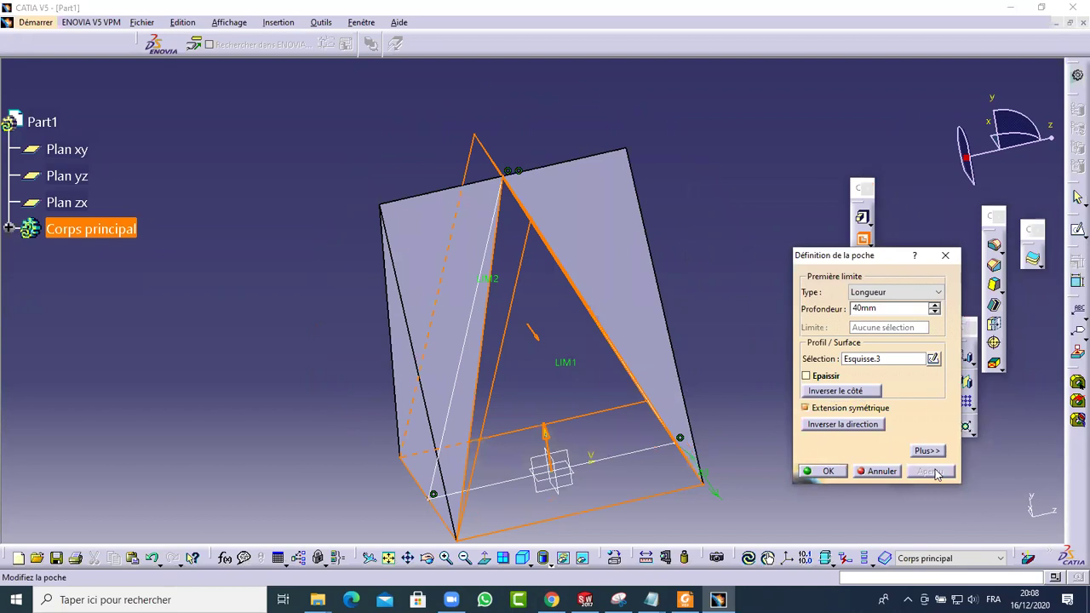
{"action": "middle_click_drag", "start_coordinate": [743, 261], "coordinate": [702, 311]}
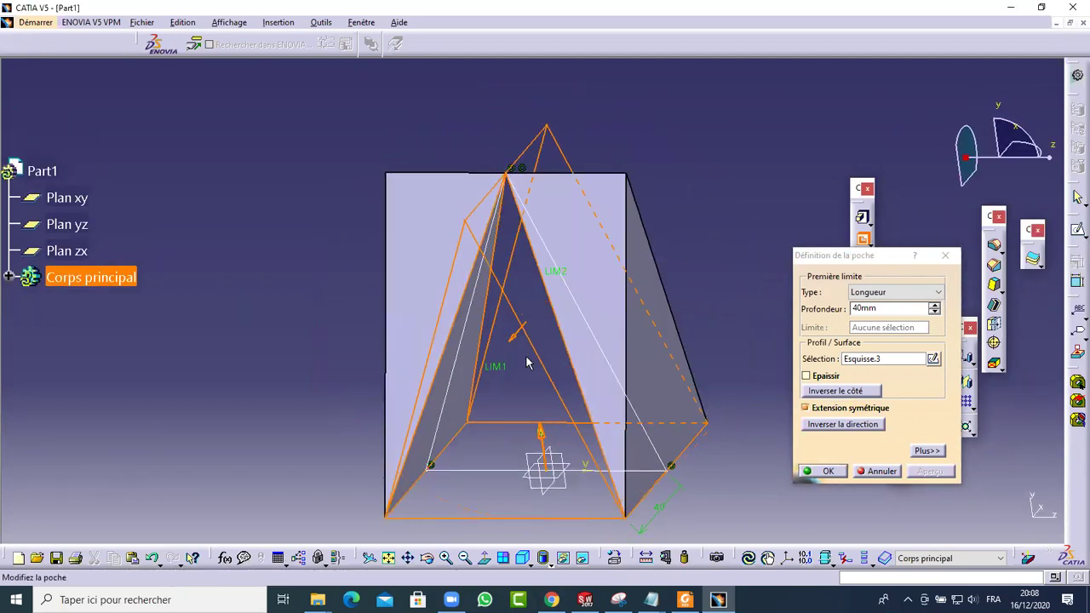
{"action": "middle_click_drag", "start_coordinate": [498, 324], "coordinate": [615, 366]}
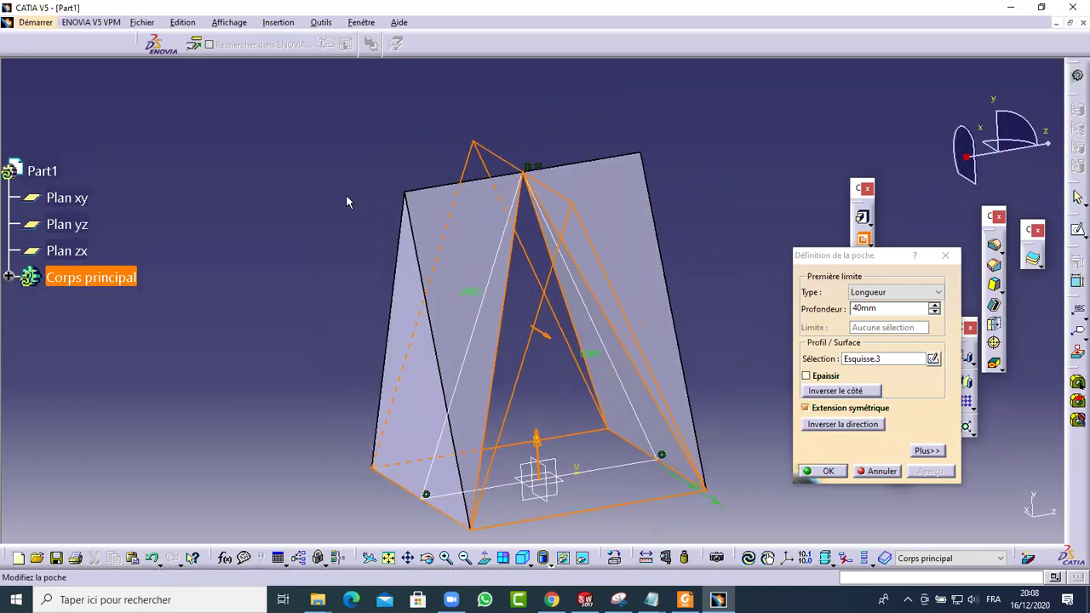
{"action": "middle_click_drag", "start_coordinate": [304, 306], "coordinate": [309, 338], "text": "ctrl"}
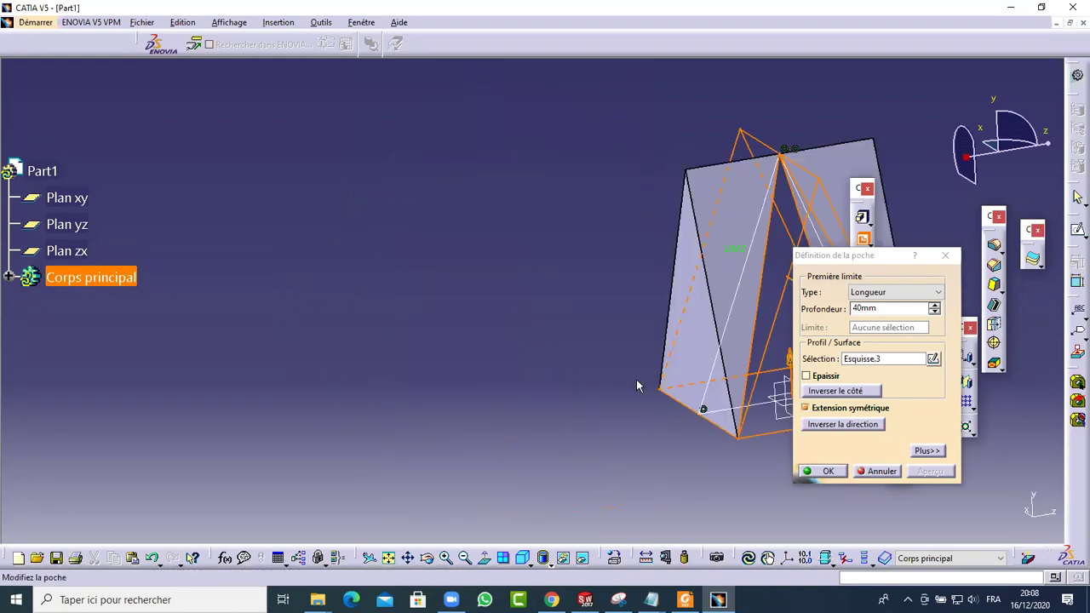
{"action": "middle_click_drag", "start_coordinate": [636, 385], "coordinate": [381, 465]}
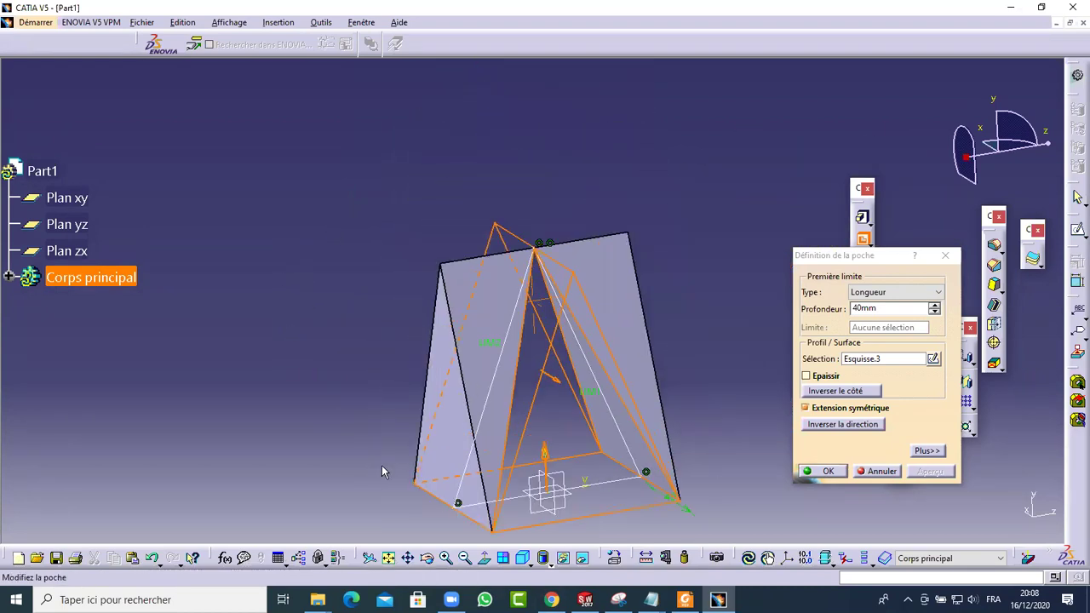
Step: Reverse the pocket's side so the material outside the triangular profile is removed, and create the pocket
{"action": "left_click", "coordinate": [841, 392]}
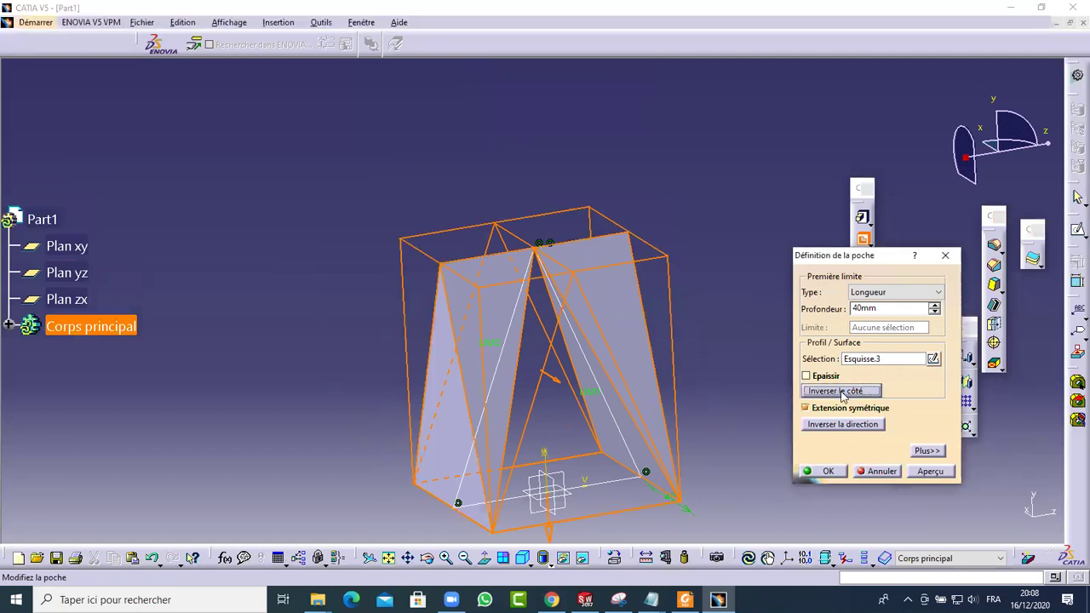
{"action": "middle_click_drag", "start_coordinate": [636, 457], "coordinate": [615, 407]}
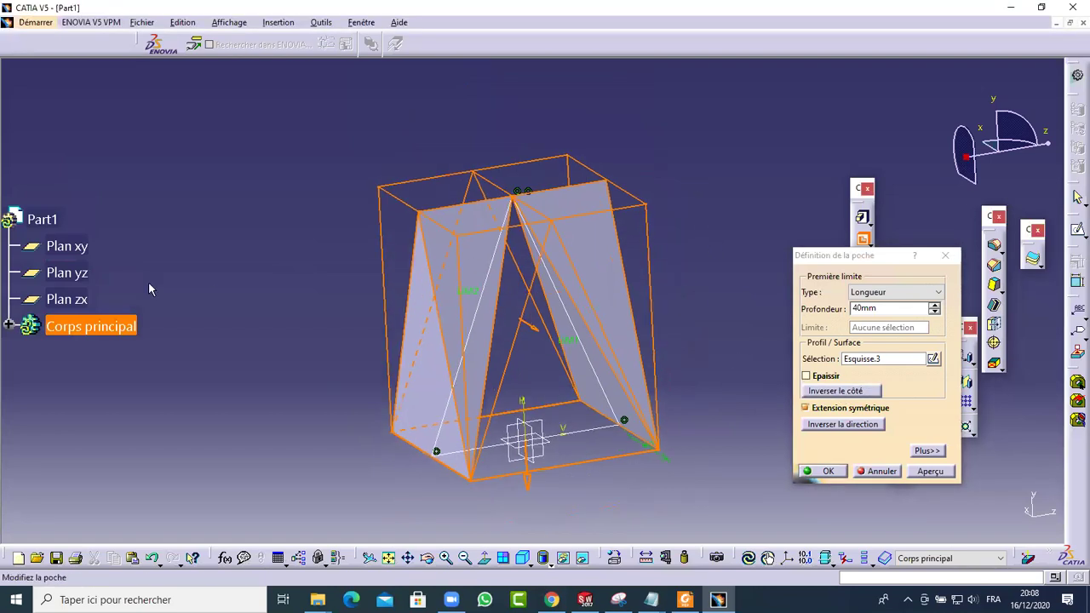
{"action": "left_click", "coordinate": [923, 472]}
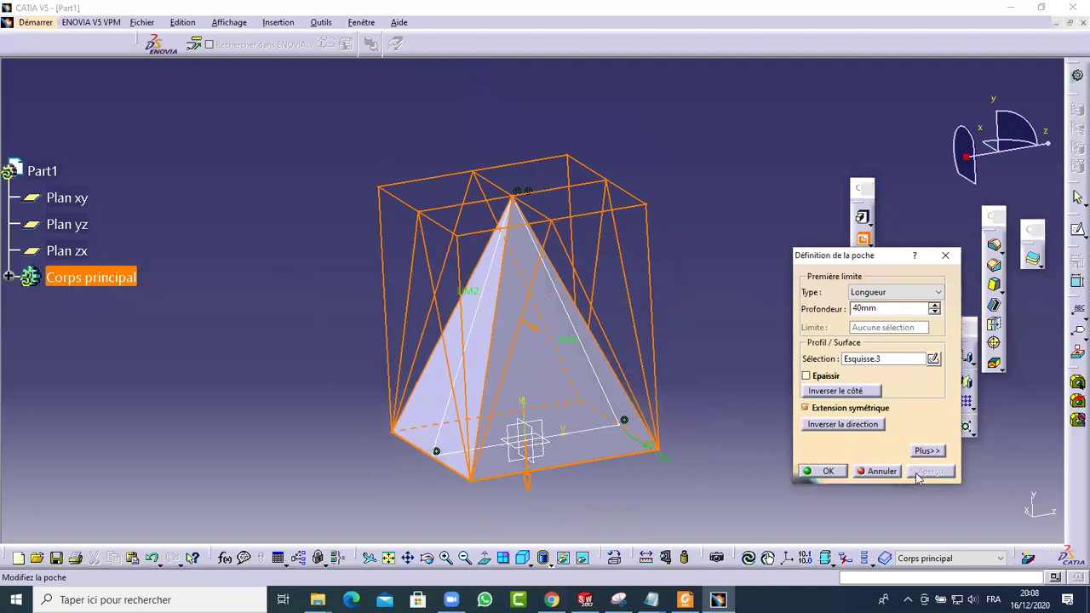
{"action": "middle_click_drag", "start_coordinate": [243, 326], "coordinate": [460, 392]}
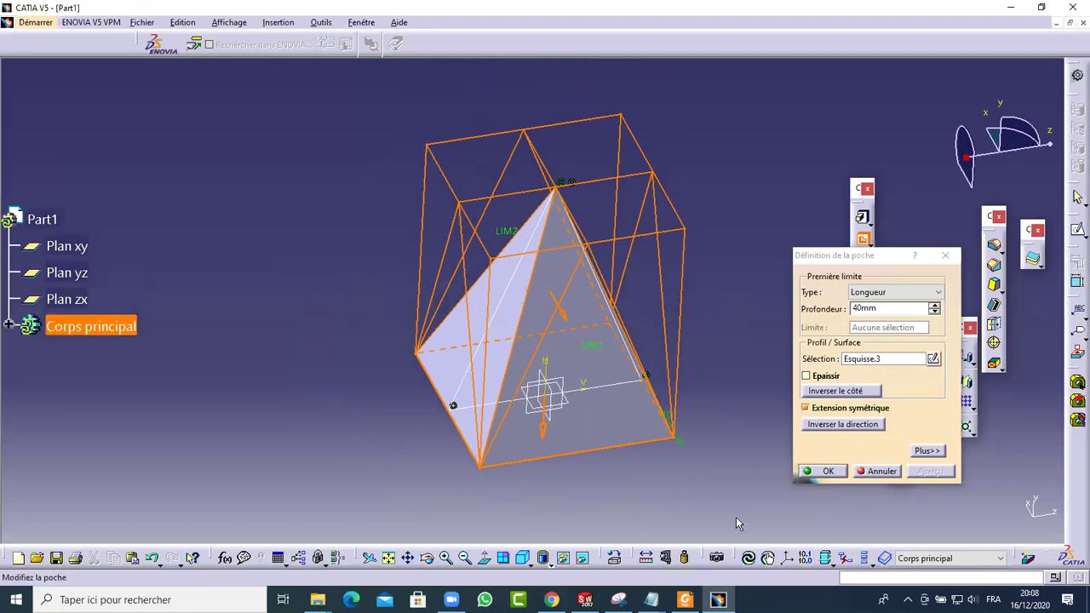
{"action": "left_click", "coordinate": [834, 474]}
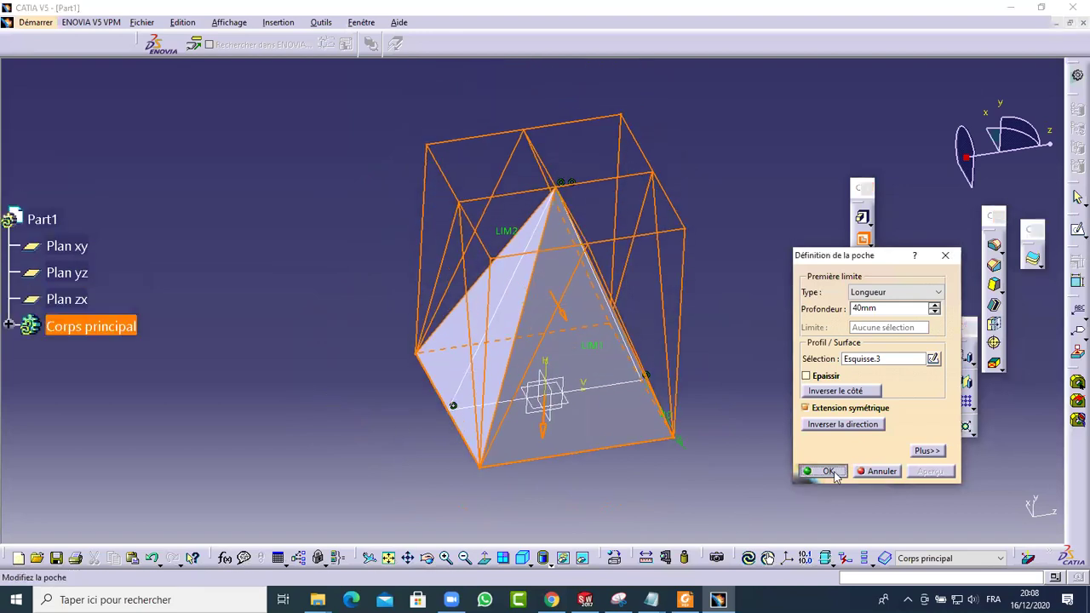
Step: Examine the pyramid's side faces, apex and base from different directions
{"action": "middle_click_drag", "start_coordinate": [650, 470], "coordinate": [496, 494]}
{"action": "middle_click_drag", "start_coordinate": [690, 499], "coordinate": [477, 275]}
{"action": "middle_click_drag", "start_coordinate": [744, 343], "coordinate": [297, 471]}
{"action": "scroll", "coordinate": [297, 471], "scroll_direction": "down", "scroll_amount": 3}
{"action": "middle_click_drag", "start_coordinate": [414, 394], "coordinate": [286, 335]}
{"action": "scroll", "coordinate": [286, 334], "scroll_direction": "up", "scroll_amount": 1}
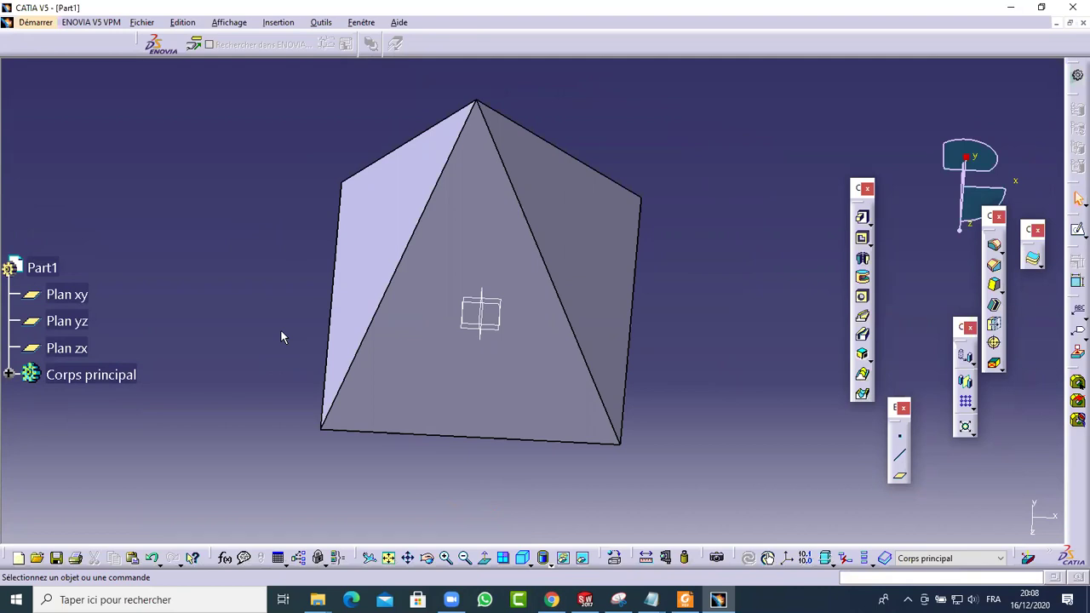
{"action": "middle_click_drag", "start_coordinate": [511, 456], "coordinate": [640, 305]}
Step: Measure the angle between one of the pyramid's side faces and its base, and select the angle value
{"action": "left_click", "coordinate": [647, 557]}
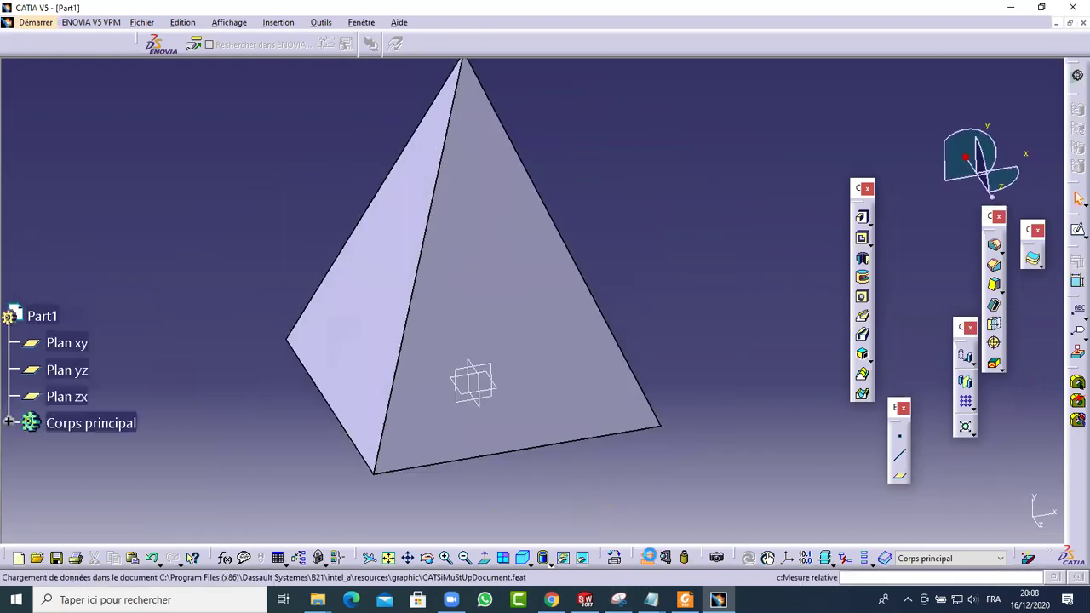
{"action": "right_click", "coordinate": [542, 405]}
{"action": "left_click", "coordinate": [691, 255]}
{"action": "middle_click_drag", "start_coordinate": [690, 255], "coordinate": [596, 154]}
{"action": "left_click", "coordinate": [700, 511]}
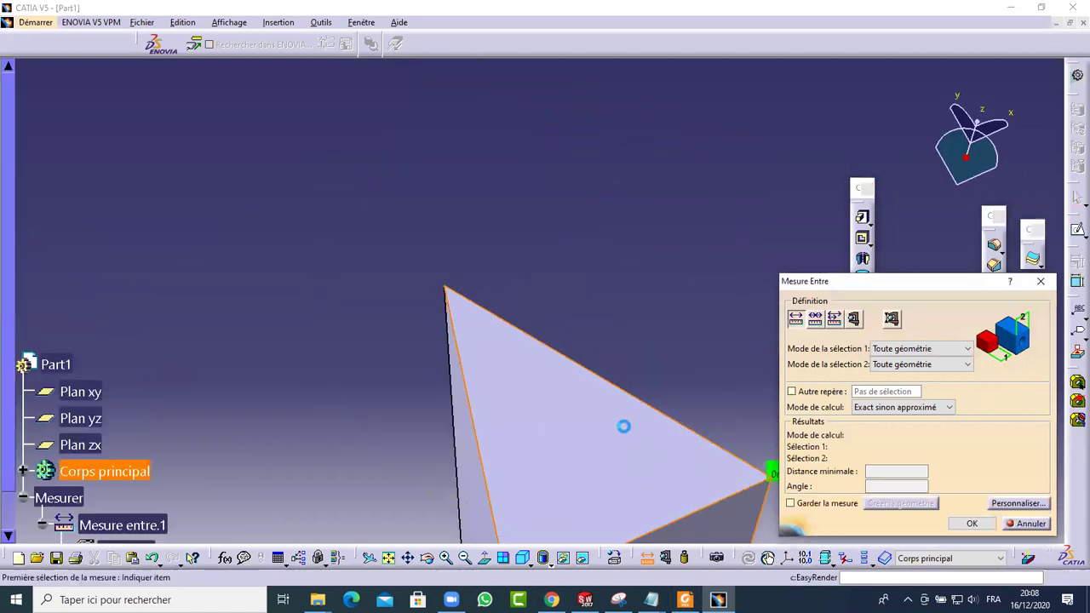
{"action": "middle_click_drag", "start_coordinate": [624, 276], "coordinate": [826, 486]}
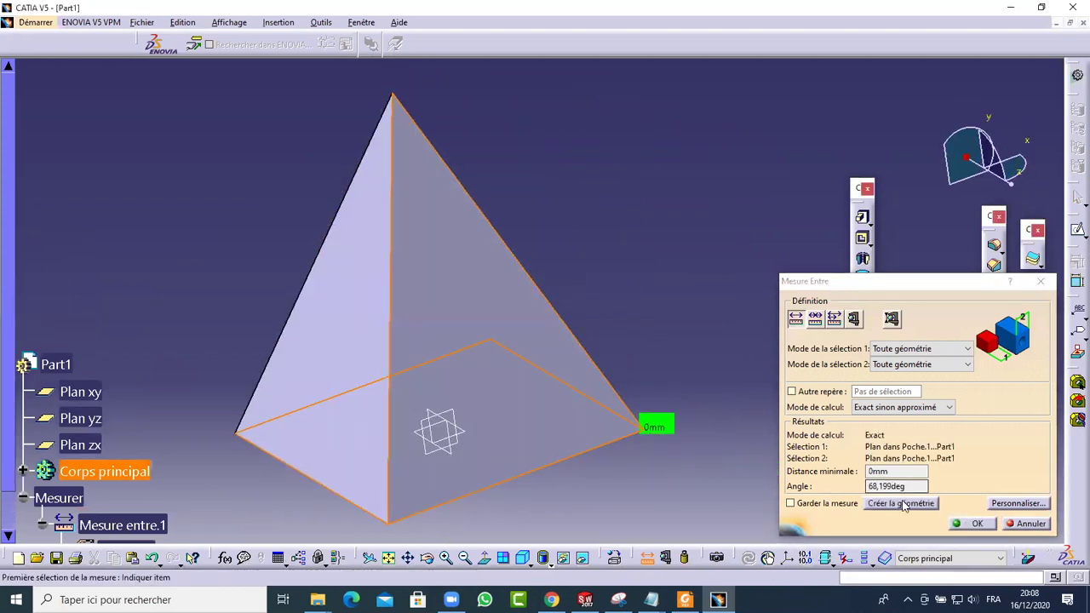
{"action": "left_click", "coordinate": [880, 487]}
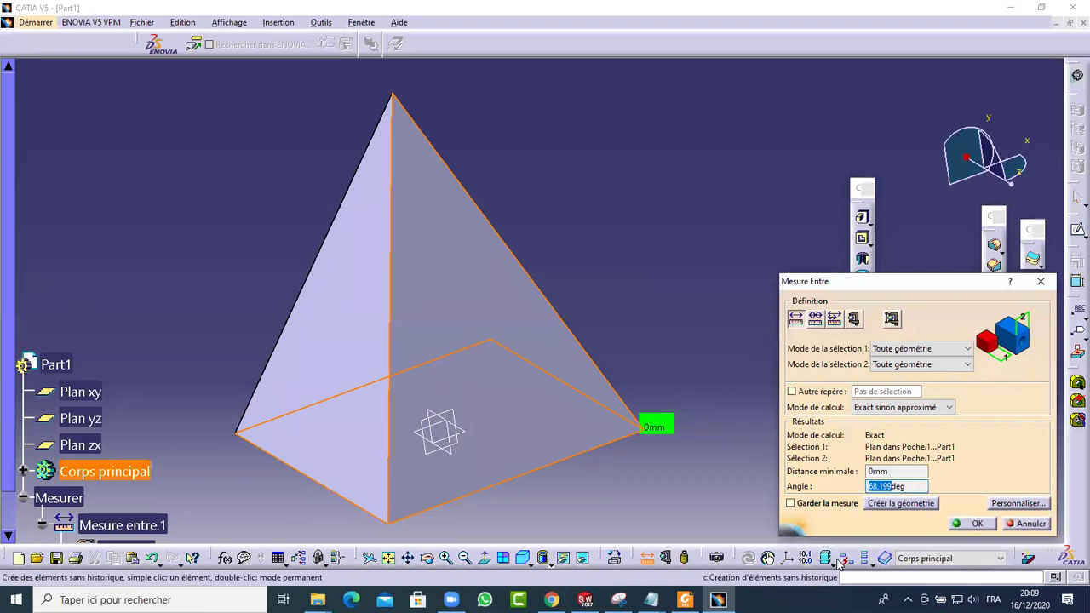
{"action": "left_click", "coordinate": [971, 523]}
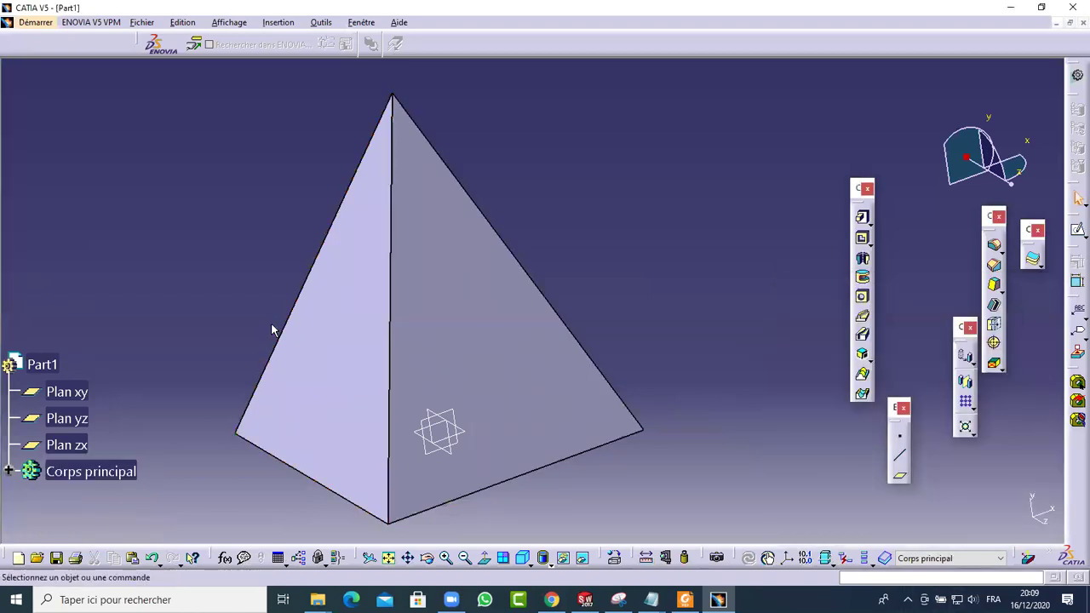
Step: Delete the extrusion and the pocket together with their sketches from the main body
{"action": "left_click", "coordinate": [9, 326]}
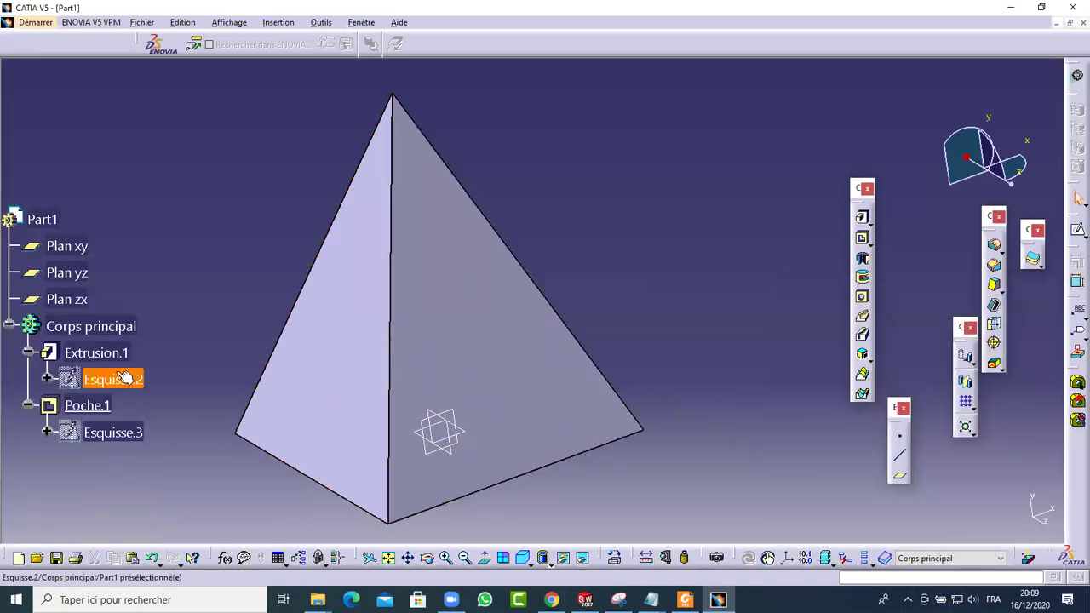
{"action": "left_click", "coordinate": [98, 353]}
{"action": "left_click", "coordinate": [87, 405], "text": "ctrl"}
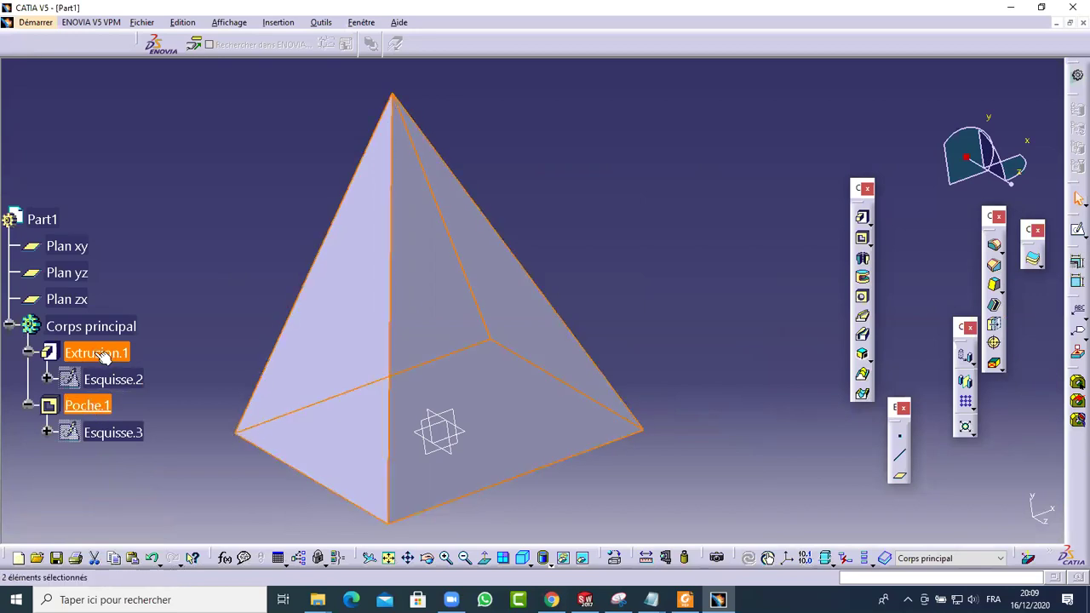
{"action": "right_click", "coordinate": [98, 355]}
{"action": "left_click", "coordinate": [160, 261]}
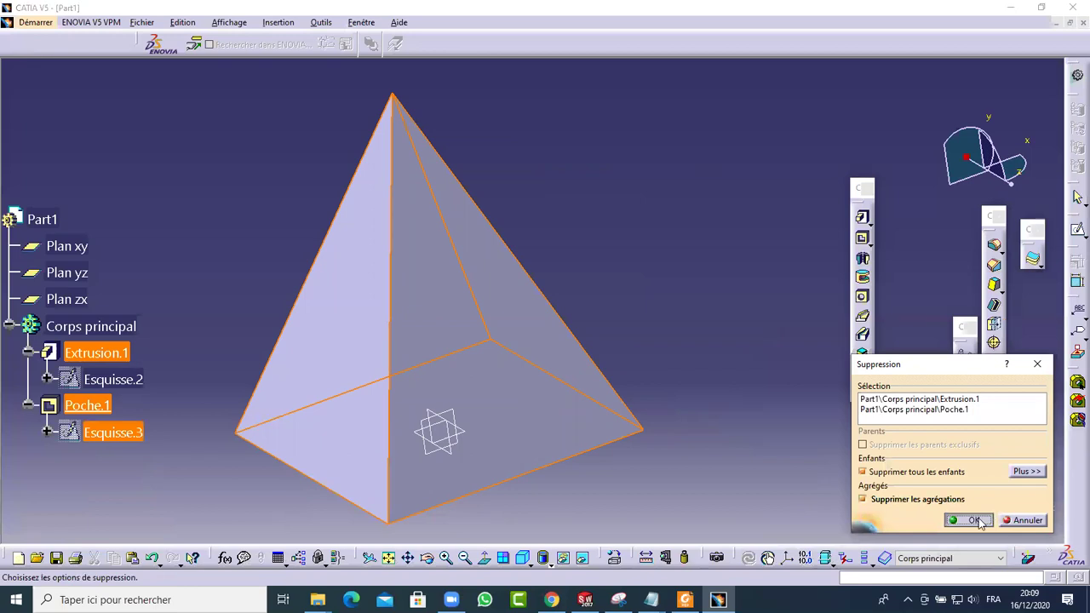
{"action": "left_click", "coordinate": [975, 520]}
{"action": "middle_click_drag", "start_coordinate": [460, 307], "coordinate": [595, 268]}
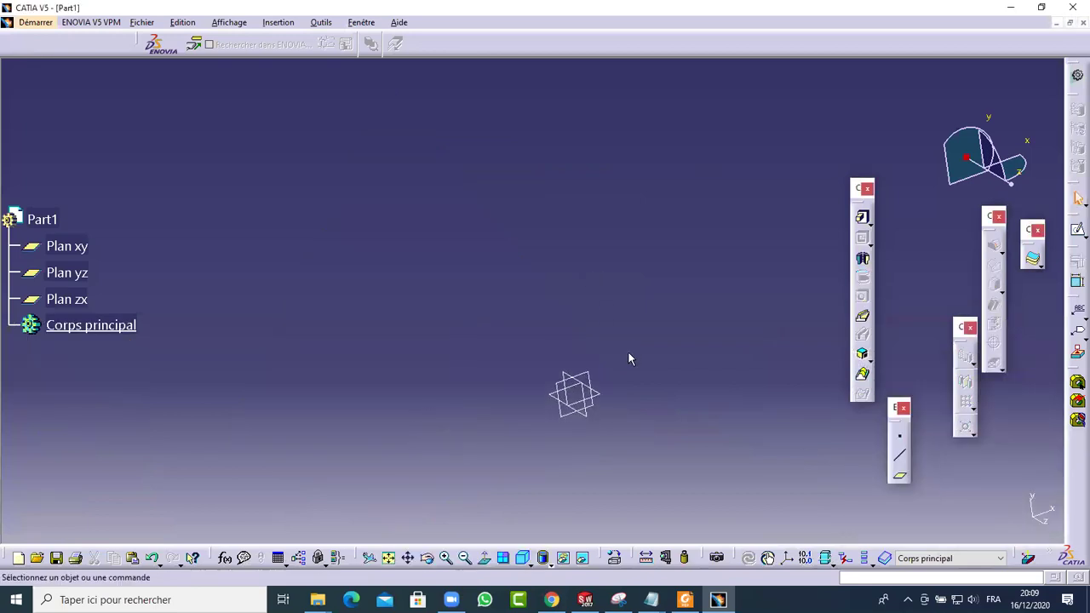
Step: On the zx plane, sketch a rectangle centred on the origin, about 114 mm wide and 124 mm high
{"action": "left_click", "coordinate": [602, 400]}
{"action": "left_click", "coordinate": [1076, 230]}
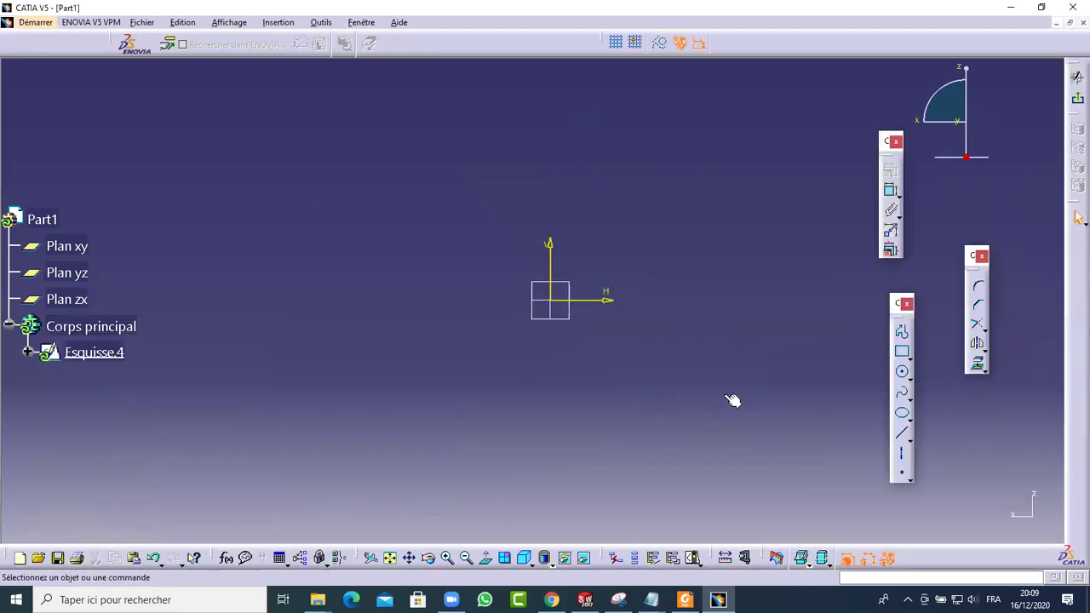
{"action": "left_click", "coordinate": [910, 362]}
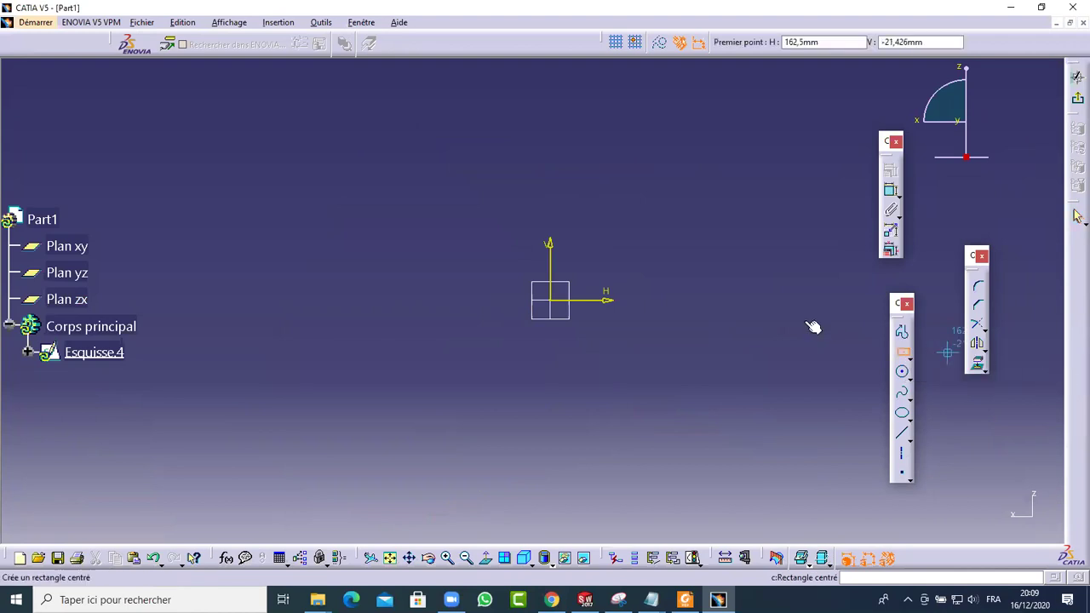
{"action": "left_click", "coordinate": [558, 305]}
{"action": "left_click", "coordinate": [691, 453]}
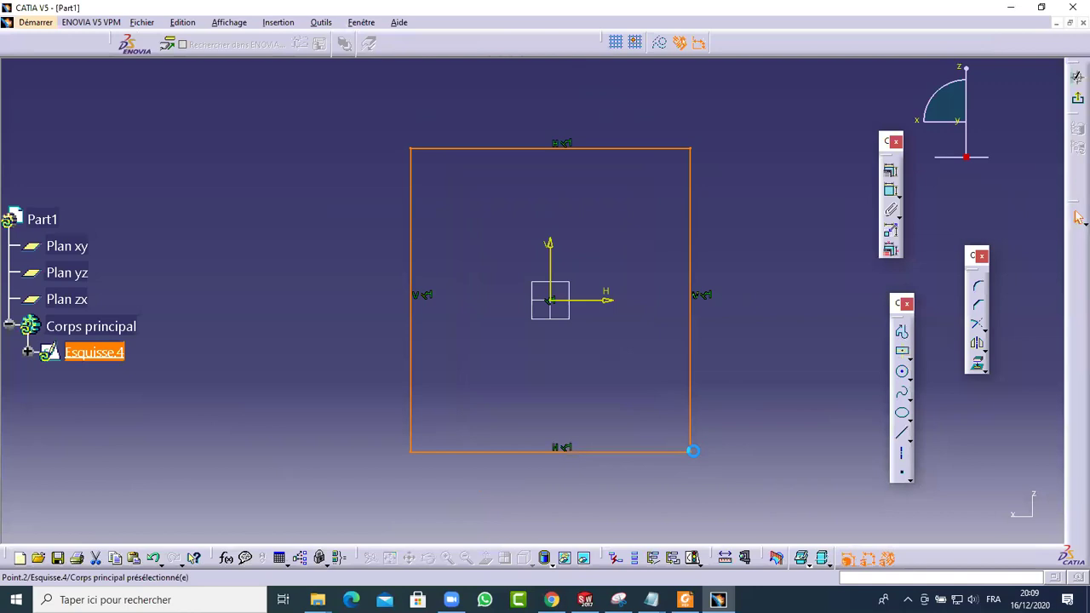
{"action": "left_click", "coordinate": [778, 338]}
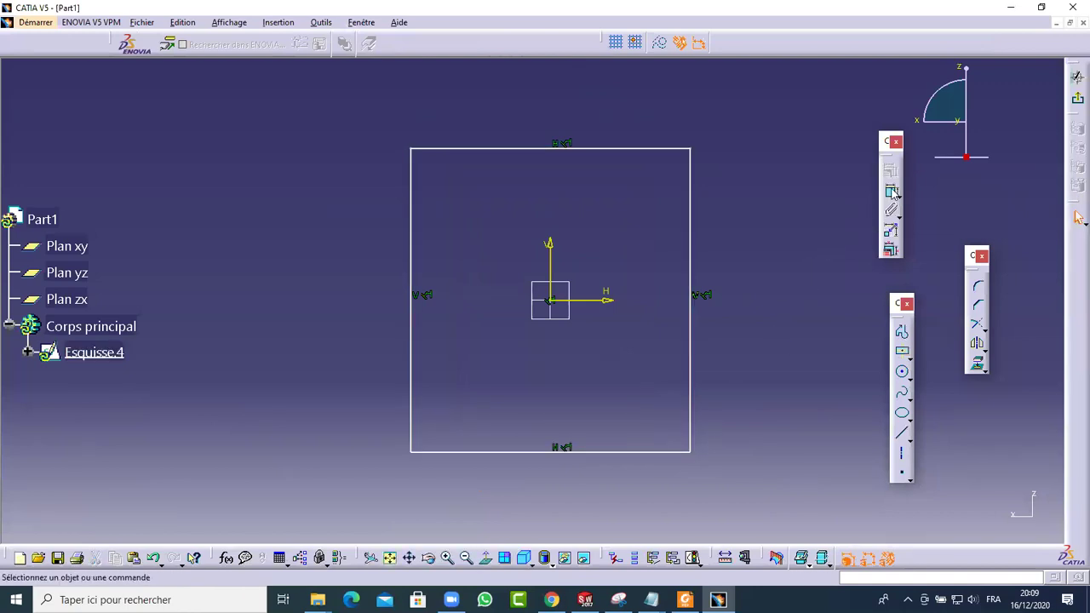
Step: Dimension the height of the centred rectangle and set it to 80 mm
{"action": "left_click", "coordinate": [891, 193]}
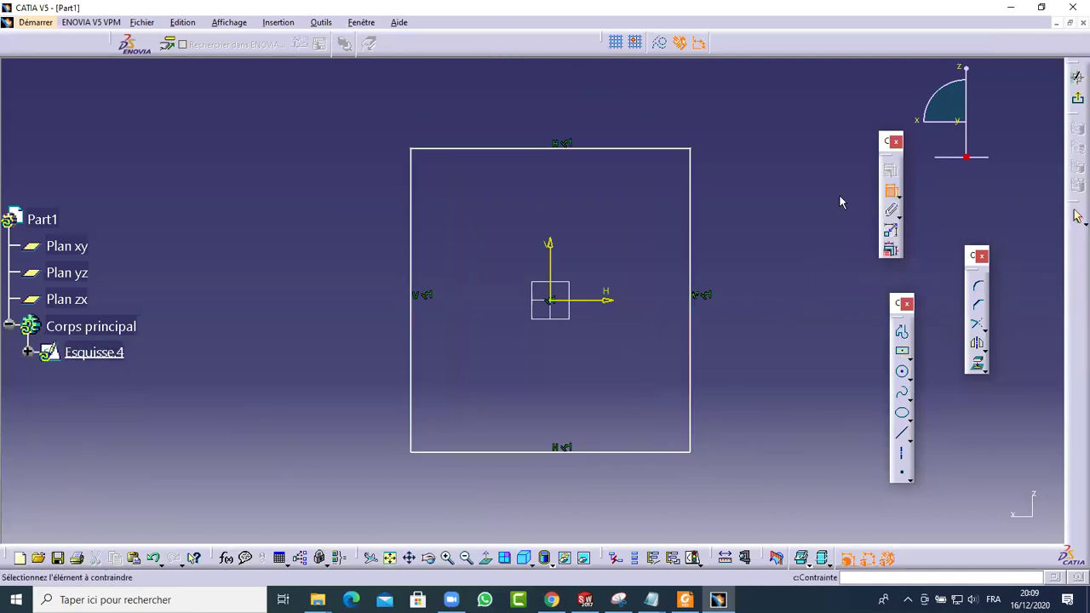
{"action": "left_click", "coordinate": [691, 181]}
{"action": "left_click", "coordinate": [739, 194]}
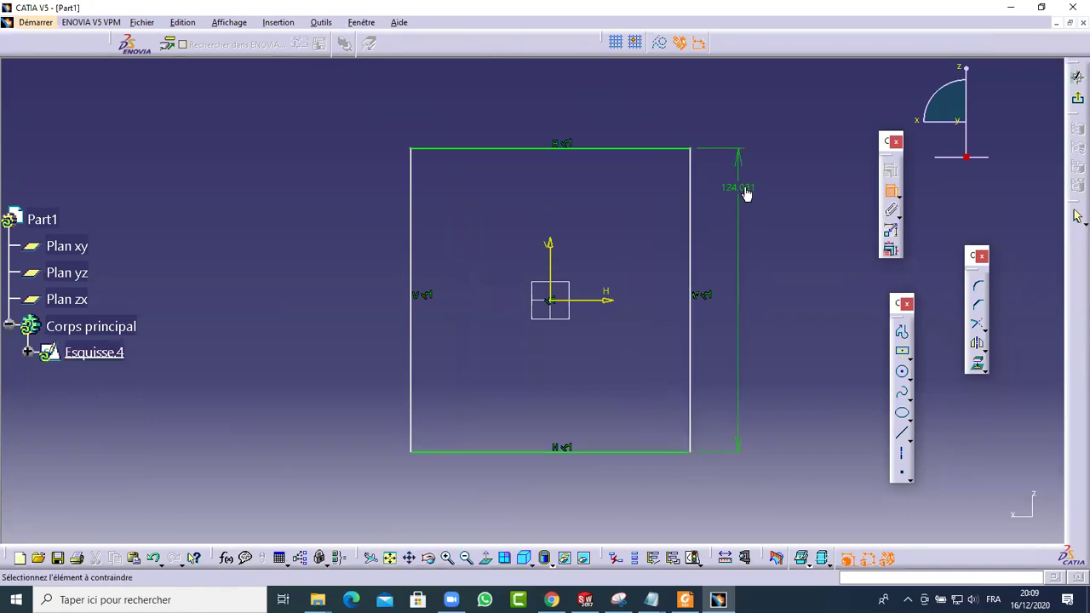
{"action": "double_click", "coordinate": [744, 194]}
{"action": "type", "text": "8"}
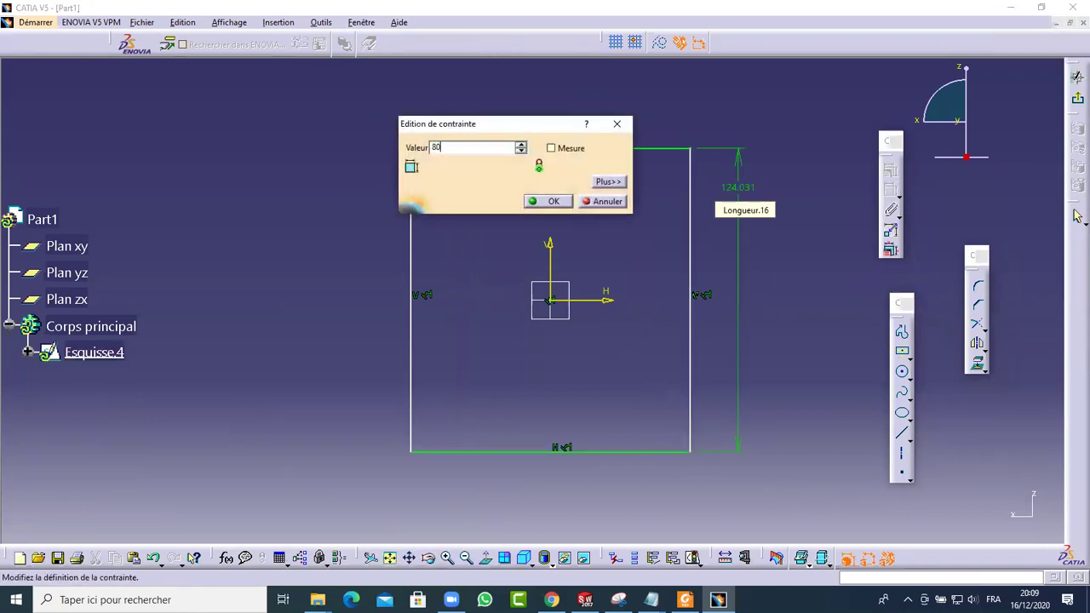
{"action": "type", "text": "0"}
{"action": "key", "text": "Return"}
Step: Dimension the width of the centred rectangle, set it to 80 mm, and exit the sketch
{"action": "left_click", "coordinate": [635, 203]}
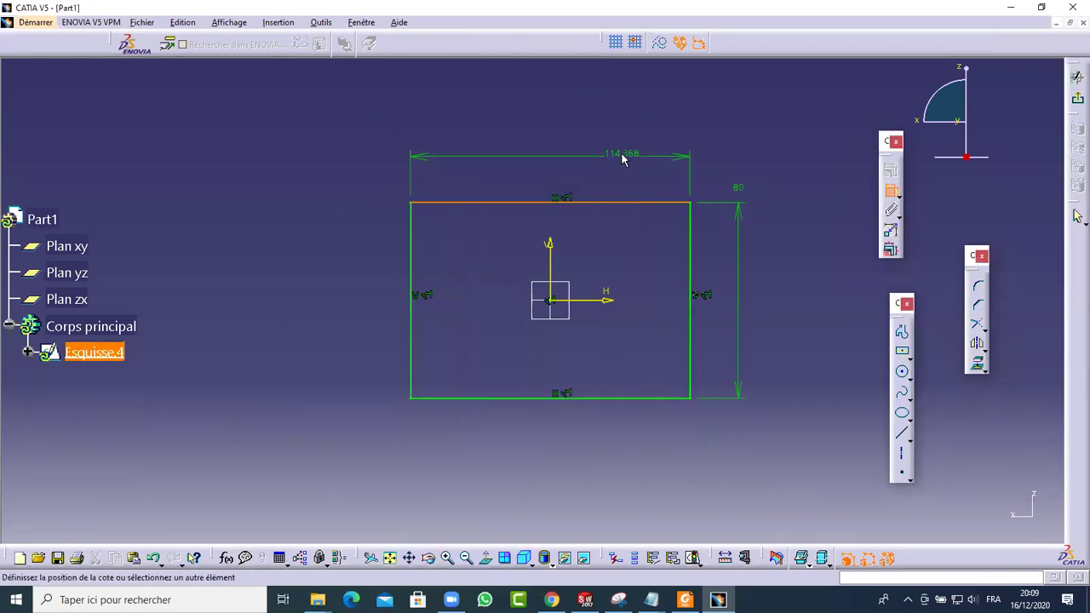
{"action": "left_click", "coordinate": [625, 154]}
{"action": "double_click", "coordinate": [625, 153]}
{"action": "type", "text": "8"}
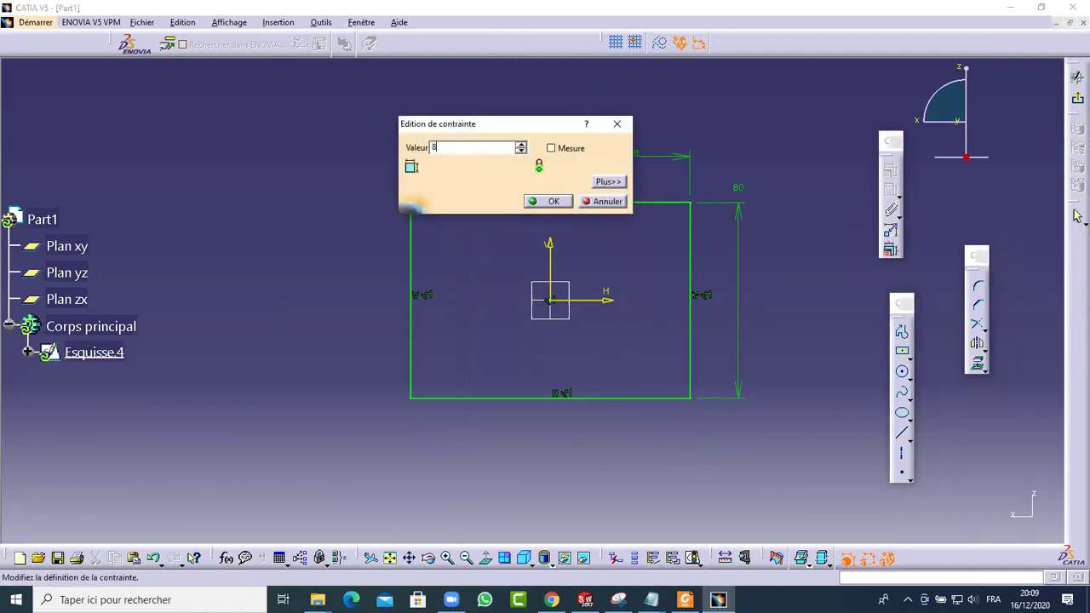
{"action": "type", "text": "0"}
{"action": "key", "text": "Return"}
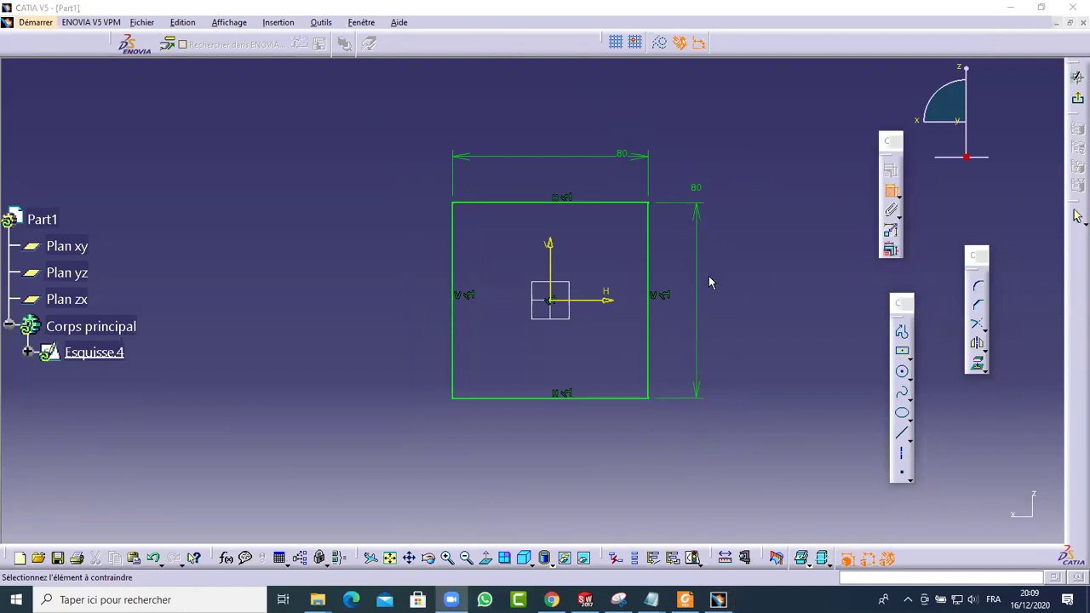
{"action": "left_click", "coordinate": [1077, 78]}
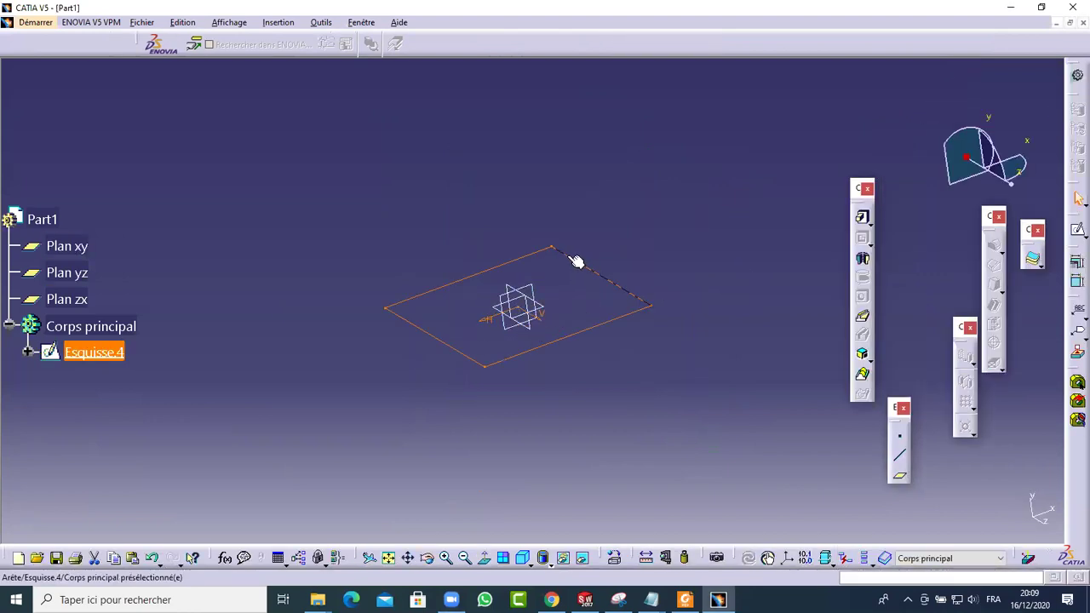
Step: Extrude the 80 mm square sketch to a length of 100 mm
{"action": "left_click", "coordinate": [863, 220]}
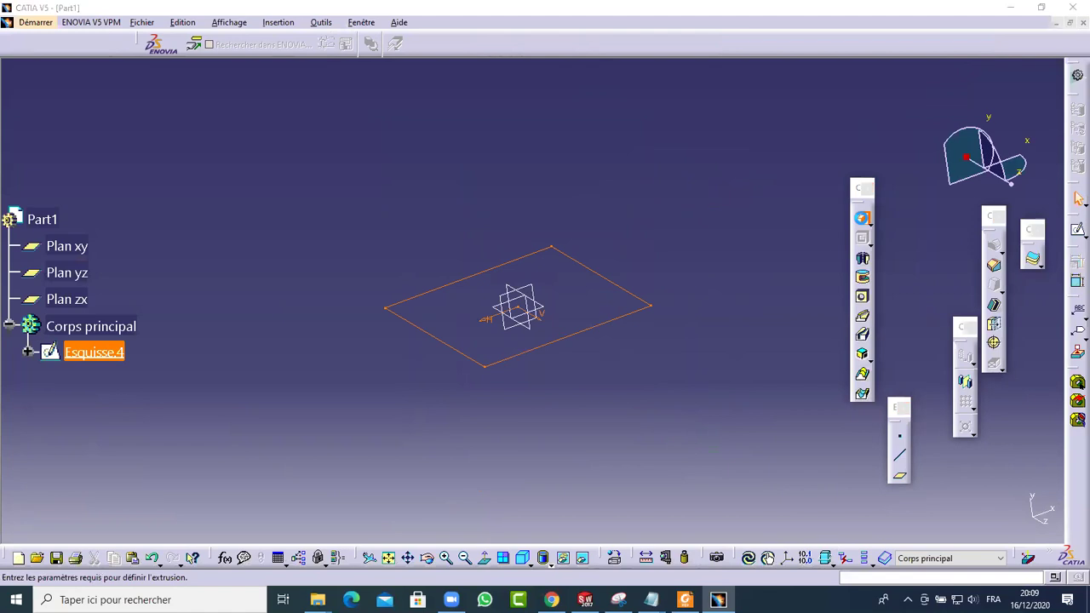
{"action": "type", "text": "1"}
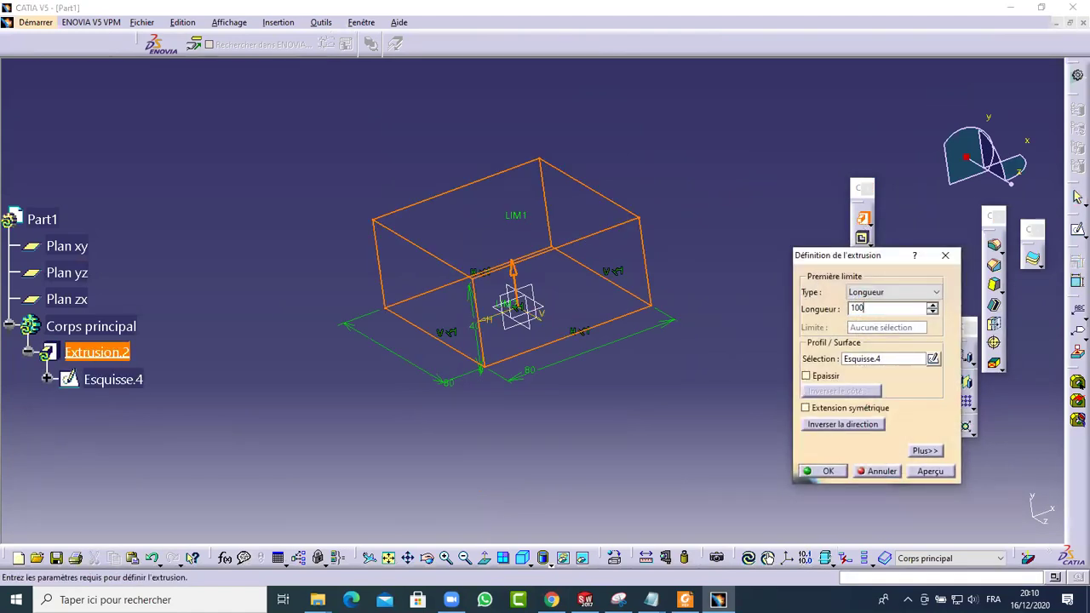
{"action": "type", "text": "00"}
{"action": "key", "text": "Return"}
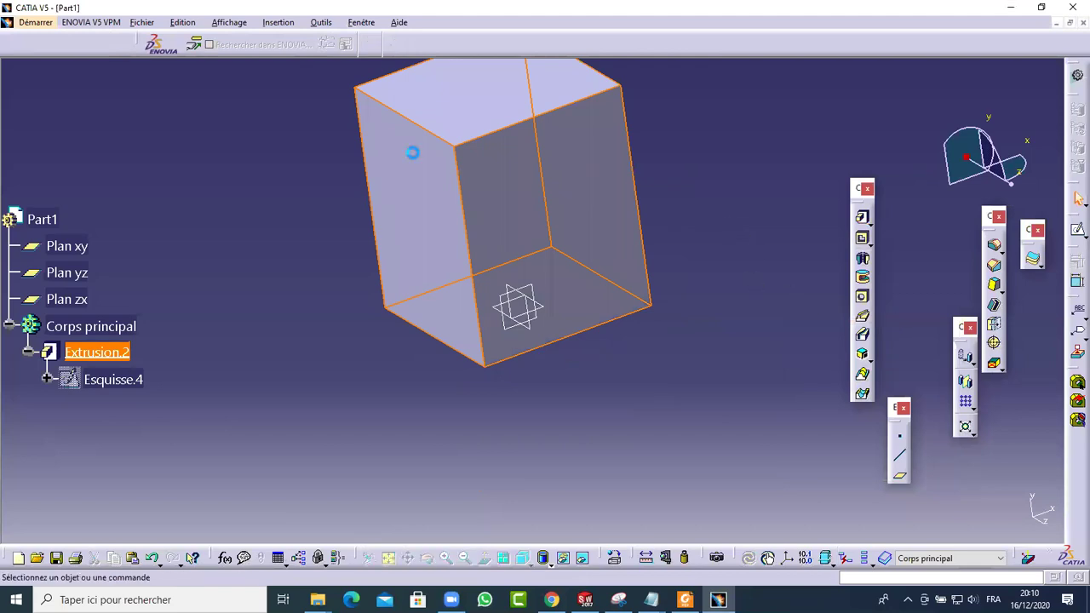
Step: Set the square extrusion's length to 120 mm
{"action": "double_click", "coordinate": [96, 351]}
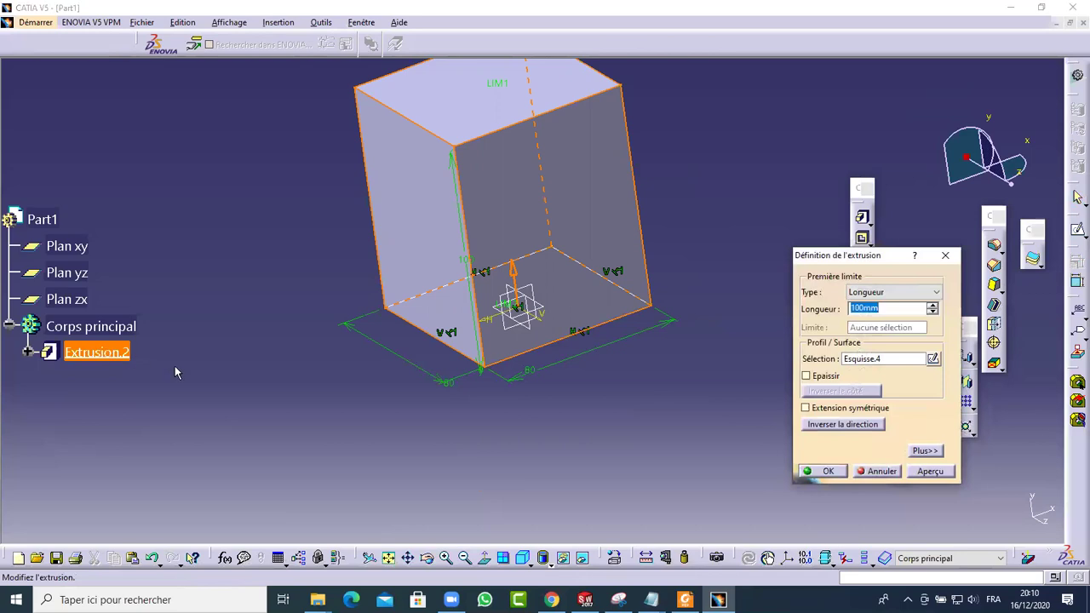
{"action": "type", "text": "120"}
{"action": "key", "text": "Return"}
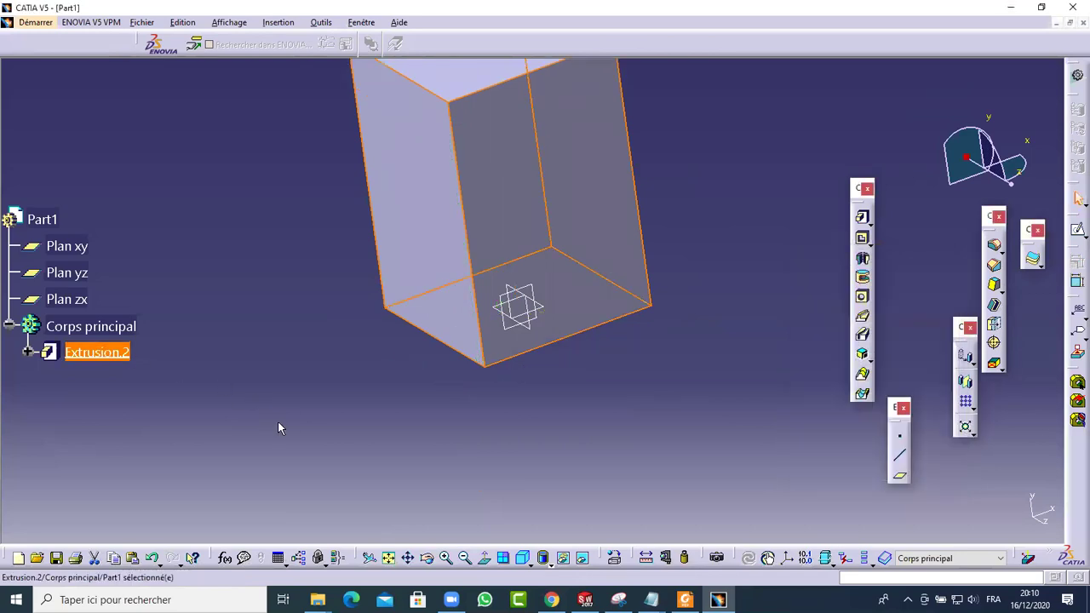
{"action": "middle_click_drag", "start_coordinate": [251, 378], "coordinate": [306, 467]}
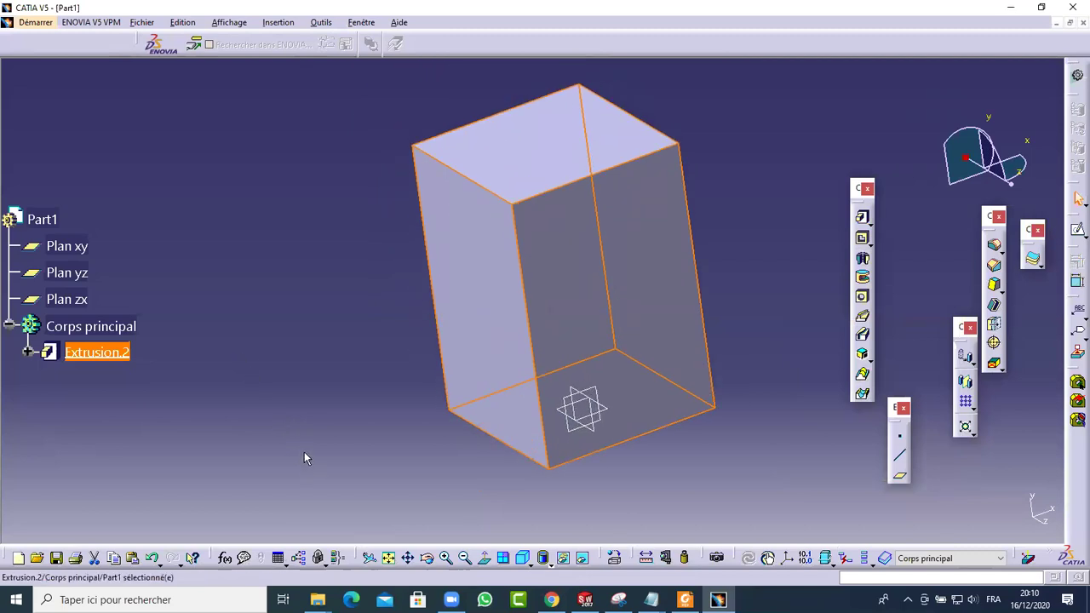
{"action": "left_click", "coordinate": [270, 405]}
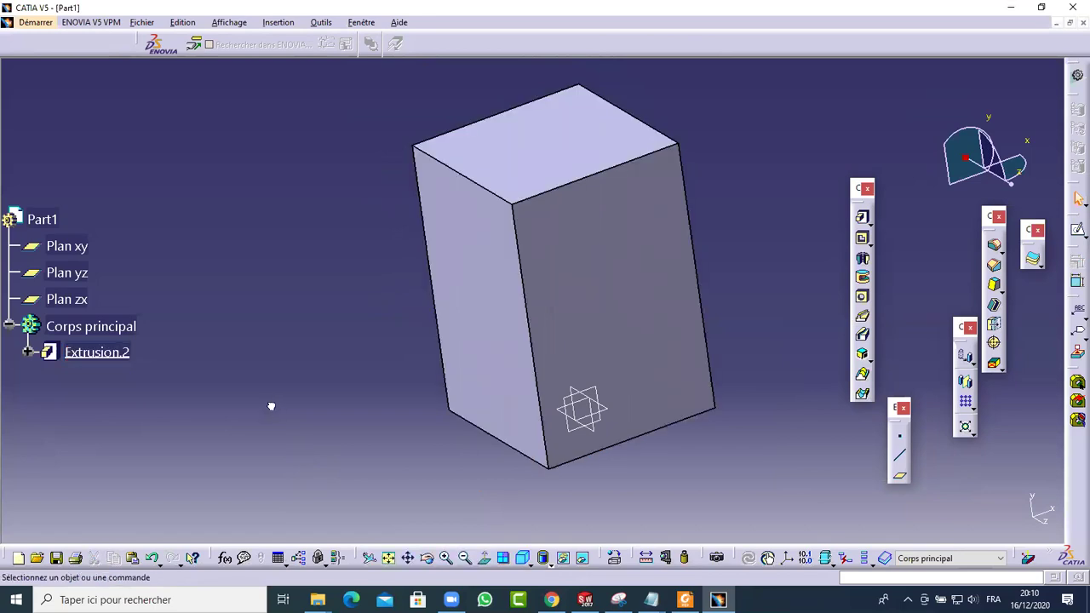
{"action": "middle_click_drag", "start_coordinate": [270, 403], "coordinate": [358, 413]}
Step: Restore the square extrusion's length to 100 mm
{"action": "left_click", "coordinate": [101, 351]}
{"action": "double_click", "coordinate": [100, 351]}
{"action": "type", "text": "100"}
{"action": "key", "text": "Return"}
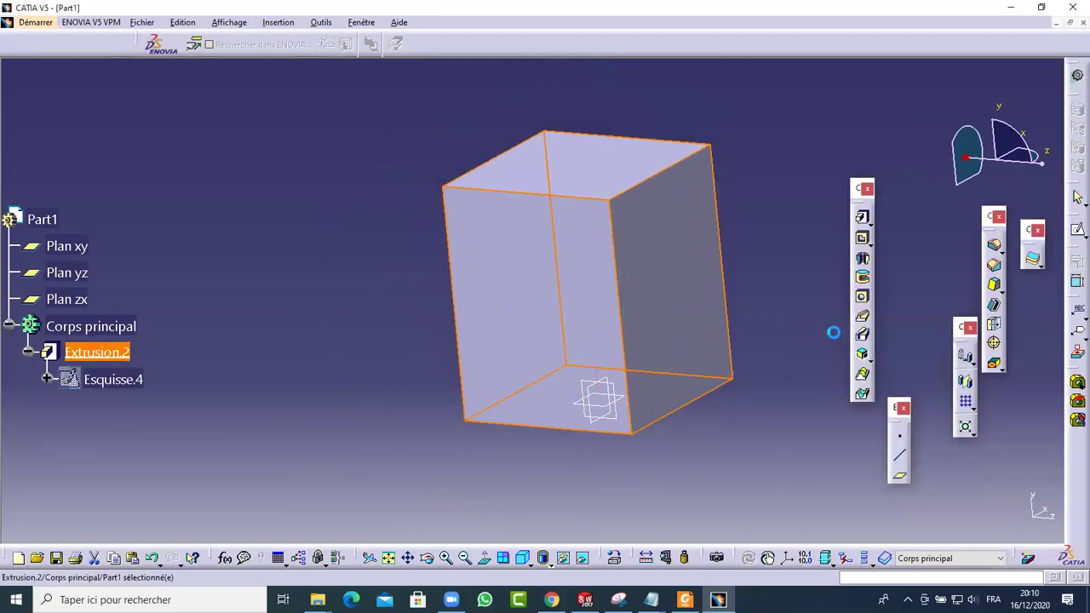
{"action": "left_click", "coordinate": [236, 360]}
{"action": "middle_click_drag", "start_coordinate": [265, 331], "coordinate": [554, 358]}
{"action": "middle_click_drag", "start_coordinate": [705, 253], "coordinate": [584, 112]}
{"action": "middle_click_drag", "start_coordinate": [448, 370], "coordinate": [494, 442]}
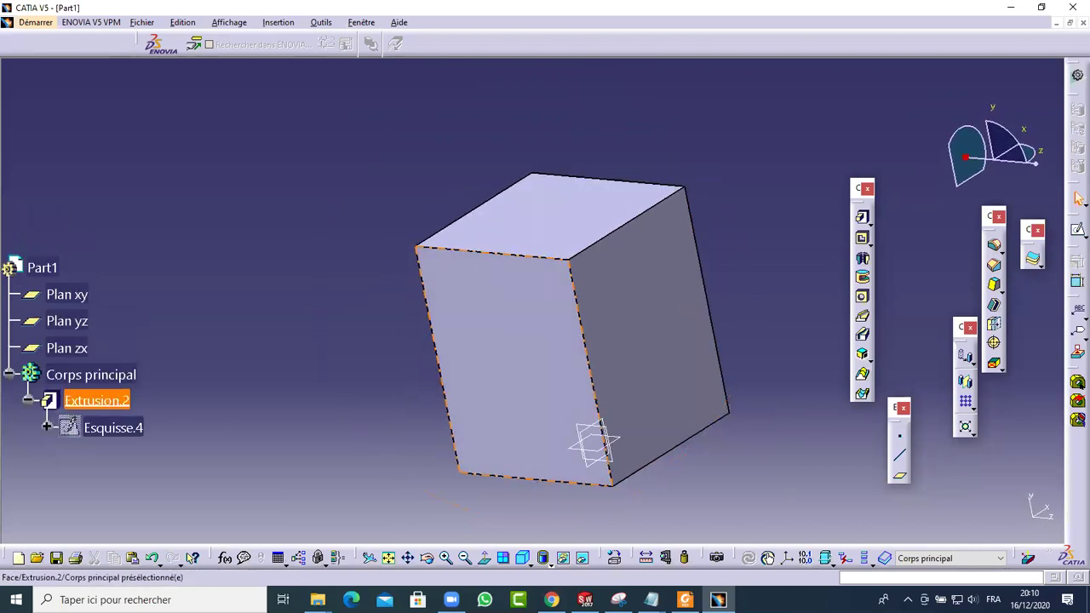
Step: Switch to Foxit Reader, create a blank PDF, and draw a red rectangle on the page with the rectangle tool
{"action": "left_click", "coordinate": [684, 600]}
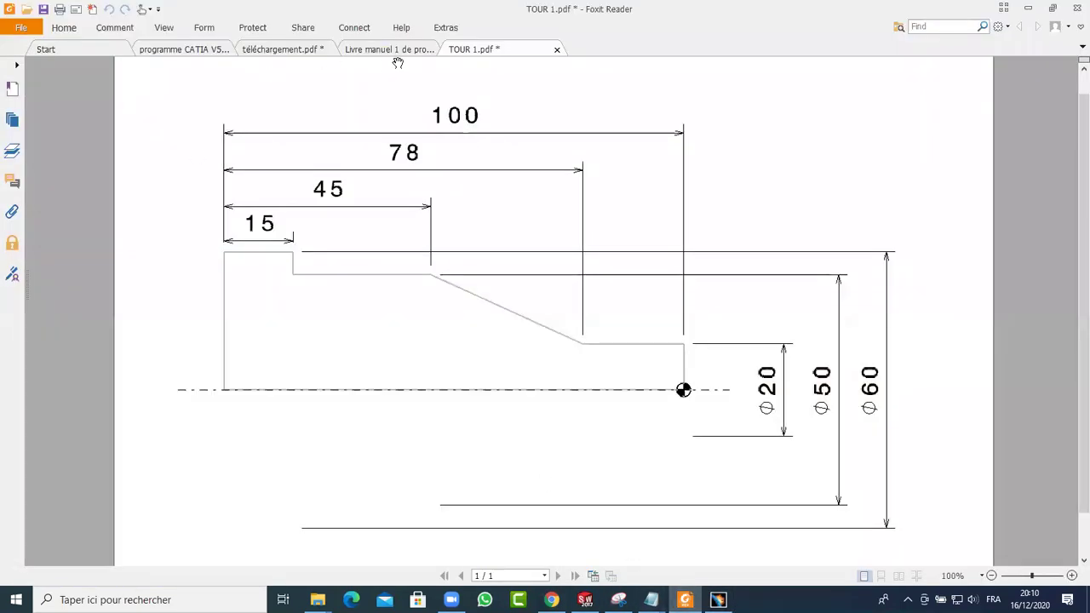
{"action": "left_click", "coordinate": [92, 9]}
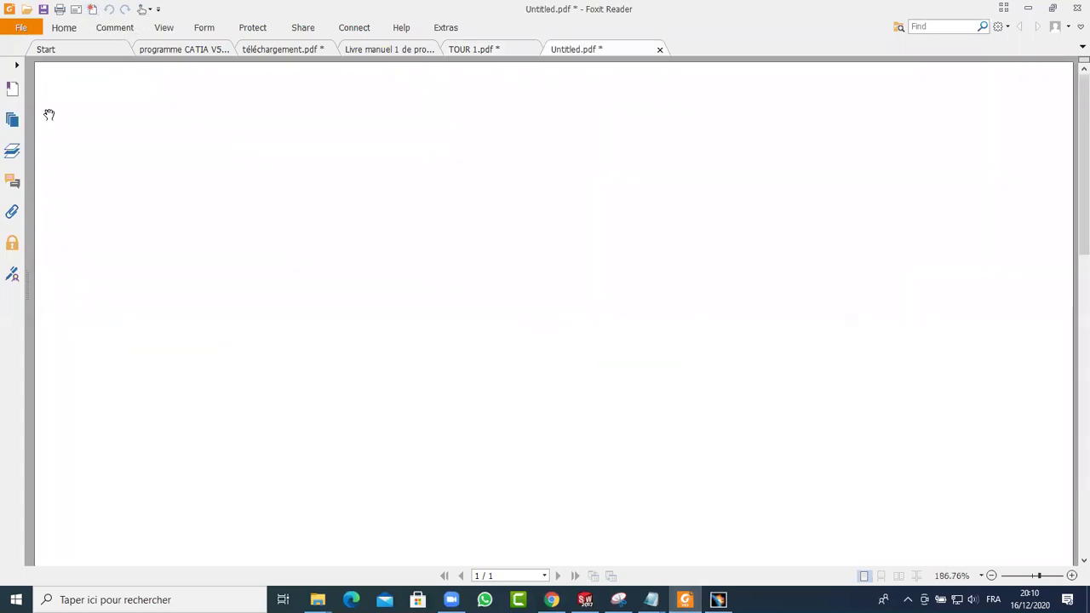
{"action": "left_click", "coordinate": [114, 27]}
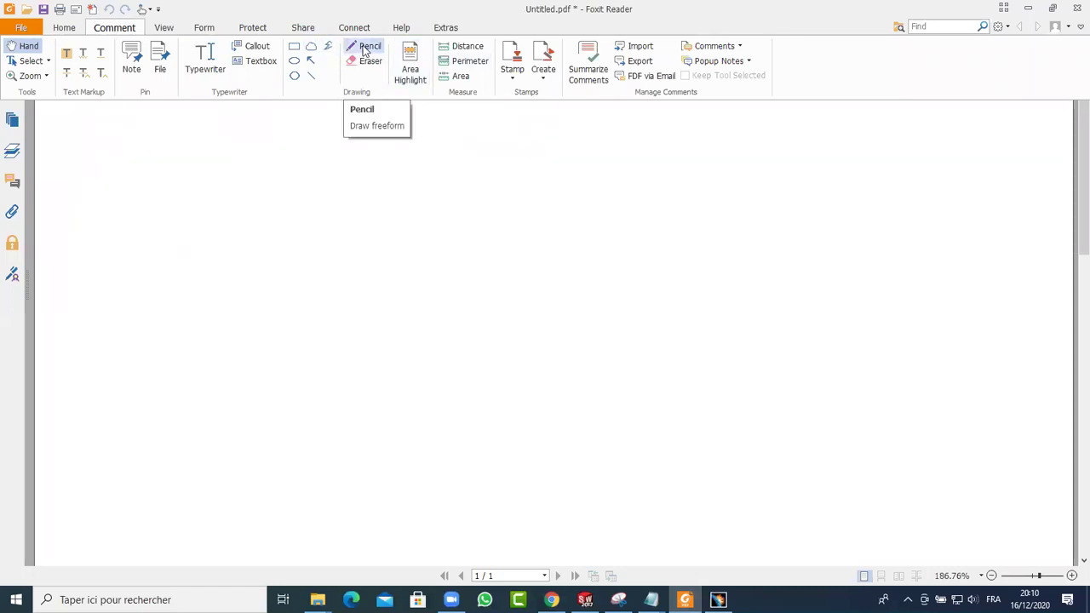
{"action": "left_click", "coordinate": [294, 49]}
{"action": "mouse_move", "coordinate": [309, 167]}
{"action": "left_mouse_down"}
{"action": "mouse_move", "coordinate": [622, 326]}
{"action": "mouse_move", "coordinate": [630, 343]}
{"action": "mouse_move", "coordinate": [618, 343]}
{"action": "left_mouse_up"}
{"action": "left_click", "coordinate": [686, 241]}
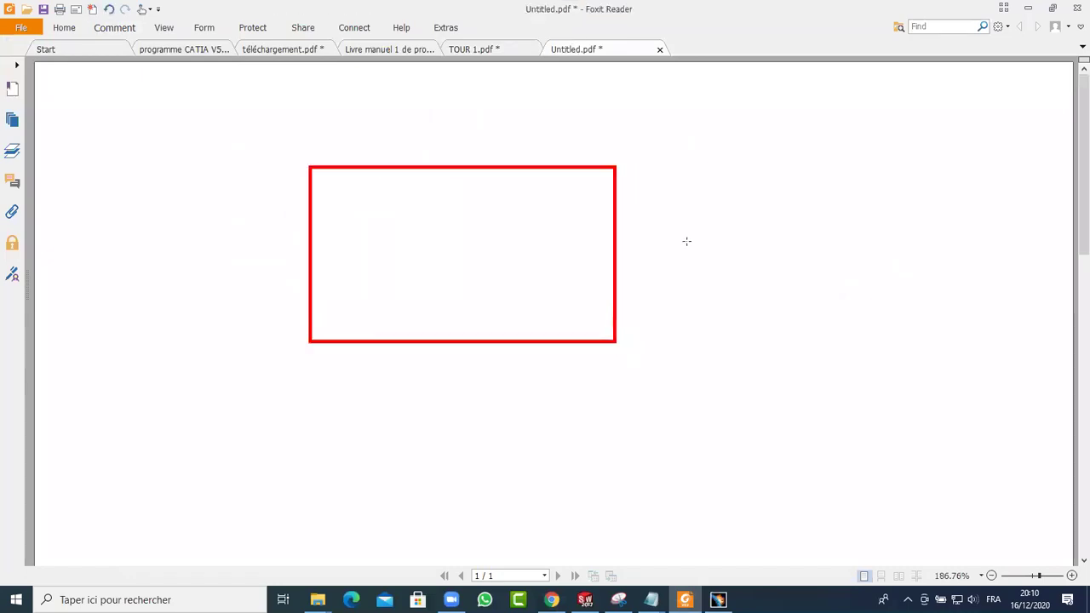
Step: Draw a freehand trapezoid beside the rectangle with the Pencil, its wide base level with the rectangle's lower edge
{"action": "left_click", "coordinate": [114, 28]}
{"action": "left_click", "coordinate": [364, 46]}
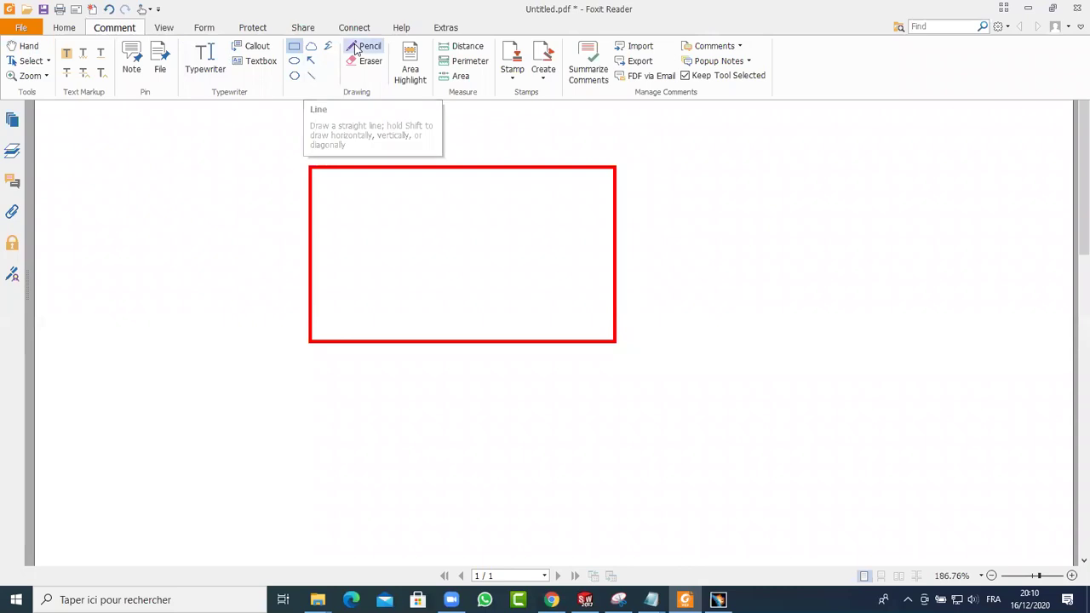
{"action": "left_click_drag", "start_coordinate": [702, 342], "coordinate": [1004, 341]}
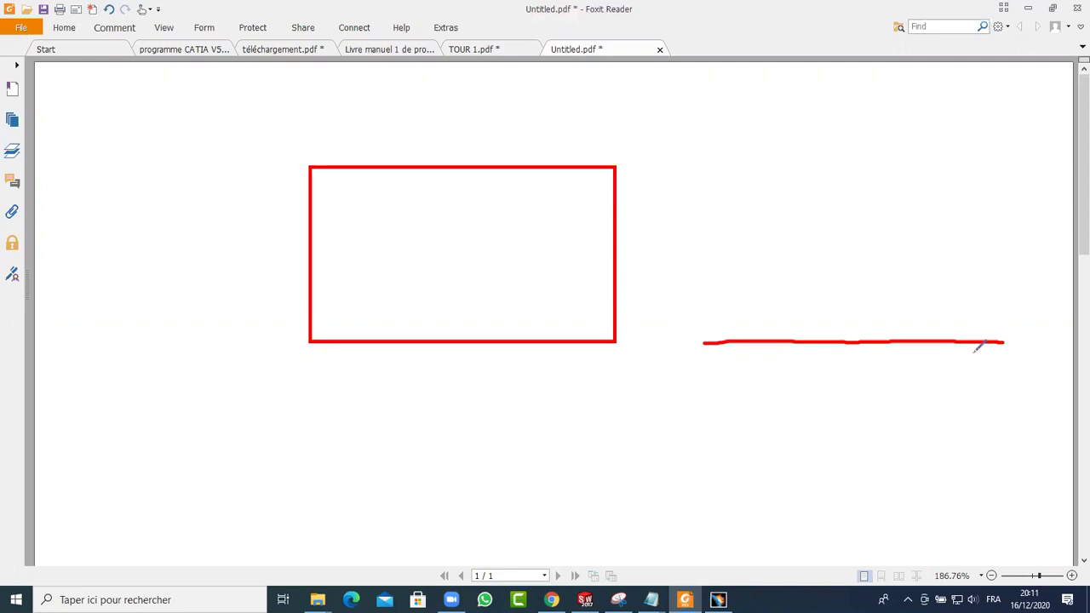
{"action": "left_click_drag", "start_coordinate": [1008, 338], "coordinate": [958, 154]}
{"action": "mouse_move", "coordinate": [704, 342]}
{"action": "left_mouse_down"}
{"action": "mouse_move", "coordinate": [768, 149]}
{"action": "mouse_move", "coordinate": [960, 157]}
{"action": "left_mouse_up"}
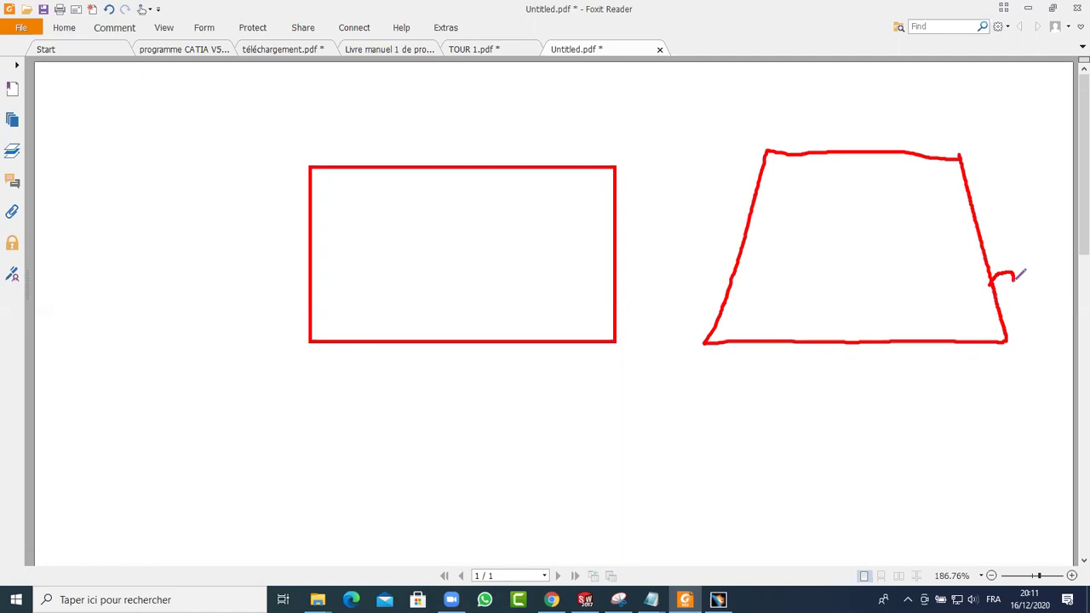
Step: Mark the trapezoid's slope angle as α against a vertical reference line, and trace the rectangle's nearest vertical edge
{"action": "mouse_move", "coordinate": [1013, 300]}
{"action": "left_mouse_down"}
{"action": "mouse_move", "coordinate": [1013, 341]}
{"action": "mouse_move", "coordinate": [1026, 102]}
{"action": "left_mouse_up"}
{"action": "left_click_drag", "start_coordinate": [988, 205], "coordinate": [1011, 169]}
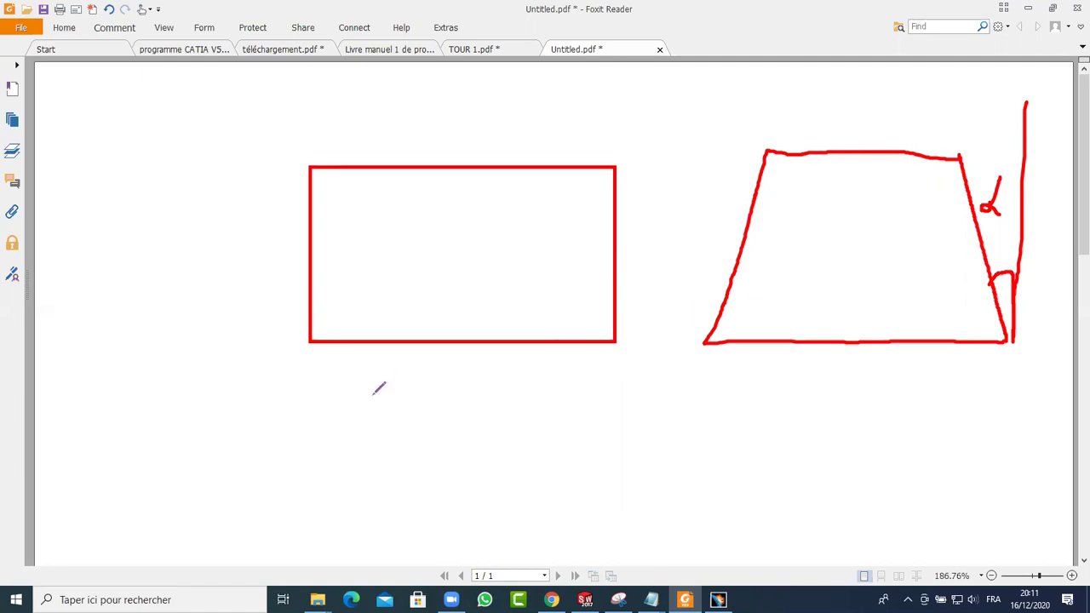
{"action": "left_click", "coordinate": [998, 26]}
{"action": "left_click", "coordinate": [616, 345]}
{"action": "left_click_drag", "start_coordinate": [623, 321], "coordinate": [619, 166]}
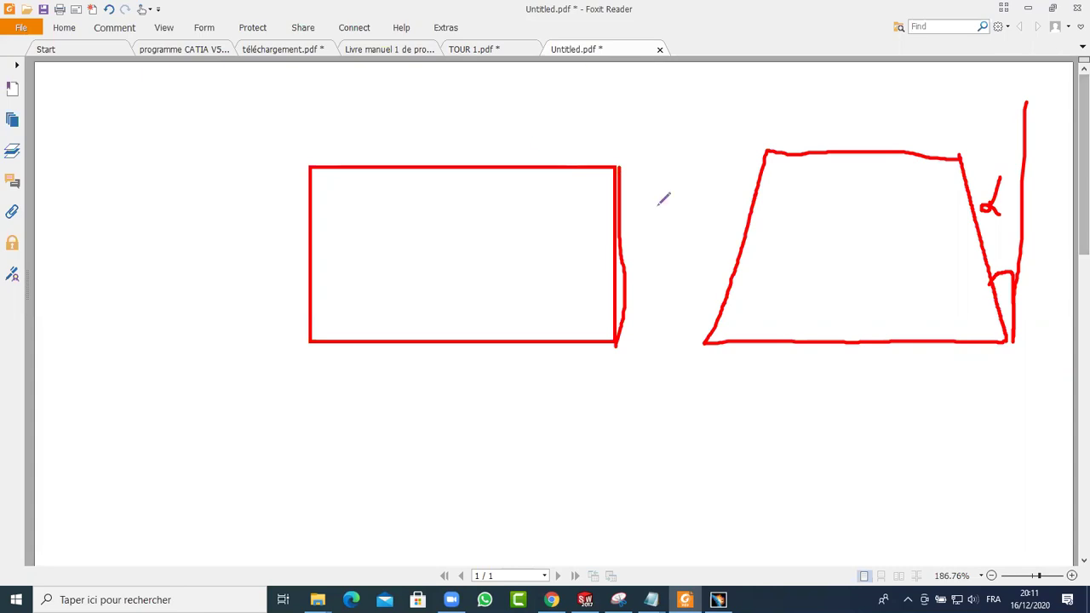
Step: Switch back to CATIA, start a draft on the extrusion, and select its four side faces as the faces to draft
{"action": "left_click", "coordinate": [683, 501]}
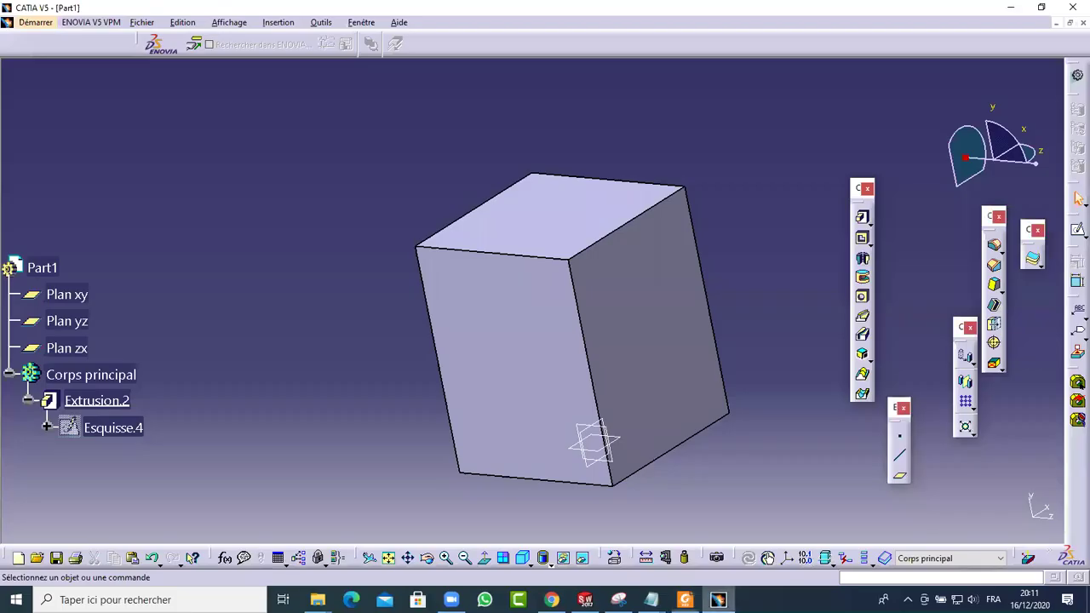
{"action": "middle_click_drag", "start_coordinate": [248, 161], "coordinate": [284, 177]}
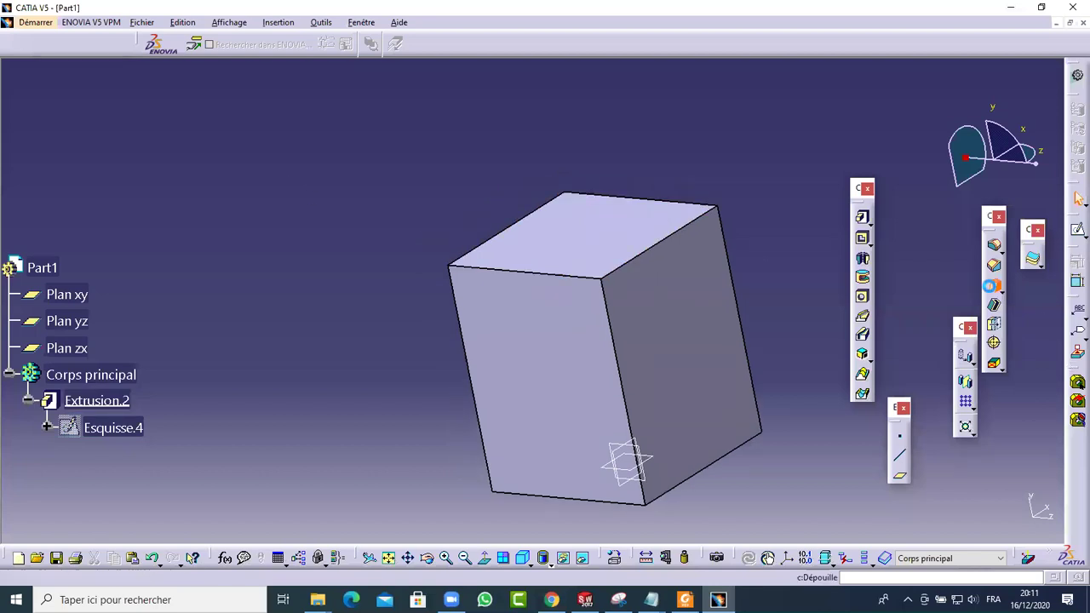
{"action": "left_click", "coordinate": [994, 284]}
{"action": "middle_click_drag", "start_coordinate": [397, 246], "coordinate": [340, 220]}
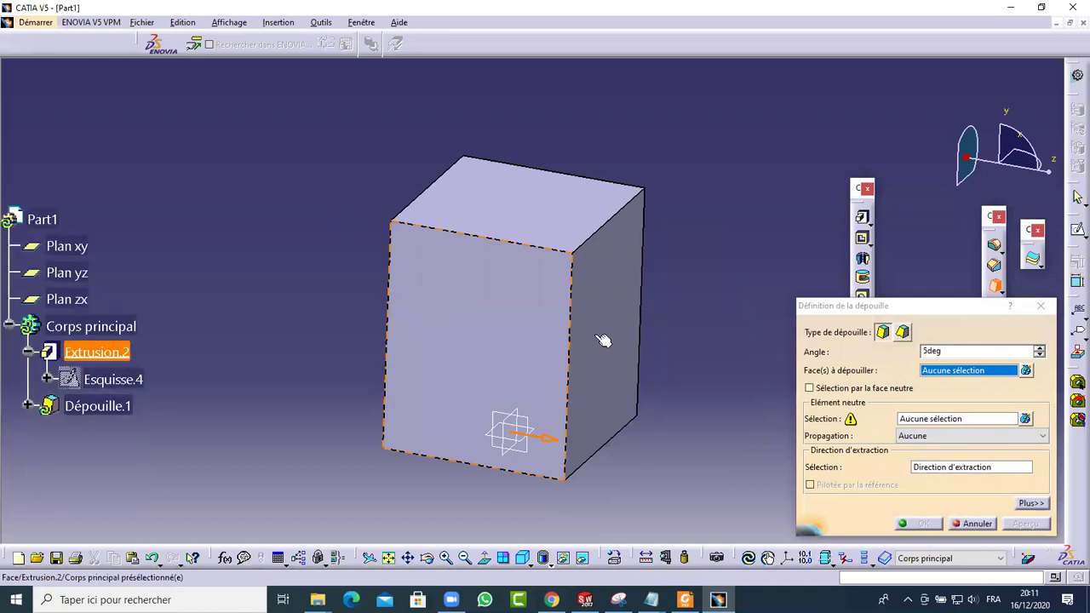
{"action": "left_click", "coordinate": [957, 352]}
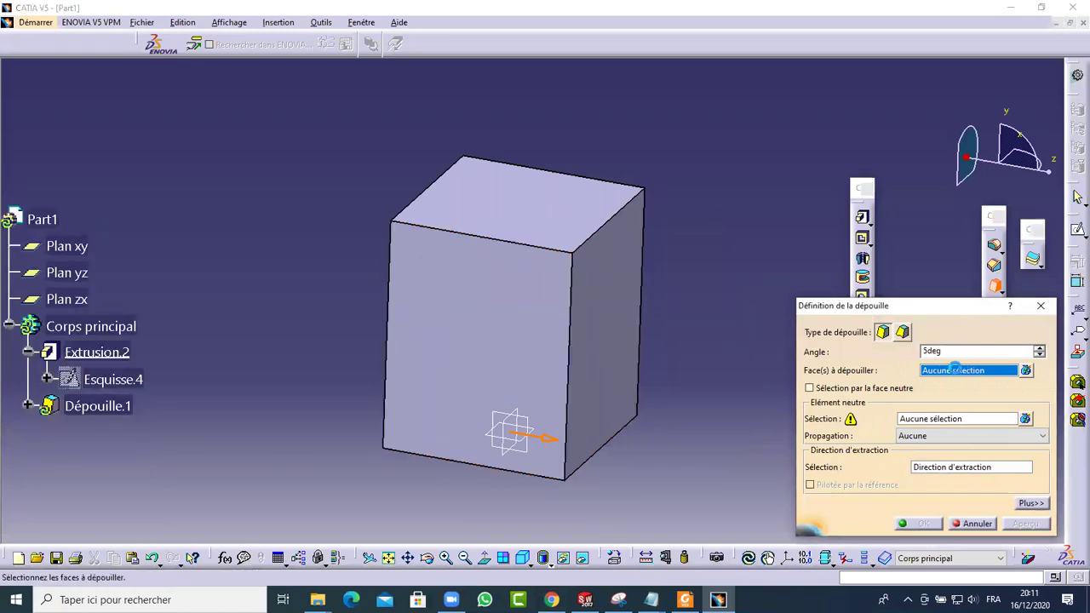
{"action": "left_click", "coordinate": [925, 420]}
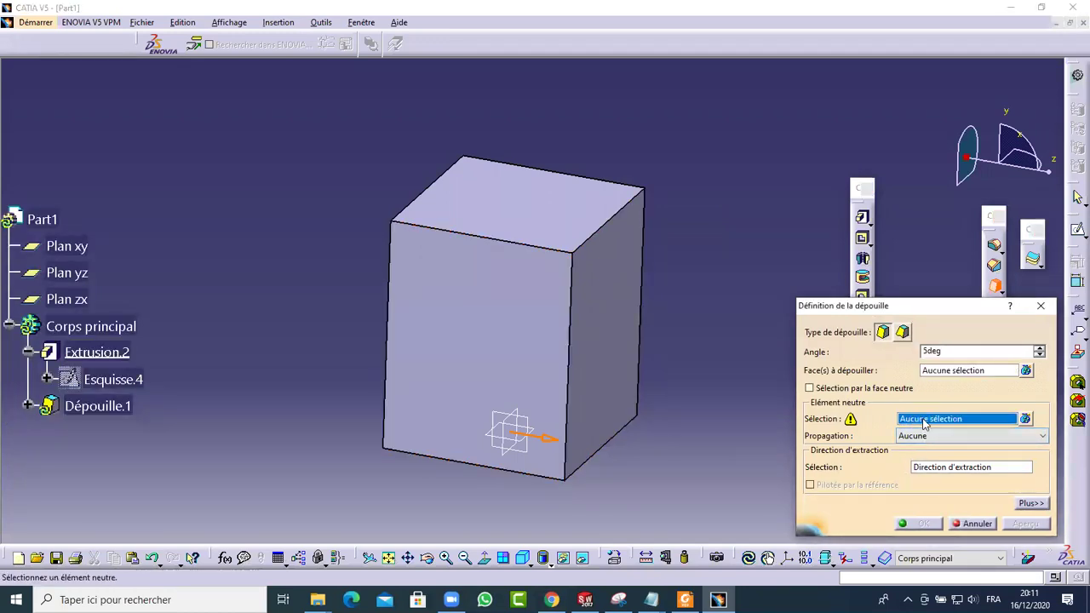
{"action": "left_click", "coordinate": [941, 372]}
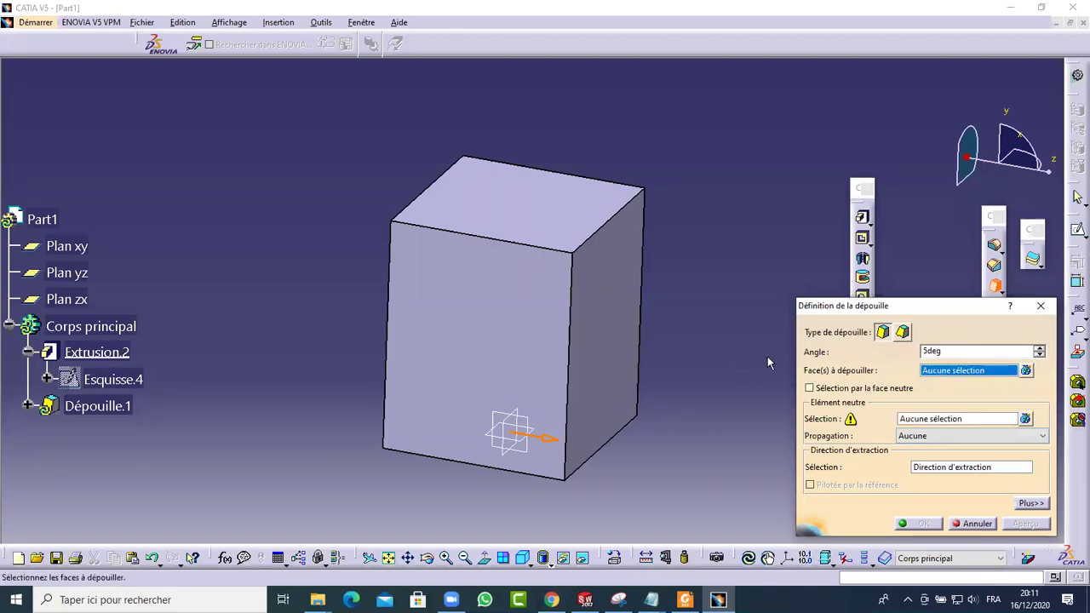
{"action": "left_click", "coordinate": [491, 343]}
{"action": "left_click", "coordinate": [598, 333]}
{"action": "middle_click_drag", "start_coordinate": [676, 340], "coordinate": [570, 331]}
{"action": "left_click", "coordinate": [569, 332]}
{"action": "middle_click_drag", "start_coordinate": [745, 256], "coordinate": [596, 304]}
{"action": "left_click", "coordinate": [596, 304]}
{"action": "middle_click_drag", "start_coordinate": [268, 295], "coordinate": [458, 230]}
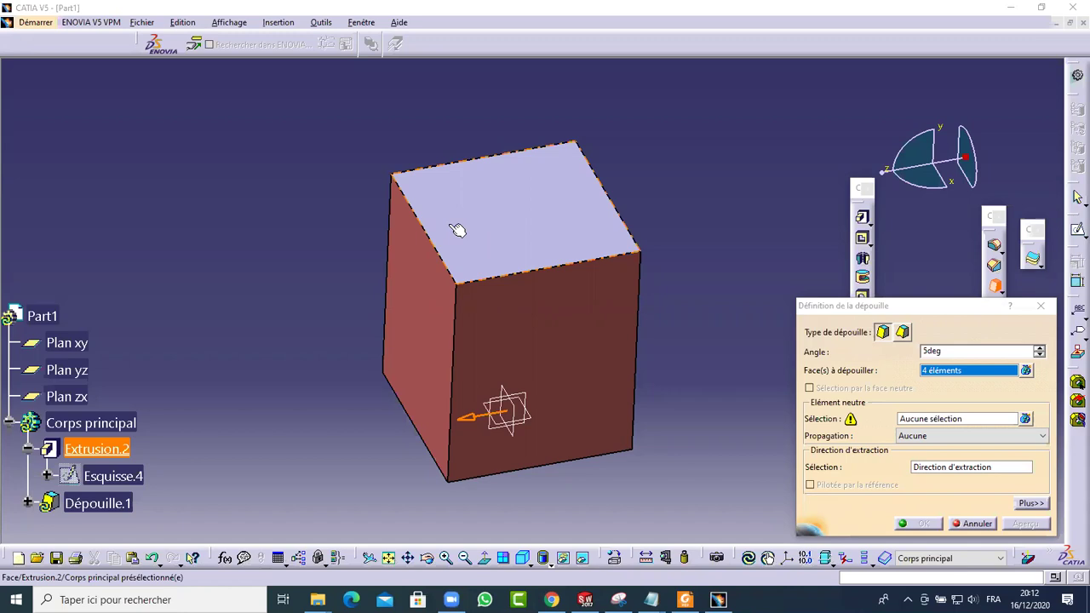
{"action": "middle_click_drag", "start_coordinate": [681, 417], "coordinate": [275, 195]}
{"action": "middle_click_drag", "start_coordinate": [647, 446], "coordinate": [766, 332]}
{"action": "middle_click_drag", "start_coordinate": [292, 333], "coordinate": [562, 420]}
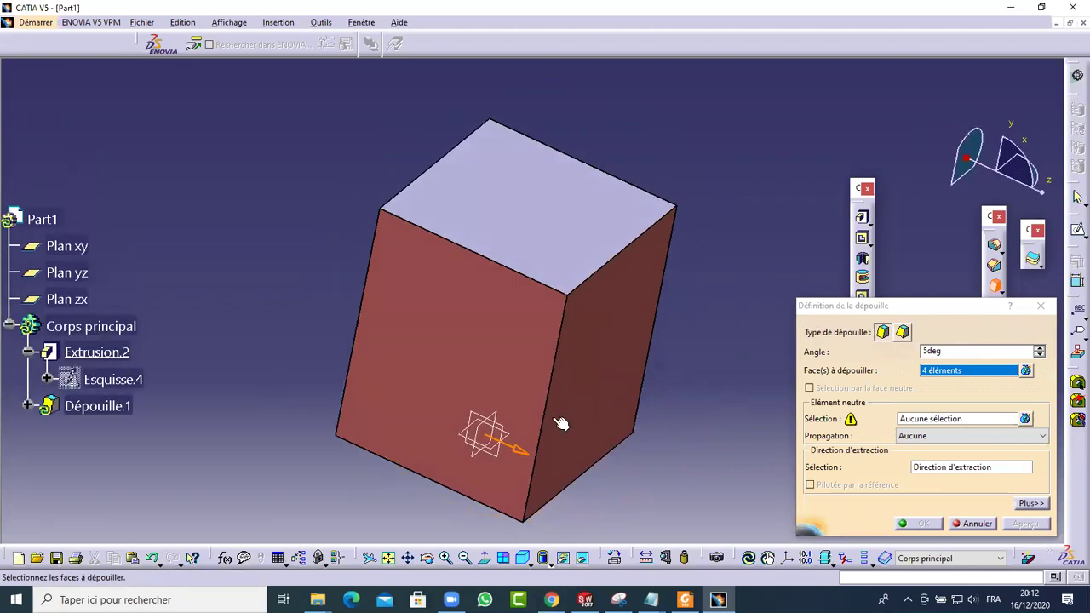
Step: Activate the draft's neutral element selection, switch to the Foxit Reader PDF, and retrace the trapezoid's base and top edges
{"action": "left_click", "coordinate": [918, 419]}
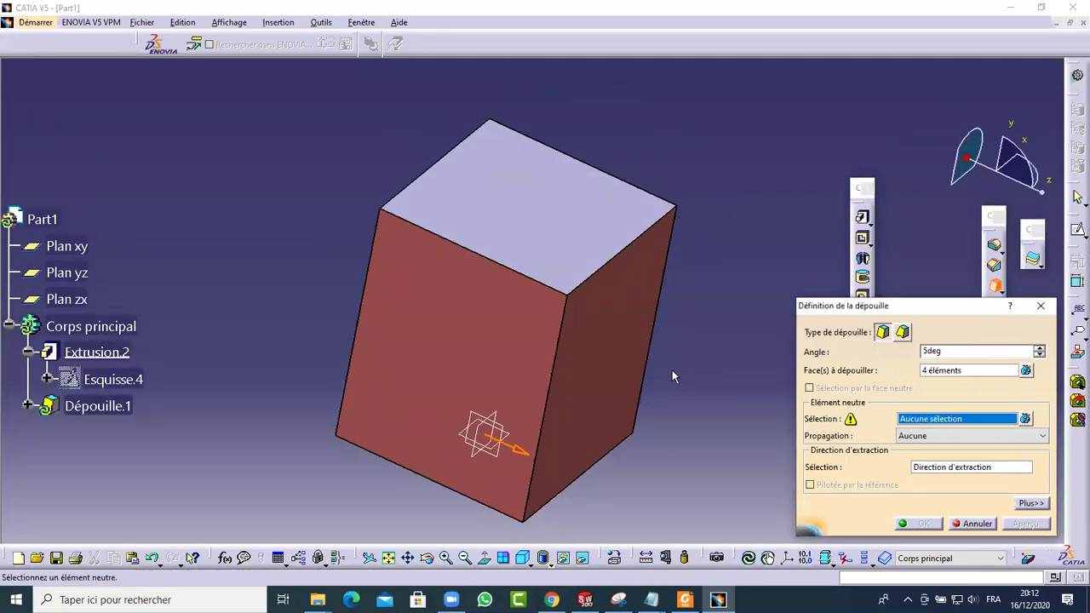
{"action": "middle_click_drag", "start_coordinate": [639, 409], "coordinate": [481, 218]}
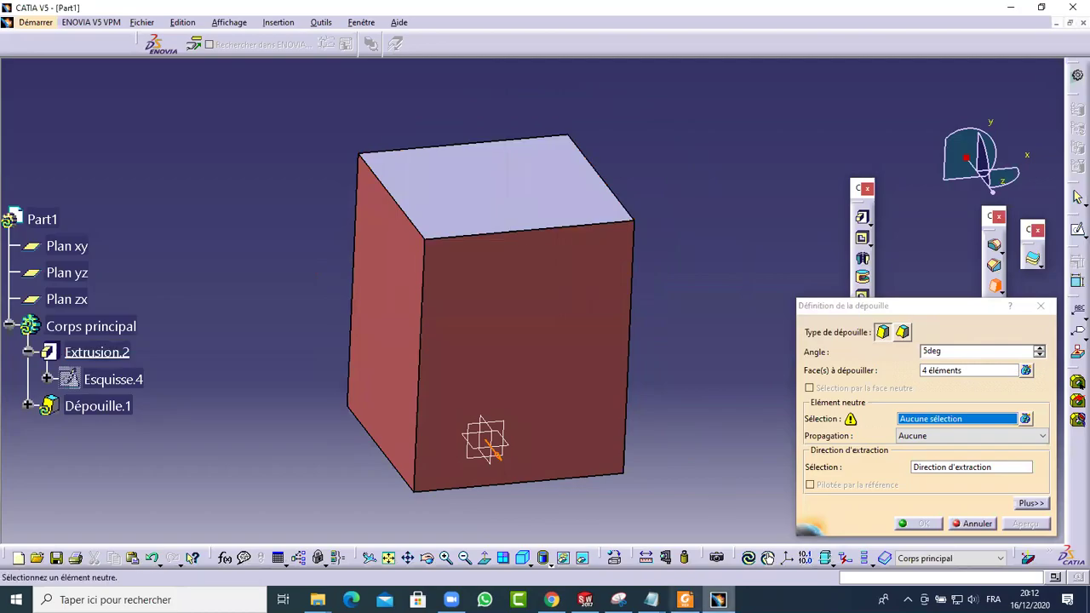
{"action": "key", "text": "alt+Tab"}
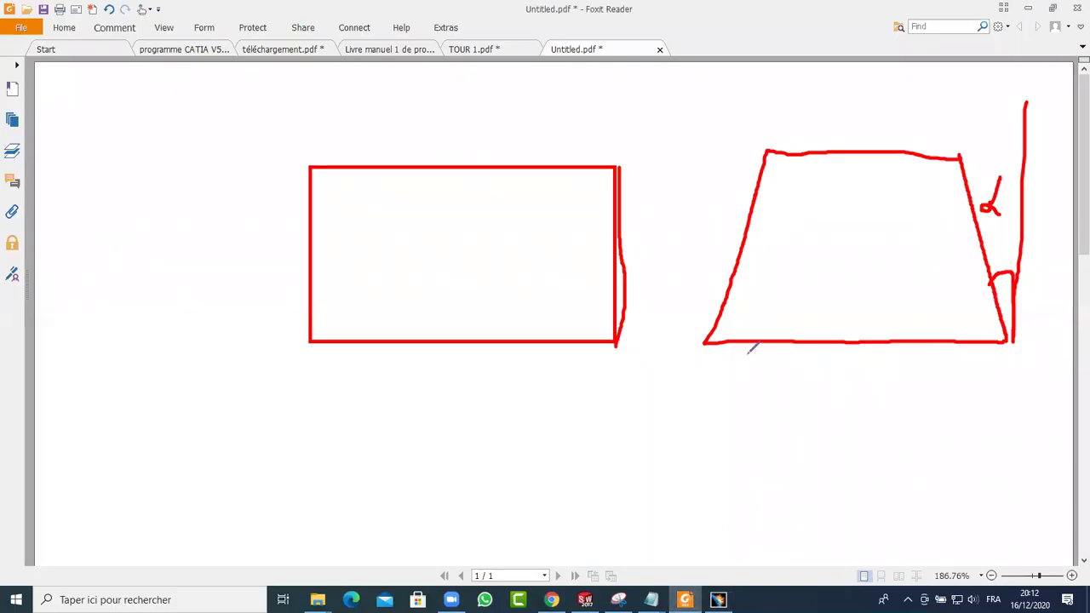
{"action": "mouse_move", "coordinate": [728, 332]}
{"action": "left_mouse_down"}
{"action": "mouse_move", "coordinate": [987, 324]}
{"action": "mouse_move", "coordinate": [1012, 336]}
{"action": "mouse_move", "coordinate": [822, 331]}
{"action": "mouse_move", "coordinate": [698, 344]}
{"action": "left_mouse_up"}
{"action": "mouse_move", "coordinate": [761, 147]}
{"action": "left_mouse_down"}
{"action": "mouse_move", "coordinate": [932, 146]}
{"action": "mouse_move", "coordinate": [962, 157]}
{"action": "left_mouse_up"}
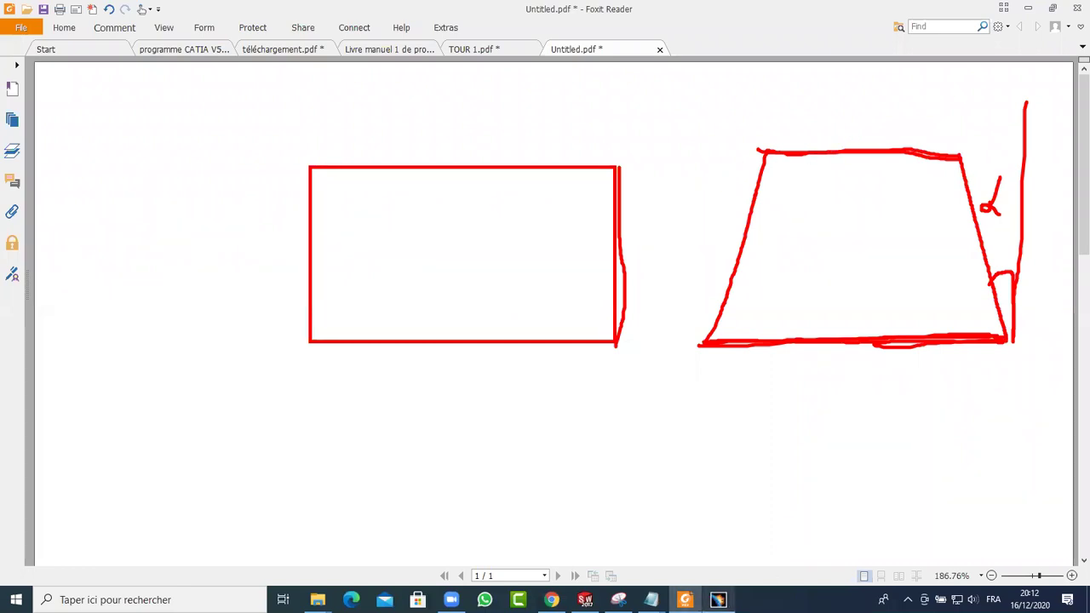
Step: Back in CATIA, choose the extrusion's top face as the draft's neutral element and set the angle to 68,199 degrees
{"action": "left_click", "coordinate": [718, 600]}
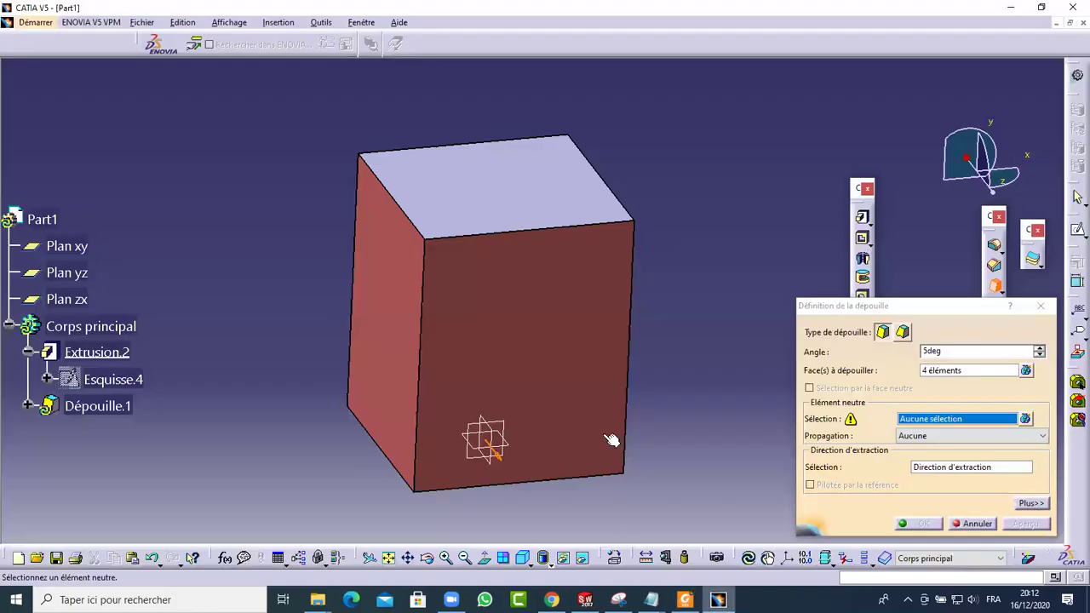
{"action": "left_click", "coordinate": [477, 195]}
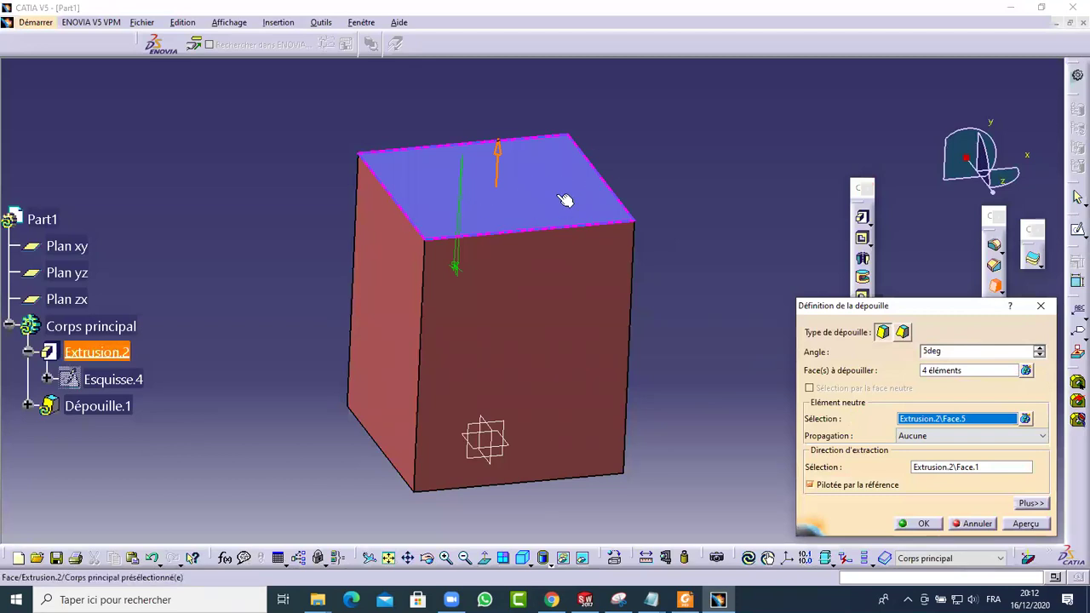
{"action": "middle_click_drag", "start_coordinate": [550, 360], "coordinate": [618, 338]}
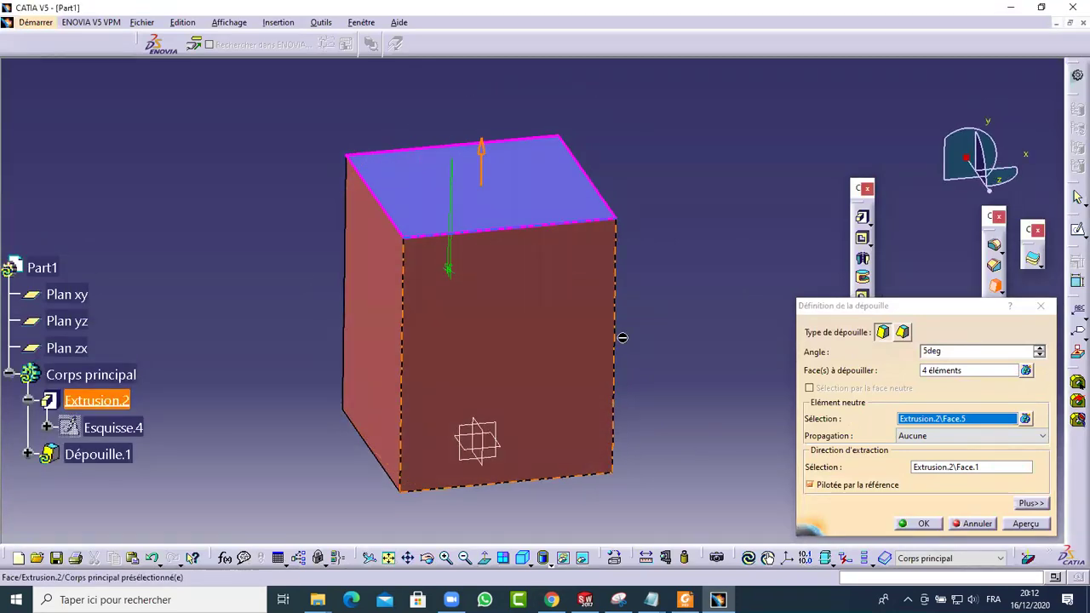
{"action": "double_click", "coordinate": [935, 350]}
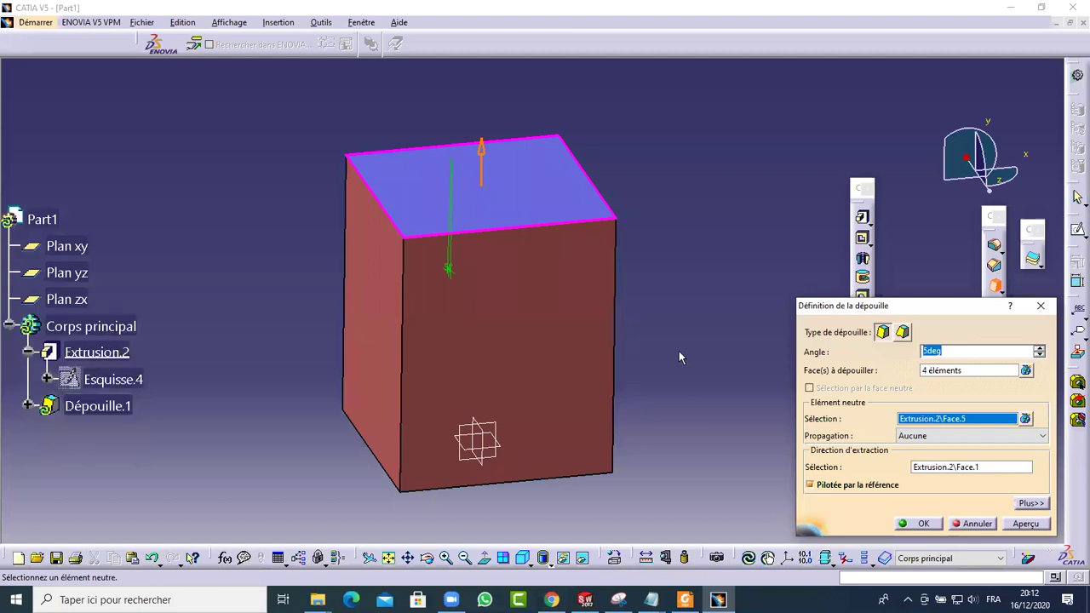
{"action": "type", "text": "68,199"}
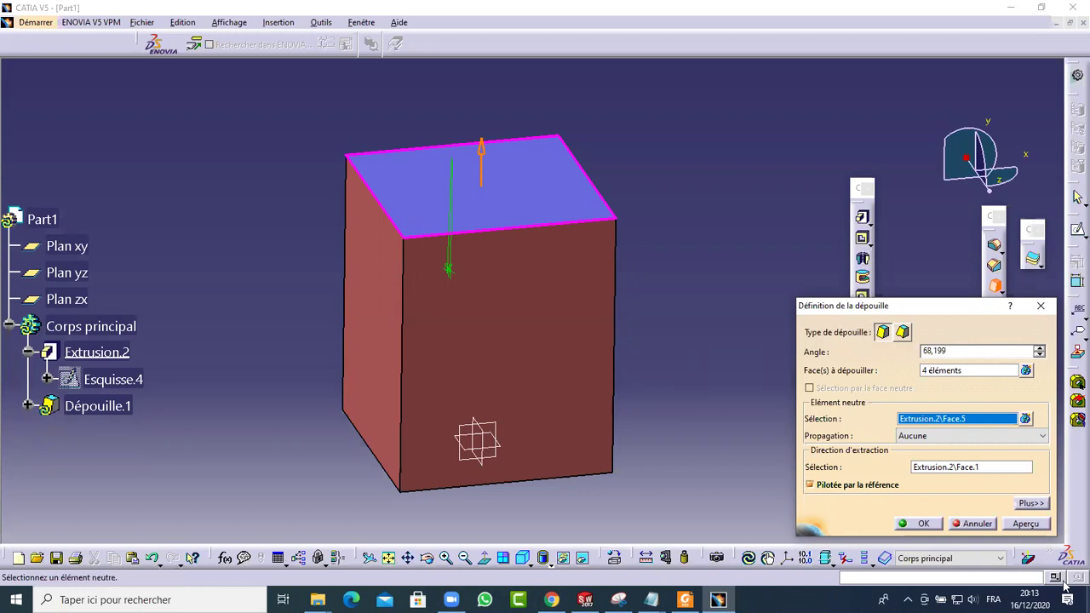
Step: Preview the draft, reverse its angle to -68,199 degrees, and preview it again on the extrusion
{"action": "left_click", "coordinate": [1026, 523]}
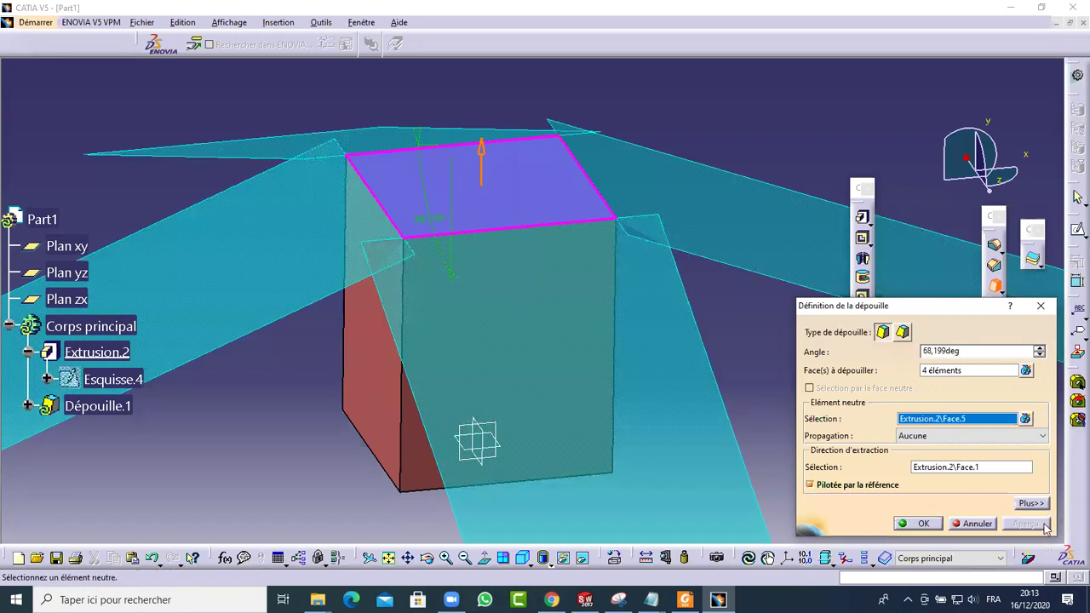
{"action": "middle_click_drag", "start_coordinate": [474, 396], "coordinate": [611, 421]}
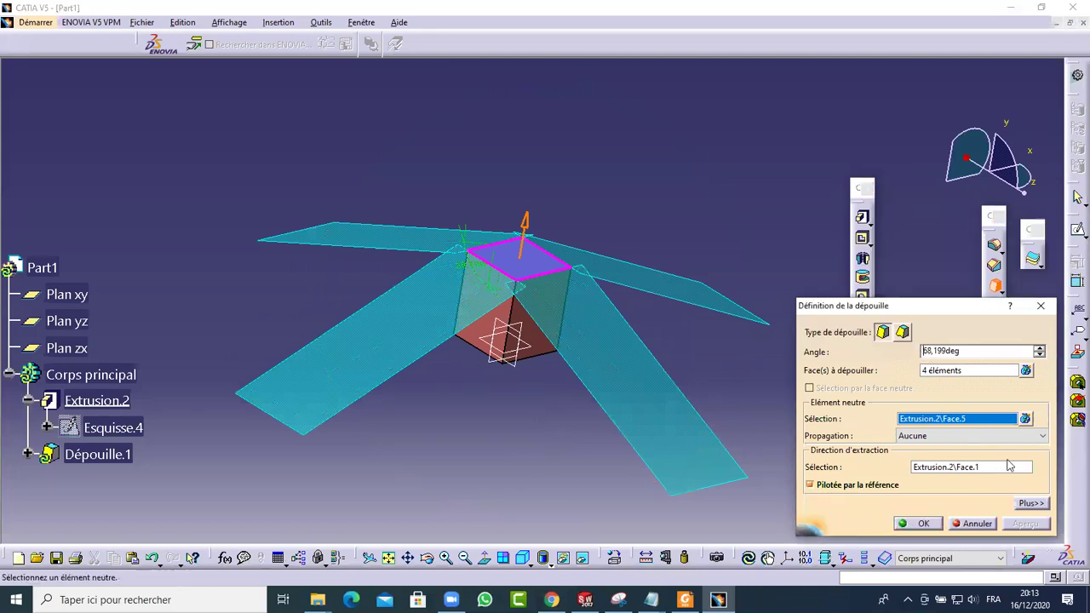
{"action": "type", "text": "-"}
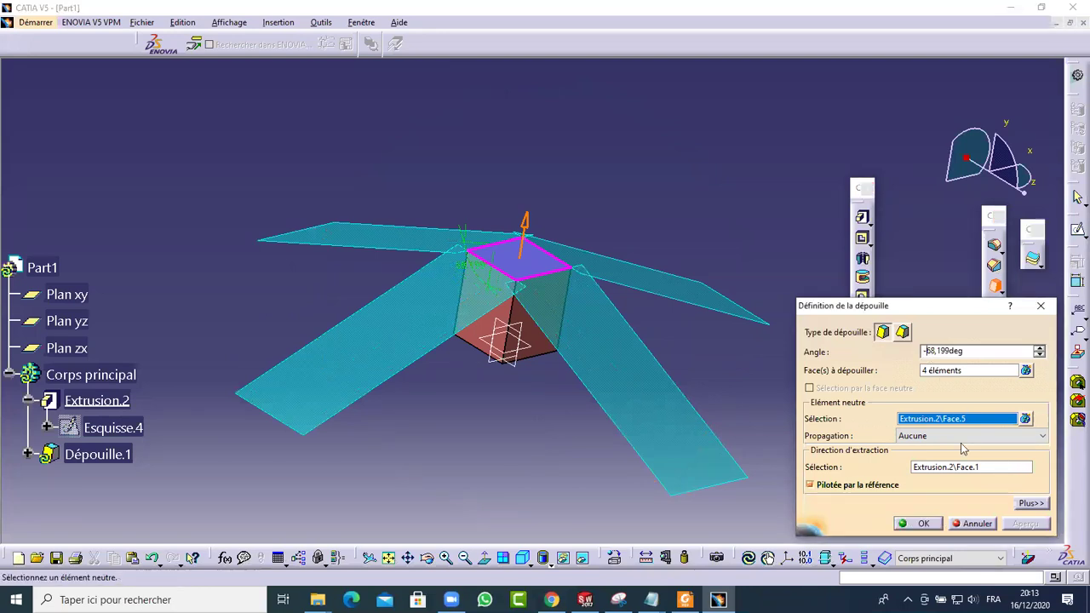
{"action": "left_click", "coordinate": [736, 178]}
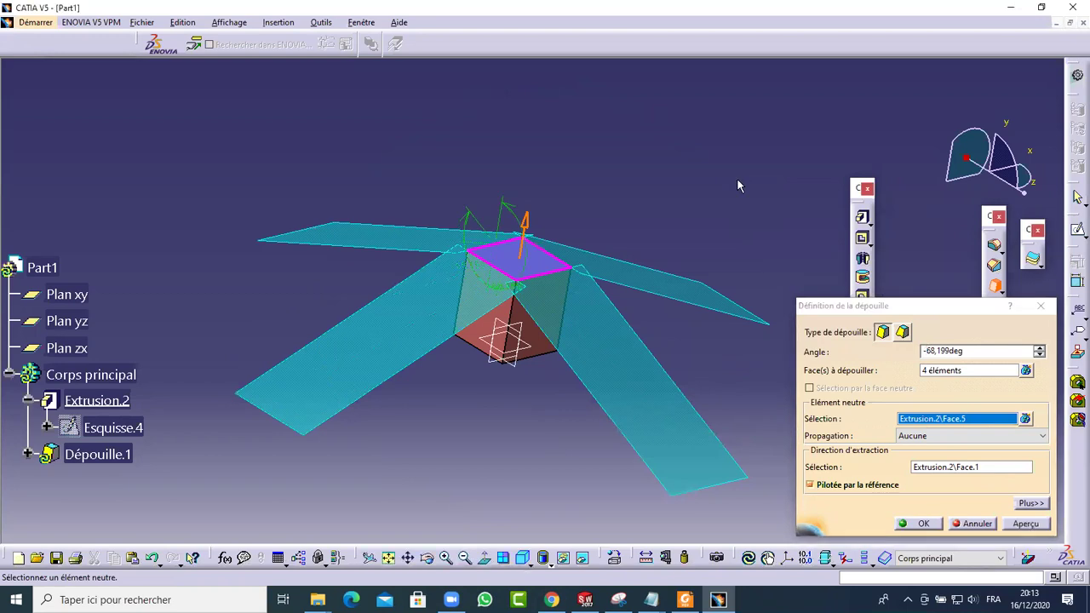
{"action": "left_click", "coordinate": [1022, 524]}
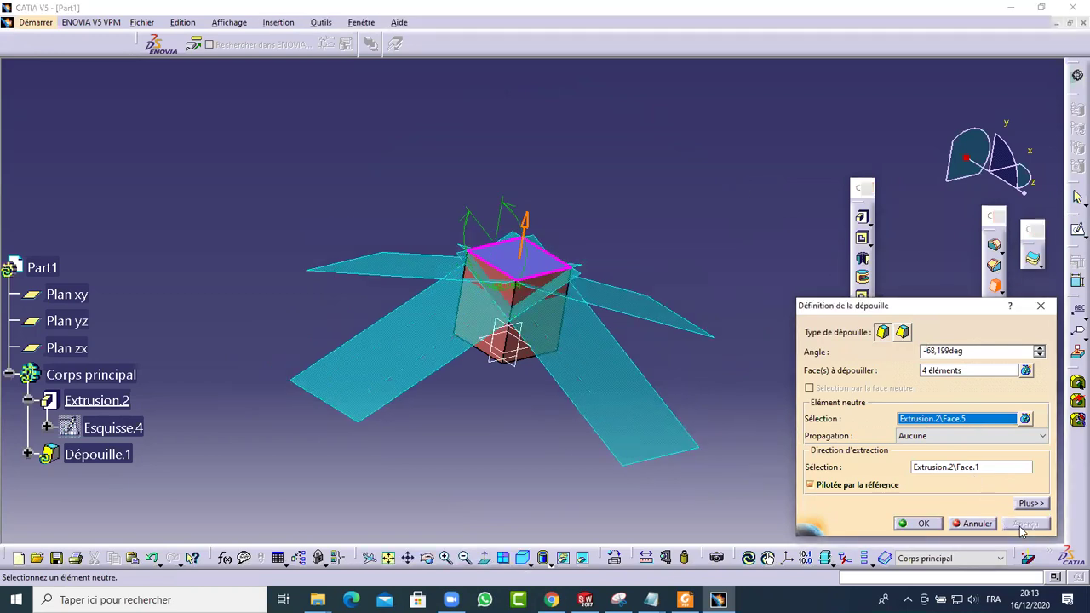
{"action": "middle_click_drag", "start_coordinate": [477, 399], "coordinate": [521, 359]}
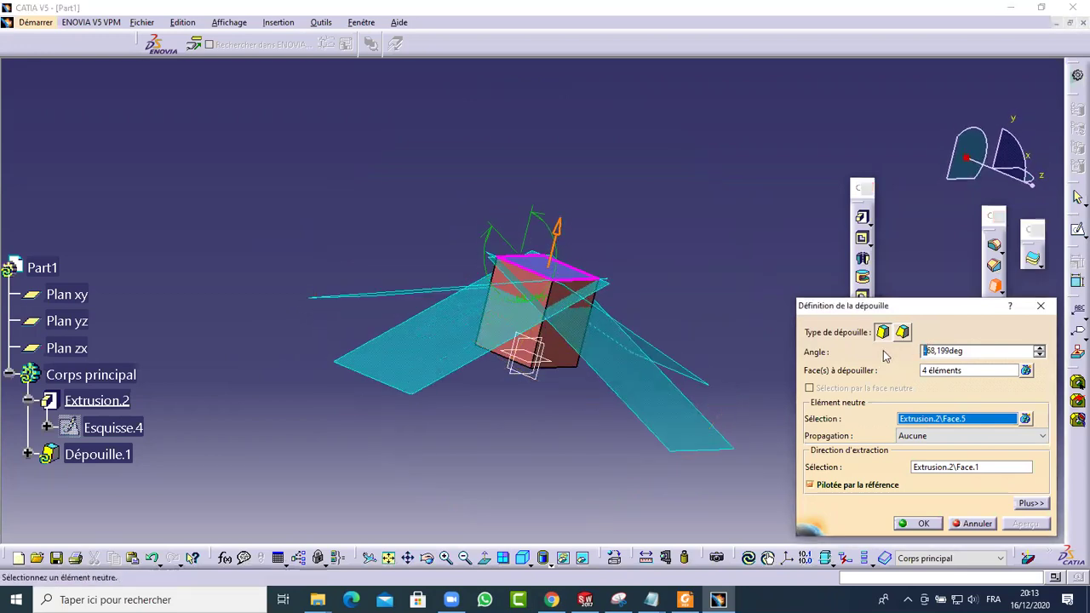
Step: Set the draft angle with the expression 68,199-90
{"action": "left_click", "coordinate": [948, 353]}
{"action": "key", "text": "Home"}
{"action": "key", "text": "Delete"}
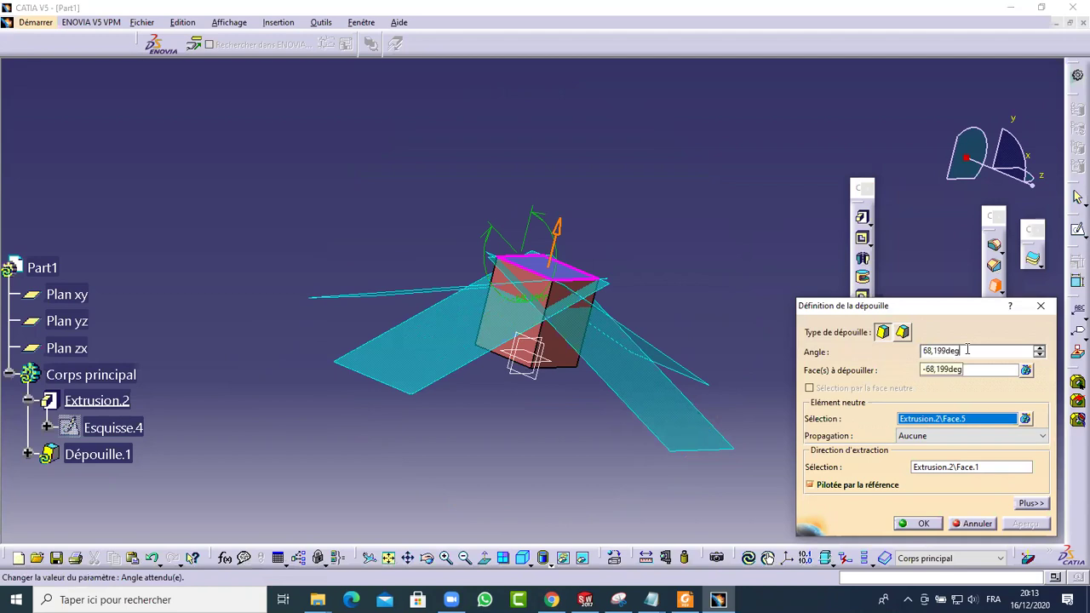
{"action": "key", "text": "shift+Left"}
{"action": "key", "text": "shift+Left"}
{"action": "key", "text": "shift+Left"}
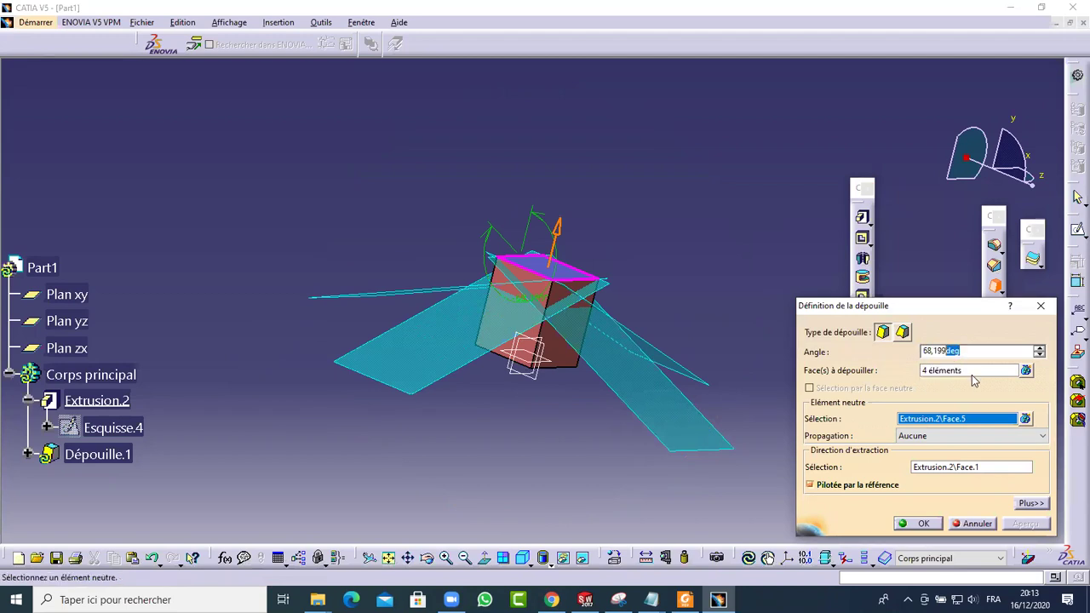
{"action": "type", "text": "-"}
{"action": "type", "text": "çà"}
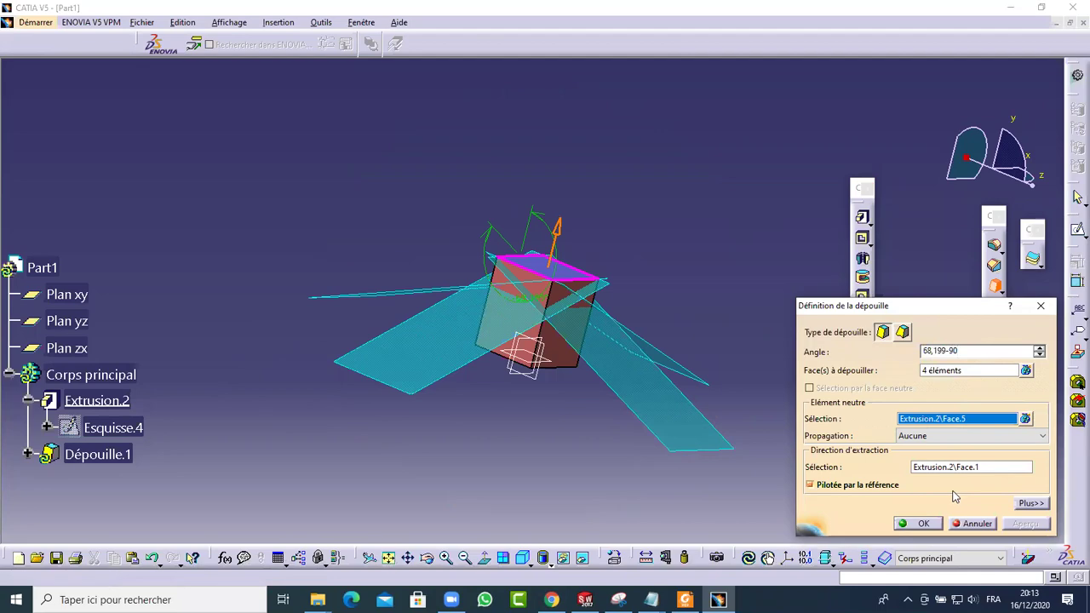
Step: Switch to the Foxit Reader PDF, extend the trapezoid's base line outward, and mark the right angle at the vertical reference line
{"action": "left_click", "coordinate": [685, 599]}
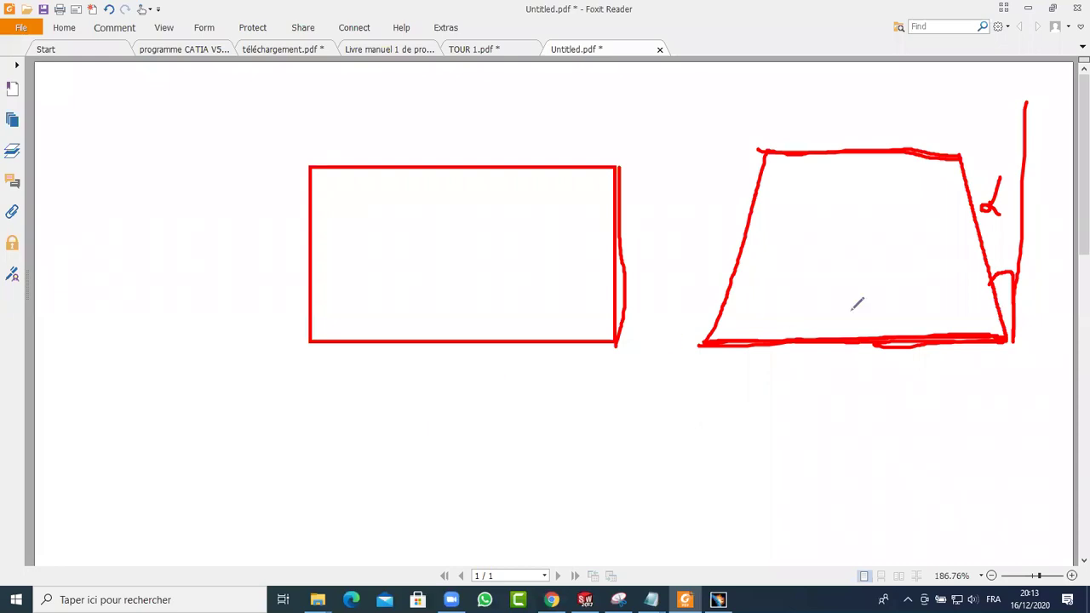
{"action": "scroll", "coordinate": [843, 311], "scroll_direction": "down", "scroll_amount": 1}
{"action": "left_click_drag", "start_coordinate": [1012, 298], "coordinate": [1076, 294]}
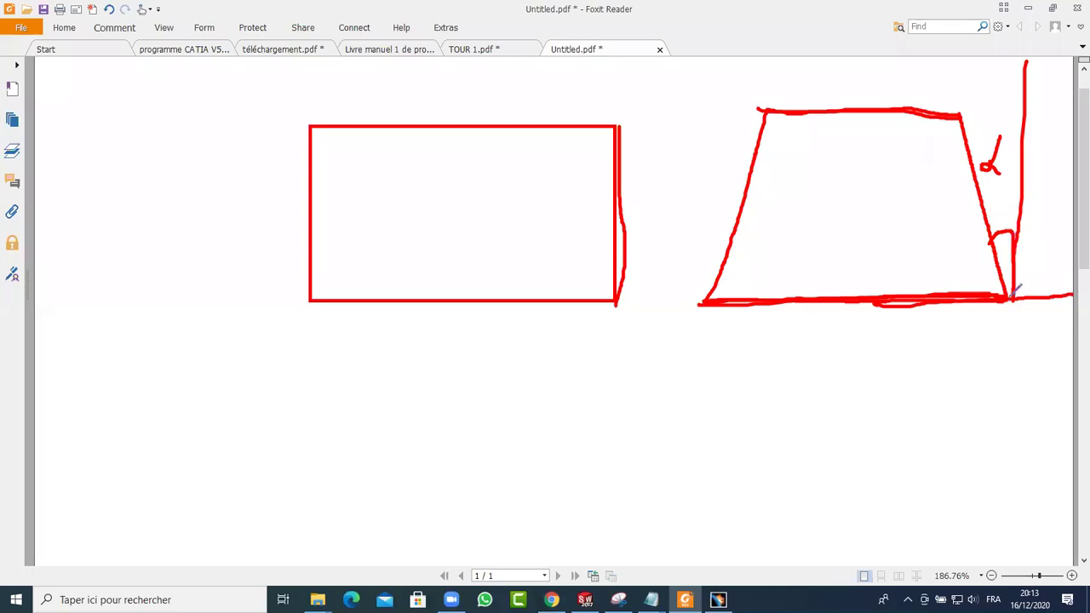
{"action": "mouse_move", "coordinate": [1011, 259]}
{"action": "left_mouse_down"}
{"action": "mouse_move", "coordinate": [973, 259]}
{"action": "mouse_move", "coordinate": [975, 290]}
{"action": "left_mouse_up"}
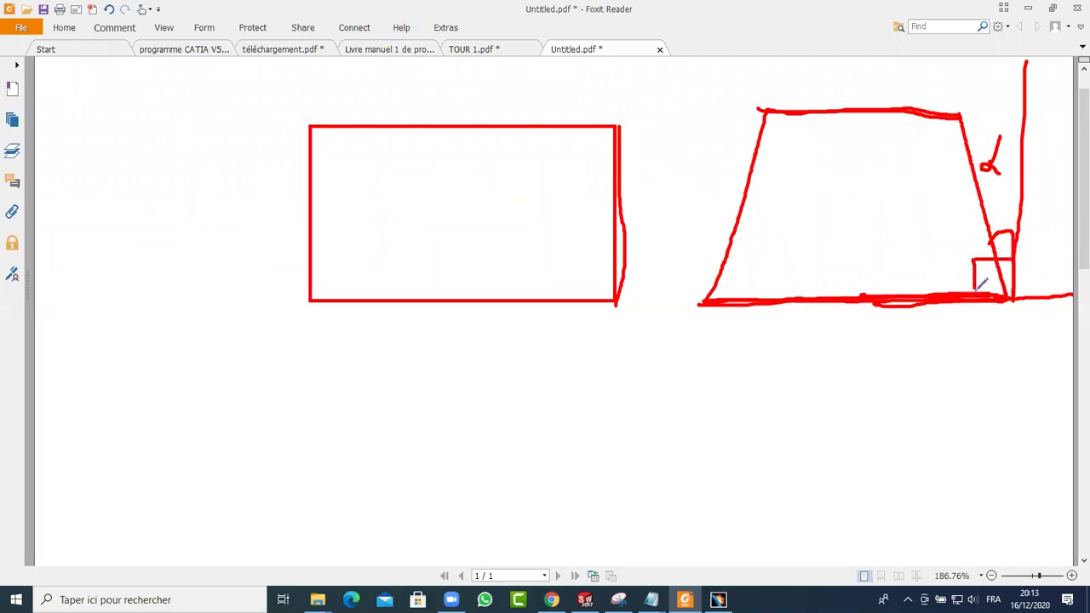
Step: Draw an arc for the trapezoid's inner base angle, annotate it with 60 and 90, and circle the 60 and the α
{"action": "mouse_move", "coordinate": [952, 228]}
{"action": "left_mouse_down"}
{"action": "mouse_move", "coordinate": [943, 252]}
{"action": "mouse_move", "coordinate": [965, 241]}
{"action": "mouse_move", "coordinate": [965, 223]}
{"action": "mouse_move", "coordinate": [950, 294]}
{"action": "left_mouse_up"}
{"action": "mouse_move", "coordinate": [901, 254]}
{"action": "left_mouse_down"}
{"action": "mouse_move", "coordinate": [893, 270]}
{"action": "mouse_move", "coordinate": [909, 259]}
{"action": "left_mouse_up"}
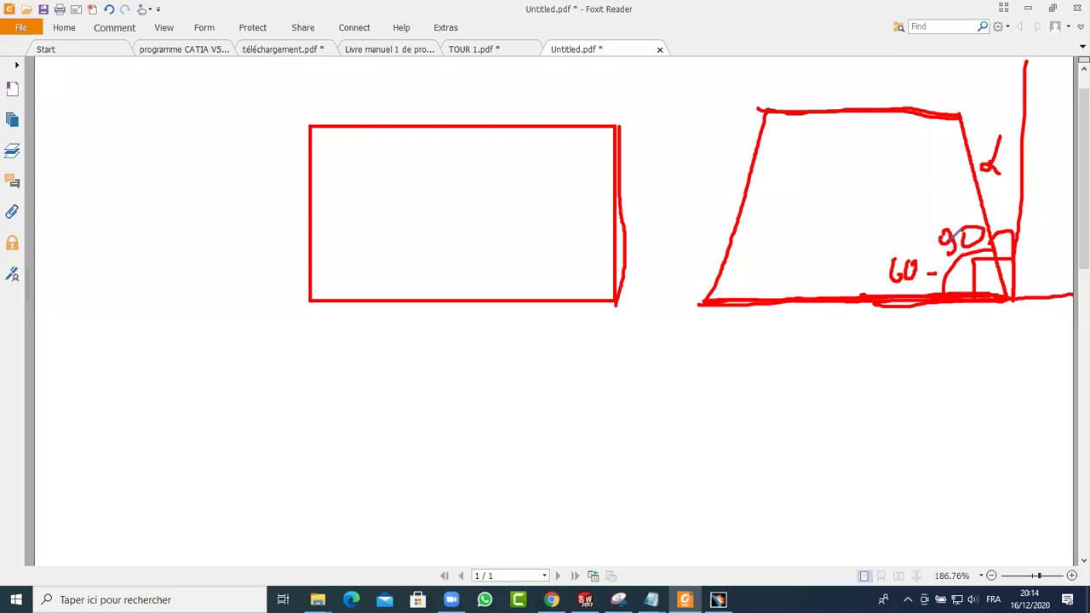
{"action": "mouse_move", "coordinate": [912, 246]}
{"action": "left_mouse_down"}
{"action": "mouse_move", "coordinate": [875, 284]}
{"action": "mouse_move", "coordinate": [929, 275]}
{"action": "mouse_move", "coordinate": [904, 245]}
{"action": "left_mouse_up"}
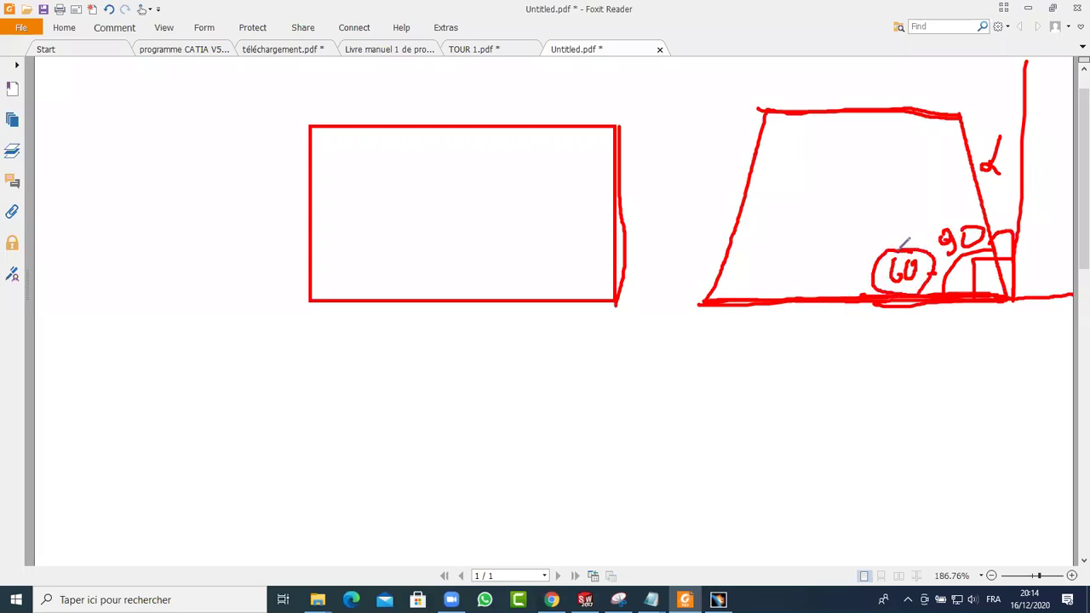
{"action": "mouse_move", "coordinate": [999, 134]}
{"action": "left_mouse_down"}
{"action": "mouse_move", "coordinate": [1034, 160]}
{"action": "mouse_move", "coordinate": [1013, 130]}
{"action": "left_mouse_up"}
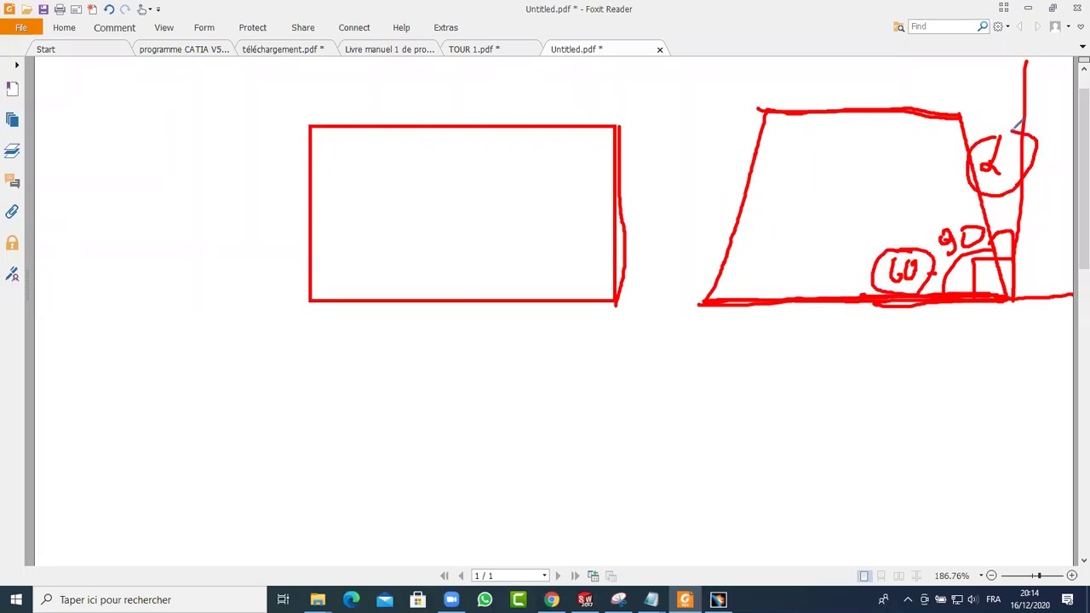
Step: Switch back to CATIA, preview the draft with the recalculated angle, and apply it to form the pyramid
{"action": "key", "text": "alt+Tab"}
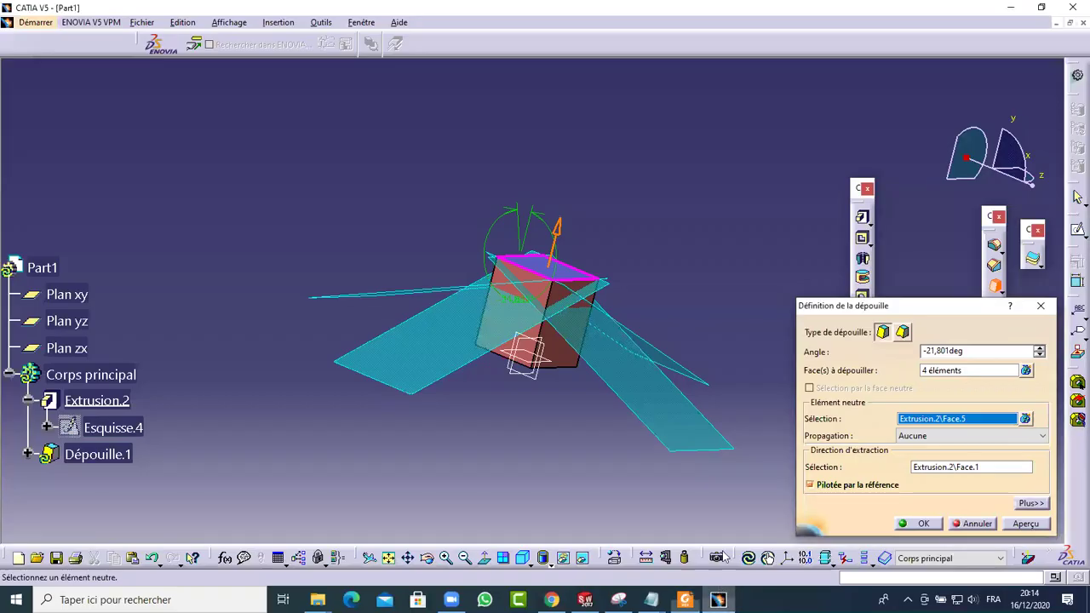
{"action": "left_click", "coordinate": [1028, 524]}
{"action": "middle_click_drag", "start_coordinate": [507, 357], "coordinate": [632, 35]}
{"action": "middle_click_drag", "start_coordinate": [583, 199], "coordinate": [591, 129]}
{"action": "middle_click_drag", "start_coordinate": [735, 204], "coordinate": [842, 496]}
{"action": "left_click", "coordinate": [916, 523]}
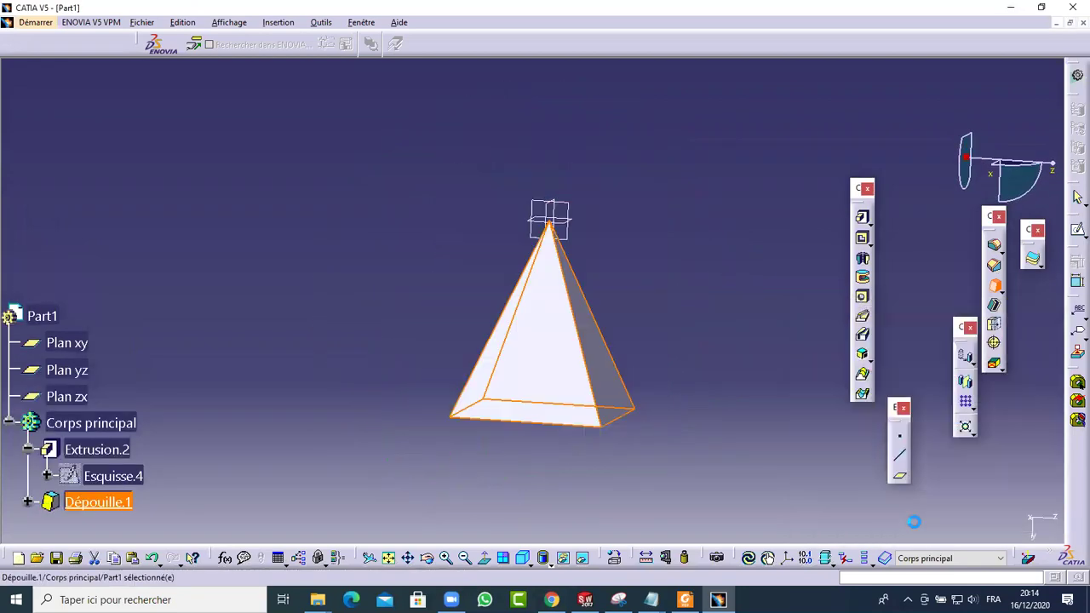
Step: Examine the drafted pyramid's side faces and apex
{"action": "middle_click_drag", "start_coordinate": [625, 226], "coordinate": [587, 285]}
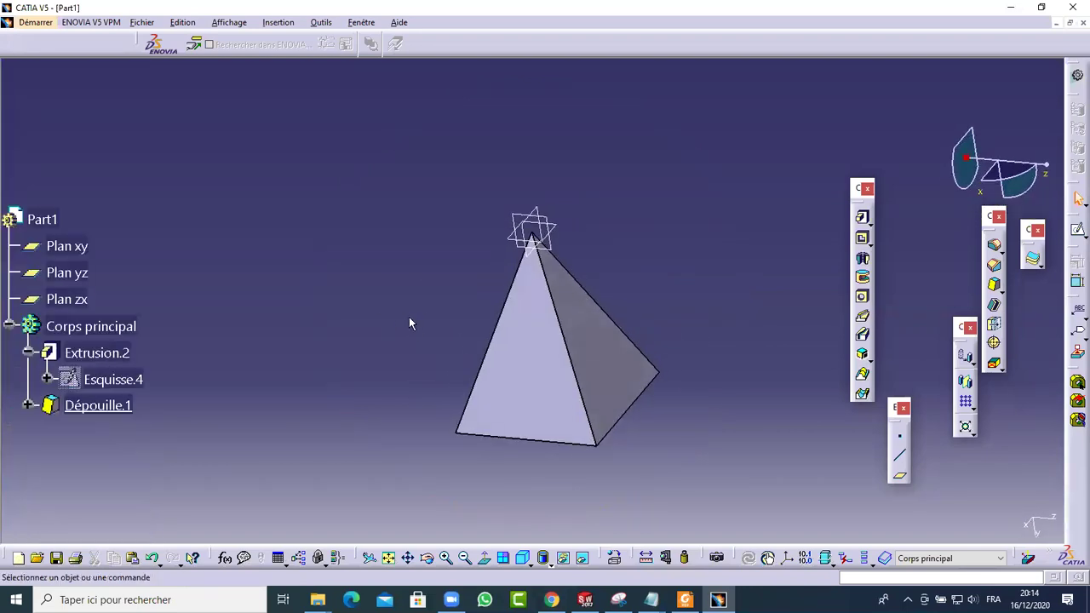
{"action": "middle_click_drag", "start_coordinate": [518, 445], "coordinate": [542, 409], "text": "ctrl"}
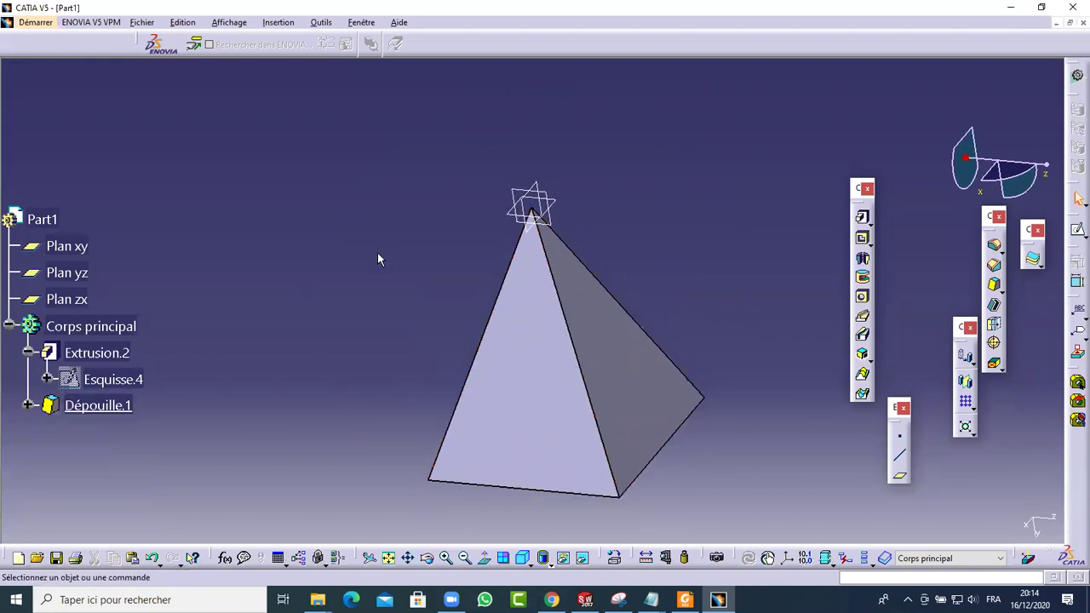
{"action": "middle_click_drag", "start_coordinate": [399, 340], "coordinate": [420, 303], "text": "ctrl"}
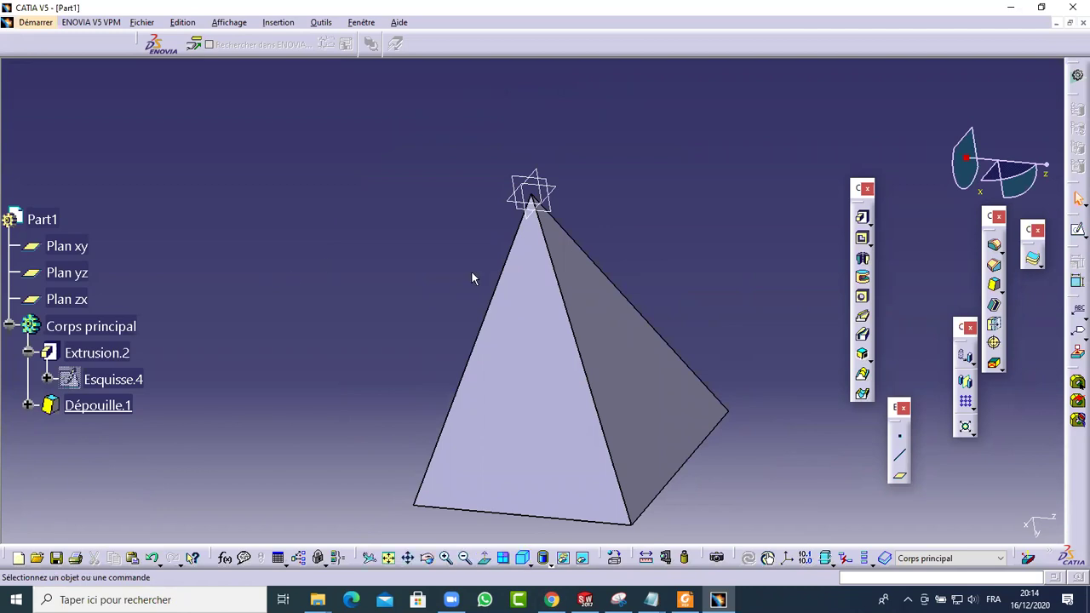
{"action": "left_click", "coordinate": [627, 342]}
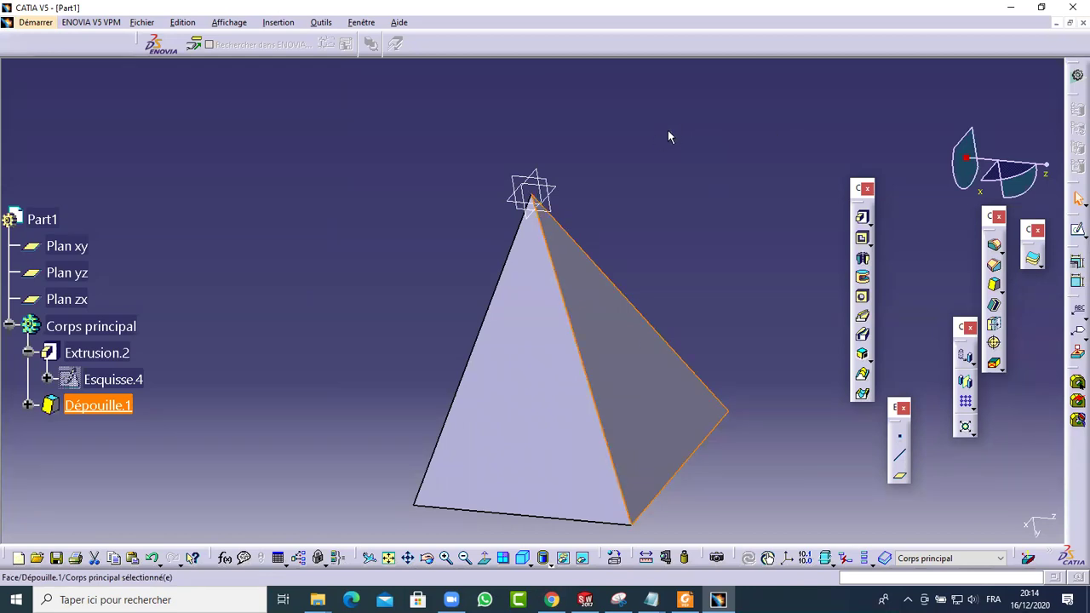
{"action": "left_click", "coordinate": [542, 172]}
{"action": "left_click_drag", "start_coordinate": [718, 113], "coordinate": [334, 522]}
{"action": "left_click", "coordinate": [363, 511]}
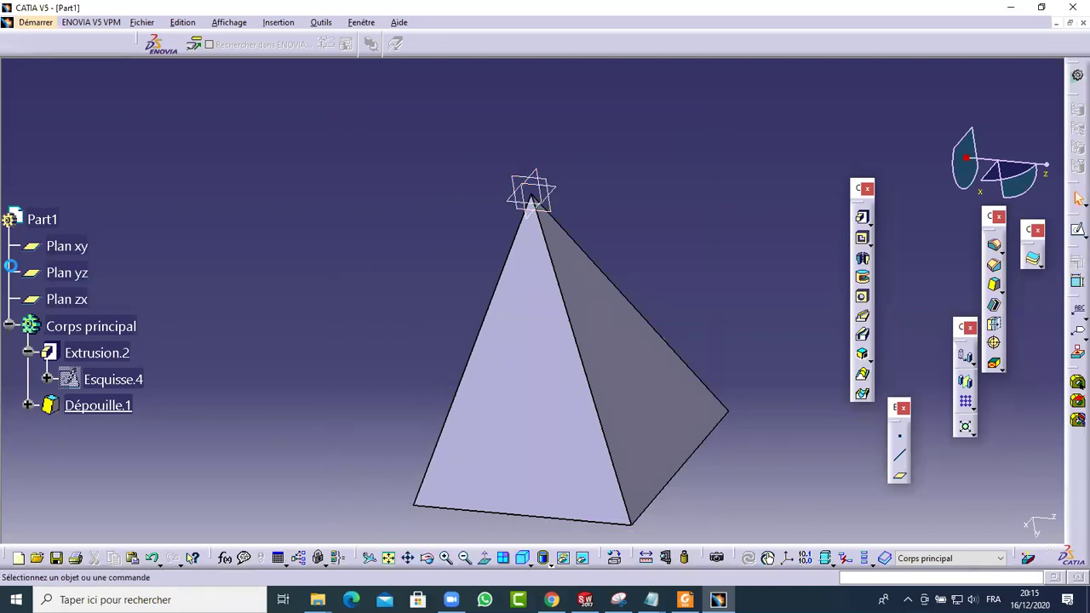
Step: Delete the extrusion together with its sketch and draft, leaving the part body empty
{"action": "right_click", "coordinate": [102, 362]}
{"action": "left_click", "coordinate": [129, 265]}
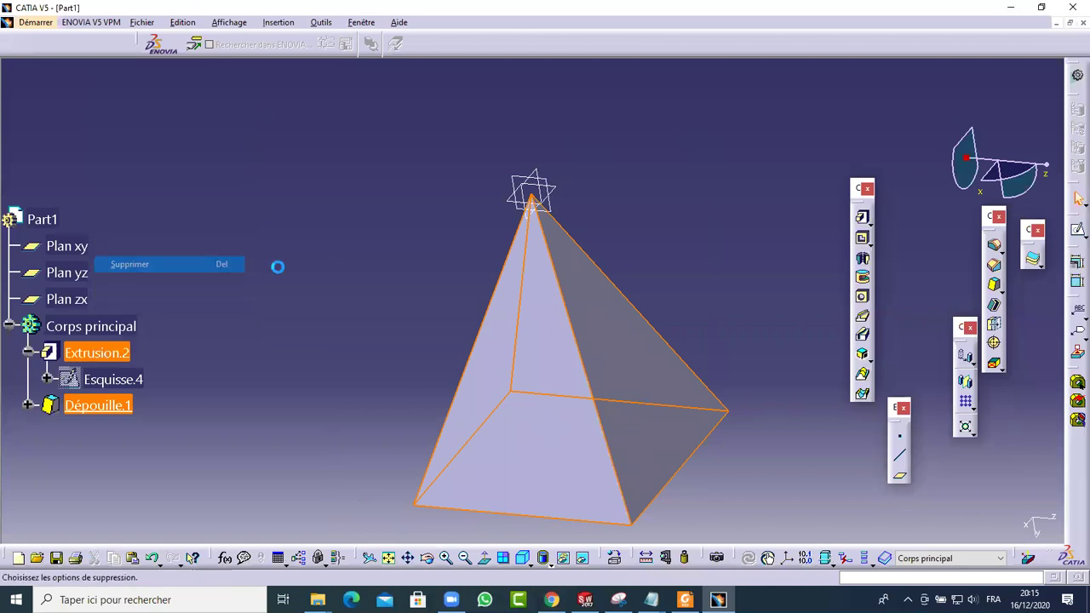
{"action": "key", "text": "Return"}
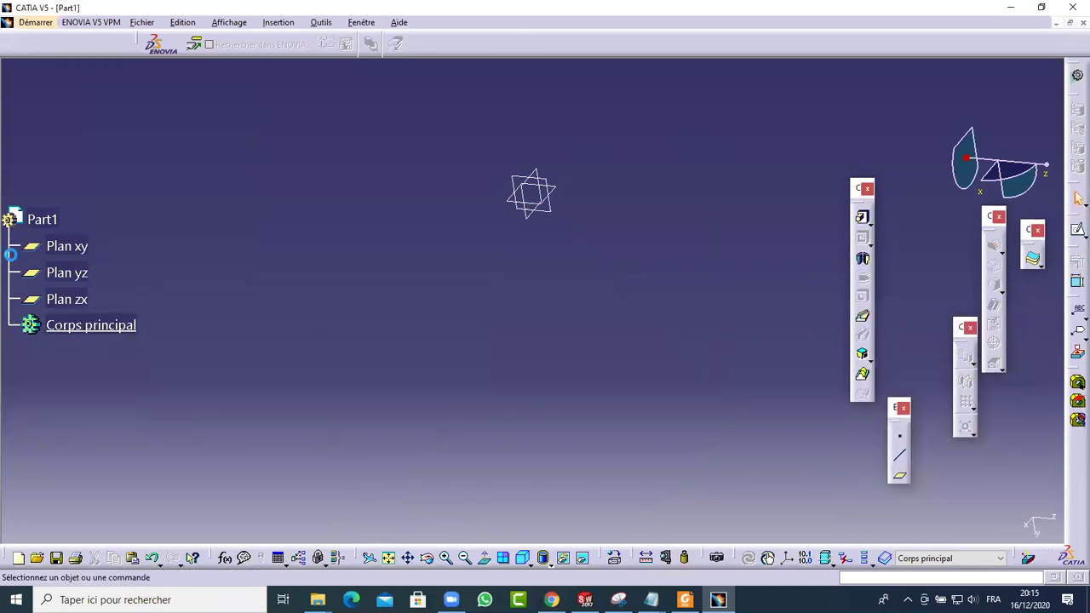
Step: On the xy plane, sketch a centred rectangle about 80 mm wide and 61 mm high around the origin
{"action": "left_click", "coordinate": [75, 246]}
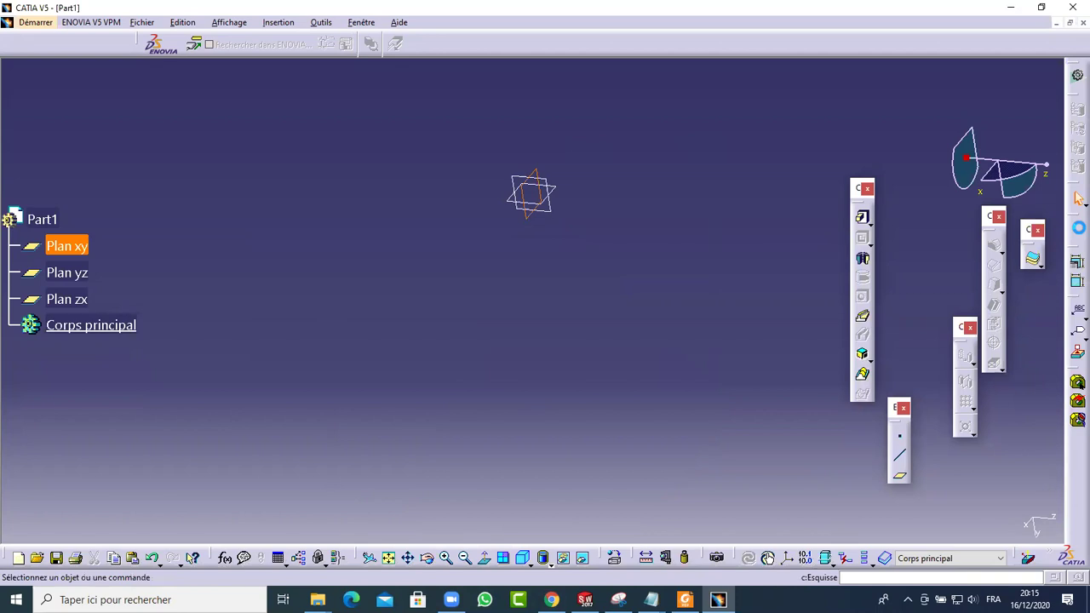
{"action": "left_click", "coordinate": [1077, 228]}
{"action": "left_click", "coordinate": [902, 350]}
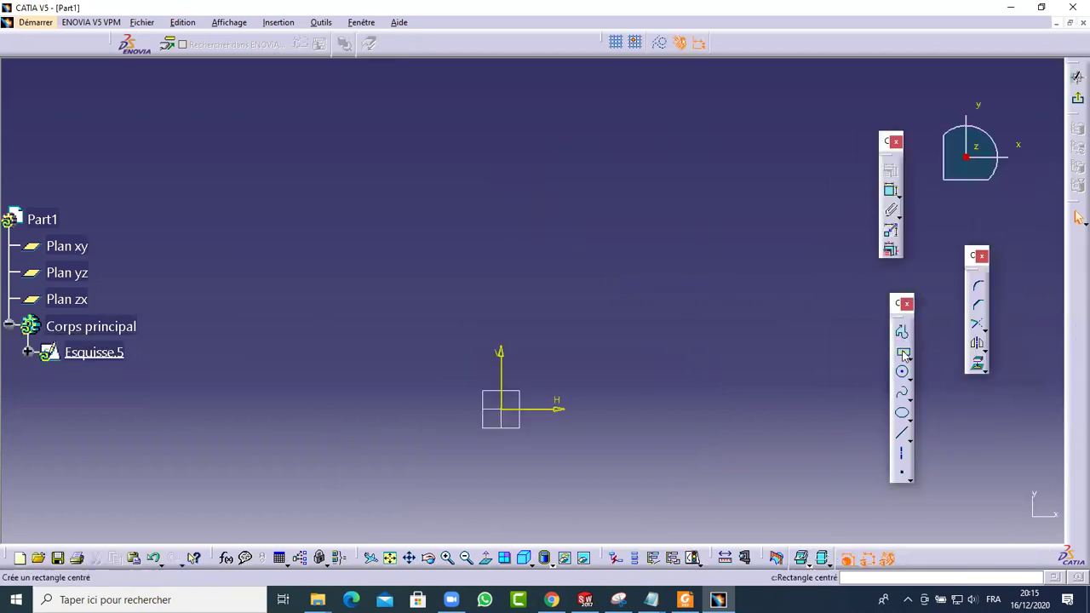
{"action": "left_click", "coordinate": [507, 413]}
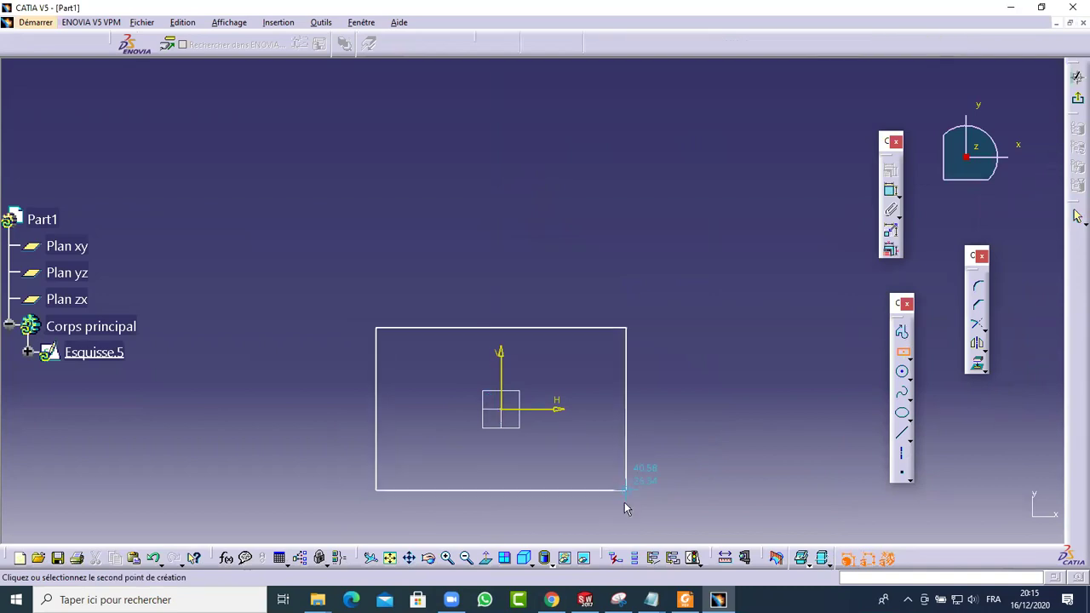
{"action": "left_click", "coordinate": [624, 502]}
Step: Dimension the rectangle's width and set it to 80 mm
{"action": "left_click", "coordinate": [890, 189]}
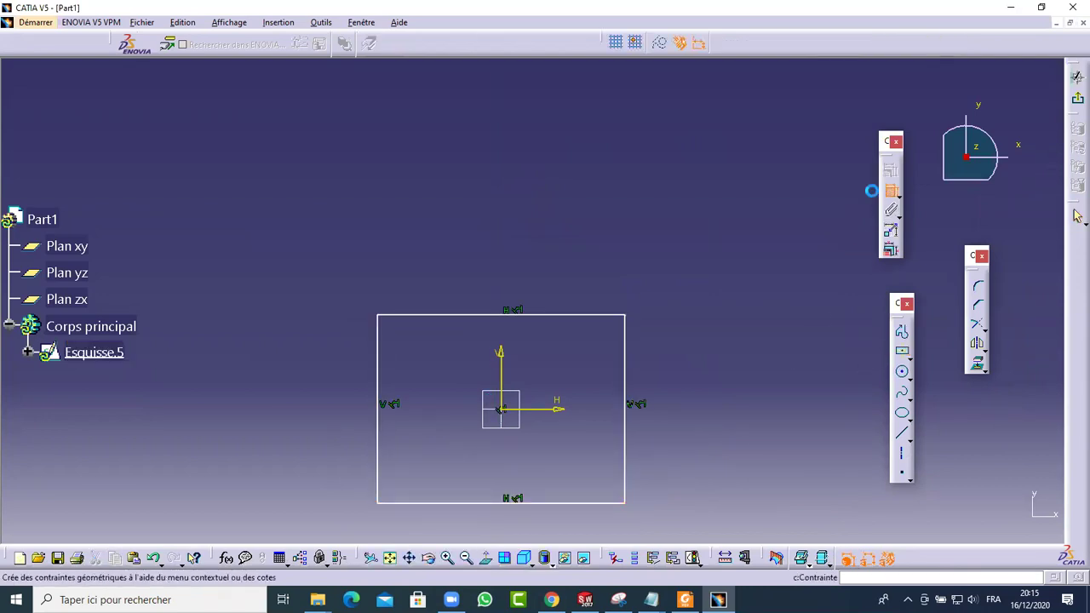
{"action": "left_click", "coordinate": [537, 315]}
{"action": "left_click", "coordinate": [549, 272]}
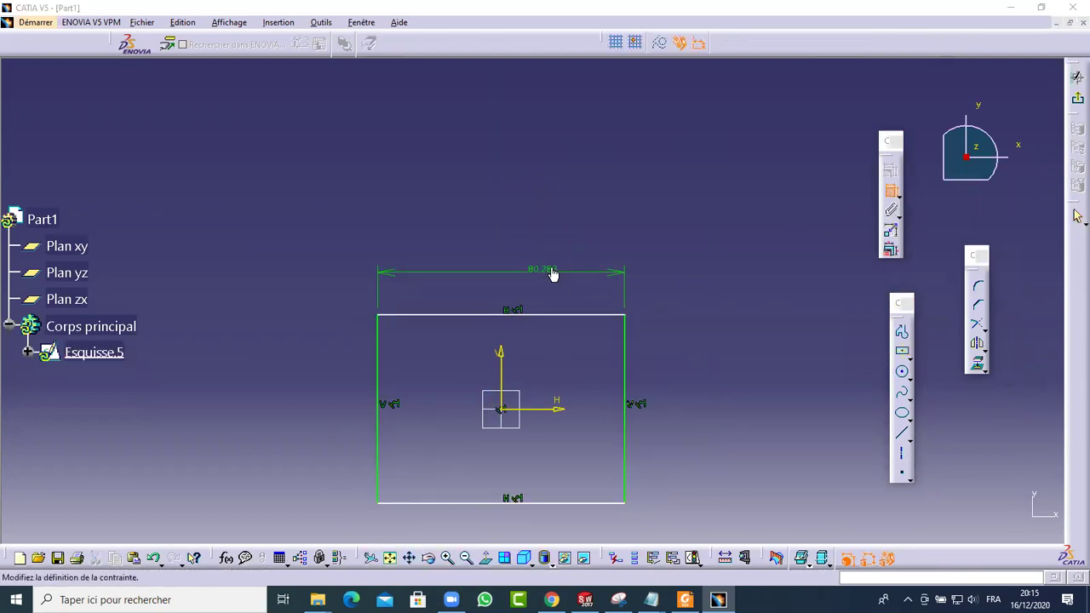
{"action": "double_click", "coordinate": [549, 271]}
{"action": "type", "text": "80"}
{"action": "key", "text": "Return"}
Step: Dimension the rectangle's height and set it to 80 mm
{"action": "left_click", "coordinate": [625, 328]}
{"action": "left_click", "coordinate": [666, 347]}
{"action": "double_click", "coordinate": [662, 345]}
{"action": "type", "text": "80"}
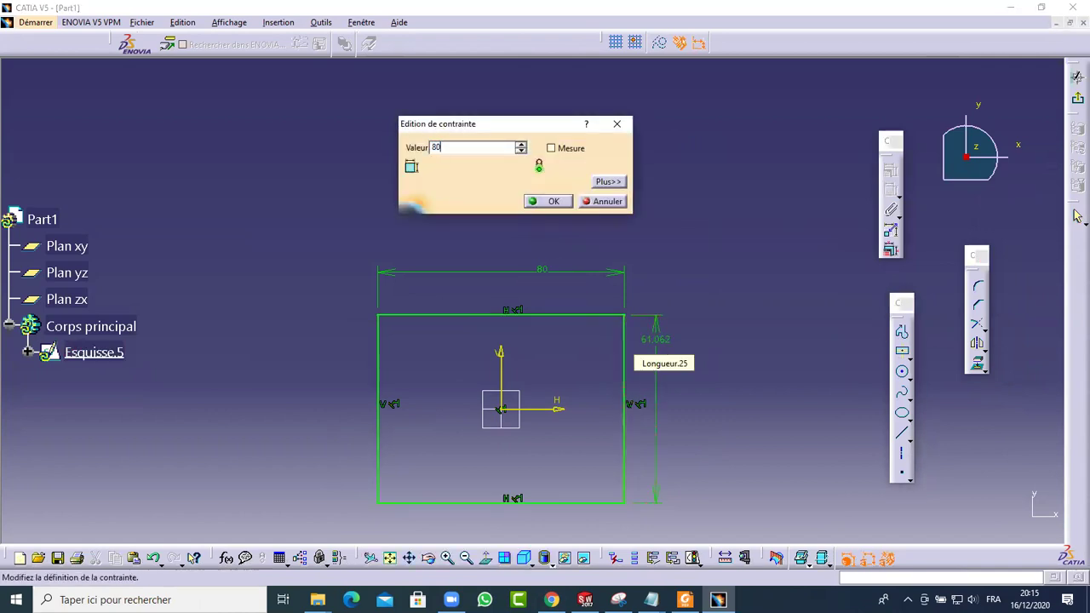
{"action": "left_click", "coordinate": [562, 207]}
{"action": "middle_click_drag", "start_coordinate": [686, 197], "coordinate": [706, 304], "text": "ctrl"}
{"action": "scroll", "coordinate": [128, 358], "scroll_direction": "down", "scroll_amount": 2}
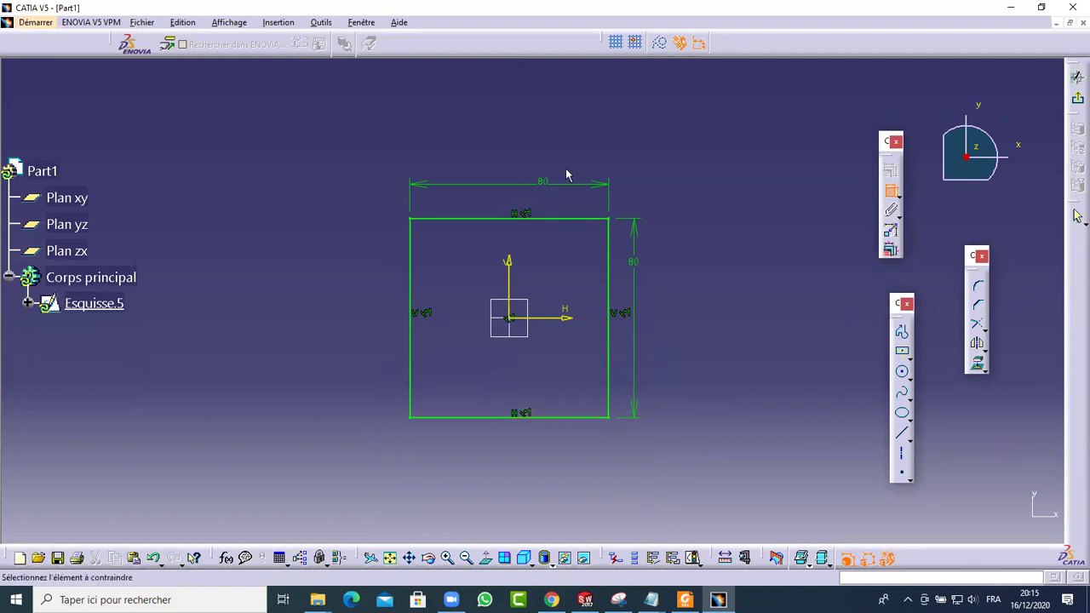
Step: Exit the sketch and extrude the 80 mm square to a length of 100 mm
{"action": "left_click", "coordinate": [890, 191]}
{"action": "left_click", "coordinate": [1077, 98]}
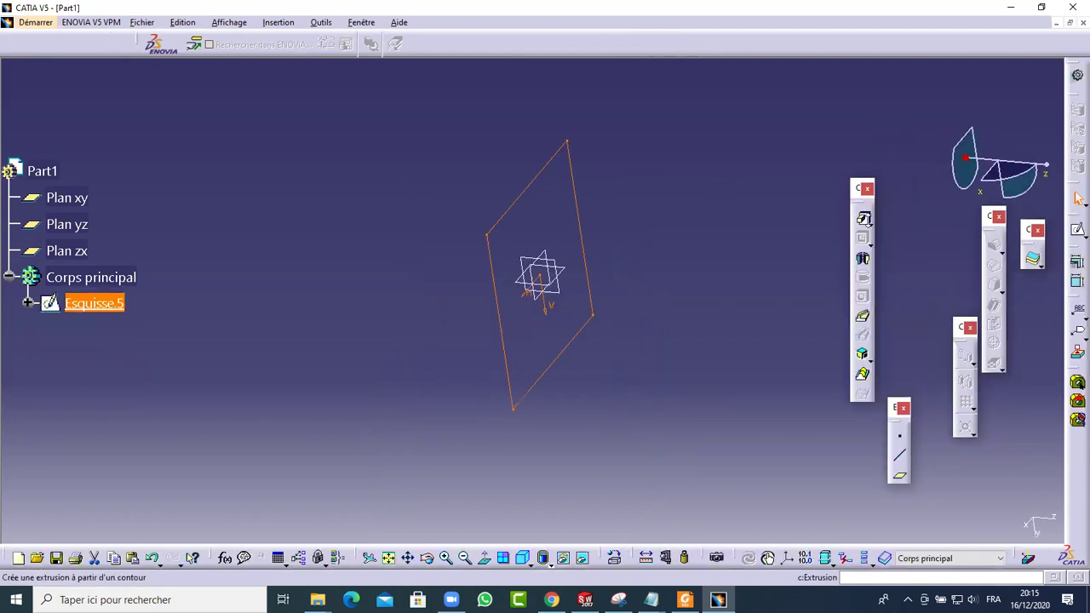
{"action": "left_click", "coordinate": [863, 221]}
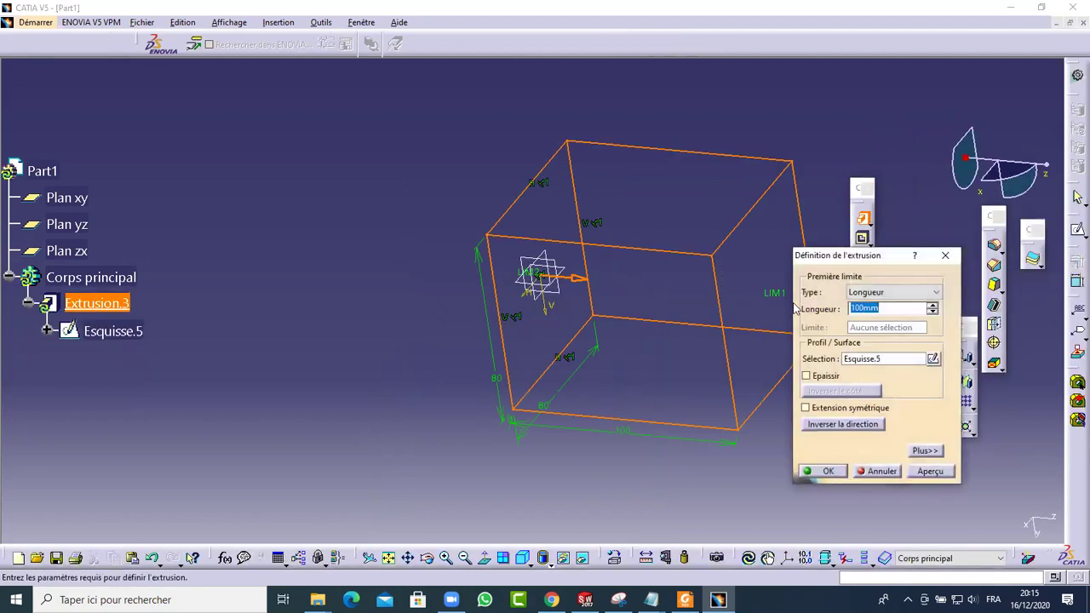
{"action": "left_click", "coordinate": [826, 471]}
{"action": "middle_click_drag", "start_coordinate": [791, 184], "coordinate": [401, 69]}
{"action": "middle_click_drag", "start_coordinate": [347, 235], "coordinate": [436, 337]}
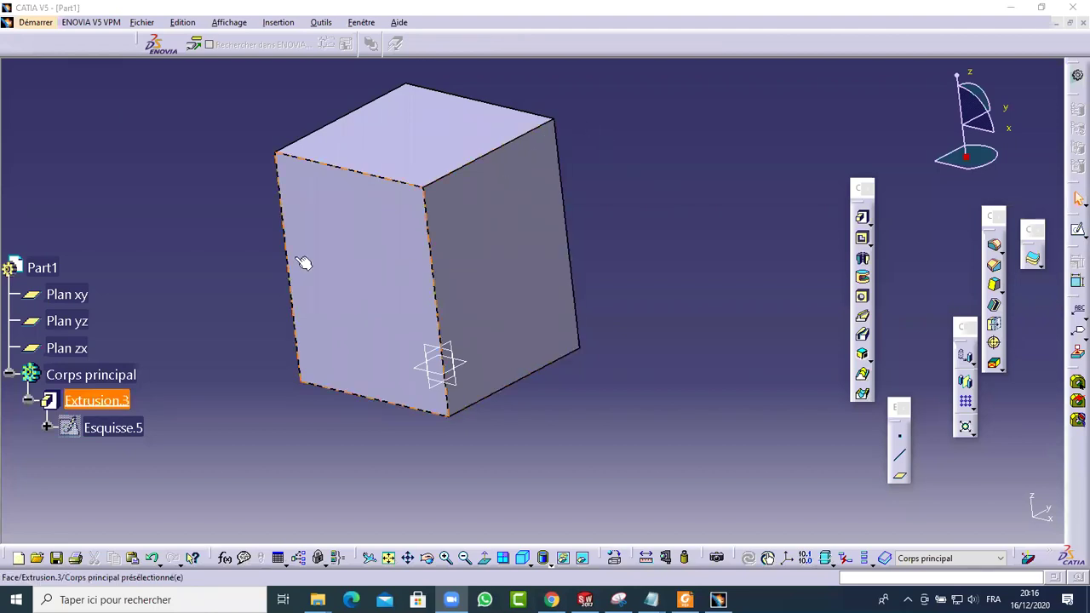
{"action": "middle_click_drag", "start_coordinate": [170, 167], "coordinate": [389, 256]}
{"action": "middle_click_drag", "start_coordinate": [243, 205], "coordinate": [328, 181]}
{"action": "left_click", "coordinate": [508, 362]}
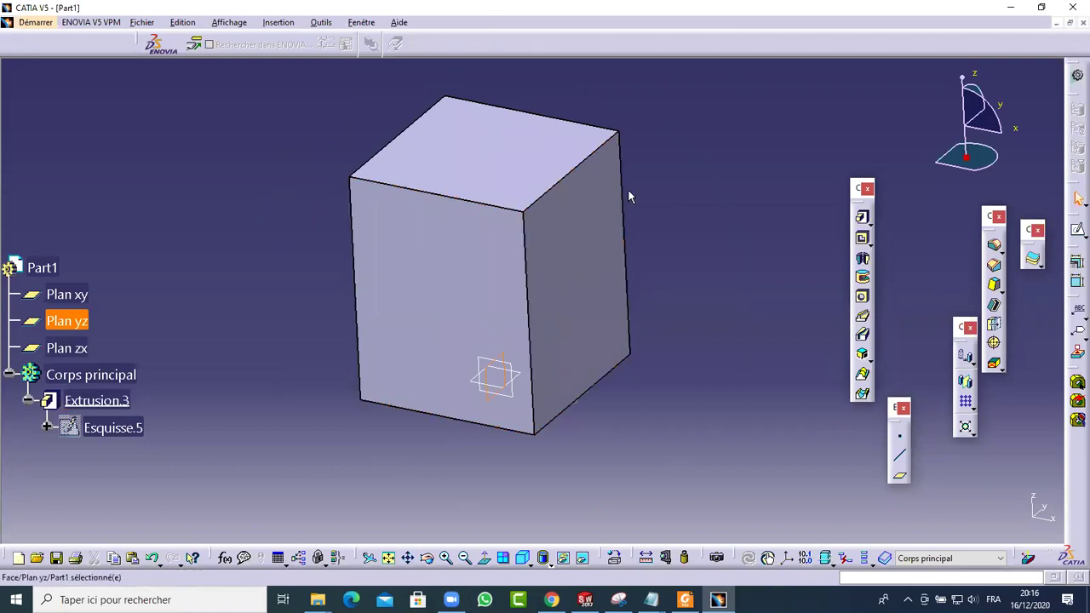
{"action": "middle_click_drag", "start_coordinate": [648, 169], "coordinate": [628, 484], "text": "ctrl"}
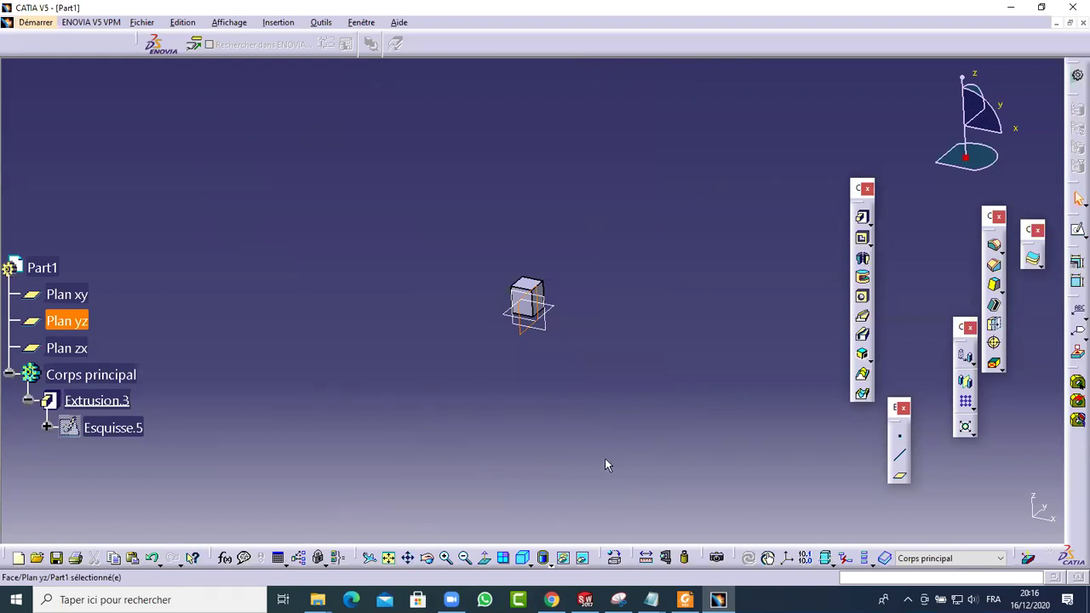
{"action": "middle_click_drag", "start_coordinate": [543, 307], "coordinate": [504, 175], "text": "ctrl"}
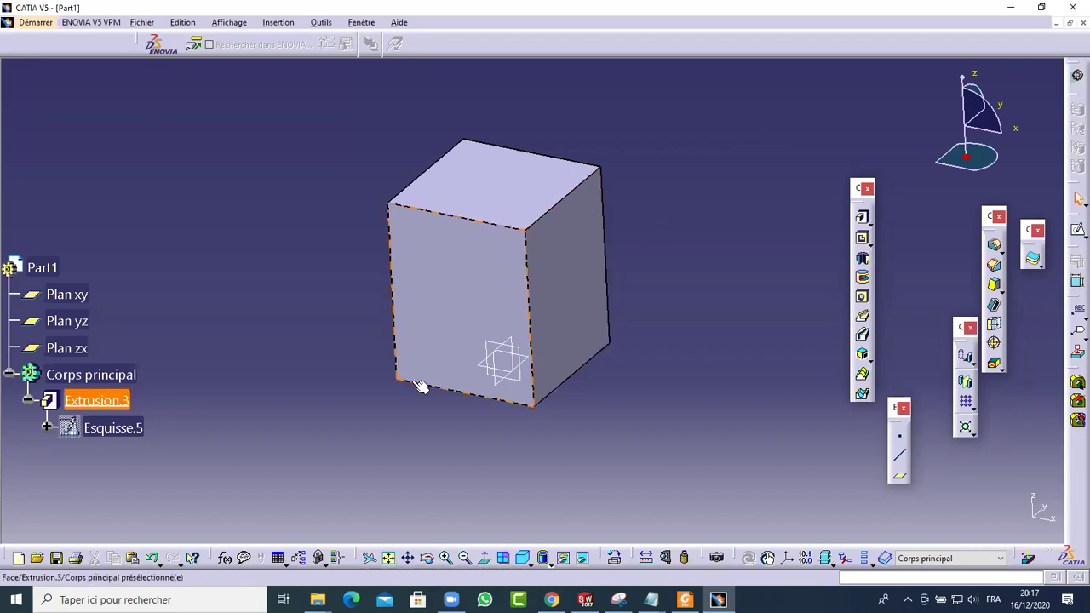
{"action": "scroll", "coordinate": [251, 270], "scroll_direction": "down", "scroll_amount": 1}
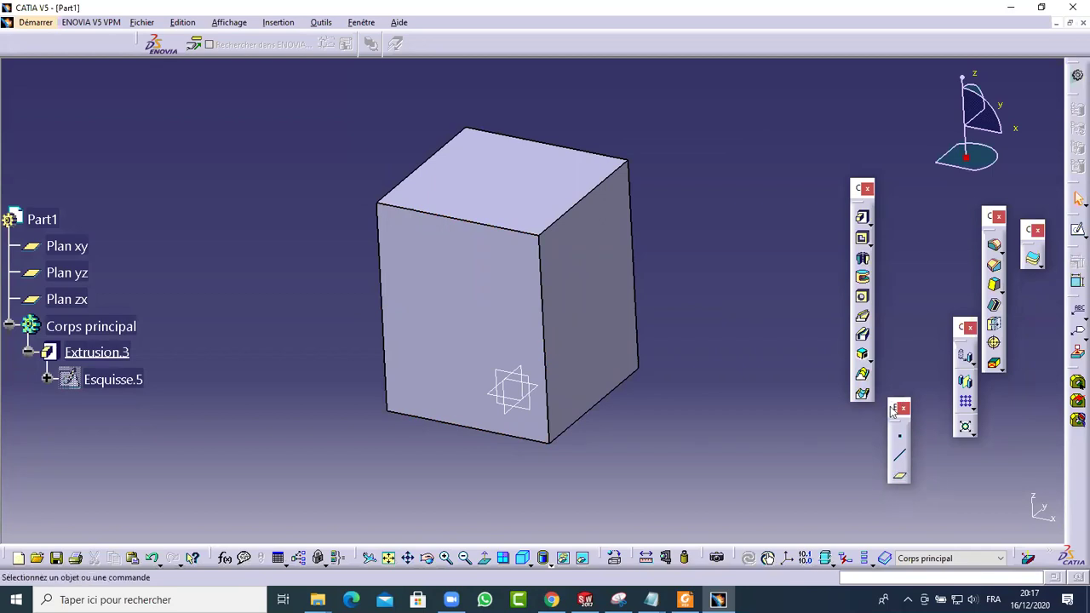
{"action": "left_click_drag", "start_coordinate": [896, 408], "coordinate": [923, 337]}
{"action": "left_click", "coordinate": [930, 401]}
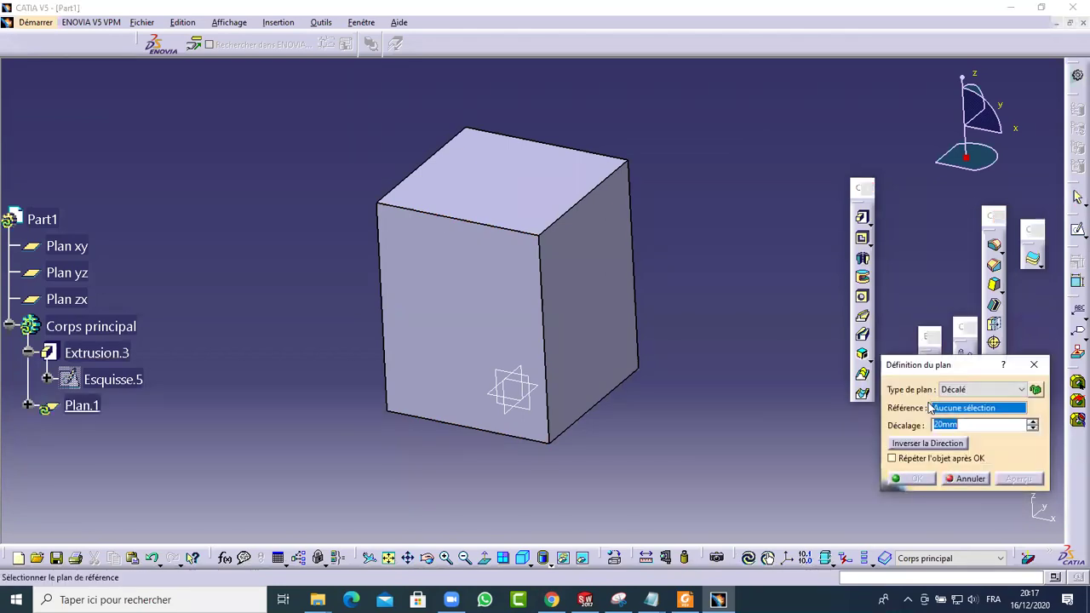
{"action": "left_click", "coordinate": [977, 394]}
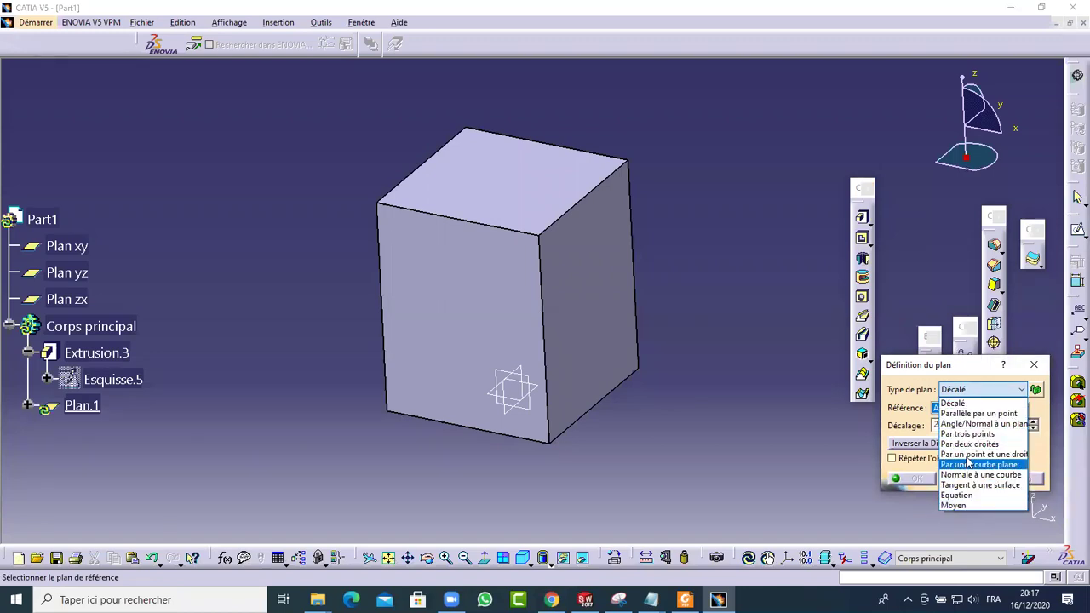
{"action": "left_click", "coordinate": [970, 384]}
{"action": "left_click", "coordinate": [1033, 364]}
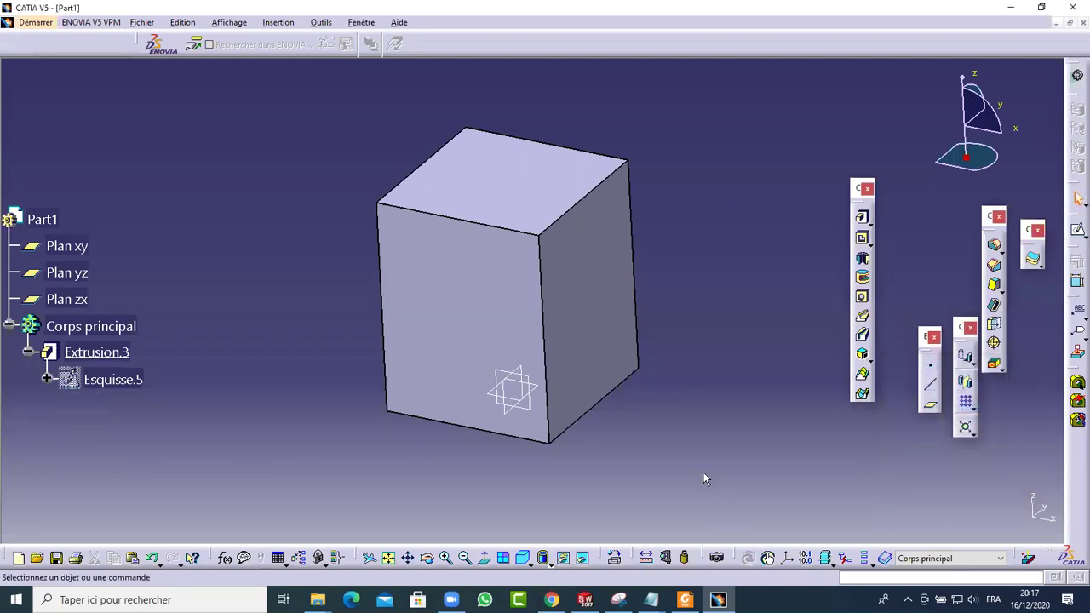
Step: Define an Angle/Normal to plane reference plane, with the block's lower edge on the +x side as rotation axis and the yz plane as reference
{"action": "left_click", "coordinate": [930, 408]}
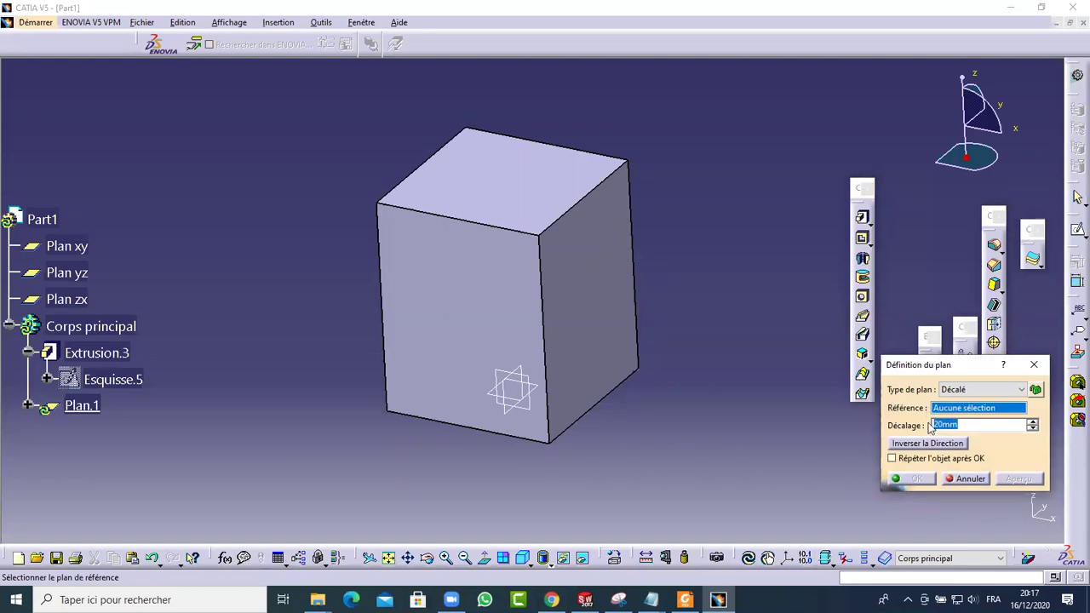
{"action": "left_click", "coordinate": [988, 391]}
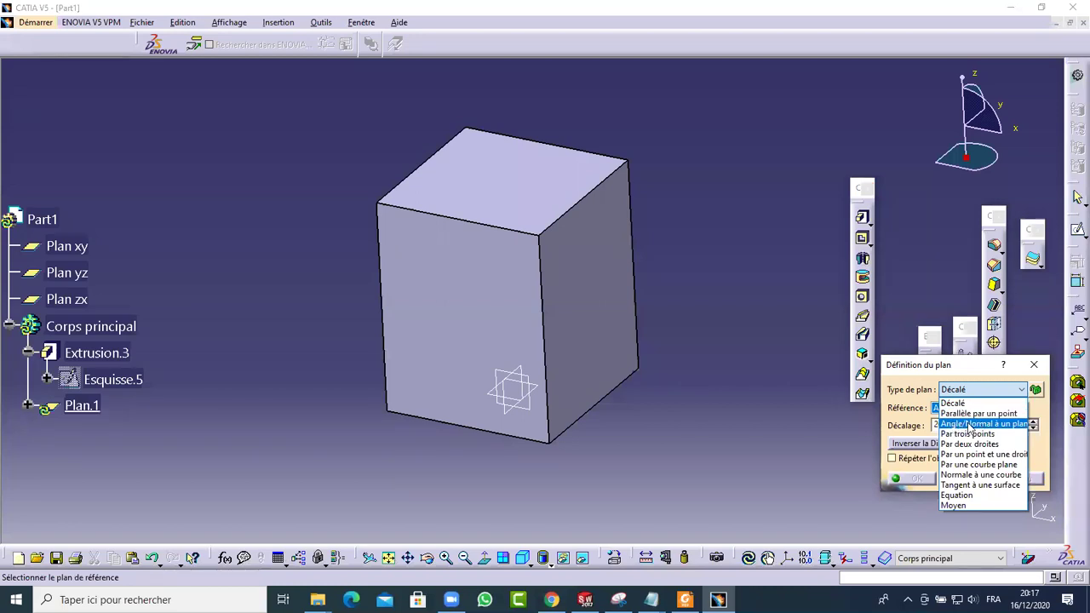
{"action": "left_click", "coordinate": [990, 425]}
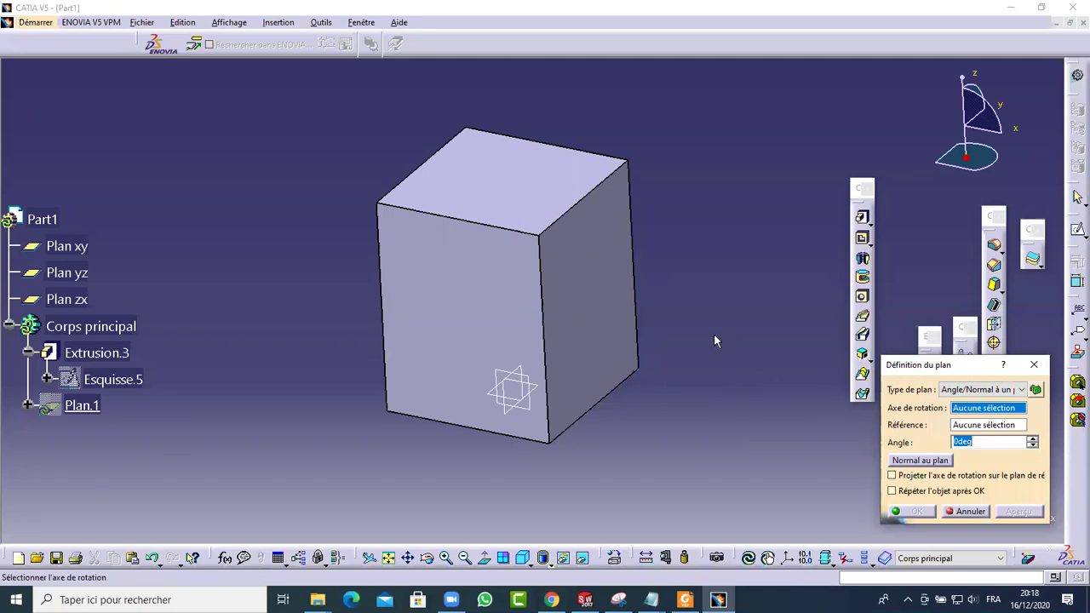
{"action": "right_click", "coordinate": [556, 361]}
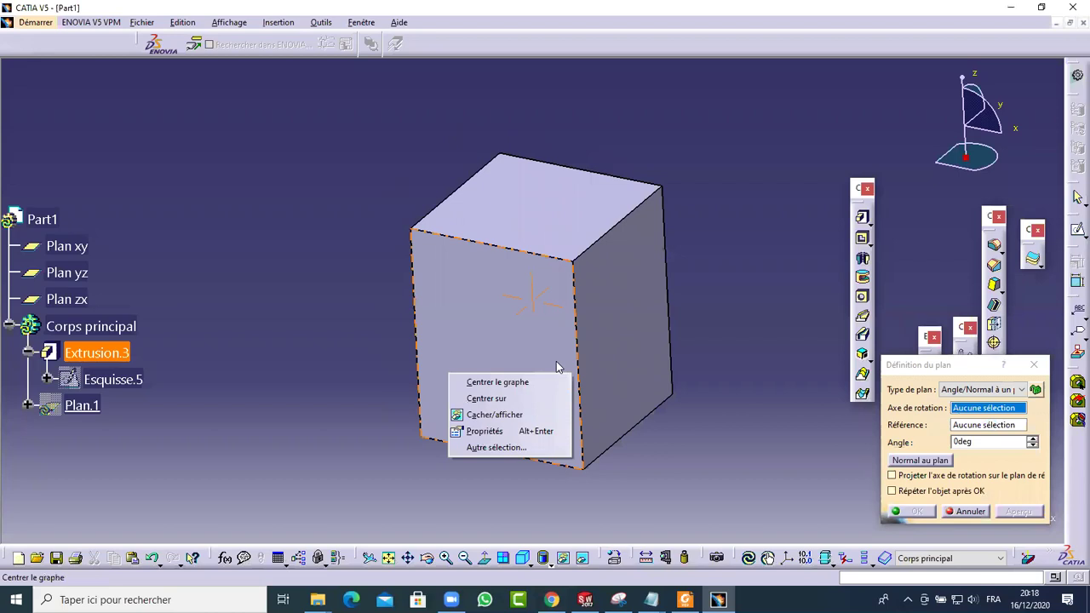
{"action": "left_click", "coordinate": [659, 422]}
{"action": "middle_click_drag", "start_coordinate": [500, 438], "coordinate": [543, 478]}
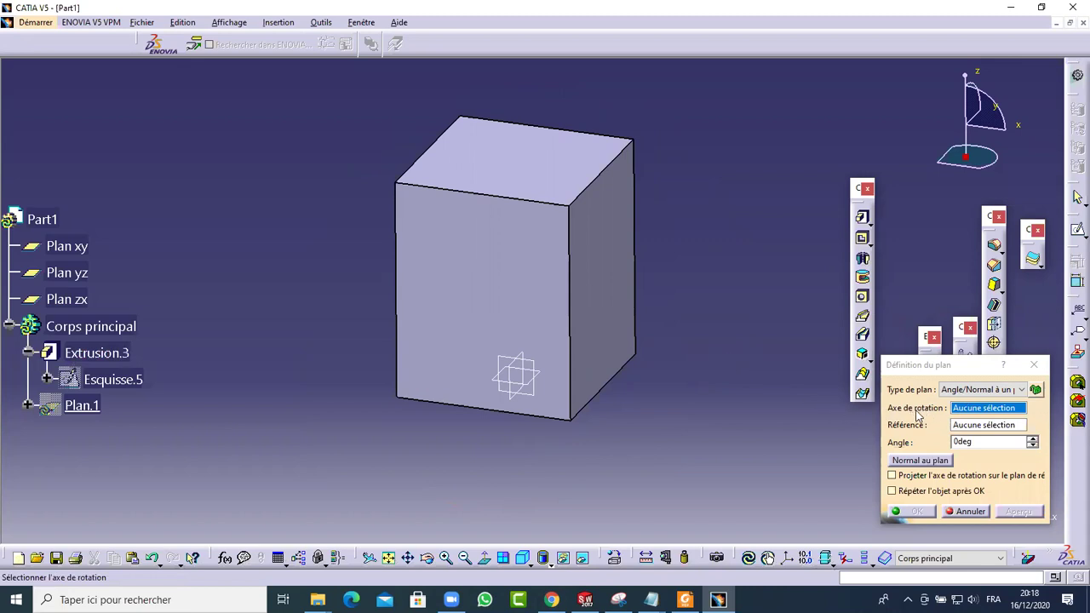
{"action": "middle_click_drag", "start_coordinate": [724, 402], "coordinate": [641, 398]}
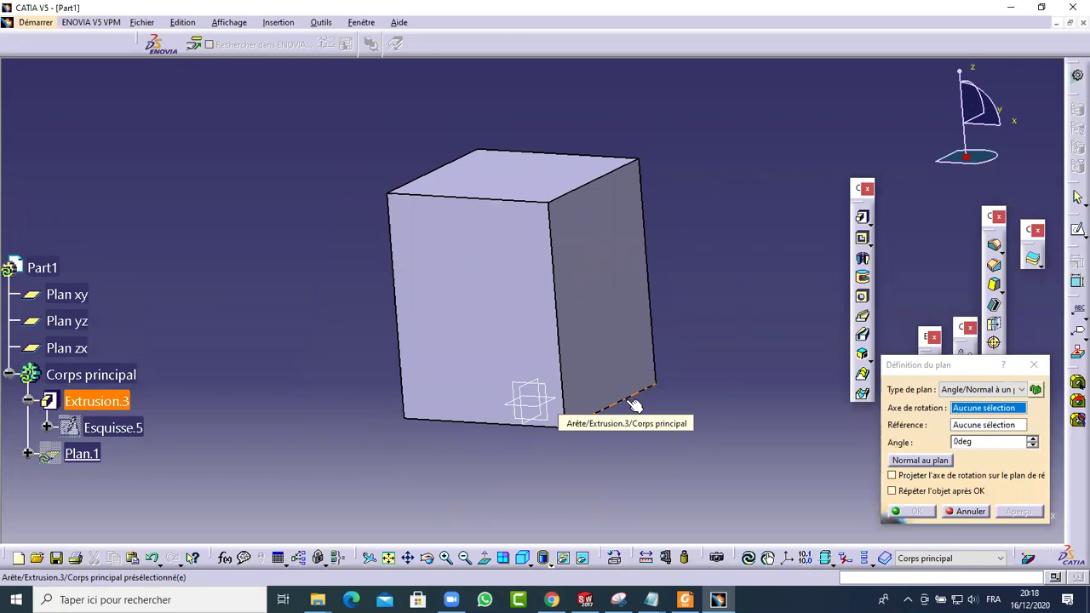
{"action": "left_click", "coordinate": [635, 405]}
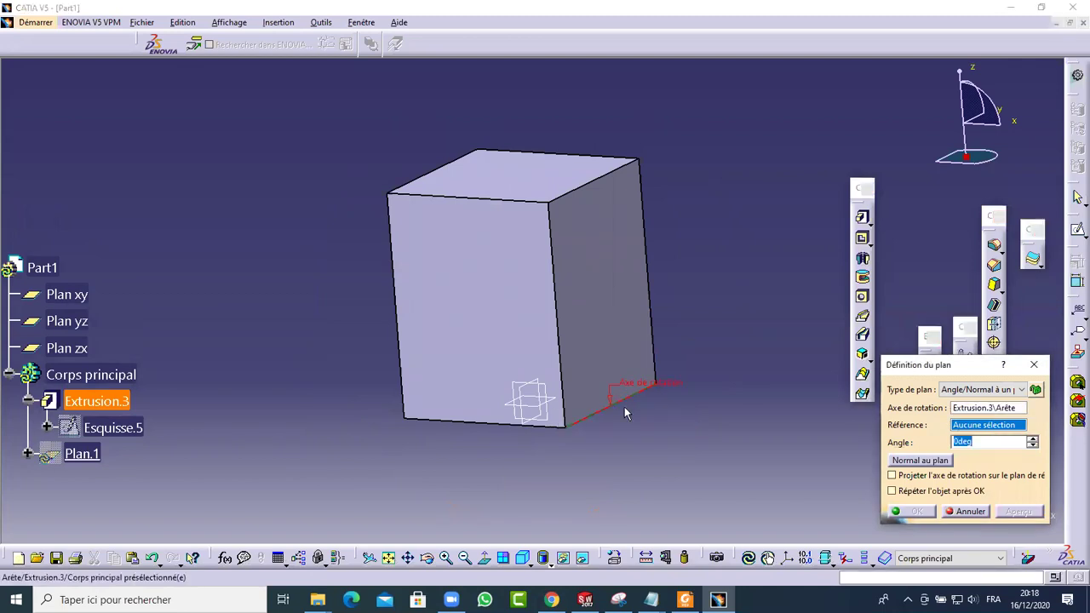
{"action": "left_click", "coordinate": [972, 430]}
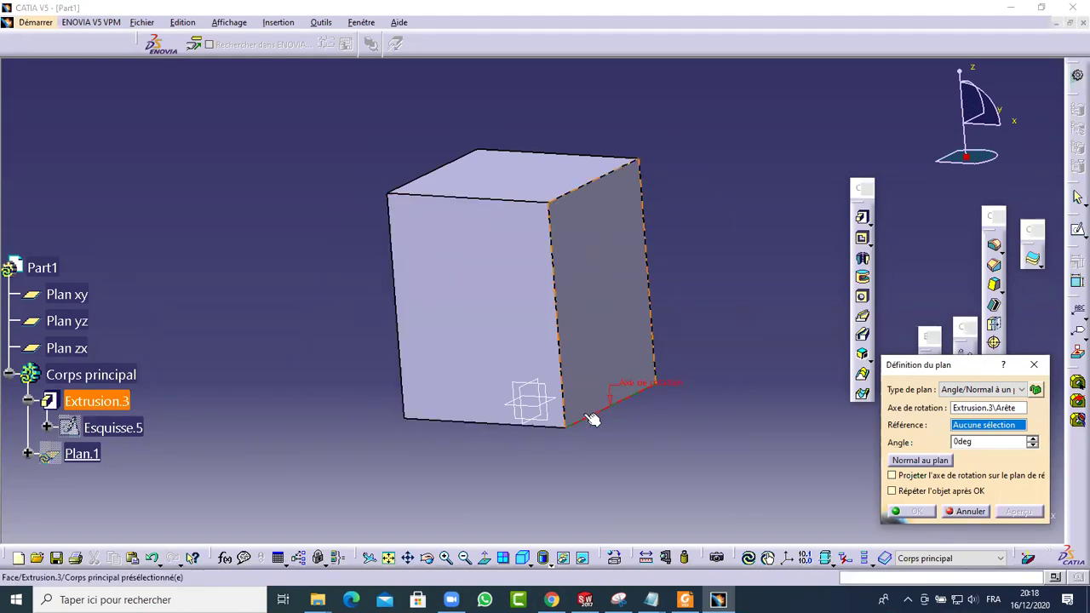
{"action": "left_click", "coordinate": [528, 396]}
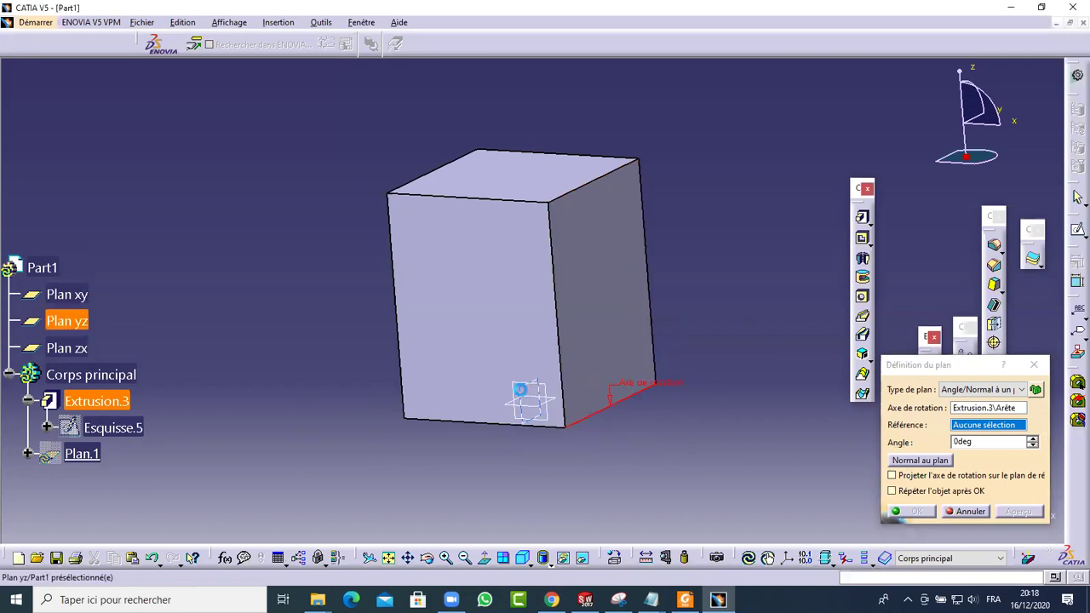
{"action": "scroll", "coordinate": [633, 414], "scroll_direction": "up", "scroll_amount": 2}
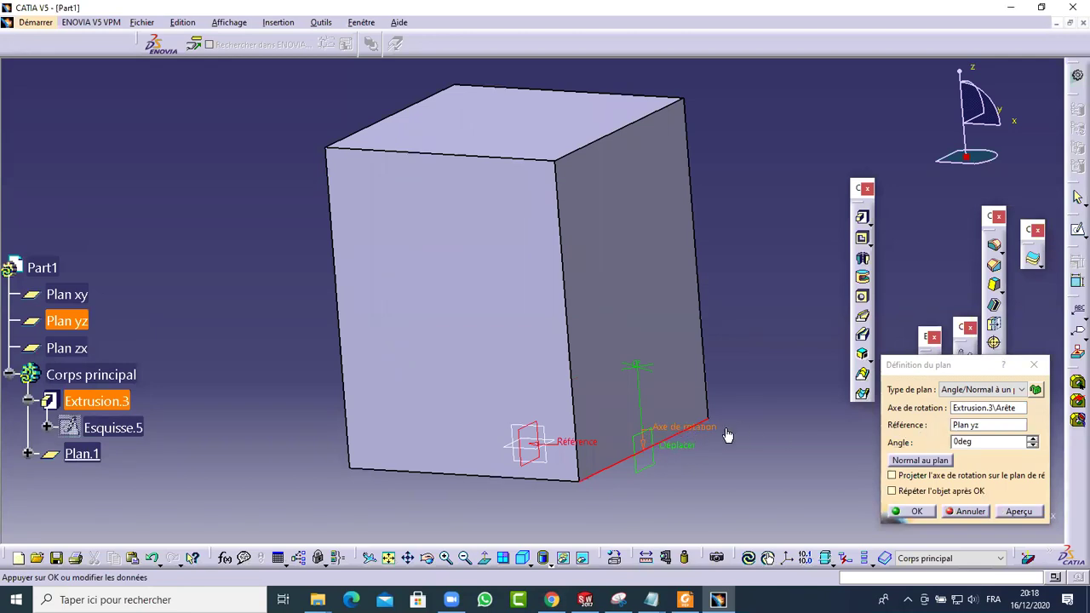
Step: Set the new plane's angle to 68,199 degrees and preview it
{"action": "double_click", "coordinate": [990, 442]}
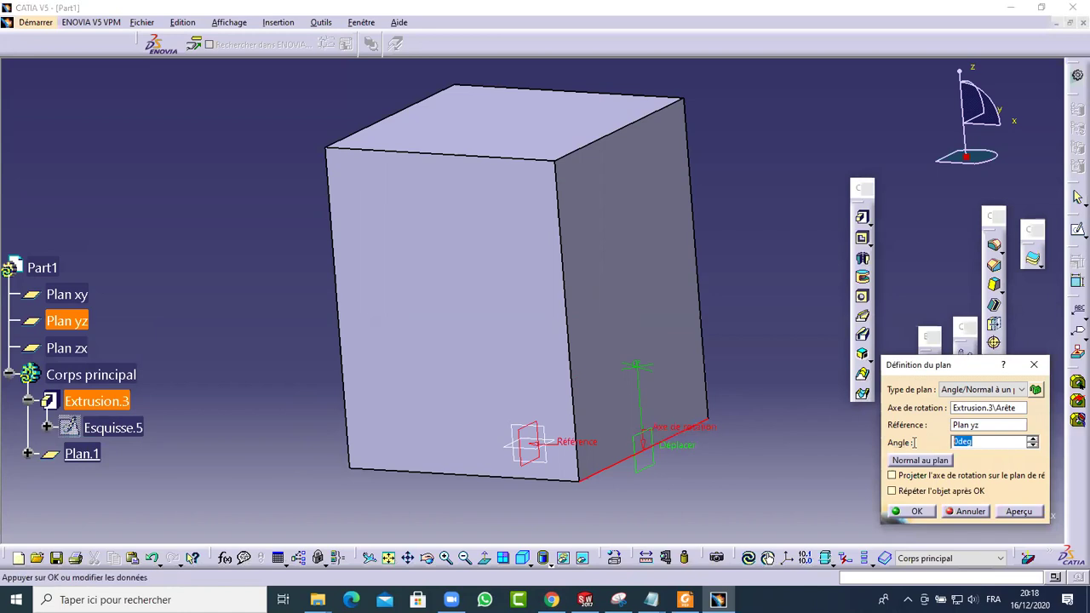
{"action": "type", "text": "68,199"}
{"action": "left_click", "coordinate": [1019, 511]}
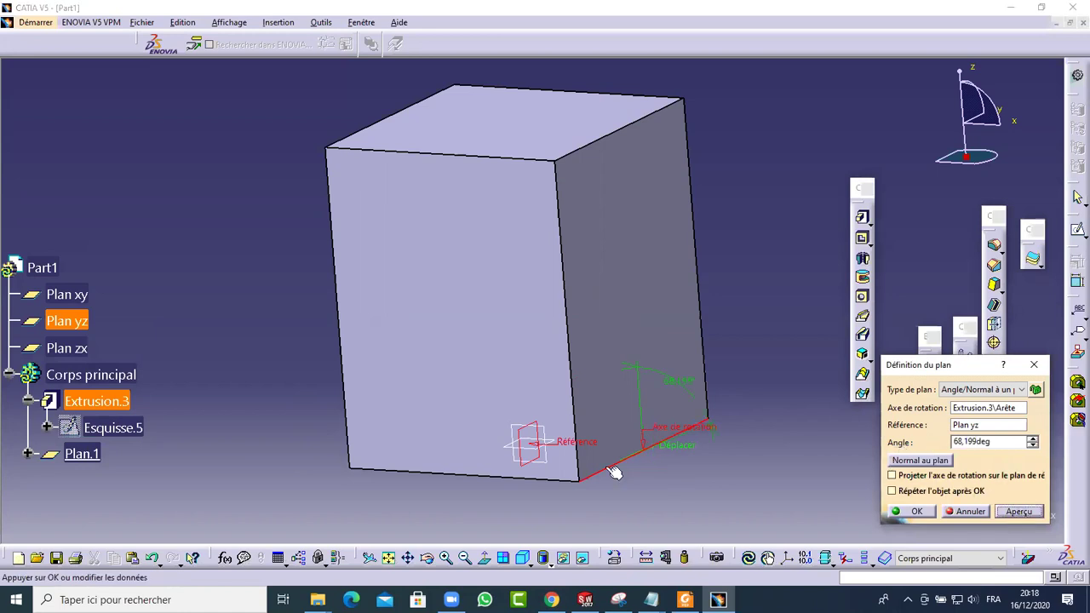
{"action": "middle_click_drag", "start_coordinate": [648, 469], "coordinate": [608, 389]}
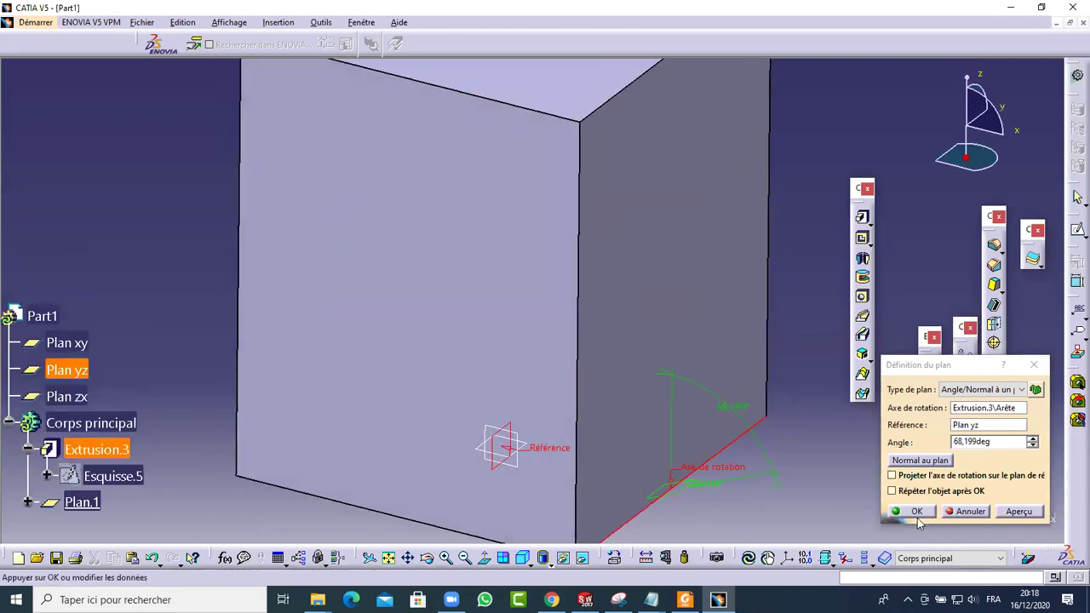
Step: Try reversing the plane's tilt with an angle of -68,199 degrees
{"action": "left_click", "coordinate": [955, 441]}
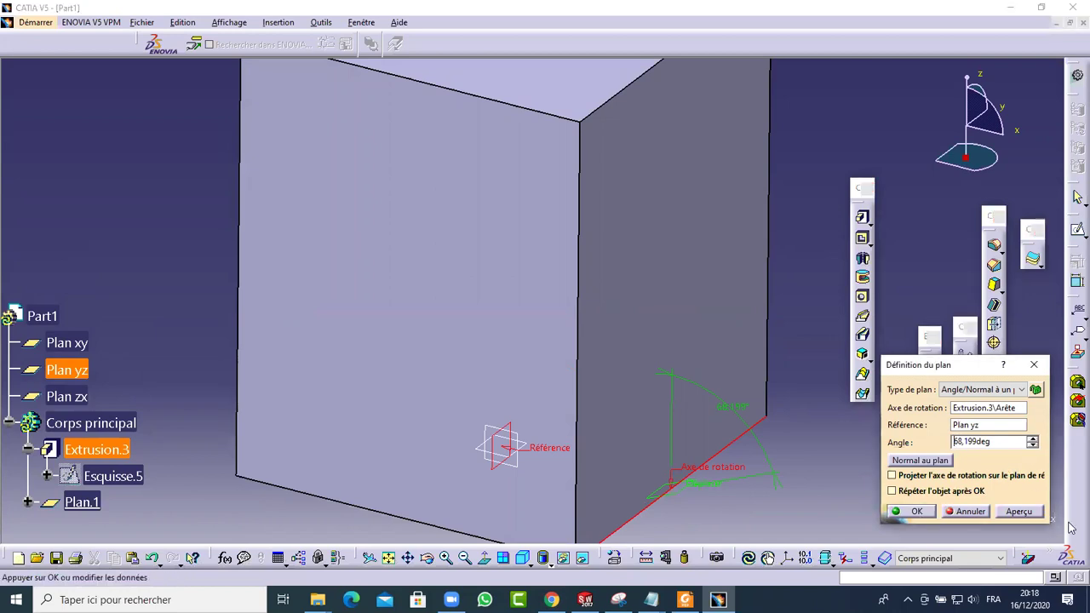
{"action": "type", "text": "-"}
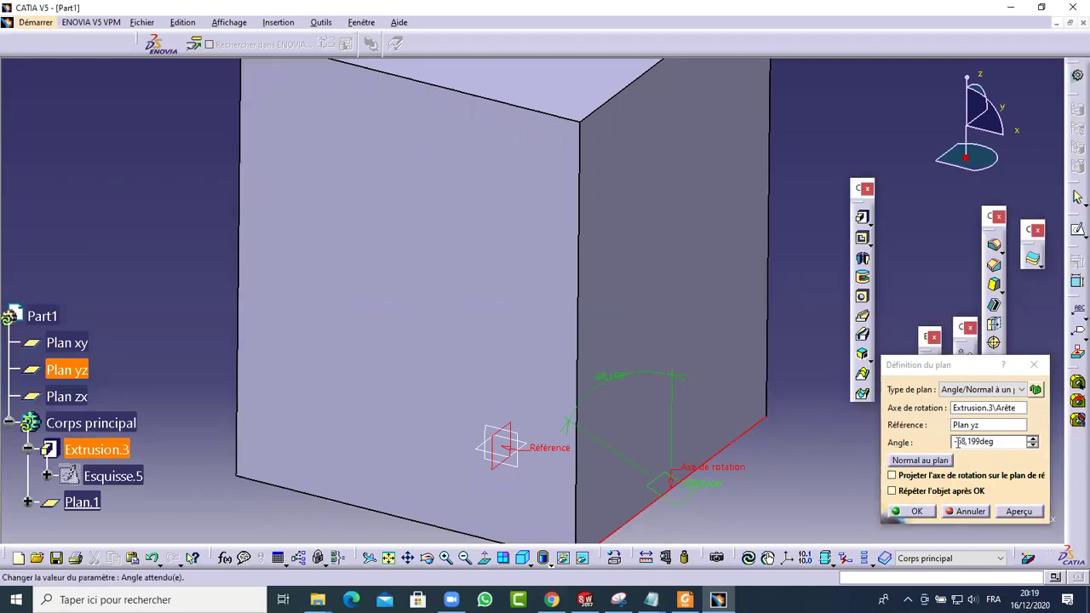
{"action": "left_click_drag", "start_coordinate": [957, 442], "coordinate": [947, 442]}
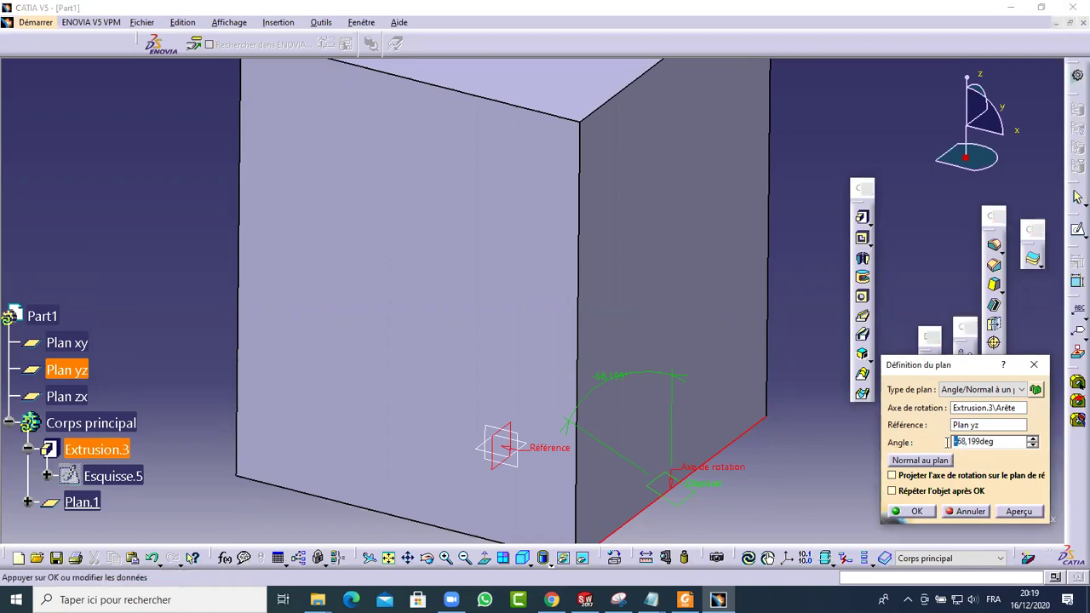
{"action": "key", "text": "BackSpace"}
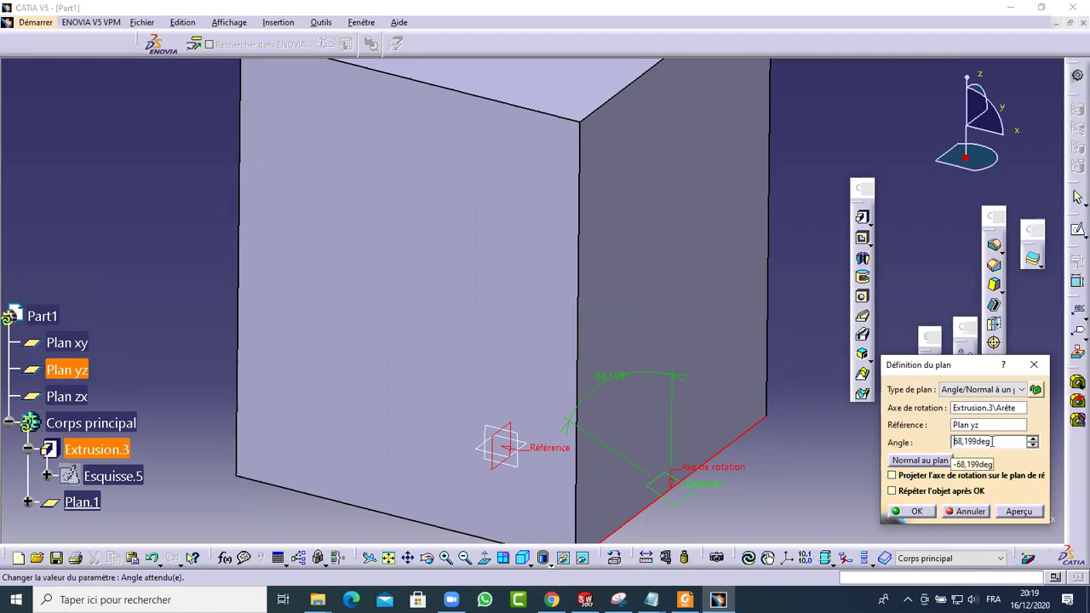
Step: Enter the plane's angle as the difference 68,199-90 degrees and create the inclined plane
{"action": "left_click_drag", "start_coordinate": [991, 441], "coordinate": [977, 441]}
{"action": "type", "text": "-"}
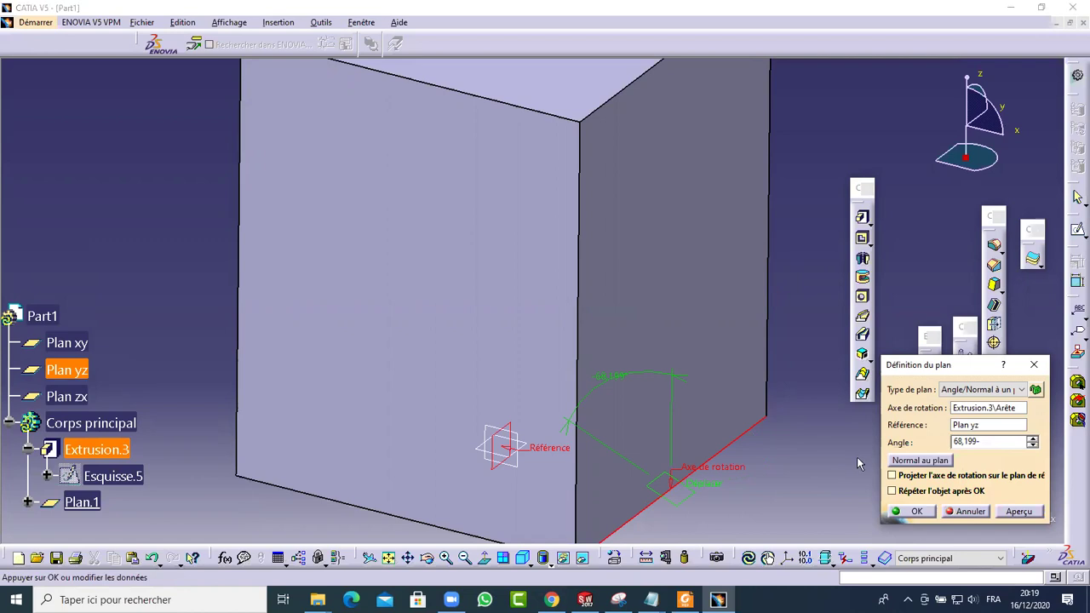
{"action": "type", "text": "çà90"}
{"action": "key", "text": "Return"}
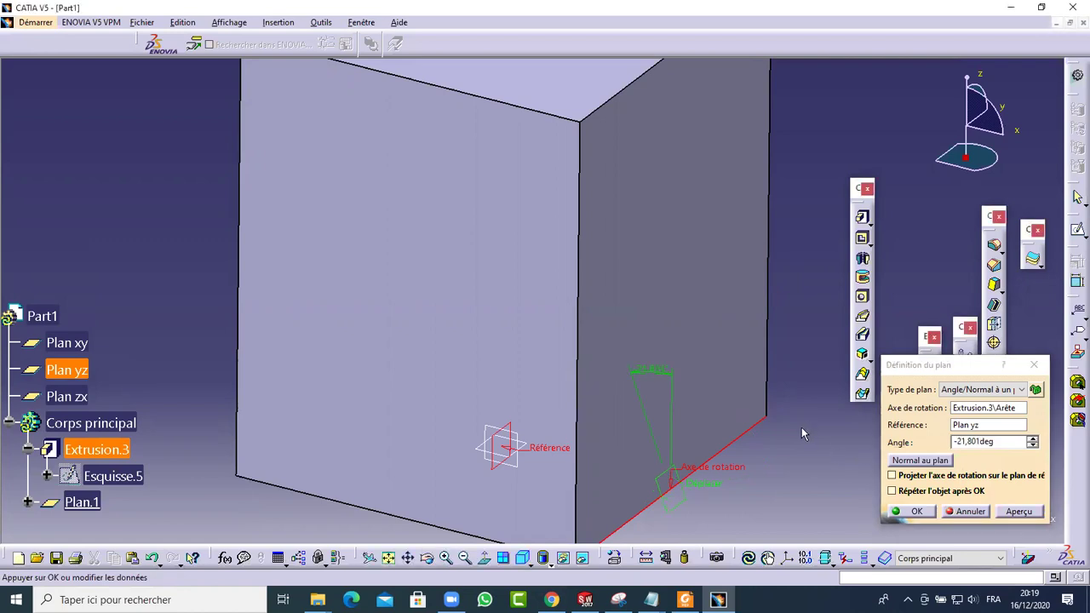
{"action": "right_click", "coordinate": [556, 390]}
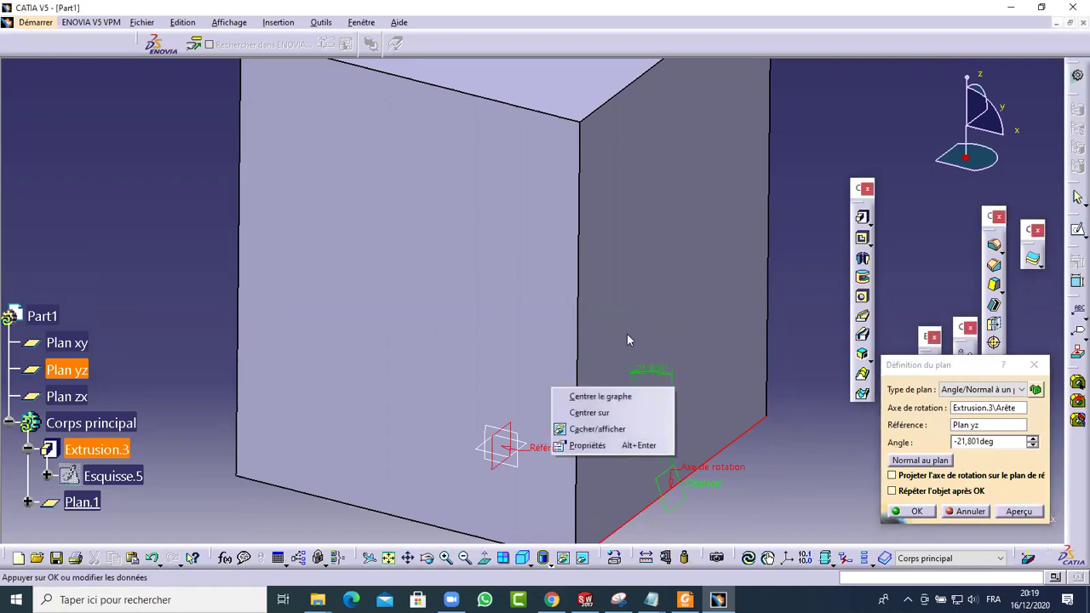
{"action": "middle_click_drag", "start_coordinate": [309, 328], "coordinate": [443, 357]}
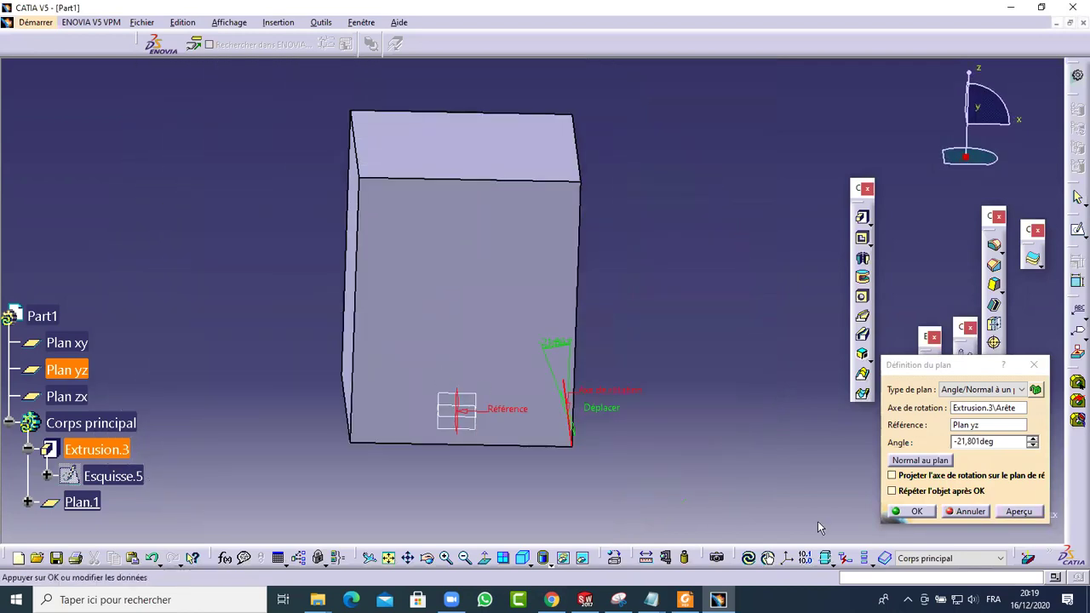
{"action": "left_click", "coordinate": [912, 512]}
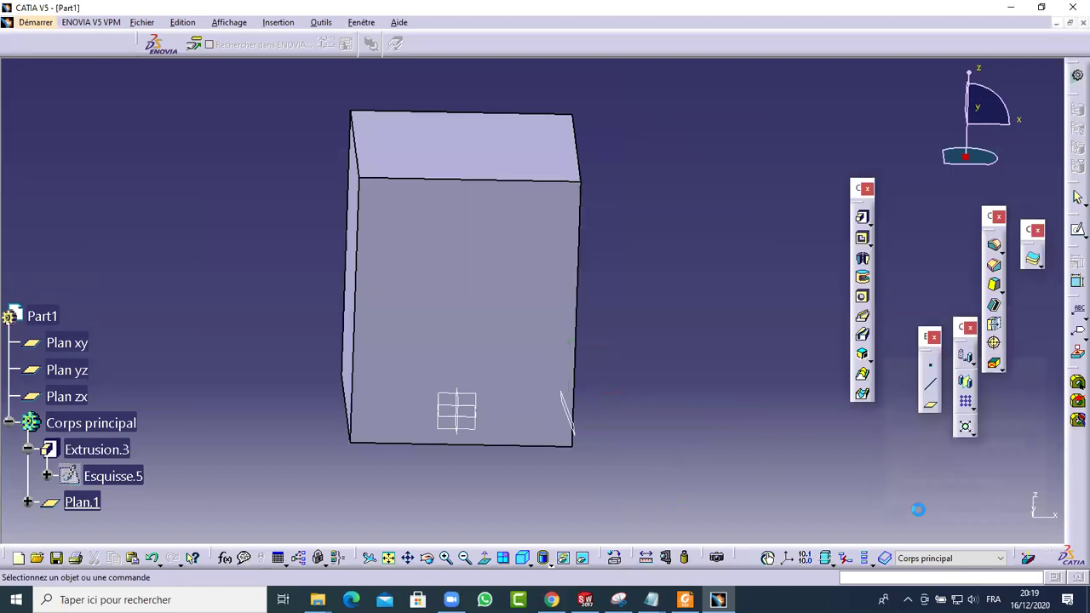
Step: Open a new sketch on the inclined plane at the block's lower +x edge
{"action": "middle_click_drag", "start_coordinate": [579, 413], "coordinate": [677, 443]}
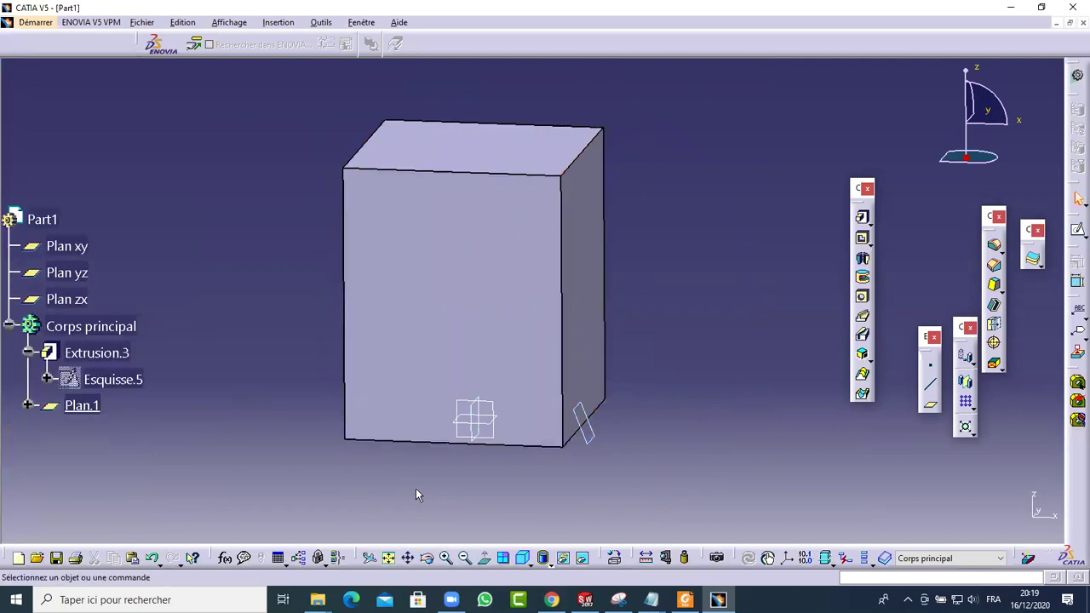
{"action": "left_click", "coordinate": [584, 433]}
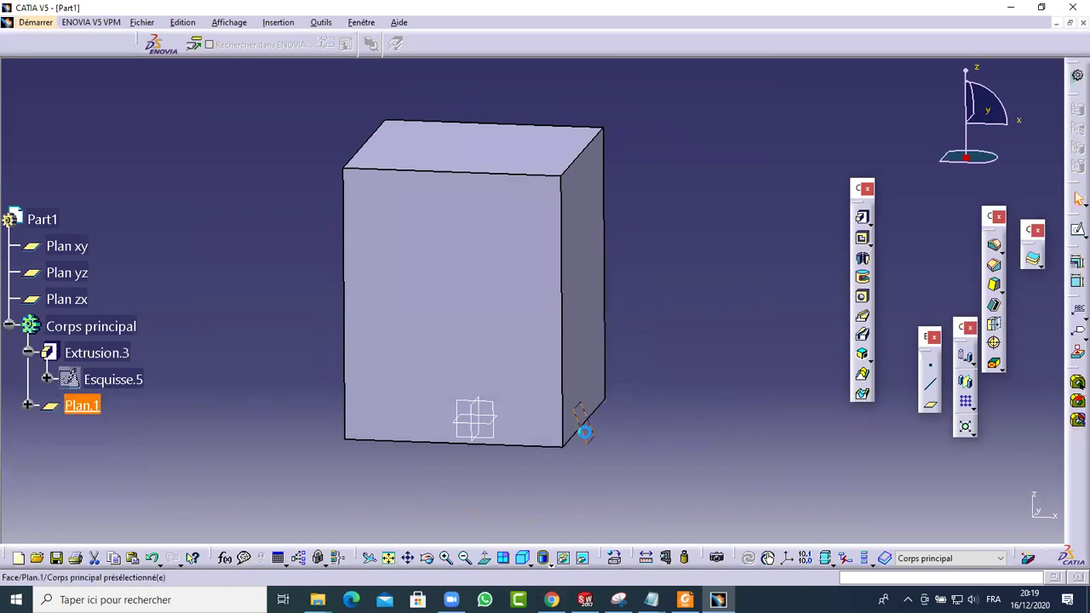
{"action": "left_click", "coordinate": [1077, 228]}
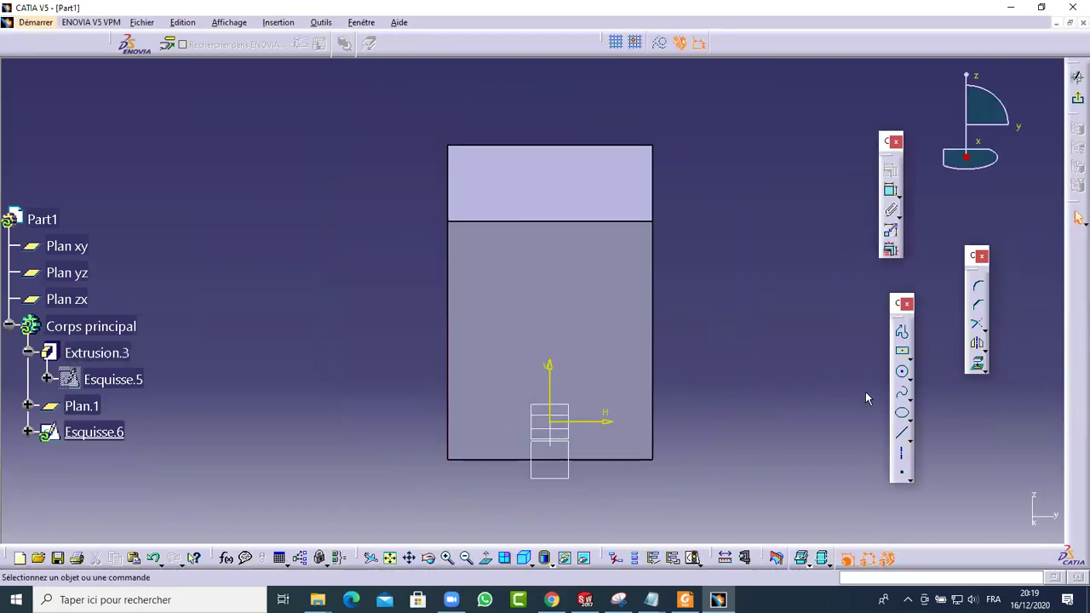
Step: Sketch a corner-to-corner rectangle that surrounds the block's whole outline with a wide margin, and exit the sketch
{"action": "left_click", "coordinate": [903, 353]}
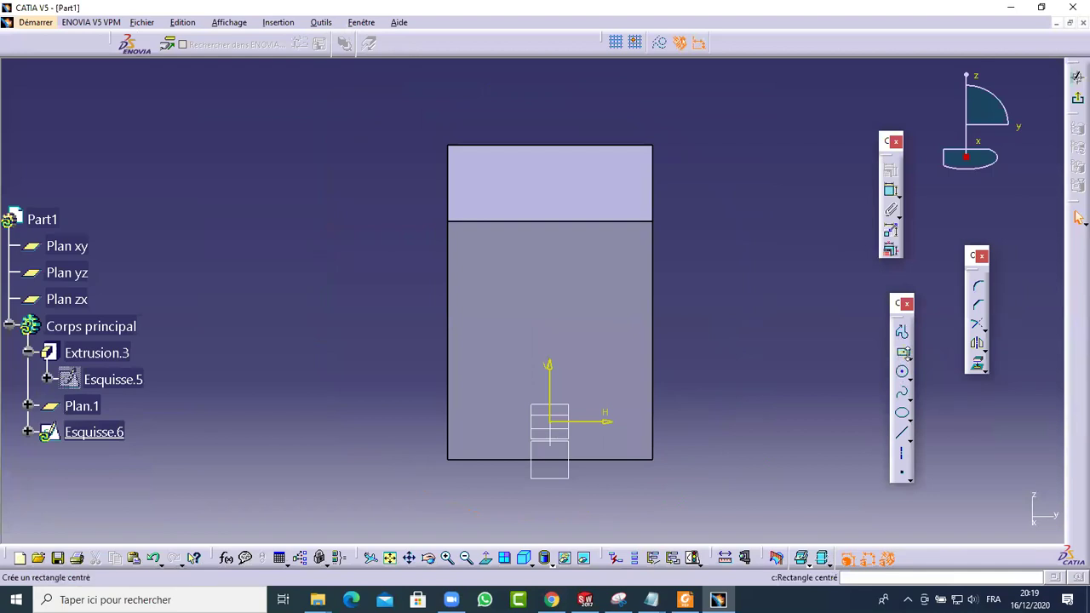
{"action": "left_click", "coordinate": [909, 358]}
{"action": "left_click", "coordinate": [923, 368]}
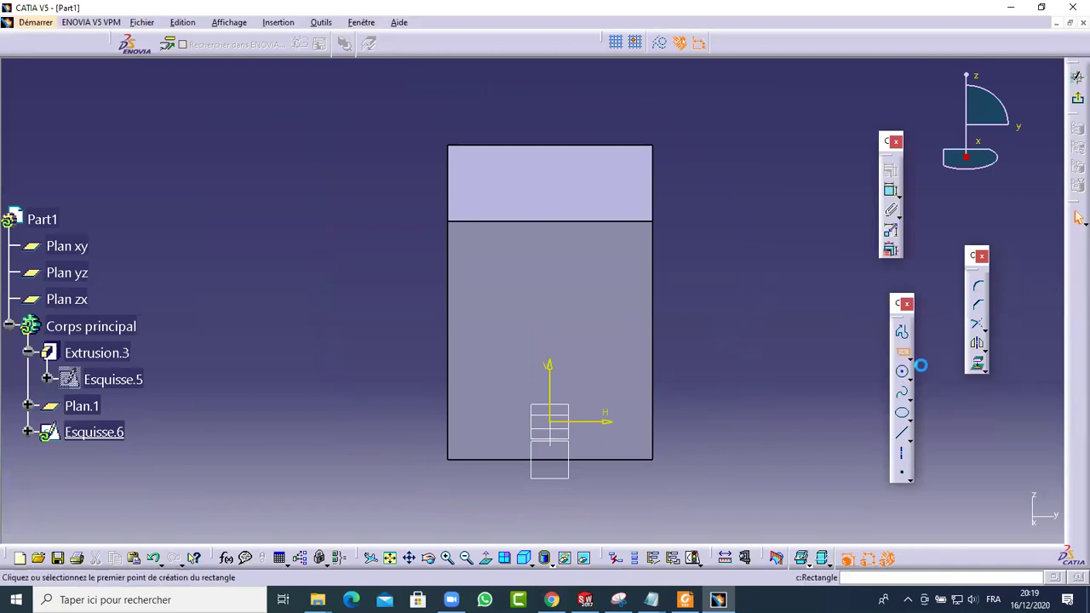
{"action": "left_click", "coordinate": [332, 82]}
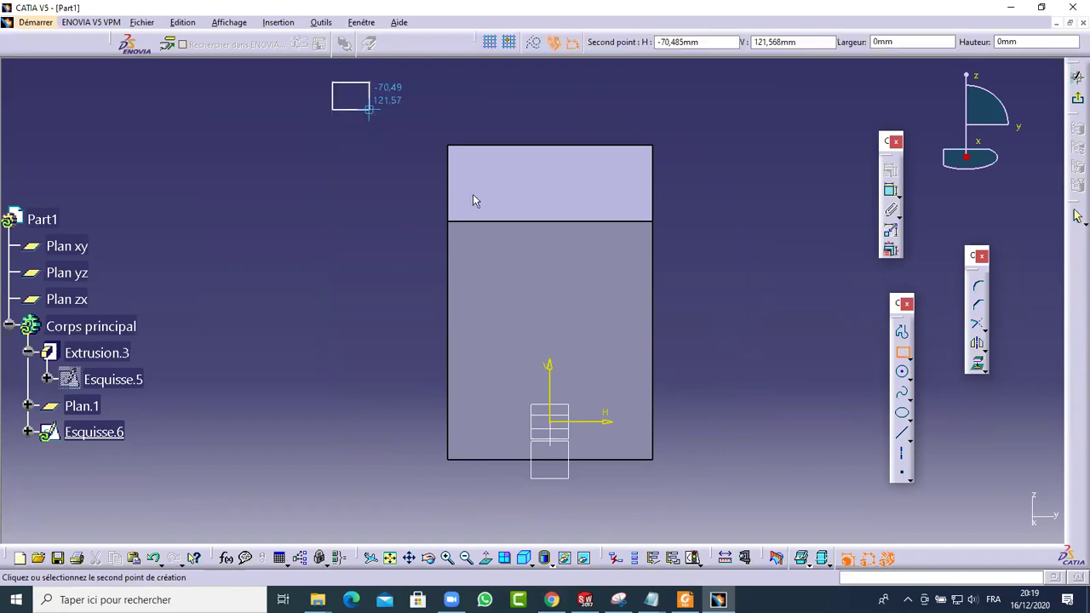
{"action": "left_click", "coordinate": [820, 529]}
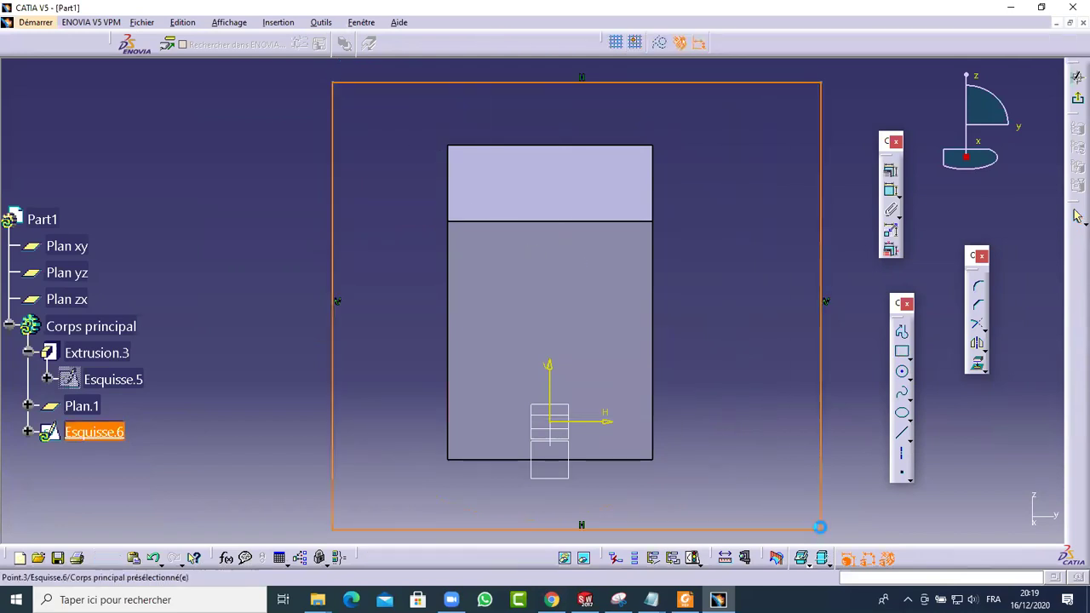
{"action": "left_click", "coordinate": [720, 313]}
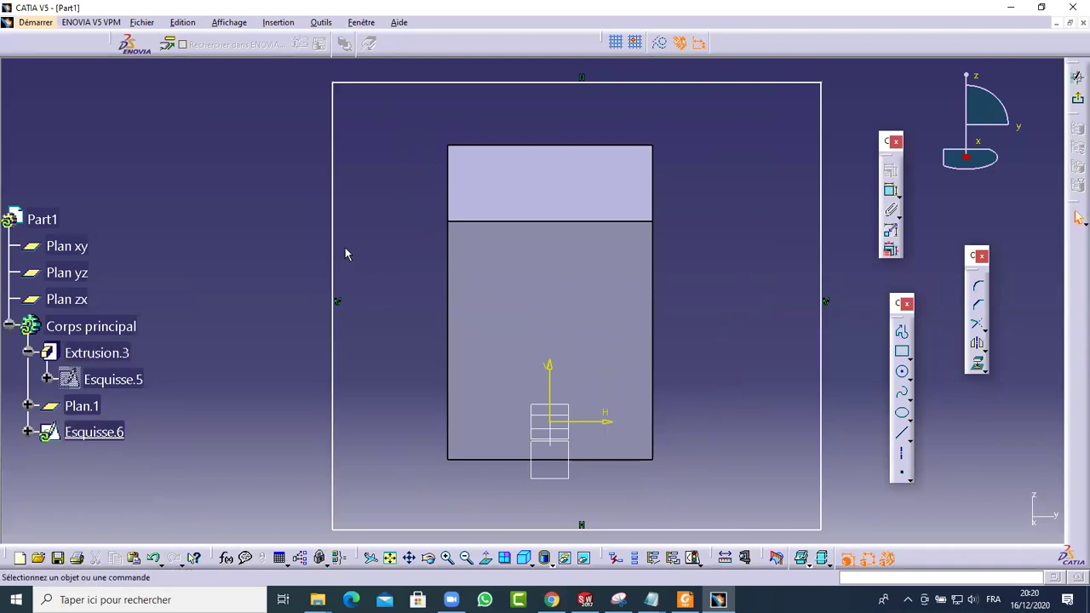
{"action": "mouse_move", "coordinate": [345, 250]}
{"action": "middle_mouse_down"}
{"action": "mouse_move", "coordinate": [413, 297]}
{"action": "mouse_move", "coordinate": [484, 304]}
{"action": "mouse_move", "coordinate": [530, 287]}
{"action": "mouse_move", "coordinate": [594, 290]}
{"action": "mouse_move", "coordinate": [624, 271]}
{"action": "middle_mouse_up"}
{"action": "middle_click_drag", "start_coordinate": [383, 241], "coordinate": [236, 209]}
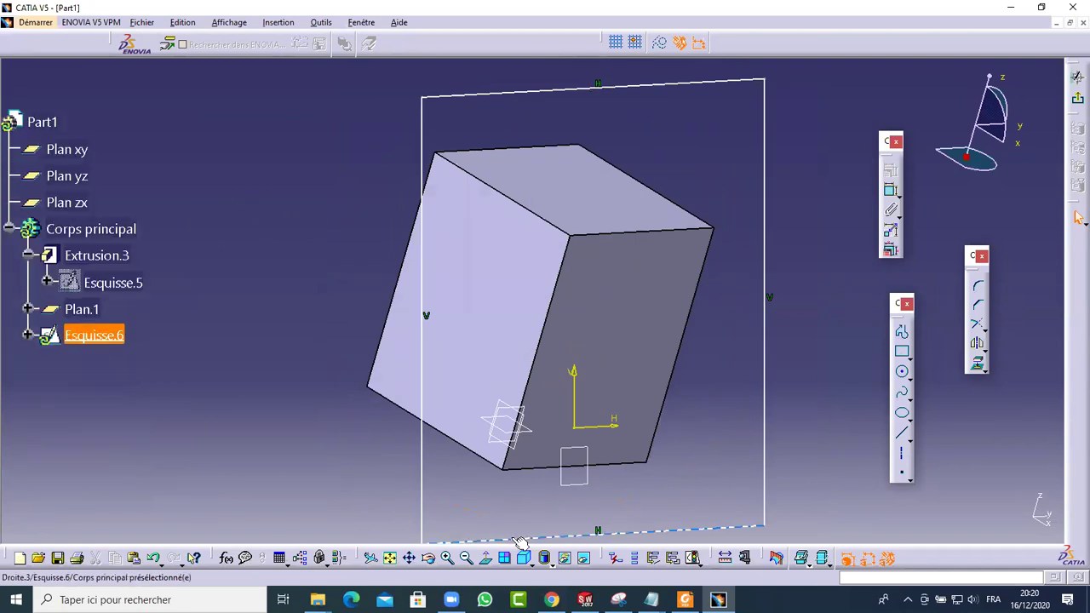
{"action": "left_click", "coordinate": [485, 558]}
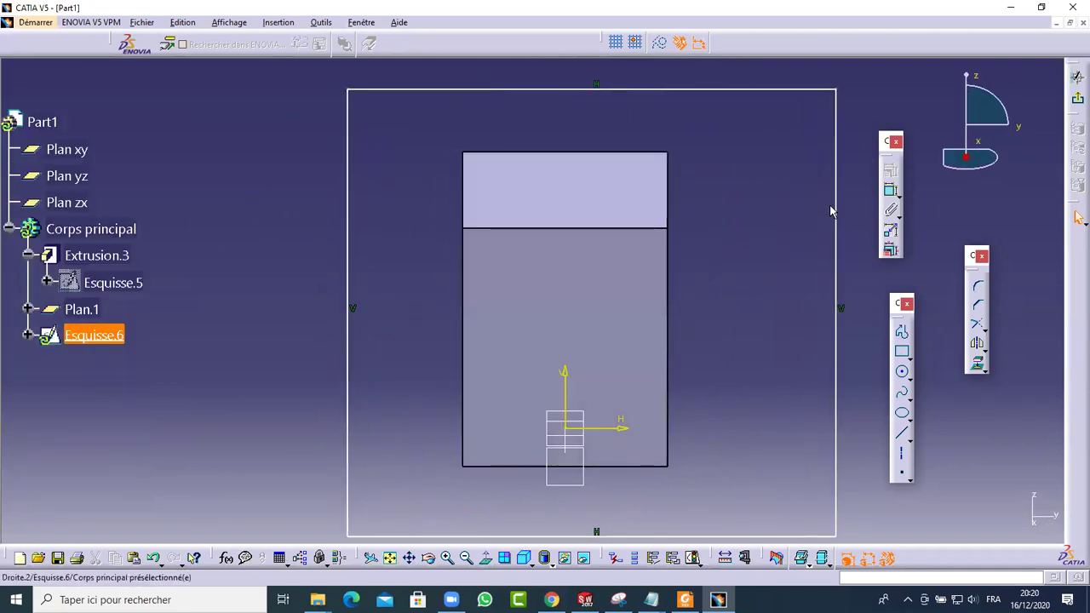
{"action": "left_click", "coordinate": [1076, 78]}
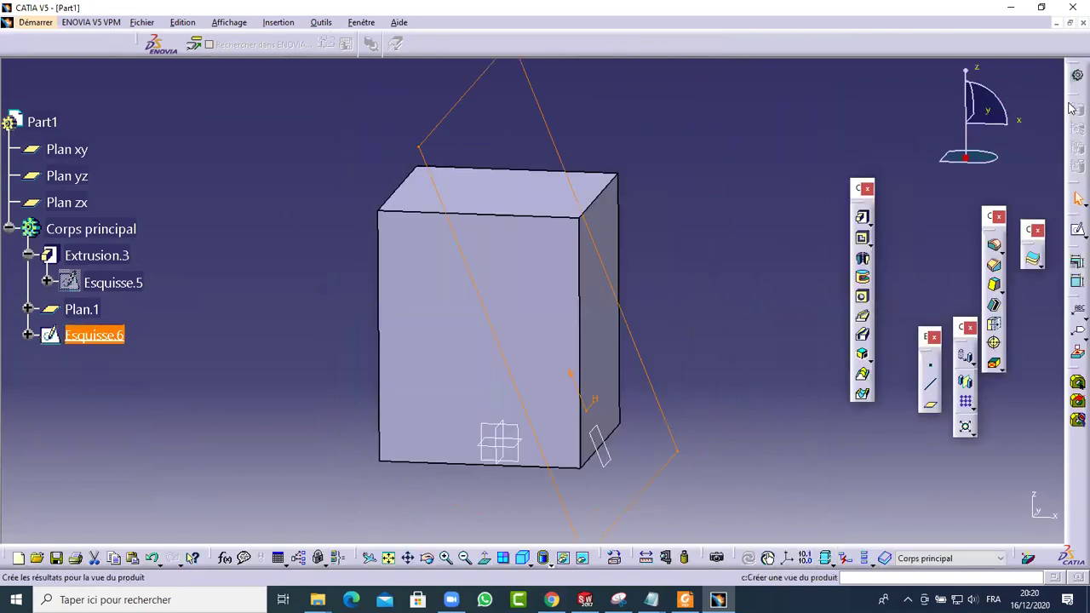
{"action": "left_click", "coordinate": [864, 241]}
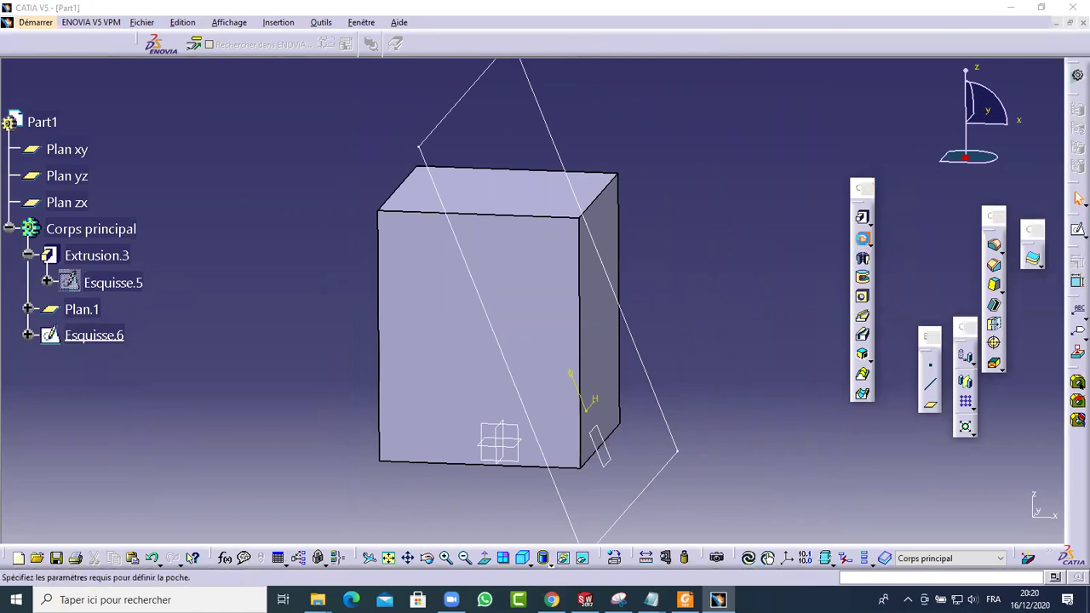
{"action": "left_click", "coordinate": [539, 102]}
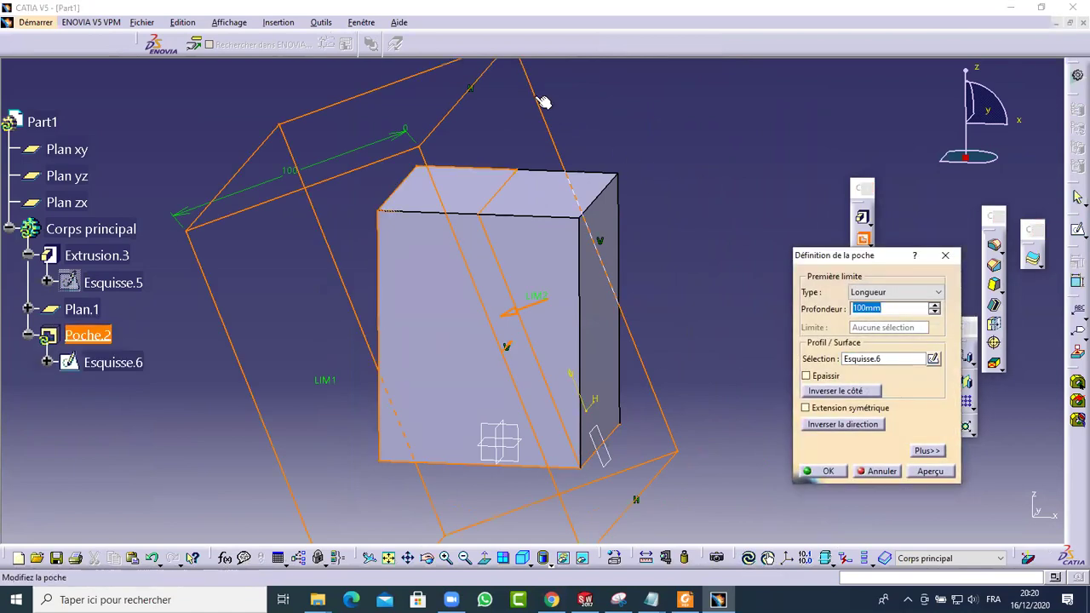
{"action": "left_click", "coordinate": [929, 474]}
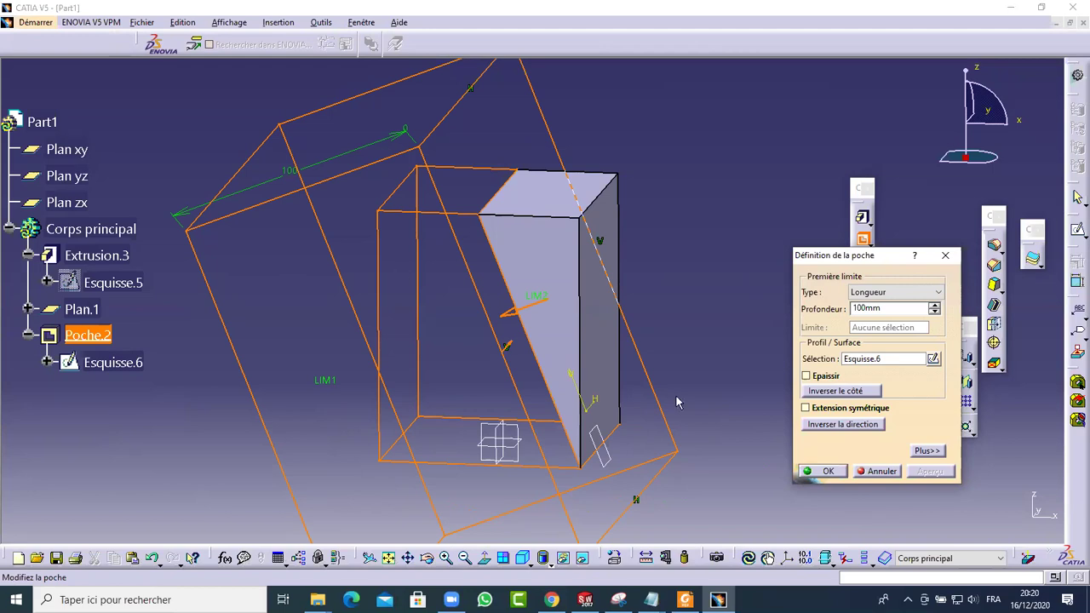
{"action": "left_click", "coordinate": [833, 391]}
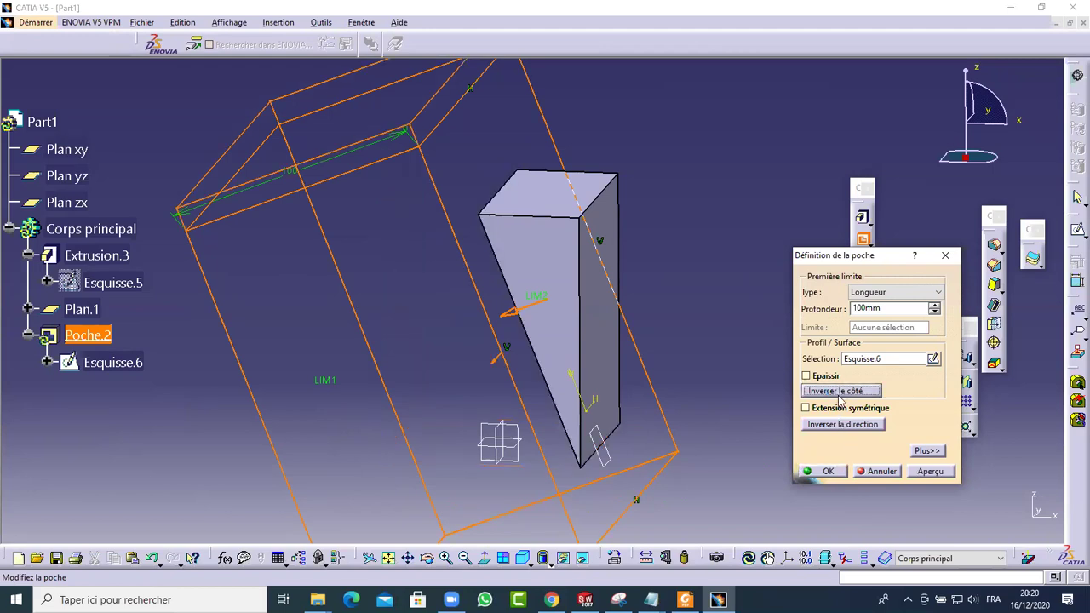
{"action": "left_click", "coordinate": [930, 471]}
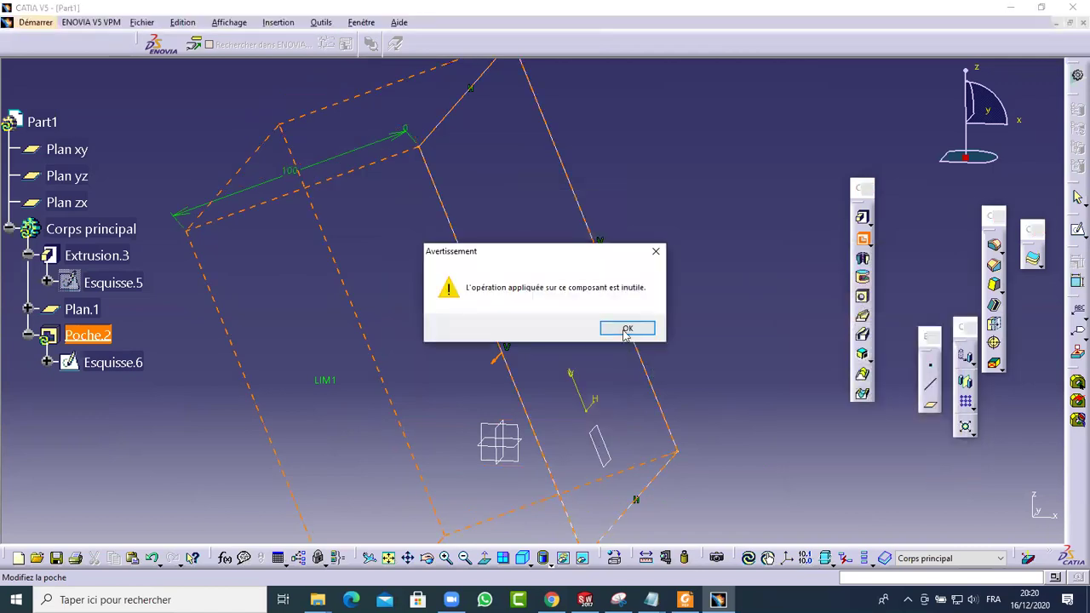
{"action": "left_click", "coordinate": [625, 329]}
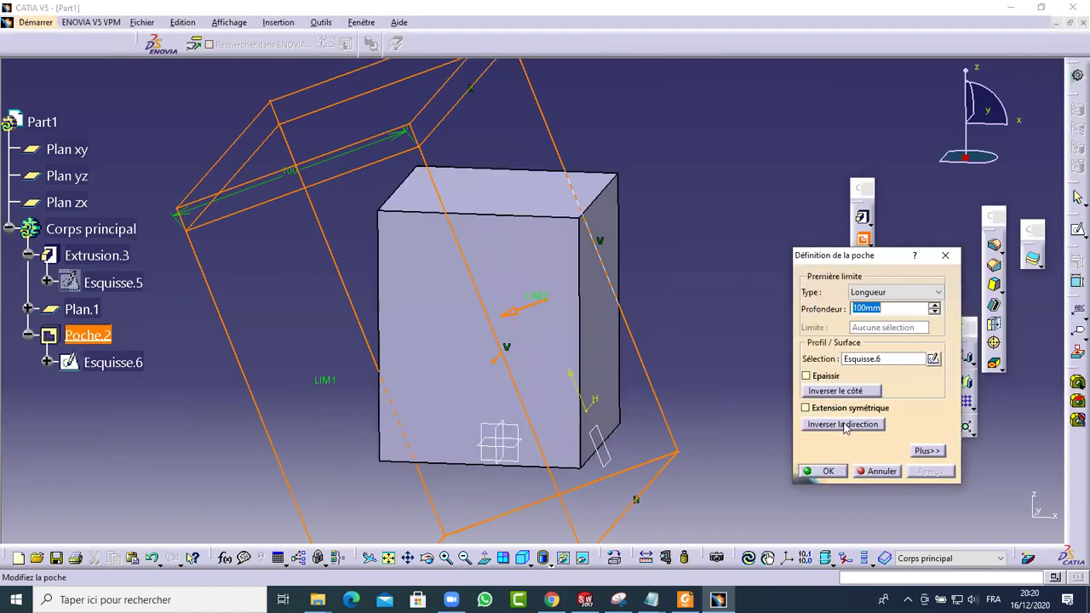
{"action": "left_click", "coordinate": [843, 424]}
{"action": "left_click", "coordinate": [928, 471]}
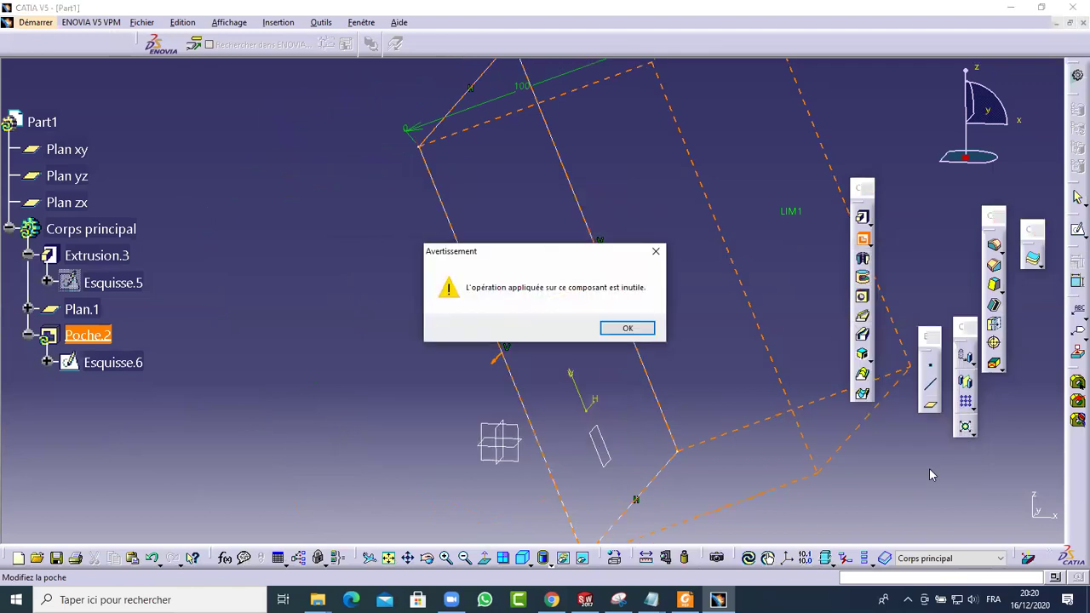
{"action": "left_click", "coordinate": [628, 327]}
{"action": "left_click", "coordinate": [886, 471]}
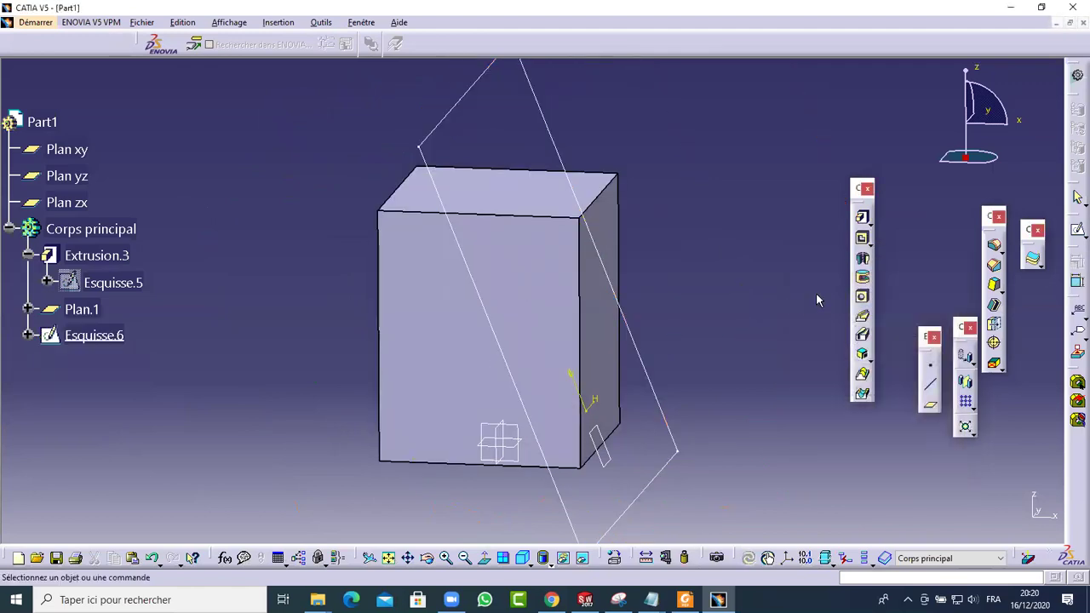
Step: Define a 100 mm deep pocket from the inclined rectangle sketch, with its direction reversed toward the block's +x side
{"action": "left_click", "coordinate": [862, 238]}
{"action": "left_click", "coordinate": [551, 121]}
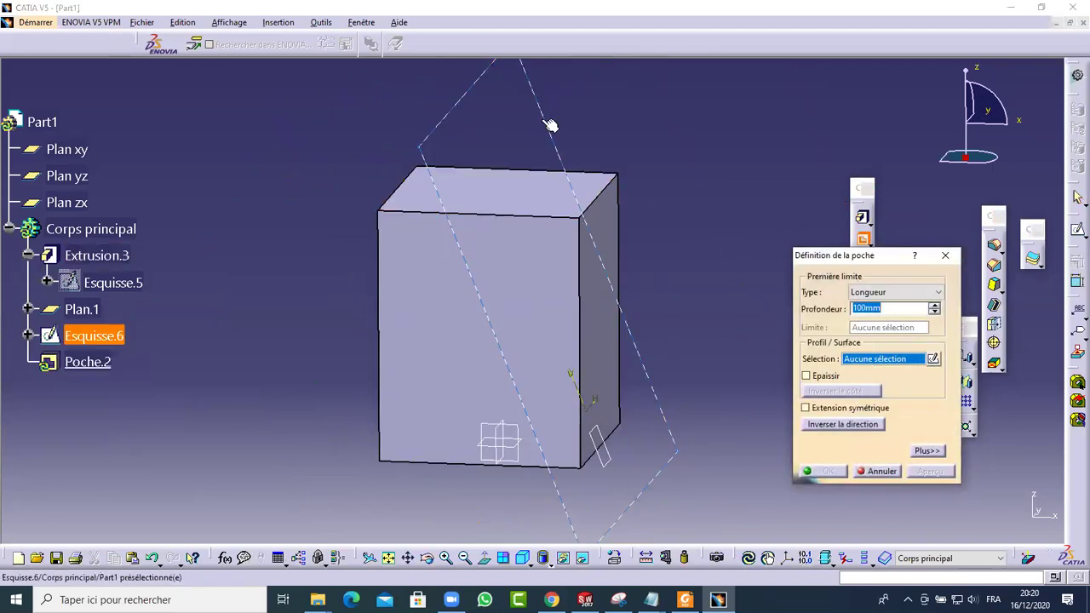
{"action": "left_click", "coordinate": [864, 427]}
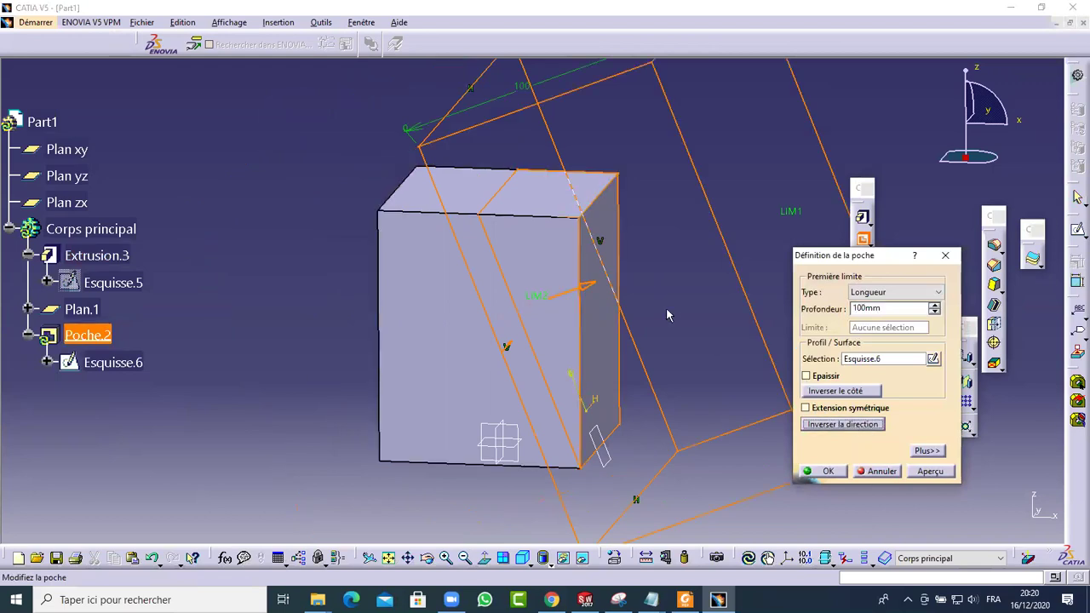
Step: Cut the 100 mm deep pocket from the Esquisse.6 profile to form the block's sloped side
{"action": "left_click", "coordinate": [824, 471]}
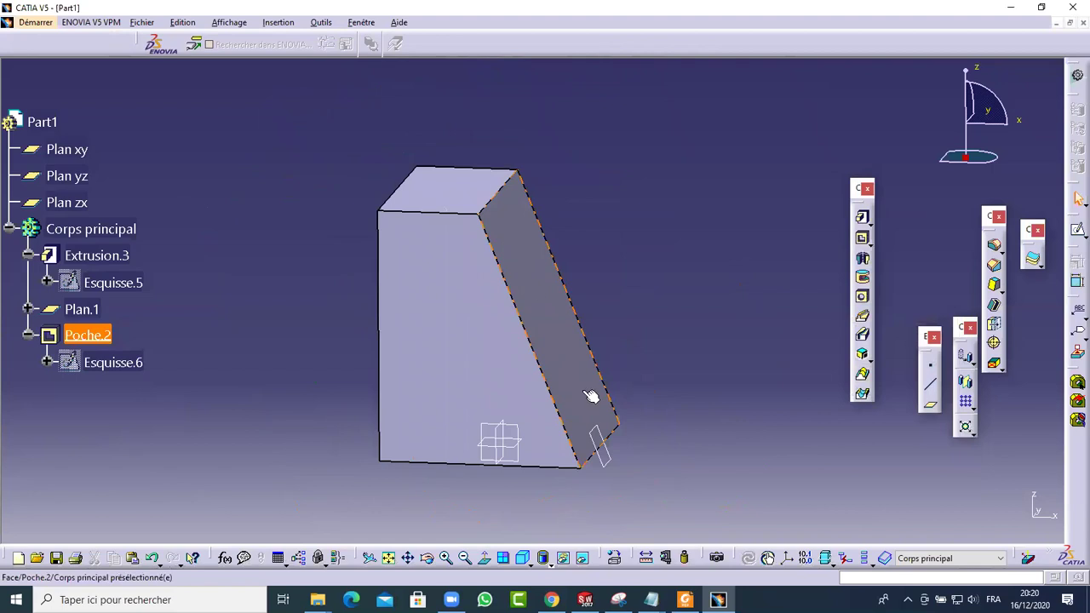
{"action": "key", "text": "Escape"}
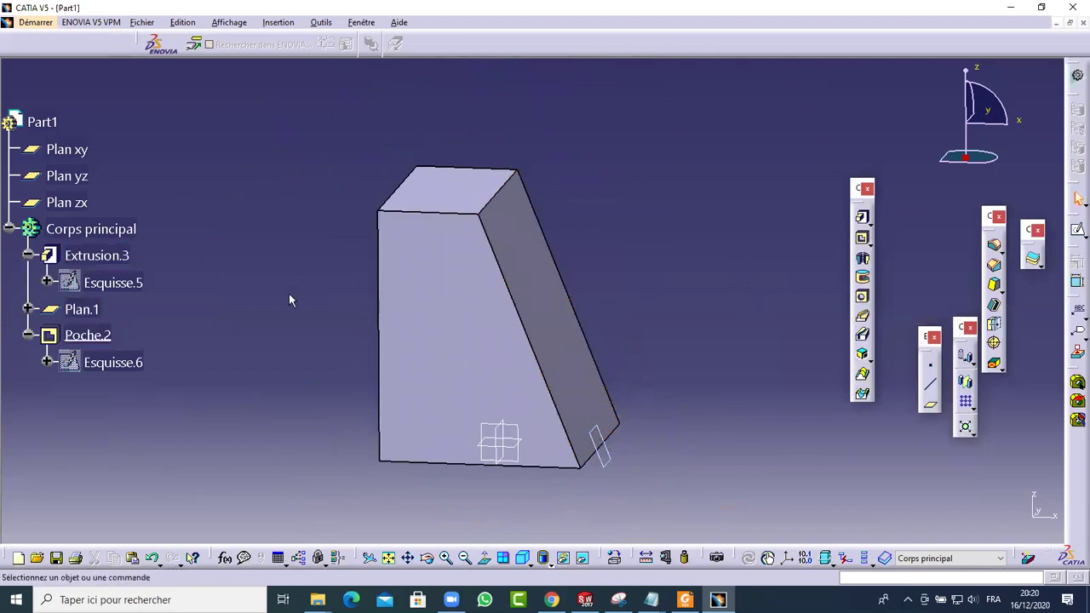
{"action": "middle_click_drag", "start_coordinate": [309, 290], "coordinate": [482, 430]}
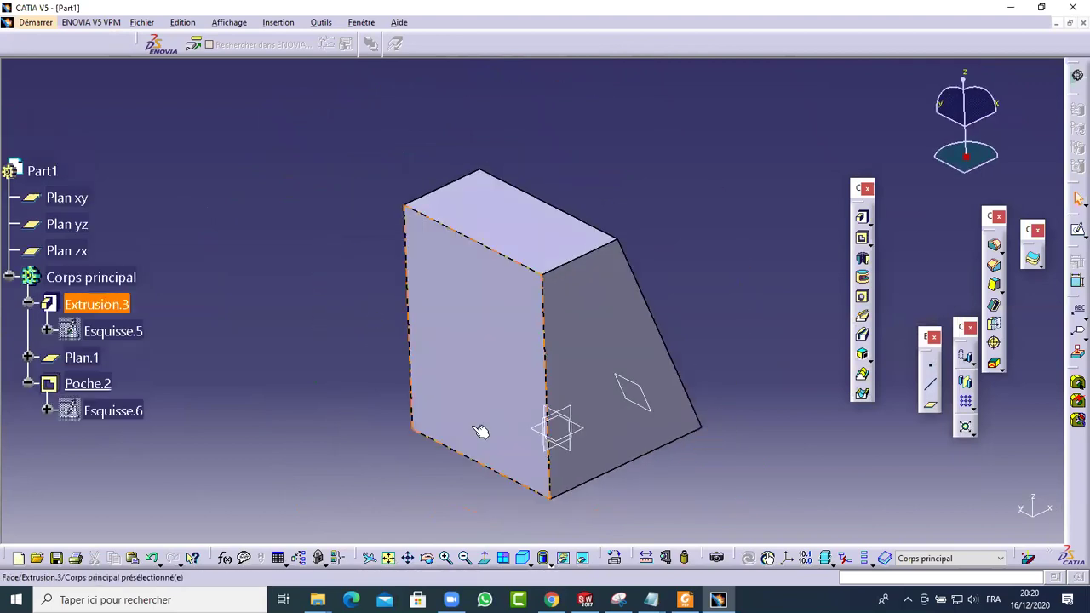
{"action": "middle_click_drag", "start_coordinate": [708, 187], "coordinate": [639, 294]}
{"action": "middle_click_drag", "start_coordinate": [440, 223], "coordinate": [334, 178]}
{"action": "scroll", "coordinate": [119, 223], "scroll_direction": "down", "scroll_amount": 3}
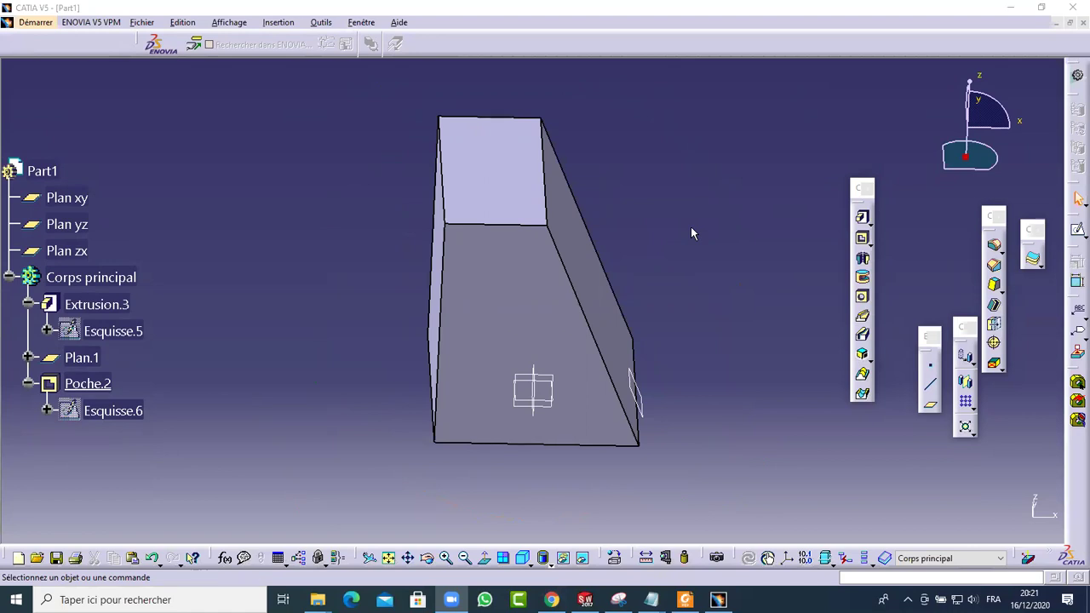
{"action": "mouse_move", "coordinate": [645, 219]}
{"action": "middle_mouse_down"}
{"action": "mouse_move", "coordinate": [609, 197]}
{"action": "mouse_move", "coordinate": [576, 275]}
{"action": "mouse_move", "coordinate": [633, 214]}
{"action": "middle_mouse_up"}
{"action": "middle_click_drag", "start_coordinate": [497, 348], "coordinate": [370, 299]}
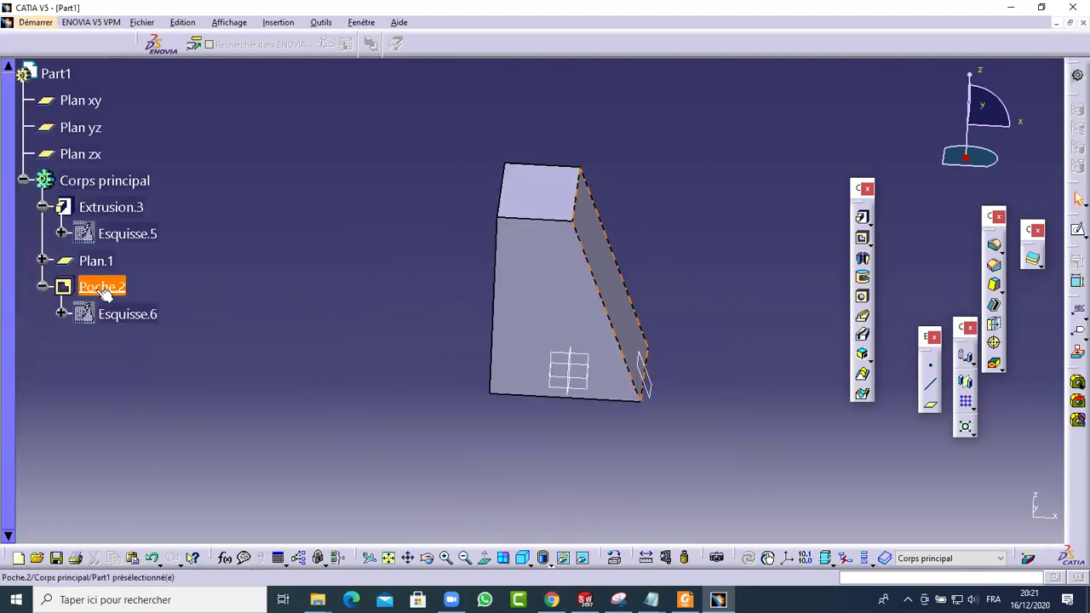
Step: Mirror the sloped pocket about the yz plane to cut the block's opposite side
{"action": "left_click", "coordinate": [43, 287]}
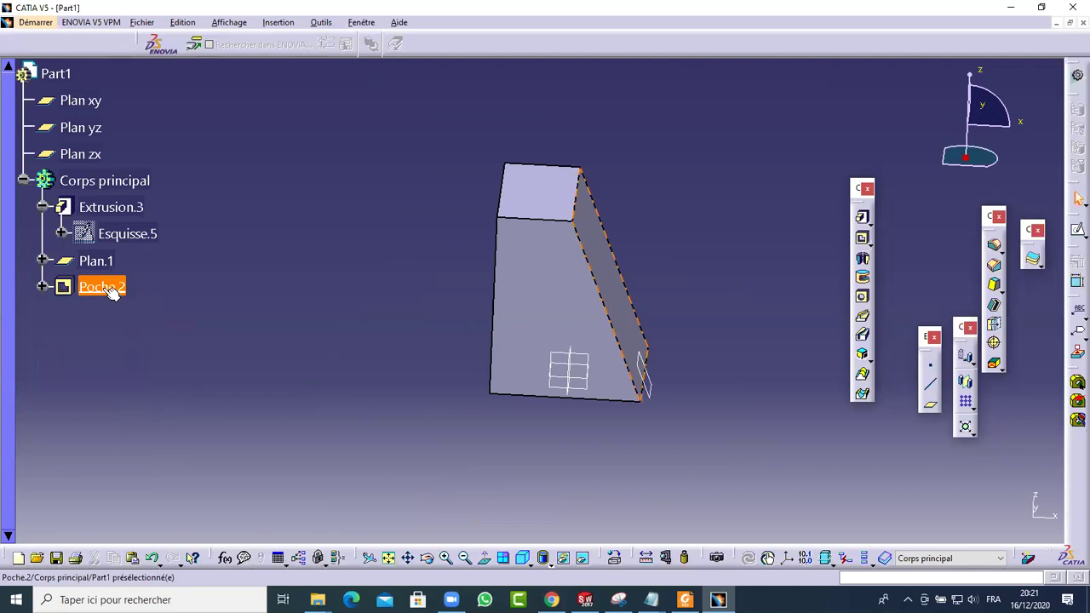
{"action": "left_click", "coordinate": [109, 289]}
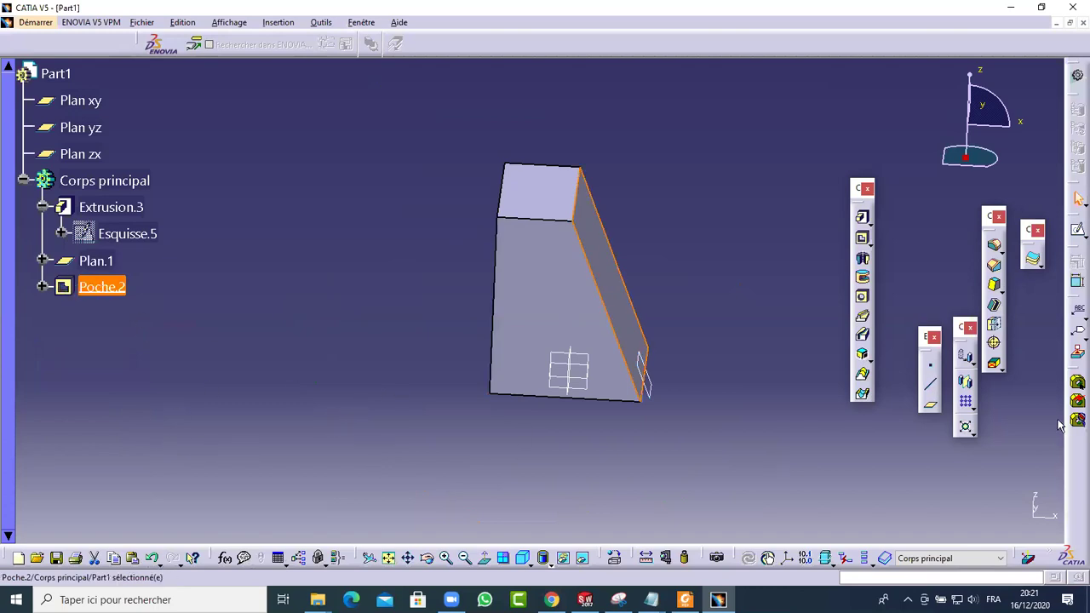
{"action": "left_click", "coordinate": [967, 385]}
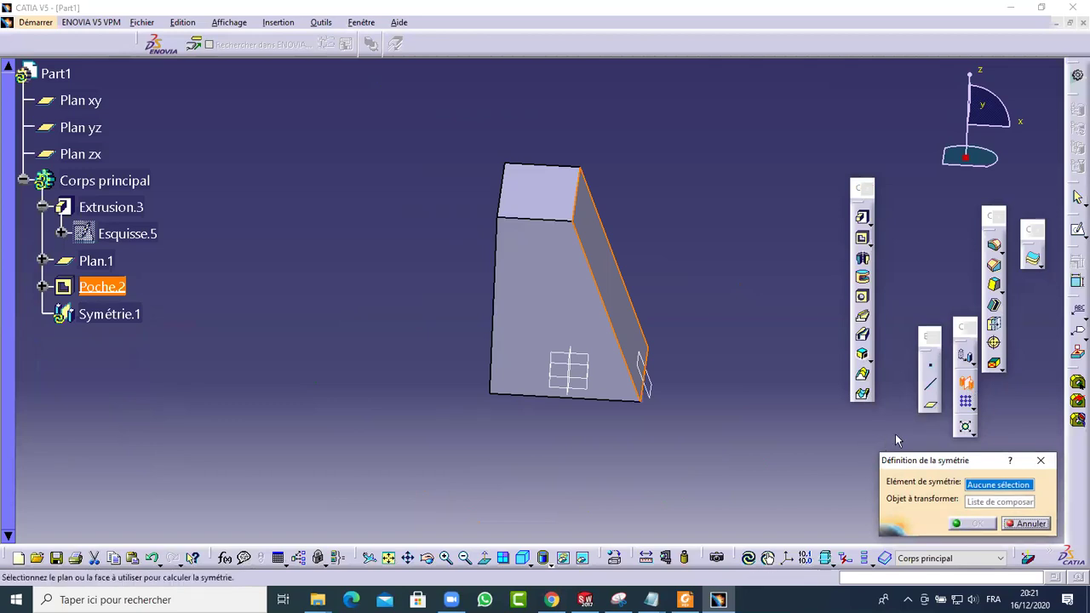
{"action": "middle_click_drag", "start_coordinate": [694, 412], "coordinate": [652, 409]}
{"action": "mouse_move", "coordinate": [522, 391]}
{"action": "middle_mouse_down"}
{"action": "mouse_move", "coordinate": [527, 469]}
{"action": "mouse_move", "coordinate": [527, 389]}
{"action": "middle_mouse_up"}
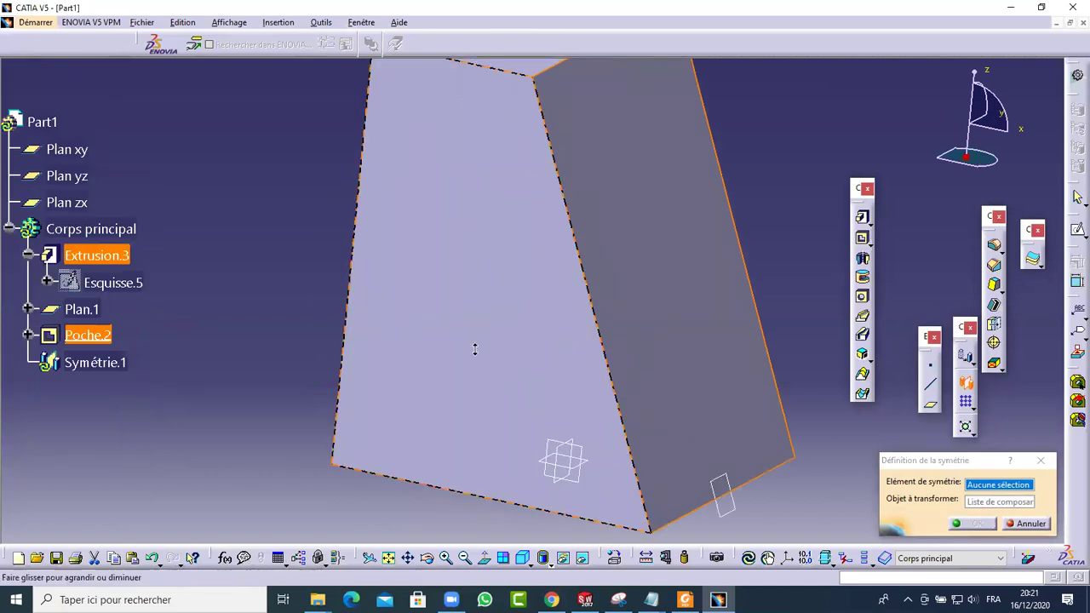
{"action": "middle_click_drag", "start_coordinate": [474, 348], "coordinate": [550, 401]}
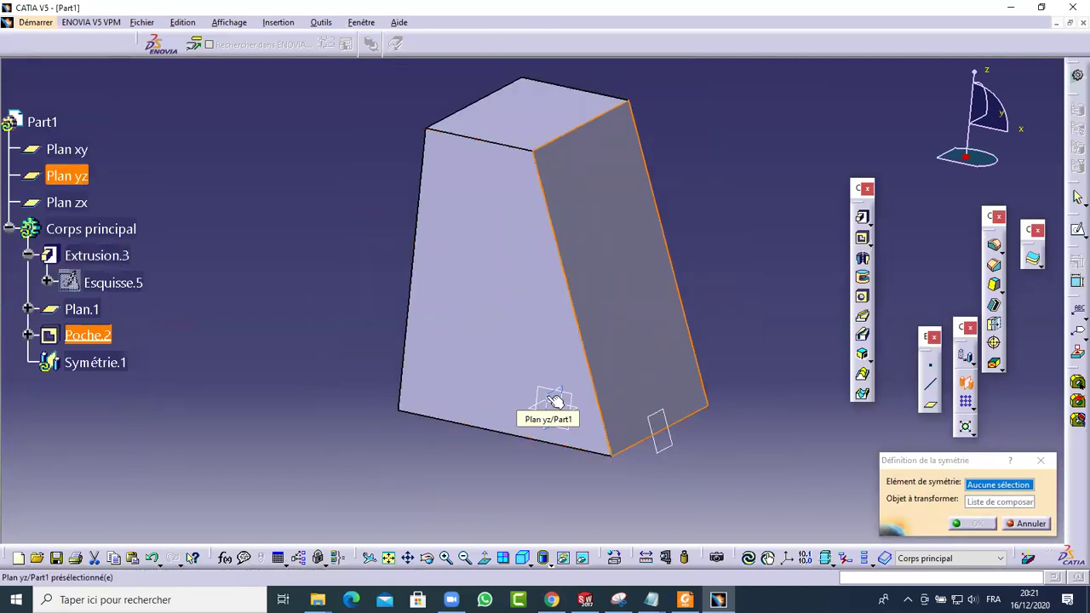
{"action": "left_click", "coordinate": [554, 400]}
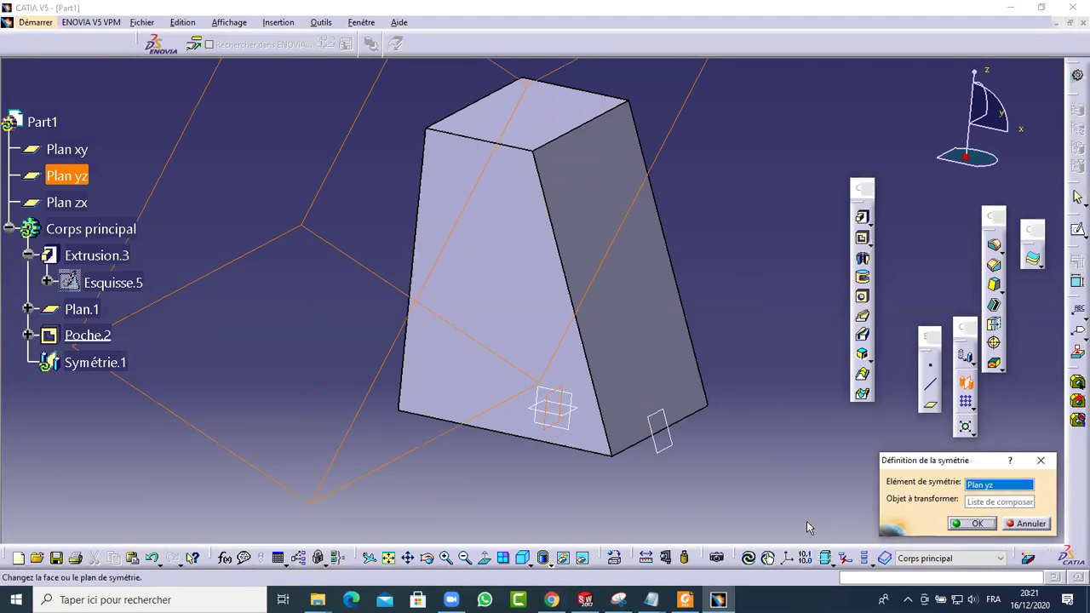
{"action": "middle_click_drag", "start_coordinate": [748, 331], "coordinate": [761, 413]}
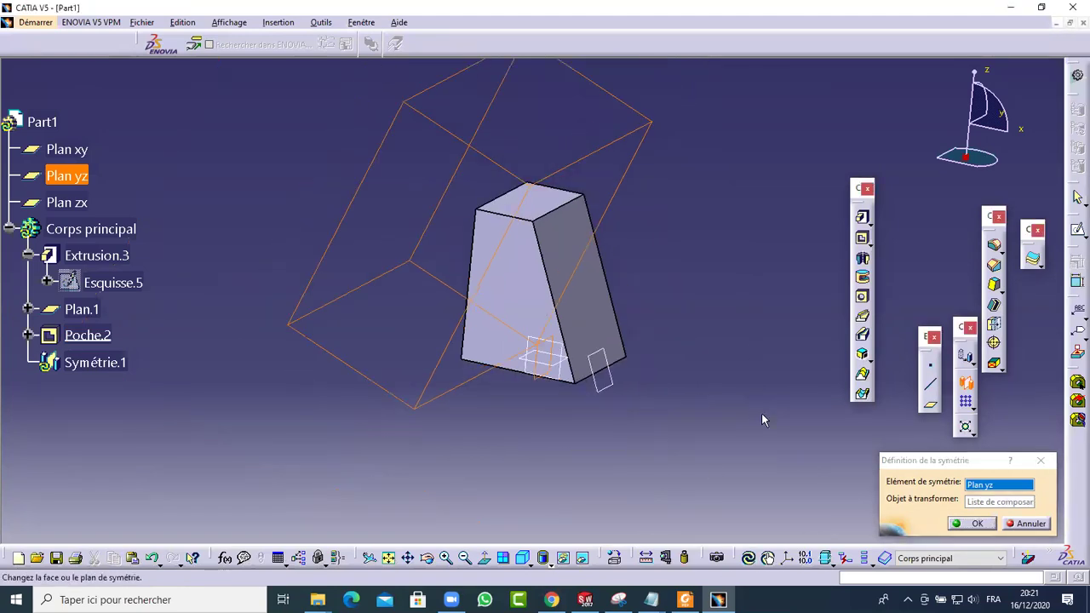
{"action": "left_click", "coordinate": [960, 524]}
{"action": "left_click", "coordinate": [847, 455]}
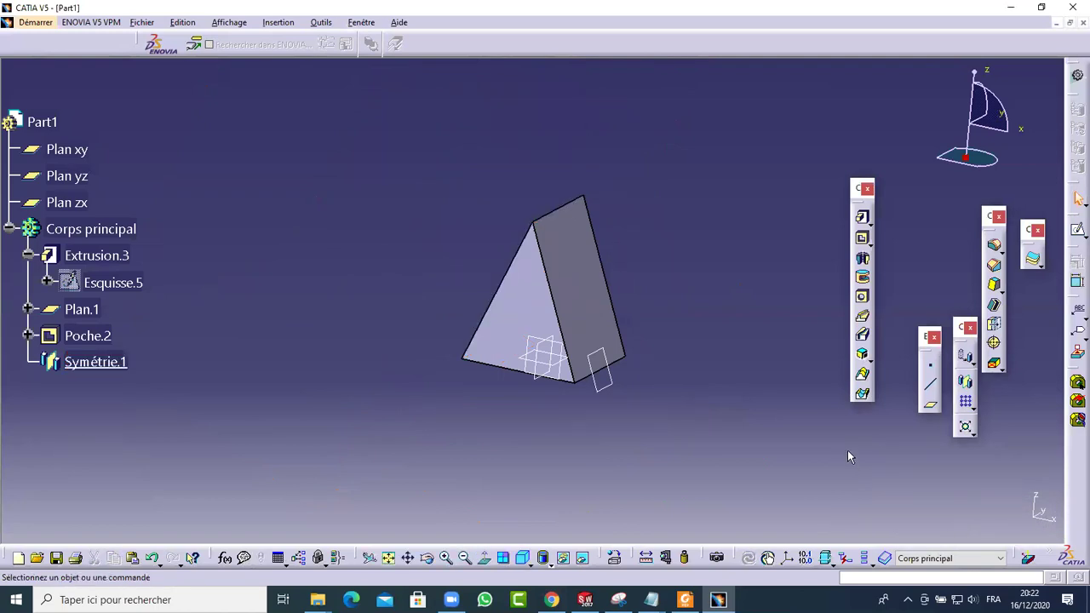
{"action": "middle_click_drag", "start_coordinate": [733, 287], "coordinate": [677, 313]}
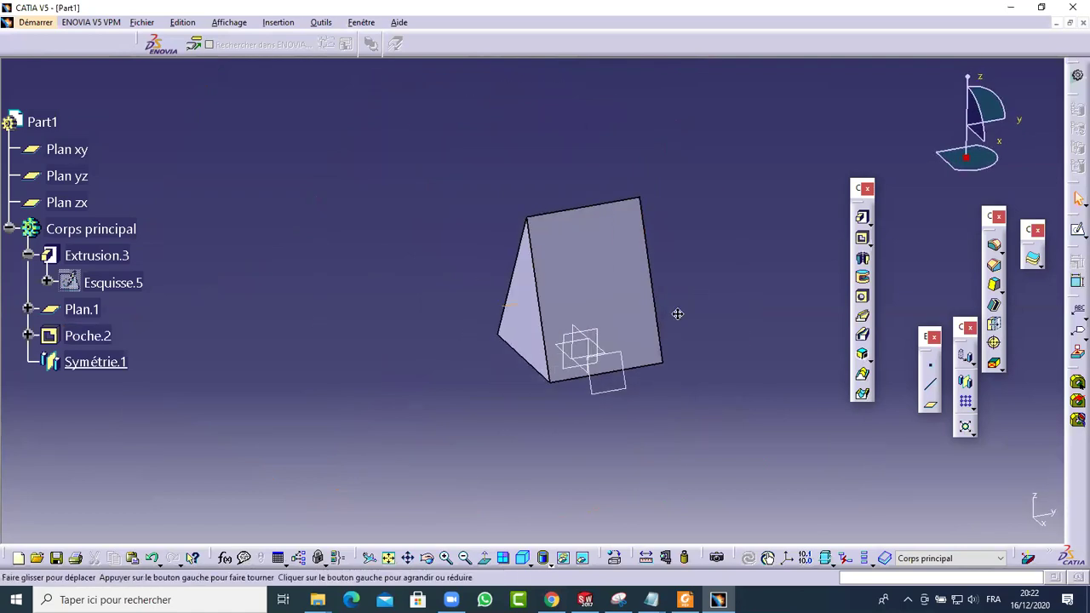
{"action": "middle_click_drag", "start_coordinate": [362, 326], "coordinate": [507, 330]}
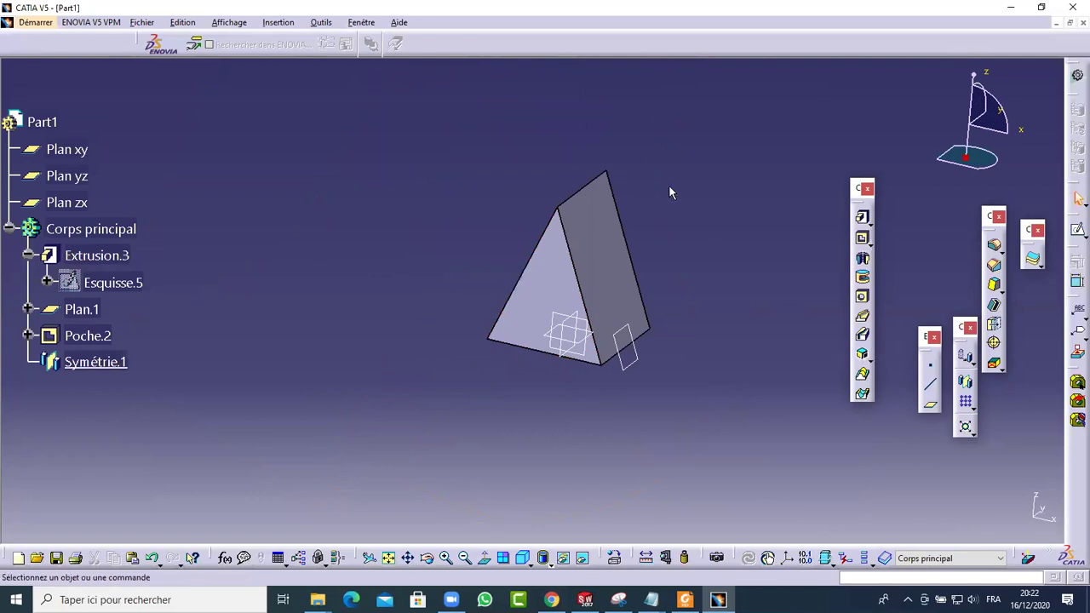
Step: Delete the mirror feature, keeping only the original sloped pocket
{"action": "left_click", "coordinate": [596, 312]}
{"action": "key", "text": "Delete"}
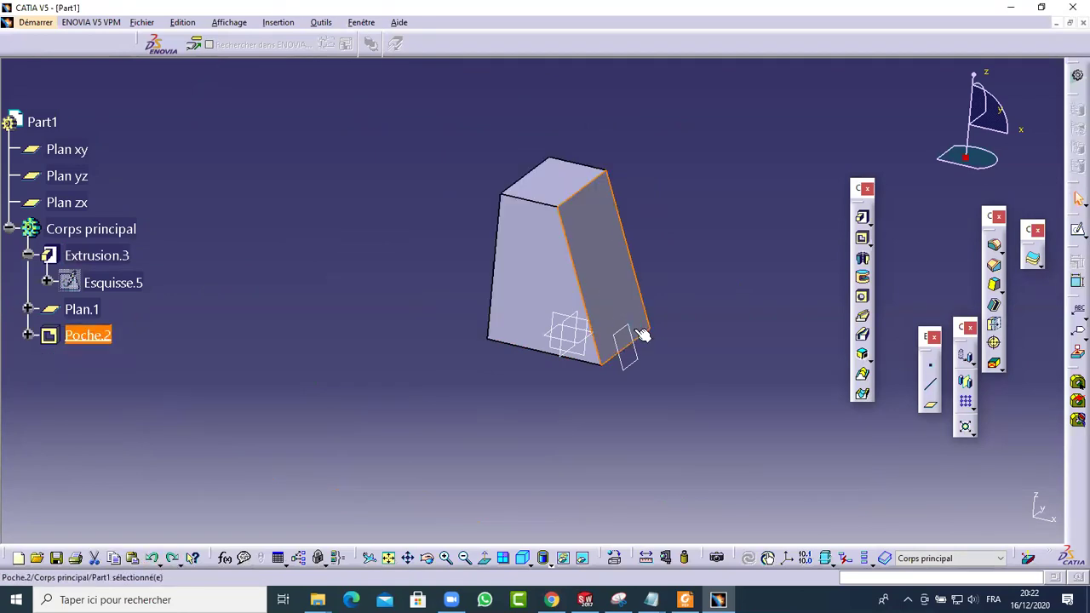
{"action": "left_click", "coordinate": [712, 358]}
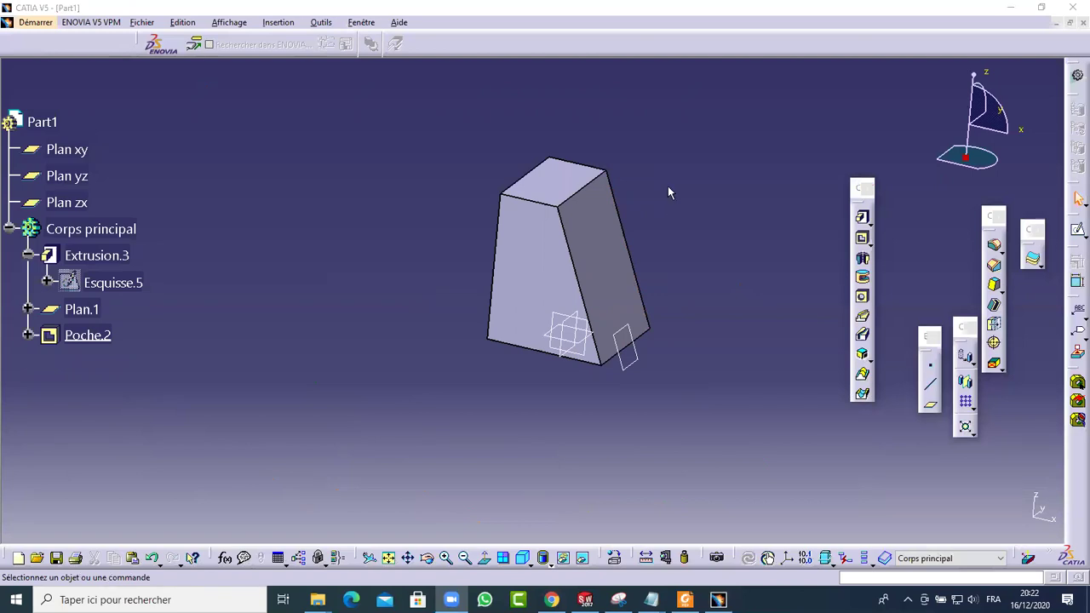
{"action": "left_click", "coordinate": [682, 216]}
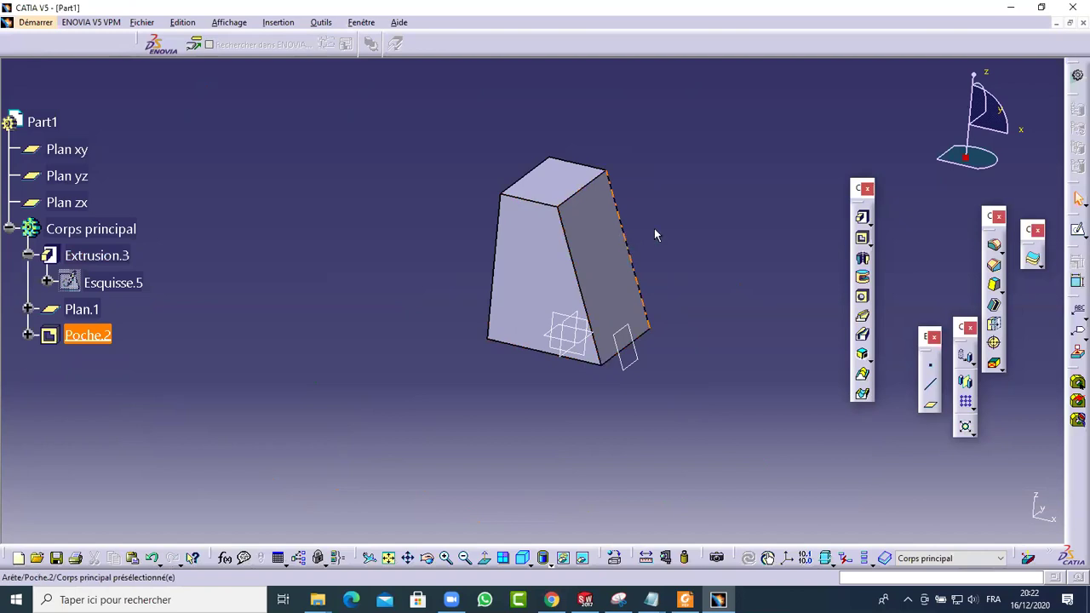
Step: Begin a circular pattern with the sloped pocket Poche.2 as the component to copy
{"action": "left_click", "coordinate": [973, 407]}
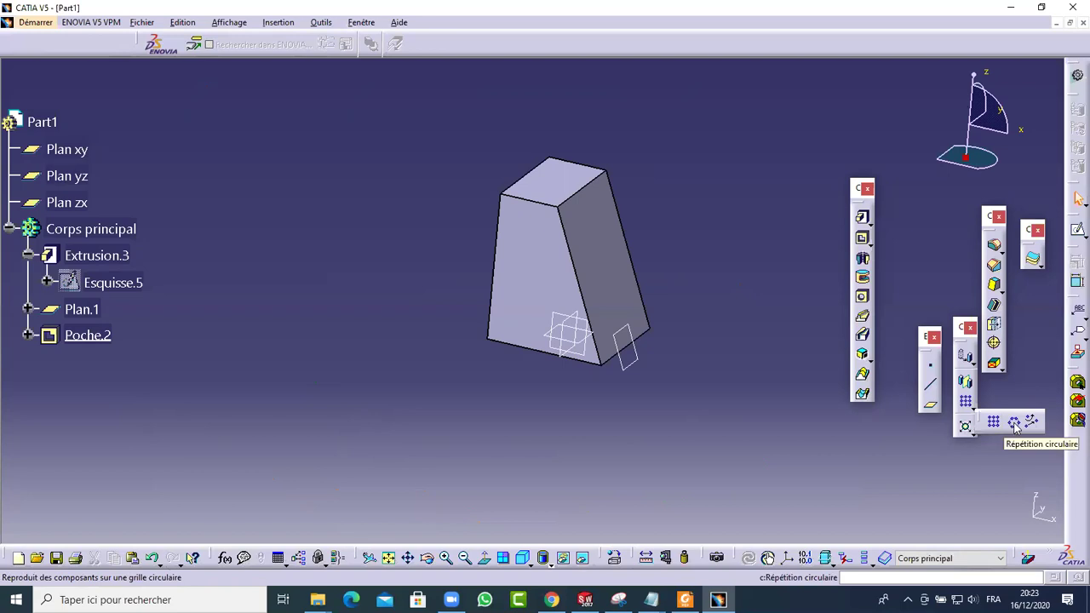
{"action": "left_click", "coordinate": [1014, 425]}
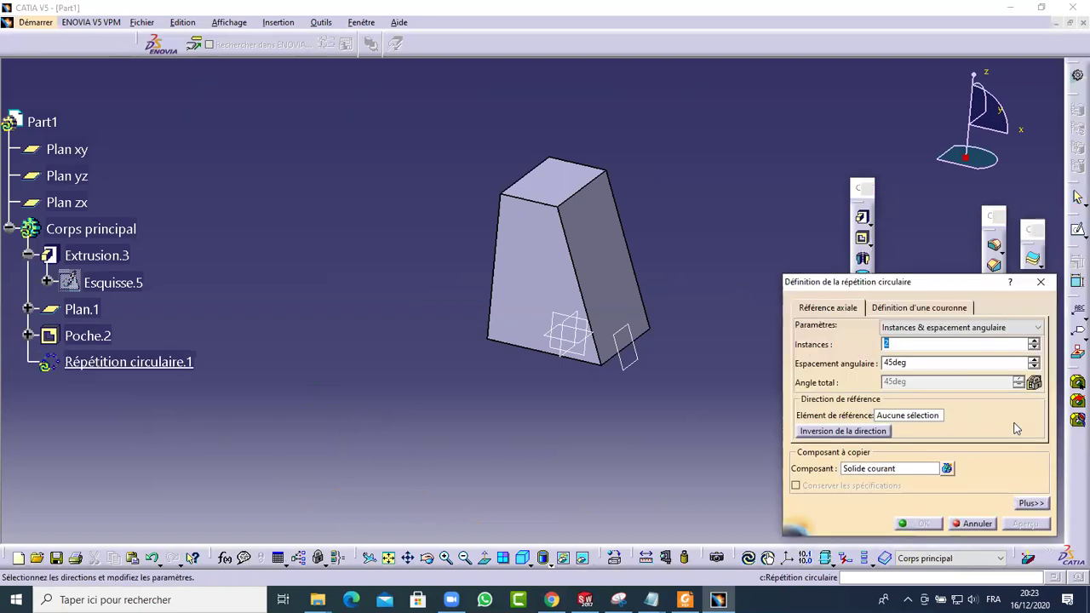
{"action": "left_click", "coordinate": [851, 470]}
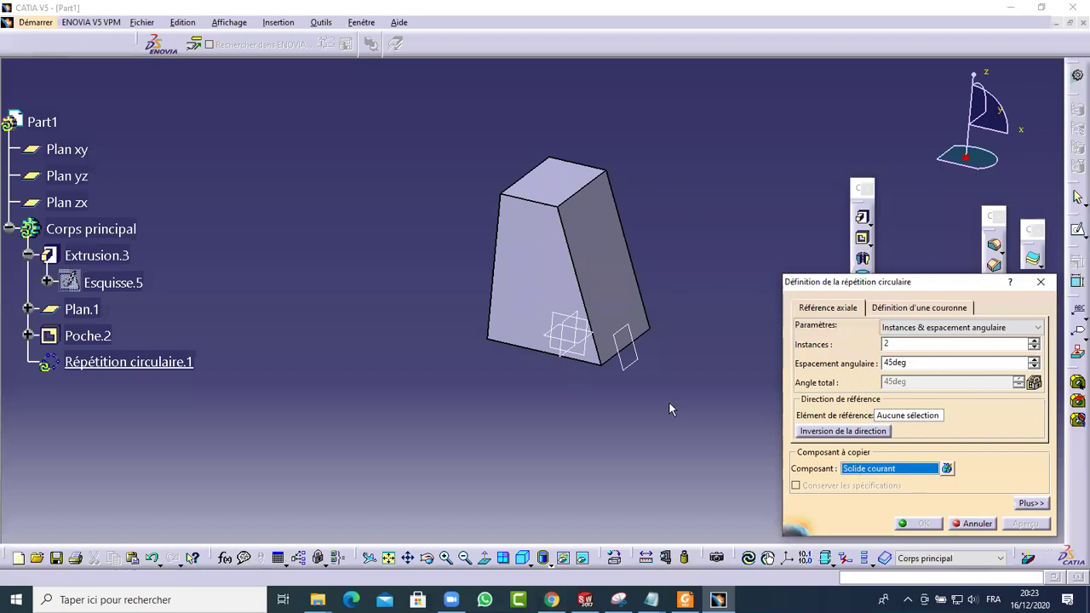
{"action": "left_click", "coordinate": [89, 335]}
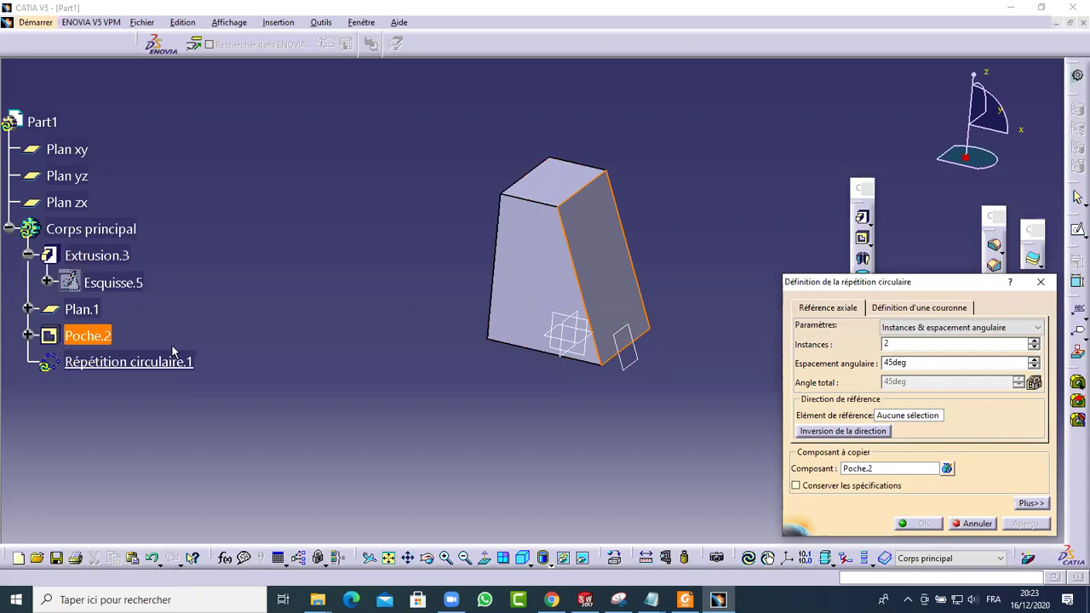
Step: Set the Z axis as the circular pattern's reference element
{"action": "left_click", "coordinate": [904, 421]}
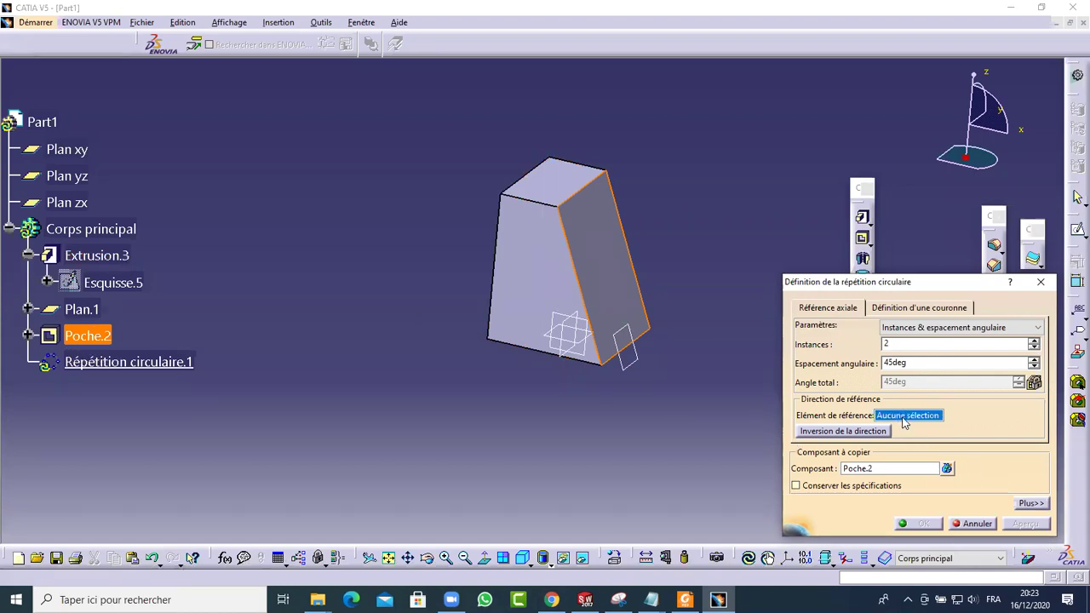
{"action": "right_click", "coordinate": [901, 417]}
{"action": "left_click", "coordinate": [890, 417]}
{"action": "middle_click_drag", "start_coordinate": [648, 426], "coordinate": [651, 378]}
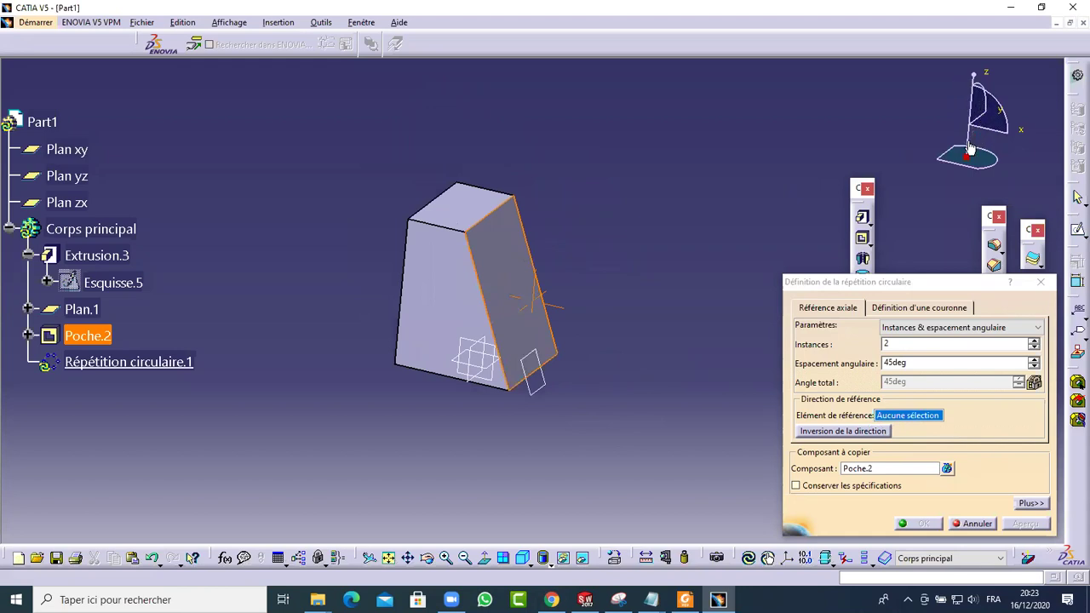
{"action": "left_click_drag", "start_coordinate": [962, 158], "coordinate": [968, 113]}
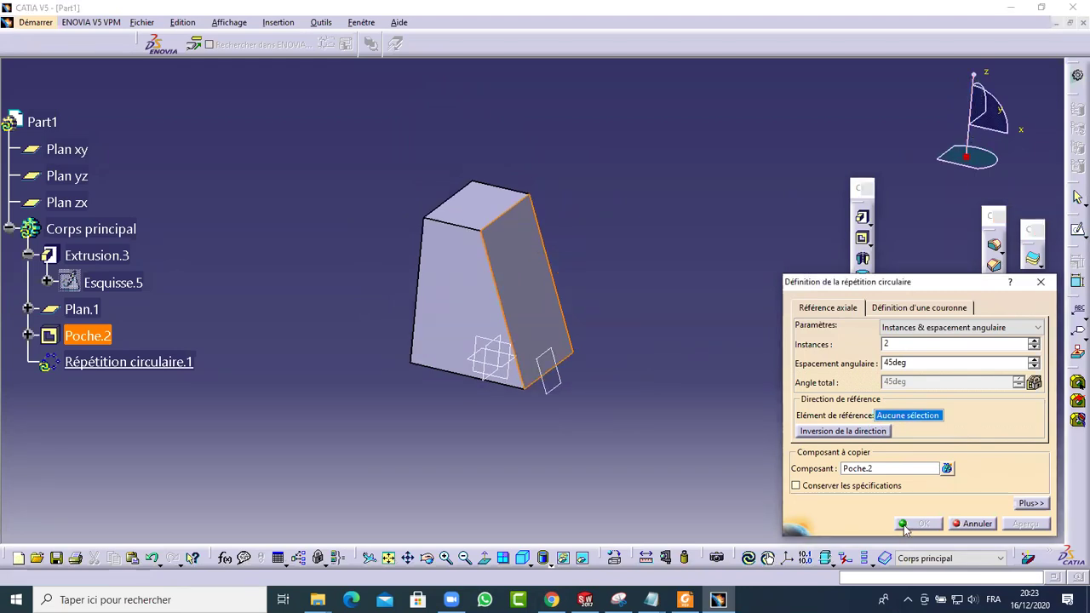
{"action": "right_click", "coordinate": [901, 417]}
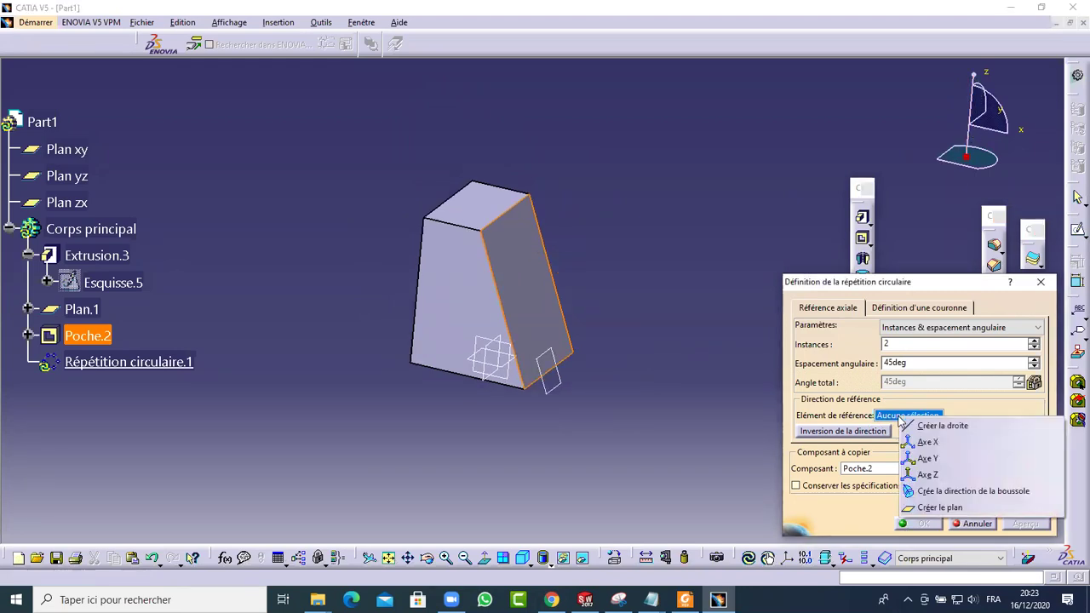
{"action": "left_click", "coordinate": [925, 475]}
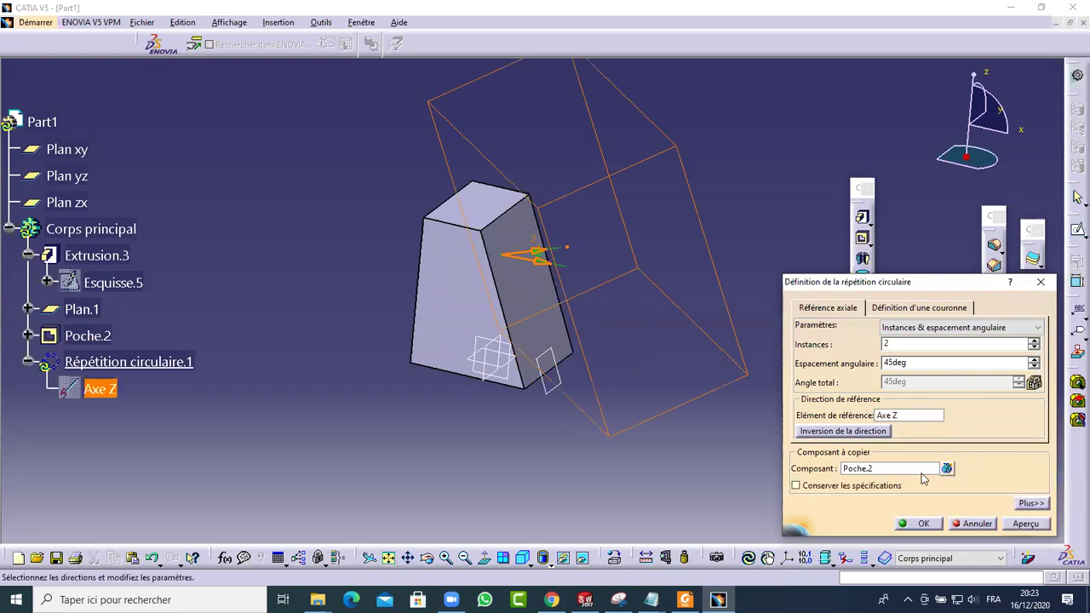
Step: Set the circular pattern to a full crown (Couronne entière) with 4 instances, preview it and create it
{"action": "left_click", "coordinate": [906, 330]}
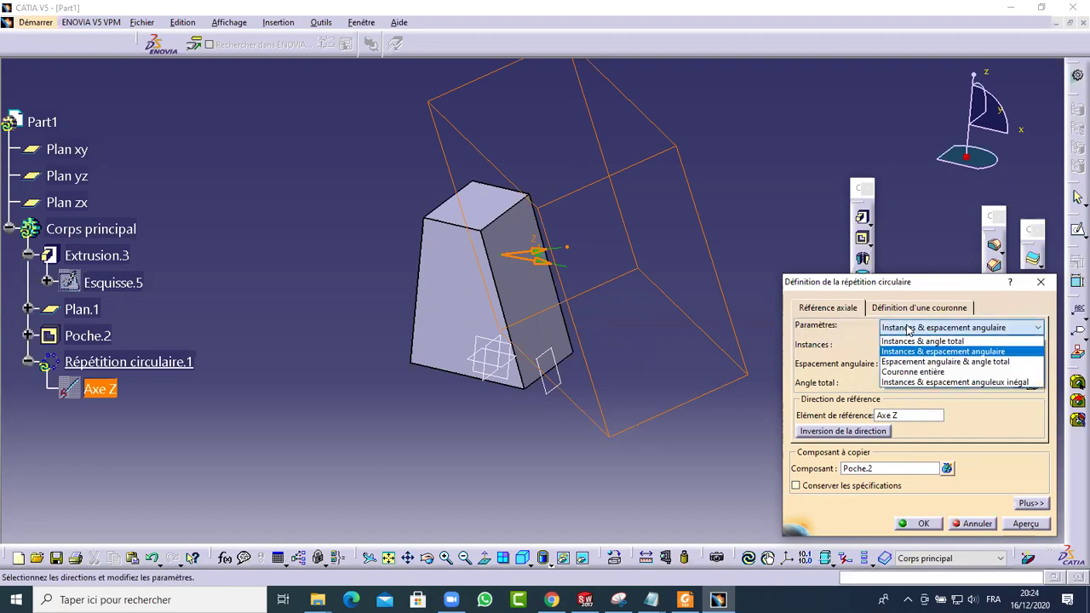
{"action": "left_click", "coordinate": [913, 372]}
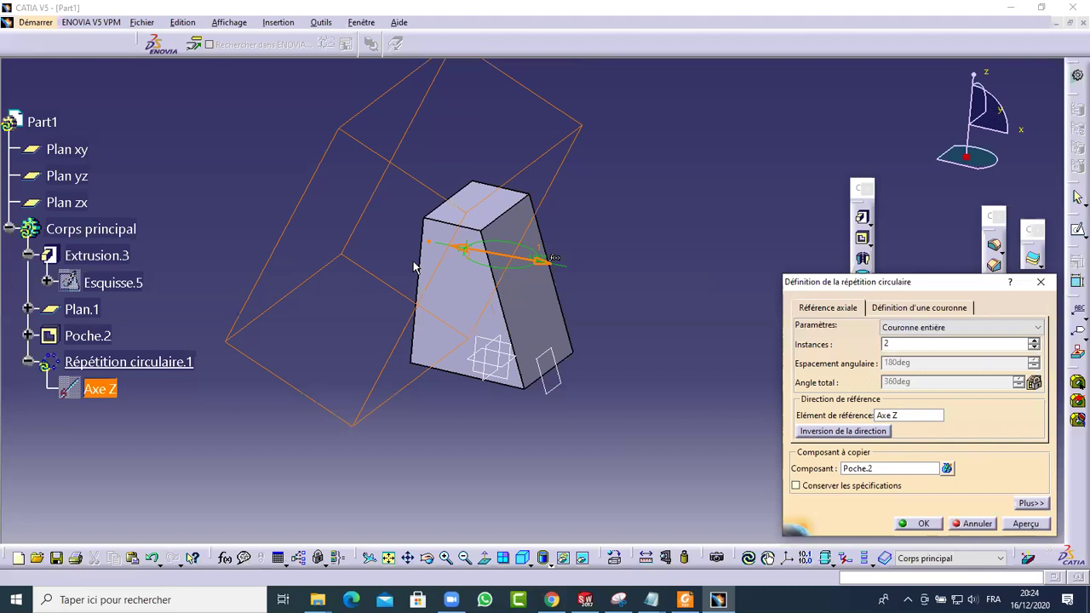
{"action": "left_click", "coordinate": [1034, 339]}
{"action": "left_click", "coordinate": [1035, 340]}
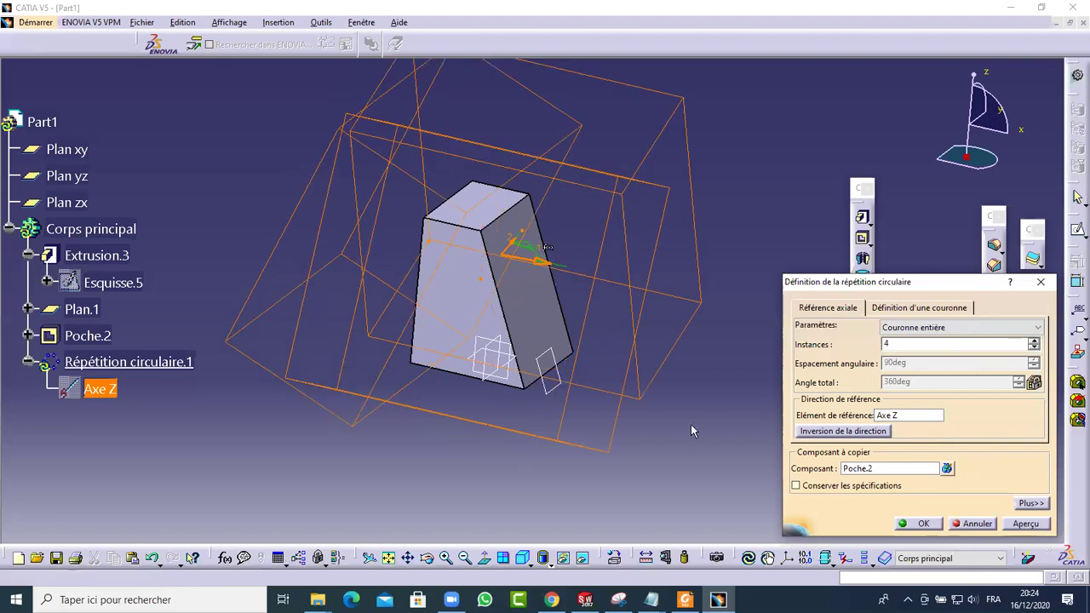
{"action": "scroll", "coordinate": [667, 366], "scroll_direction": "down", "scroll_amount": 2}
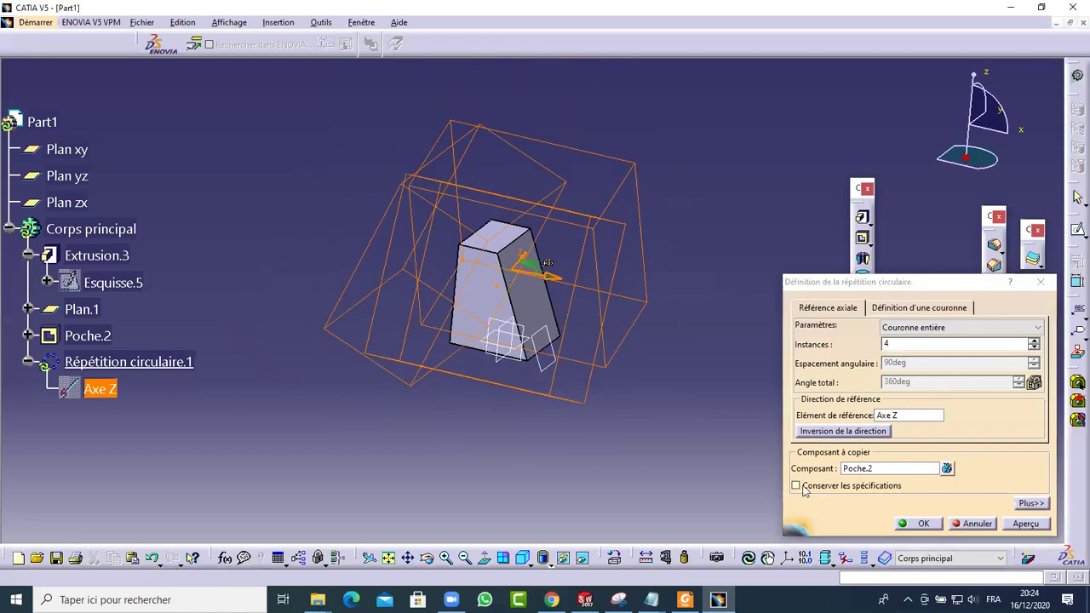
{"action": "left_click", "coordinate": [1025, 523]}
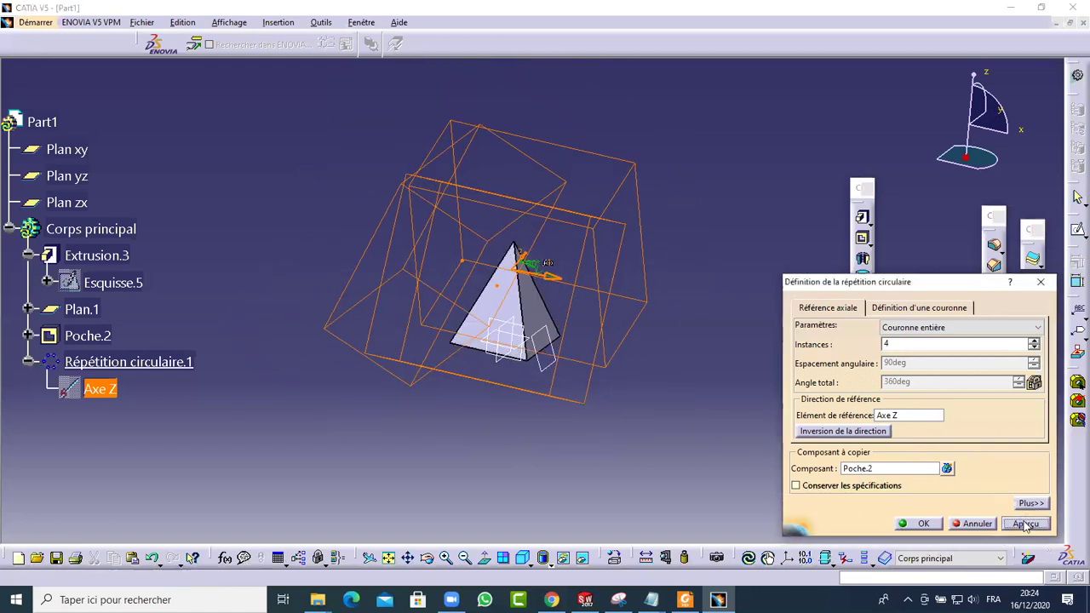
{"action": "middle_click_drag", "start_coordinate": [695, 416], "coordinate": [686, 384]}
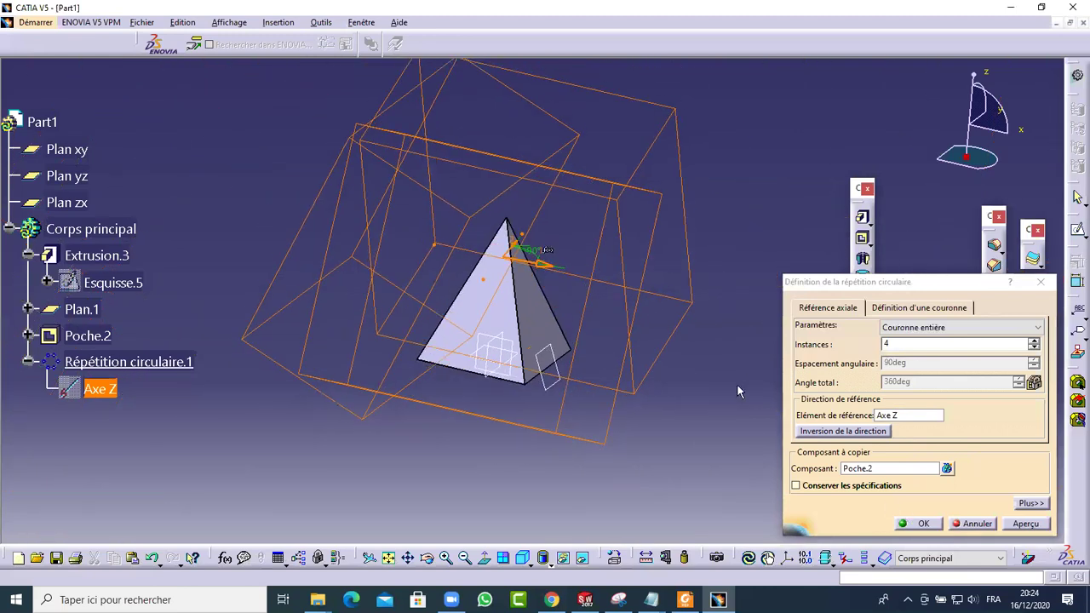
{"action": "left_click", "coordinate": [917, 524]}
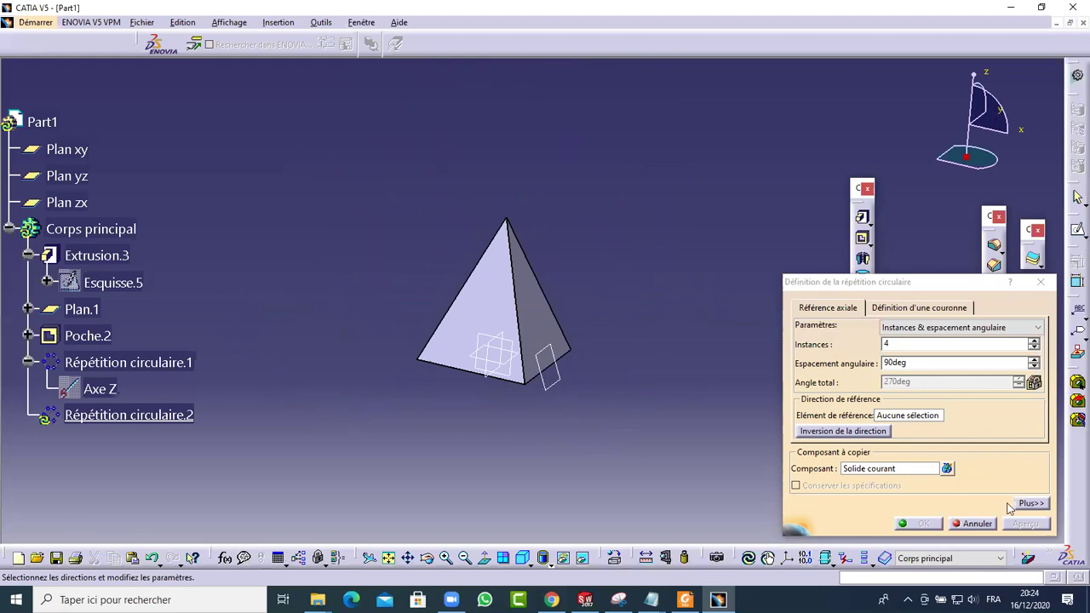
{"action": "left_click", "coordinate": [980, 524]}
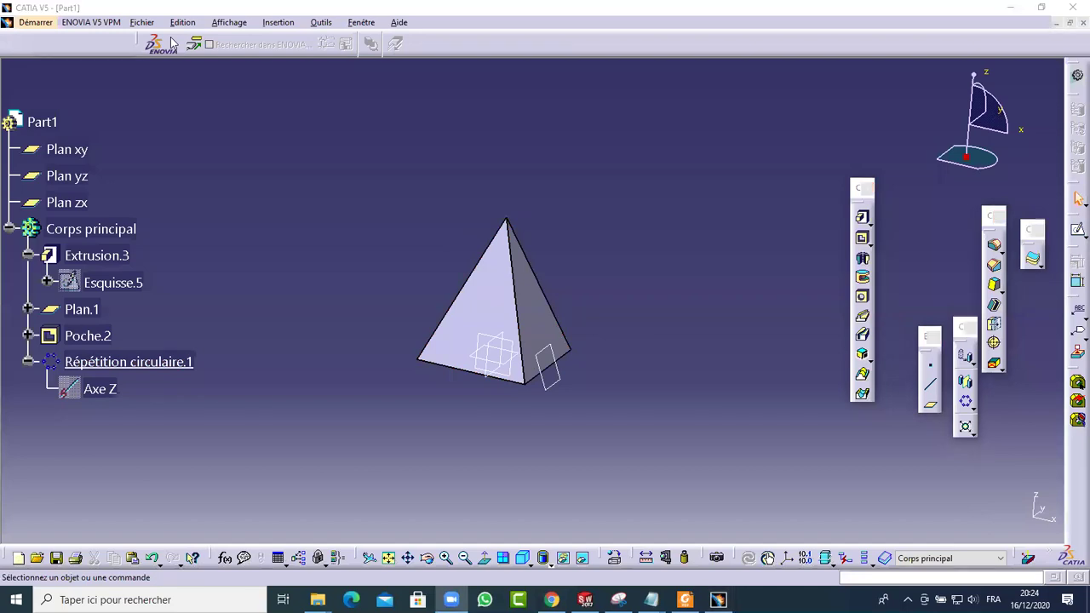
Step: Undo the circular pattern and restore the model to the block with the single sloped pocket Poche.2
{"action": "mouse_move", "coordinate": [630, 182]}
{"action": "middle_mouse_down"}
{"action": "mouse_move", "coordinate": [628, 209]}
{"action": "mouse_move", "coordinate": [619, 195]}
{"action": "middle_mouse_up"}
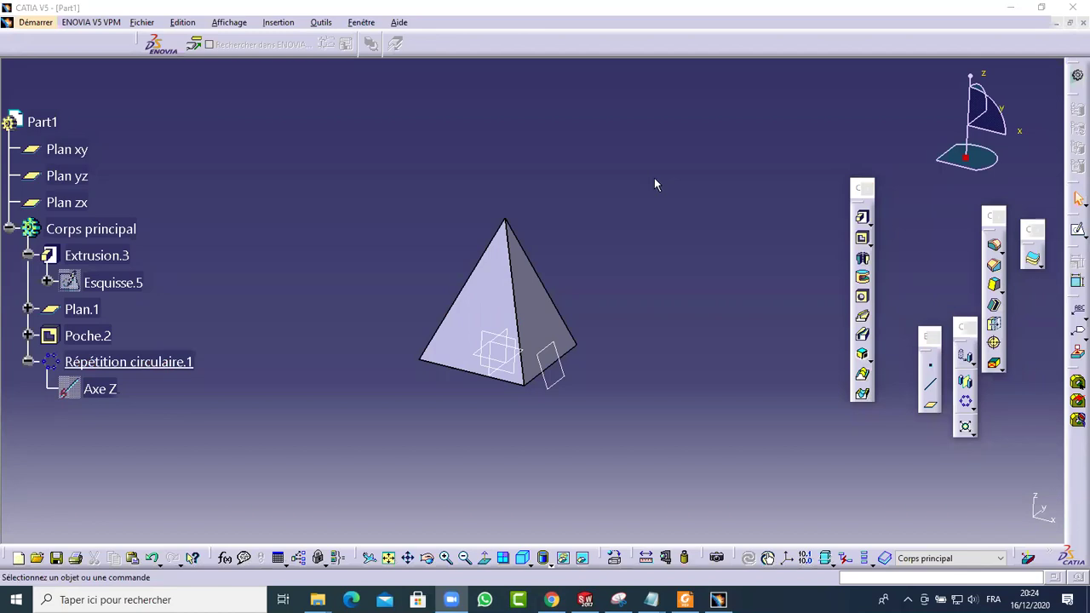
{"action": "middle_click_drag", "start_coordinate": [577, 278], "coordinate": [529, 187]}
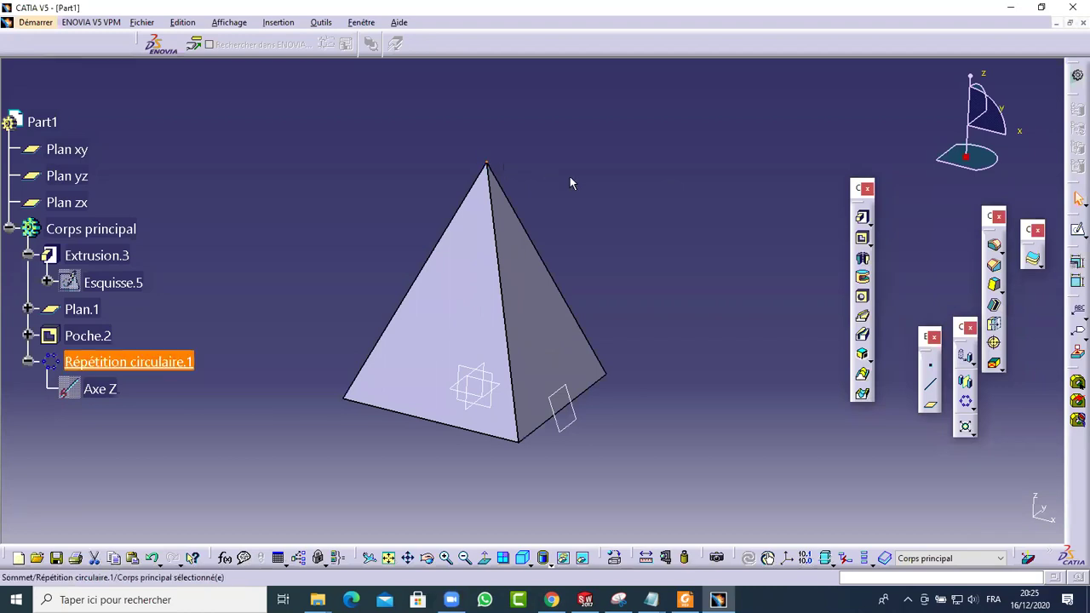
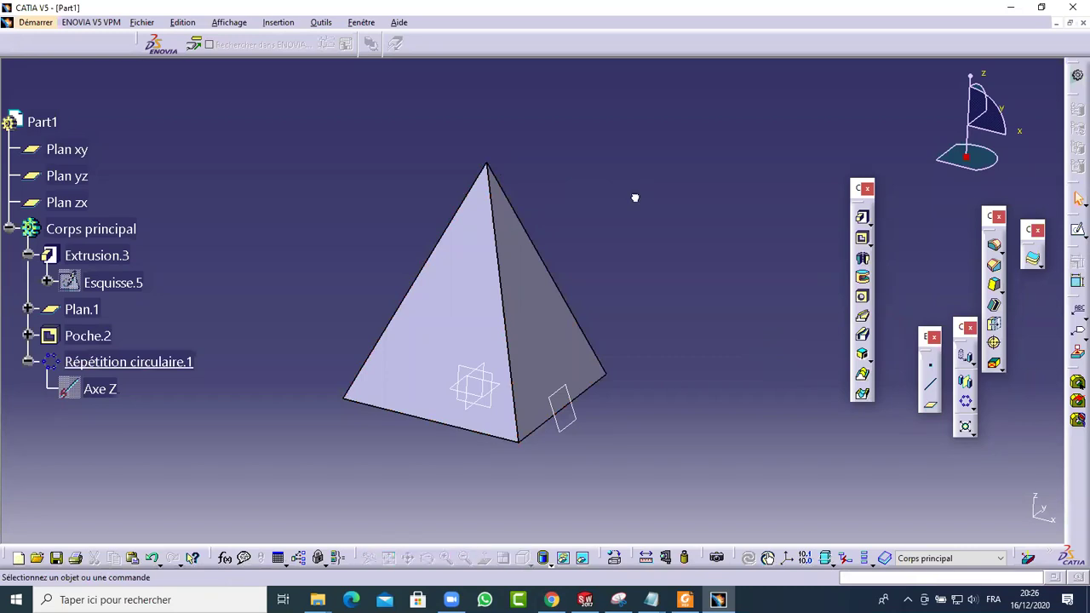
{"action": "key", "text": "ctrl+z"}
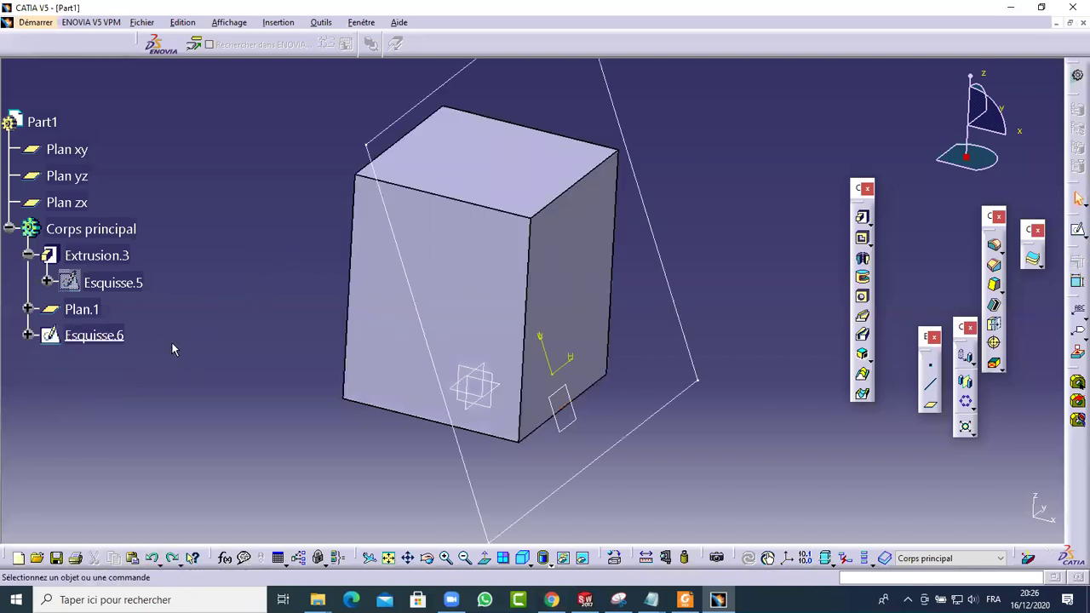
{"action": "left_click", "coordinate": [153, 558]}
{"action": "left_click", "coordinate": [172, 557]}
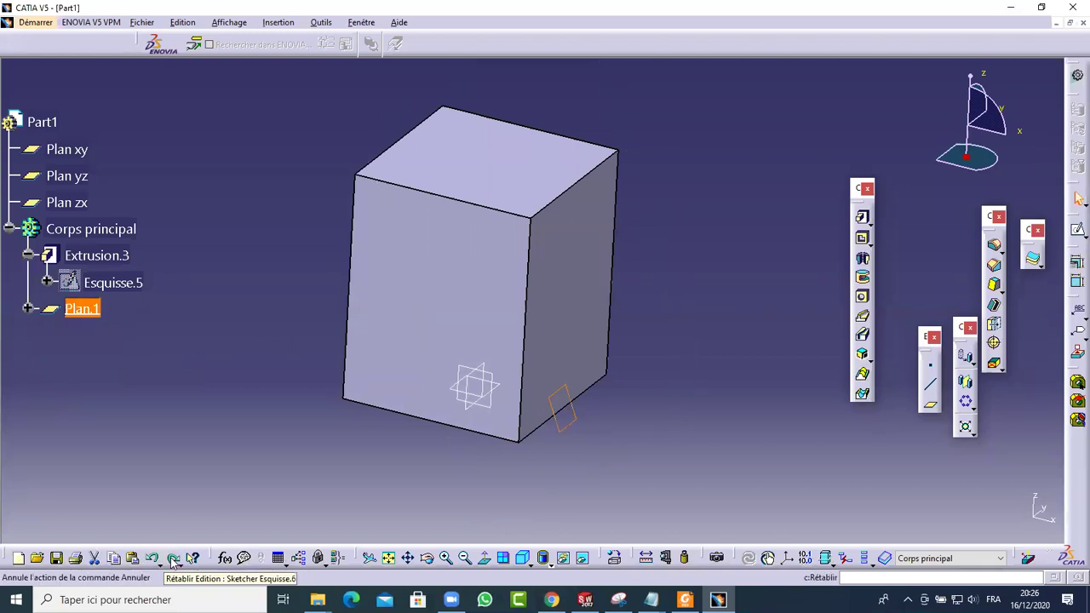
{"action": "left_click", "coordinate": [172, 558]}
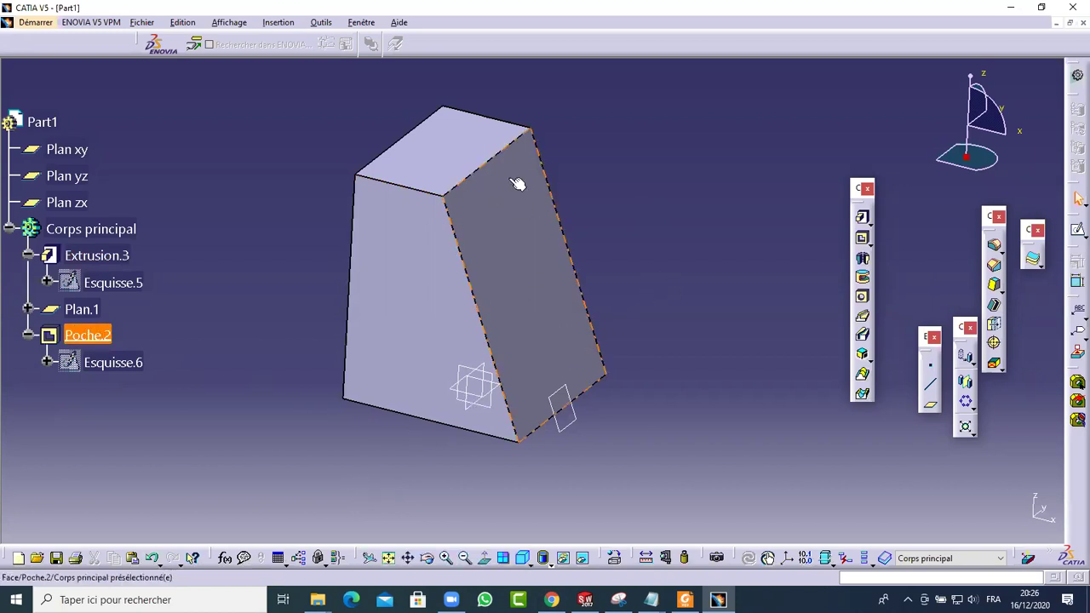
Step: Sketch a vertical line on Plan yz from the origin to above the block's top face, then leave the sketch
{"action": "left_click", "coordinate": [467, 385]}
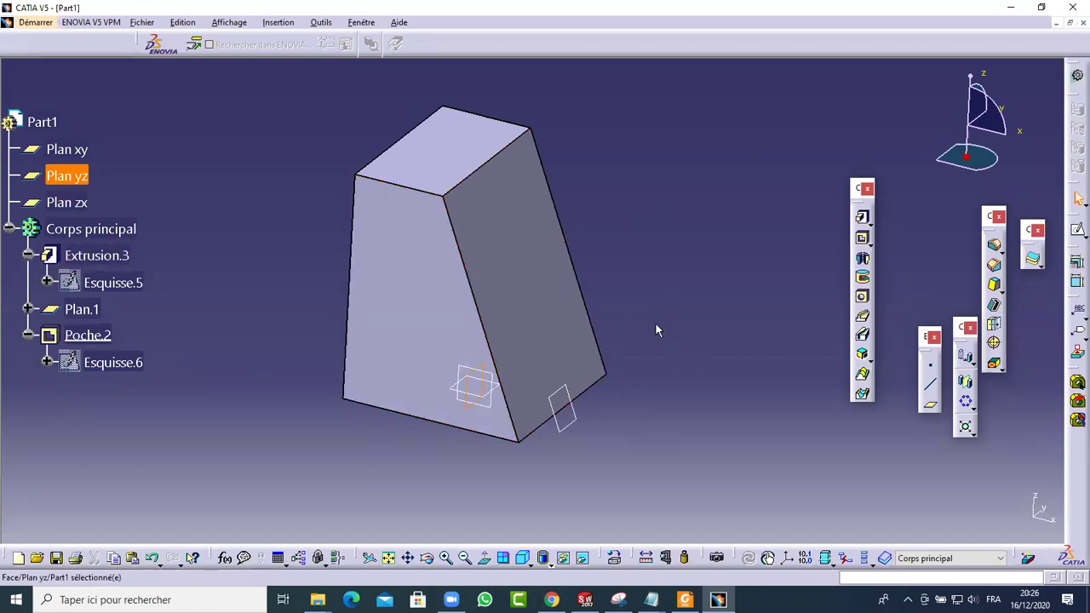
{"action": "left_click", "coordinate": [1077, 230]}
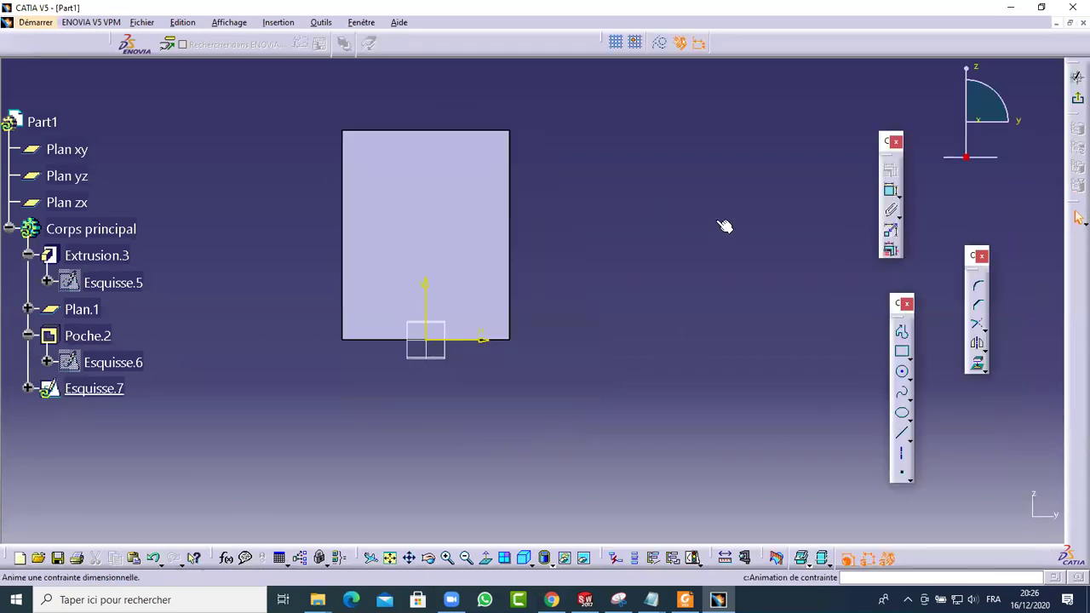
{"action": "left_click", "coordinate": [902, 432]}
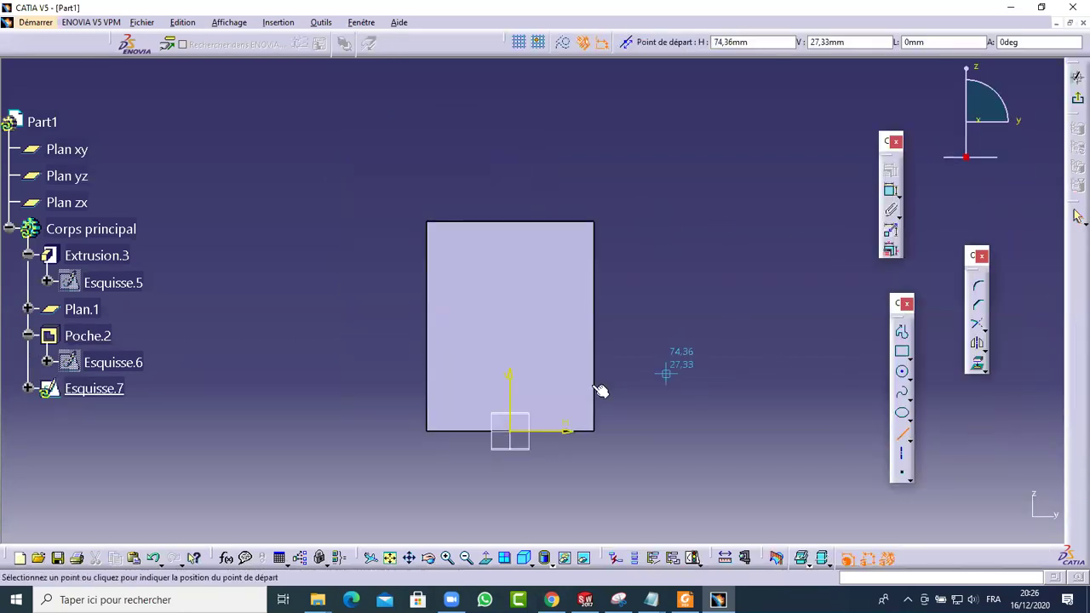
{"action": "left_click", "coordinate": [518, 434]}
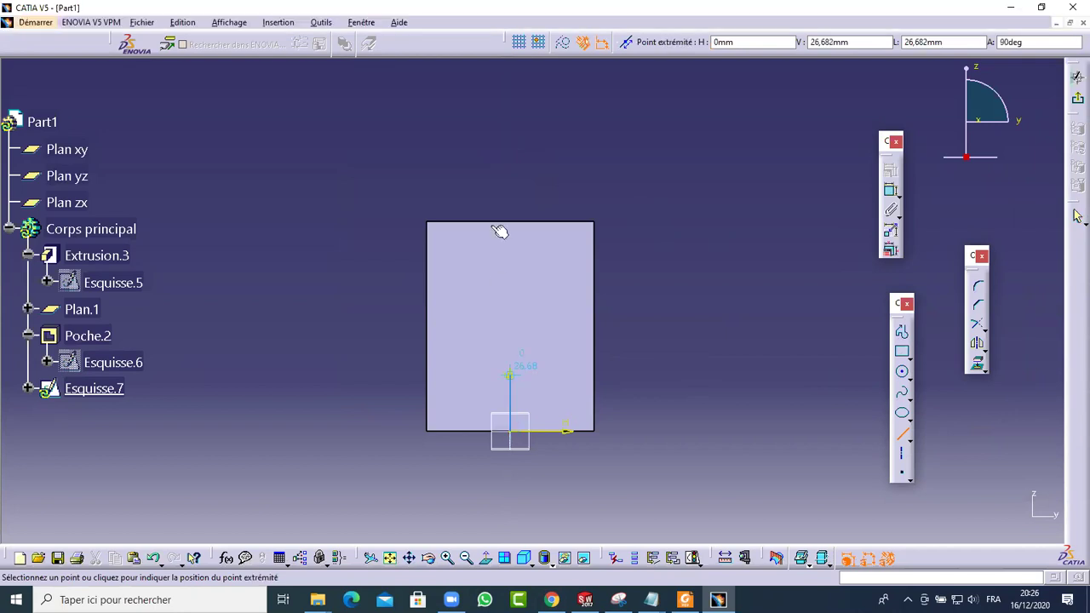
{"action": "left_click", "coordinate": [509, 173]}
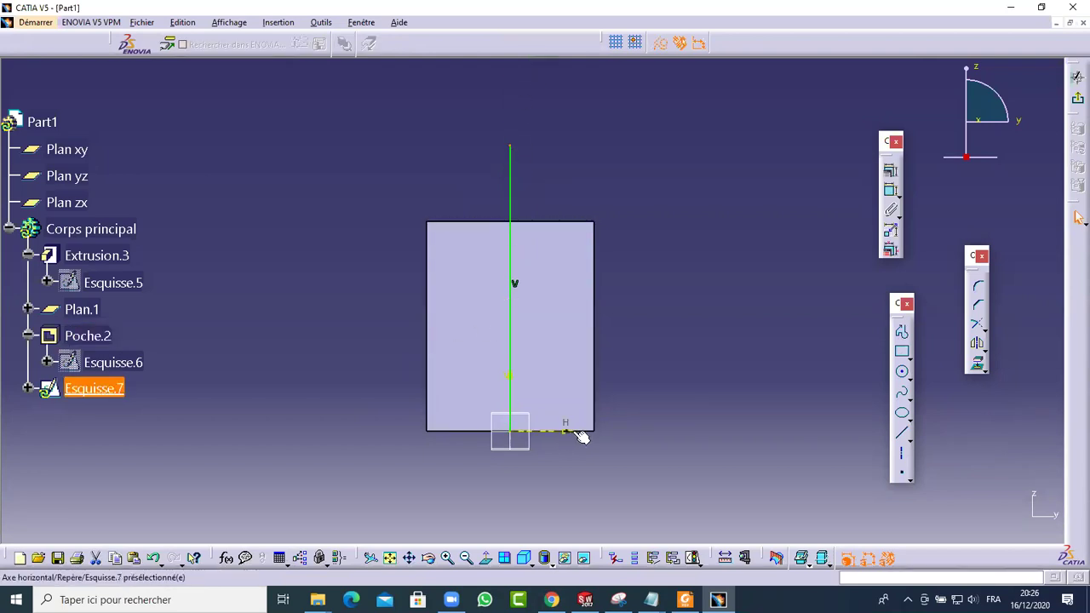
{"action": "left_click", "coordinate": [676, 369]}
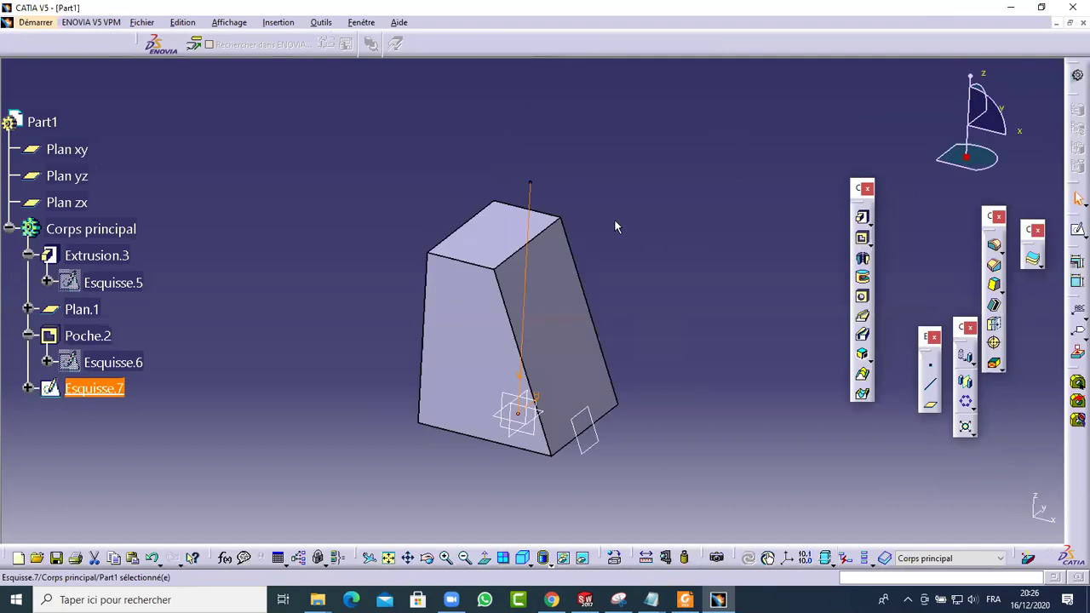
{"action": "left_click", "coordinate": [617, 226]}
Step: Define a plane of type Angle/Normal à un plan with the sketched vertical line as rotation axis and Plan yz as reference
{"action": "middle_click_drag", "start_coordinate": [343, 365], "coordinate": [366, 255]}
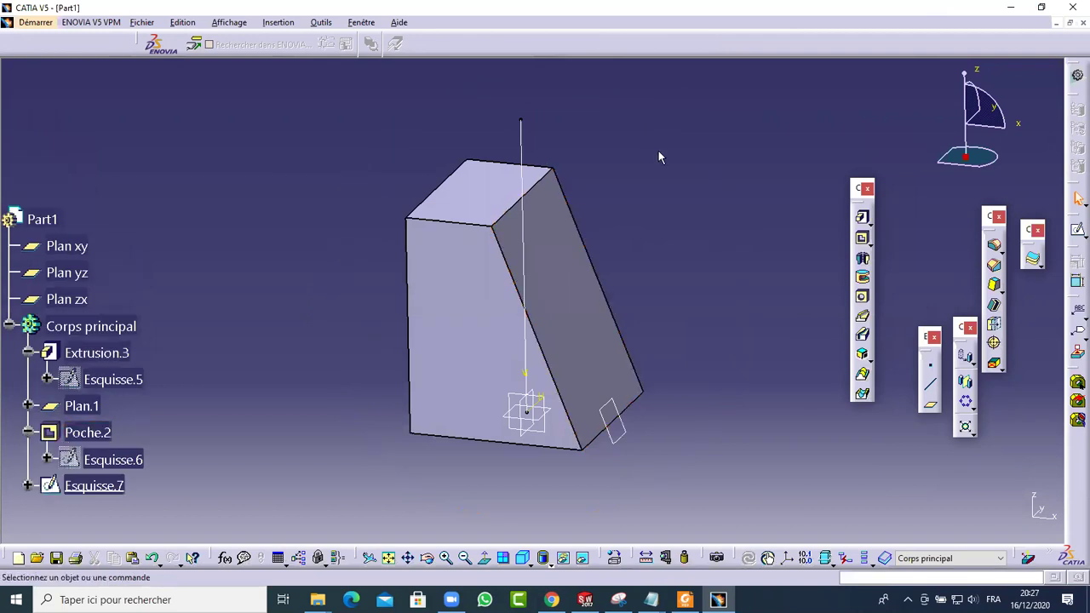
{"action": "scroll", "coordinate": [110, 281], "scroll_direction": "down", "scroll_amount": 3}
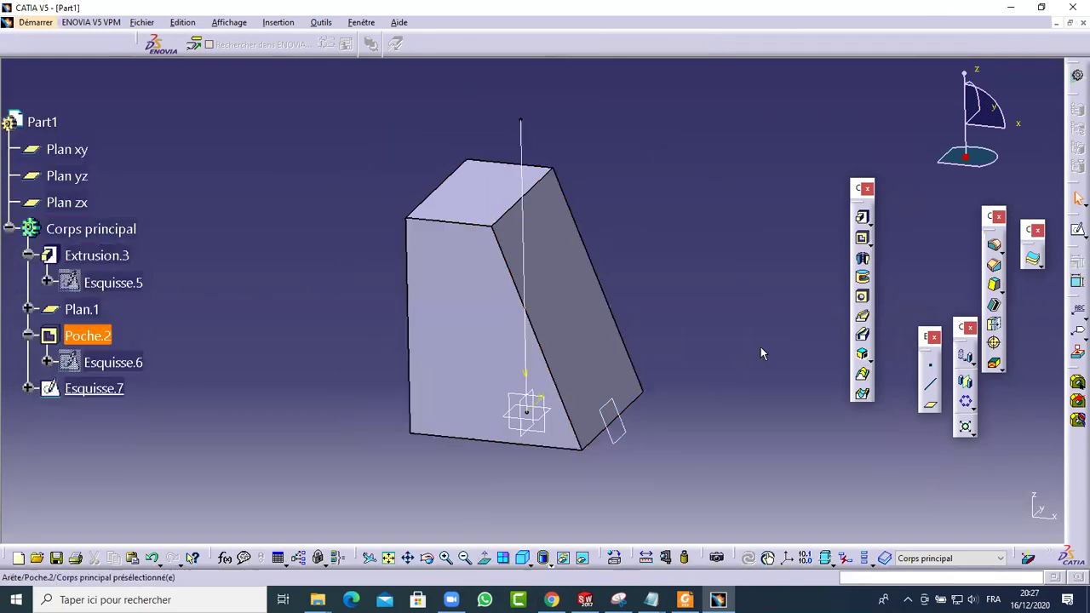
{"action": "left_click", "coordinate": [932, 412]}
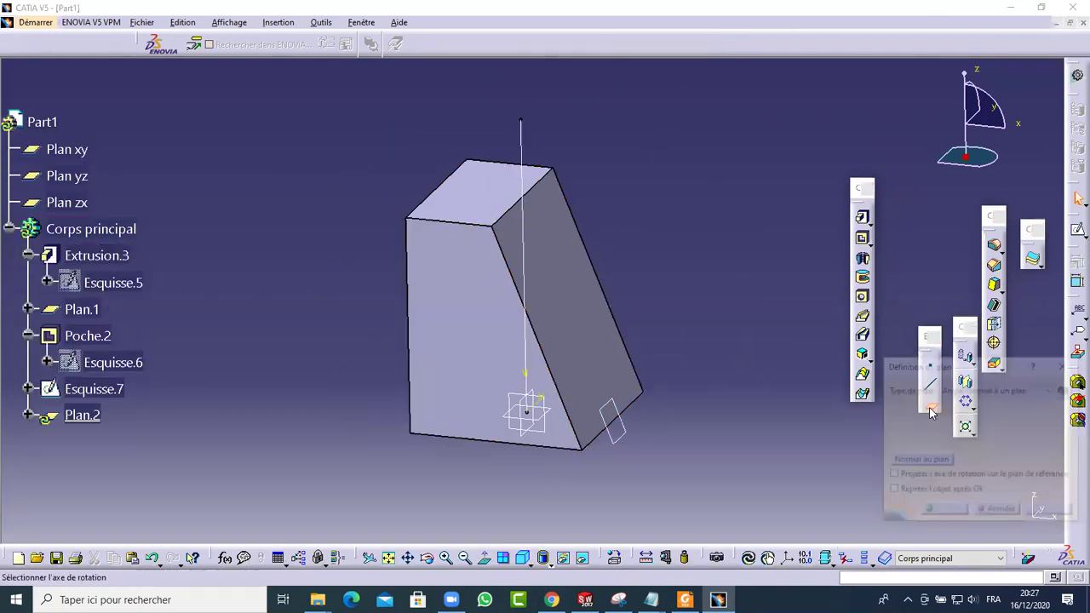
{"action": "left_click", "coordinate": [979, 389]}
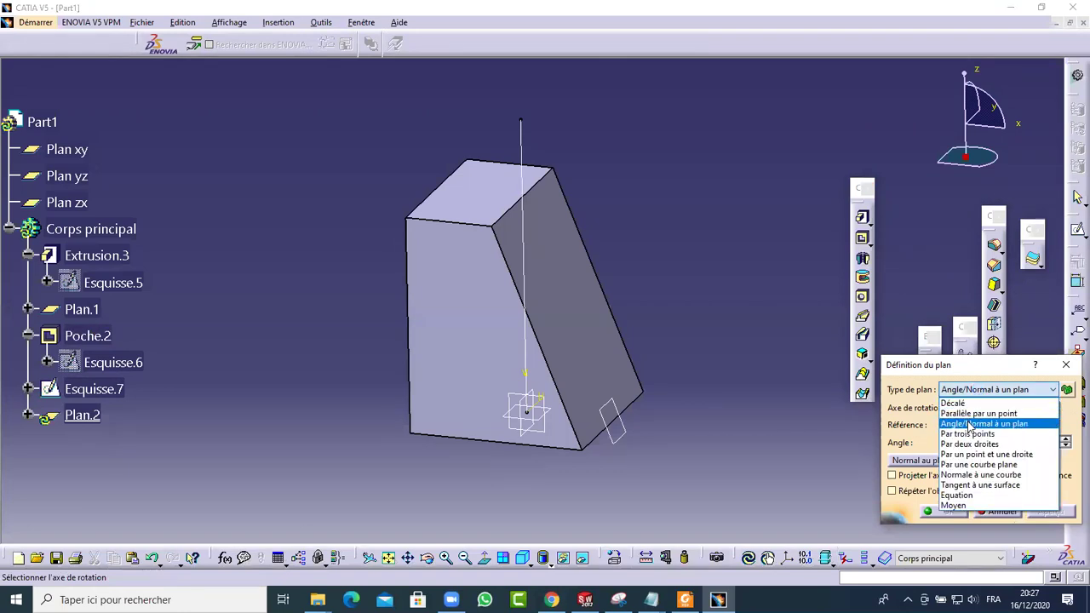
{"action": "left_click", "coordinate": [967, 423]}
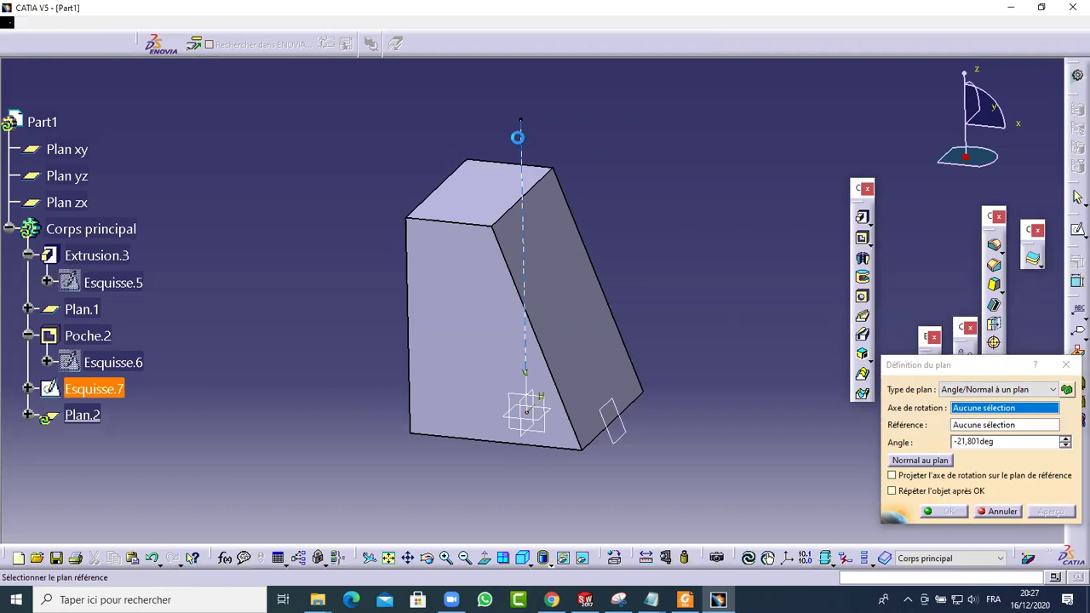
{"action": "left_click", "coordinate": [537, 154]}
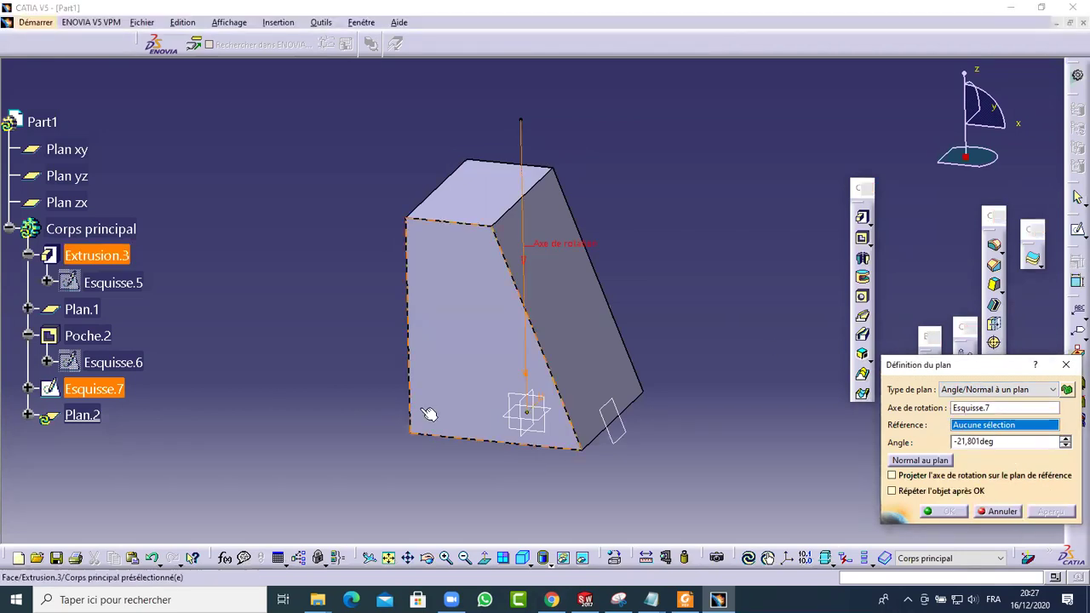
{"action": "left_click", "coordinate": [532, 427]}
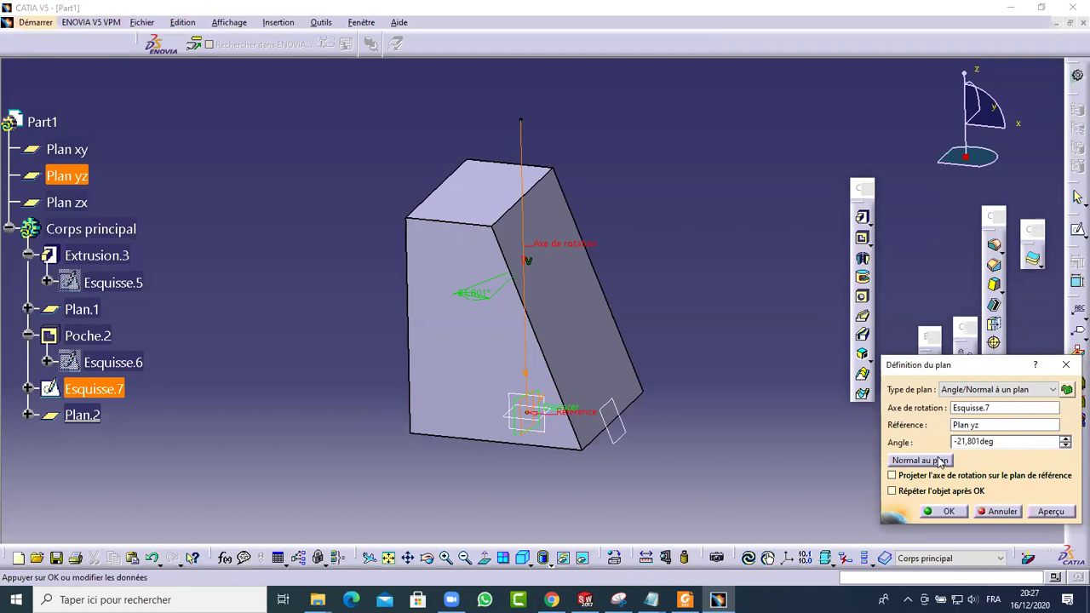
Step: Set the new plane's angle to 45 degrees, preview it and create it
{"action": "left_click_drag", "start_coordinate": [997, 441], "coordinate": [836, 435]}
{"action": "type", "text": "0"}
{"action": "left_click", "coordinate": [667, 415]}
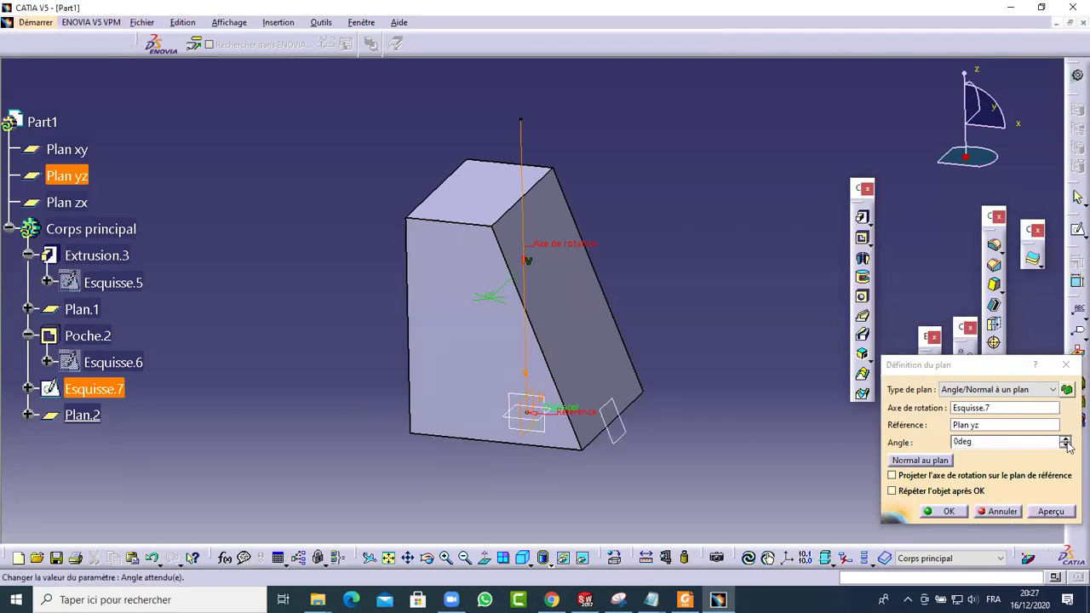
{"action": "left_click_drag", "start_coordinate": [1065, 441], "coordinate": [1064, 439]}
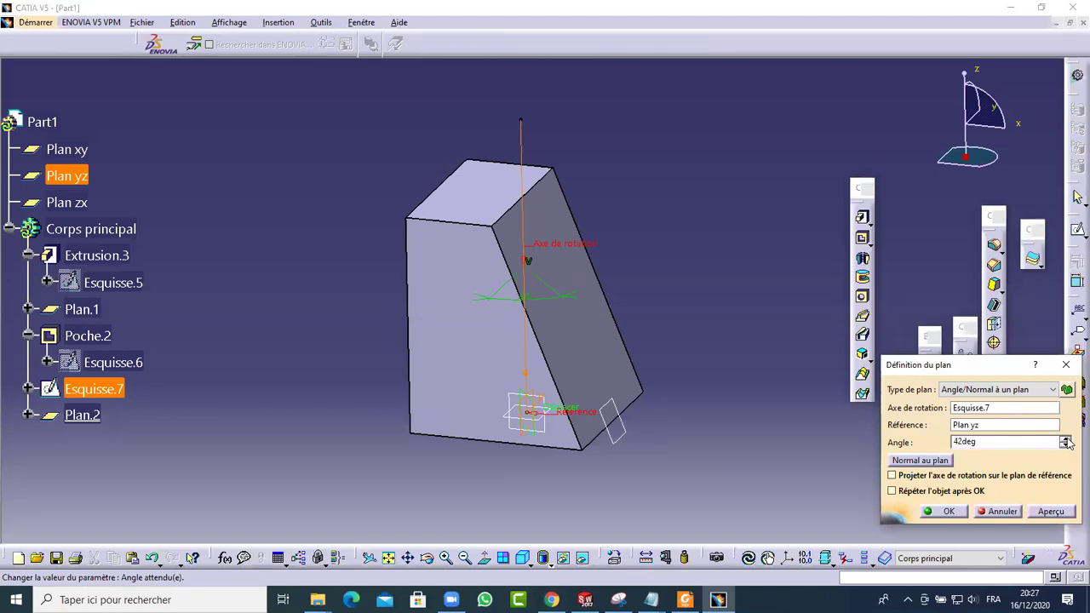
{"action": "middle_click_drag", "start_coordinate": [598, 174], "coordinate": [575, 255]}
{"action": "left_click", "coordinate": [979, 441]}
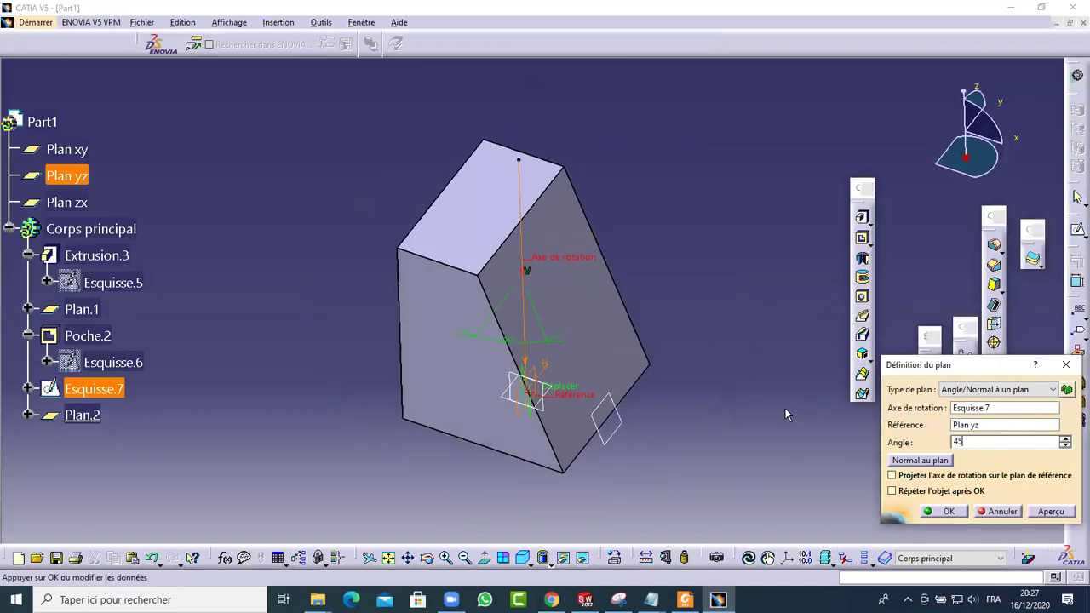
{"action": "left_click", "coordinate": [1053, 511]}
{"action": "left_click", "coordinate": [948, 510]}
Step: Mirror the sloped pocket Poche.2 about the 45-degree plane Plan.2
{"action": "middle_click_drag", "start_coordinate": [559, 378], "coordinate": [526, 317]}
{"action": "left_click", "coordinate": [128, 377]}
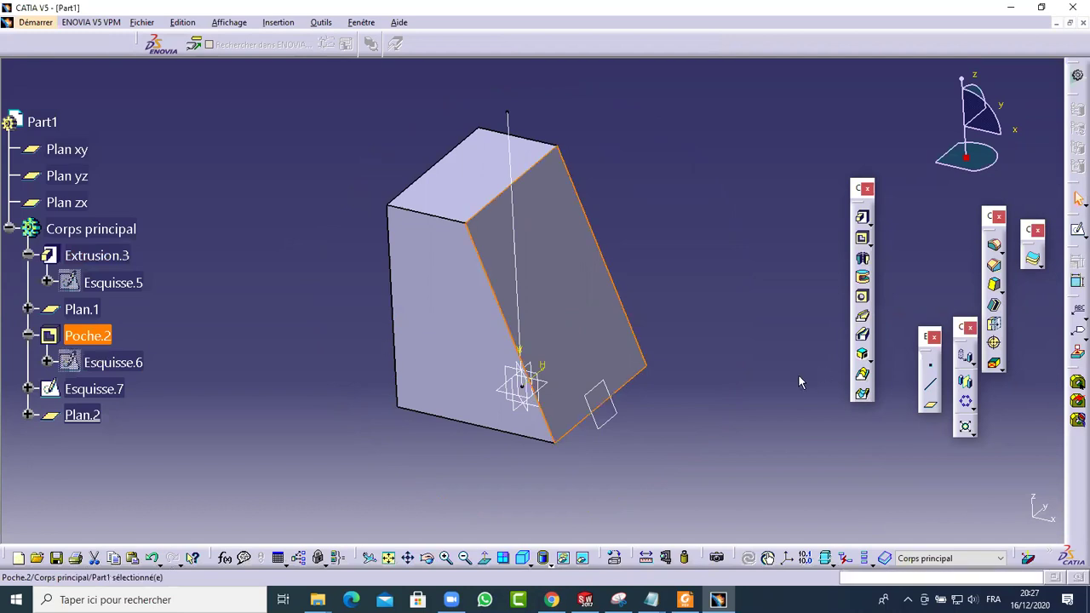
{"action": "left_click", "coordinate": [964, 381]}
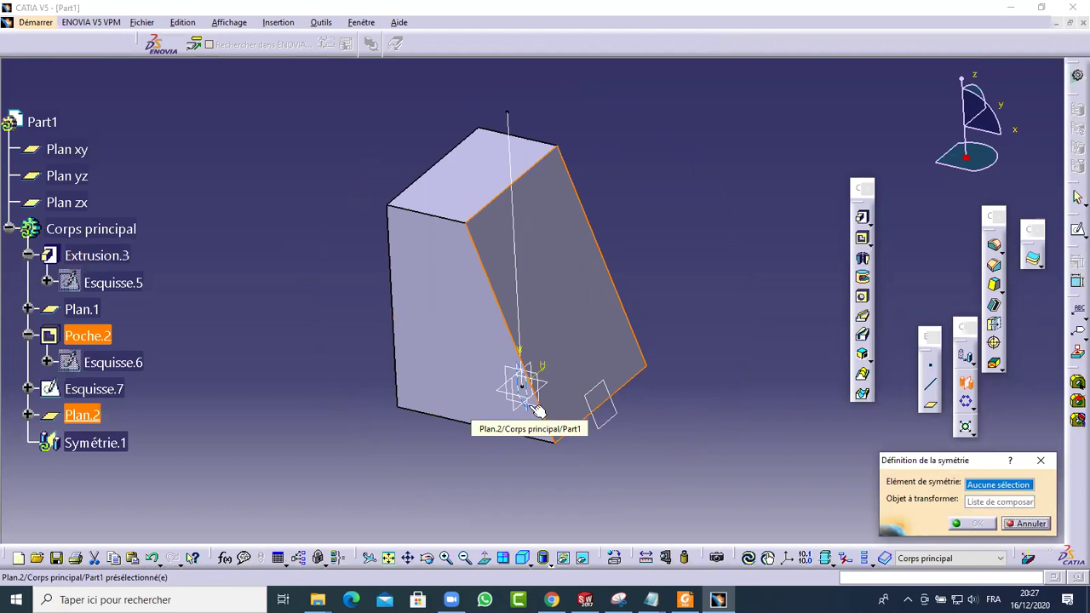
{"action": "left_click", "coordinate": [92, 415]}
{"action": "left_click", "coordinate": [972, 524]}
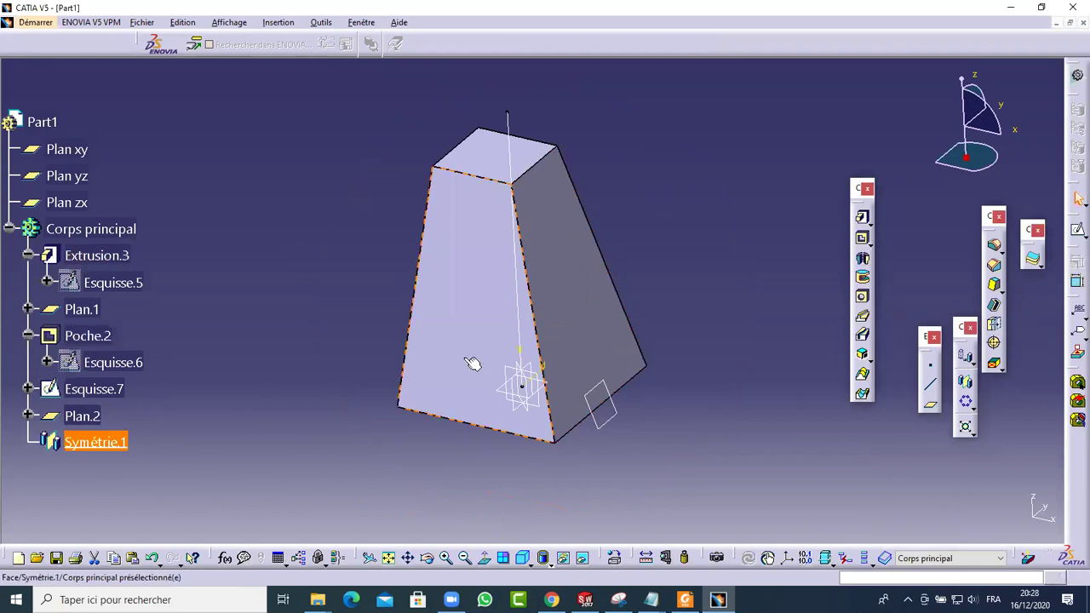
Step: Mirror the sloped pocket Poche.2 about Plan yz
{"action": "middle_click_drag", "start_coordinate": [353, 309], "coordinate": [426, 332]}
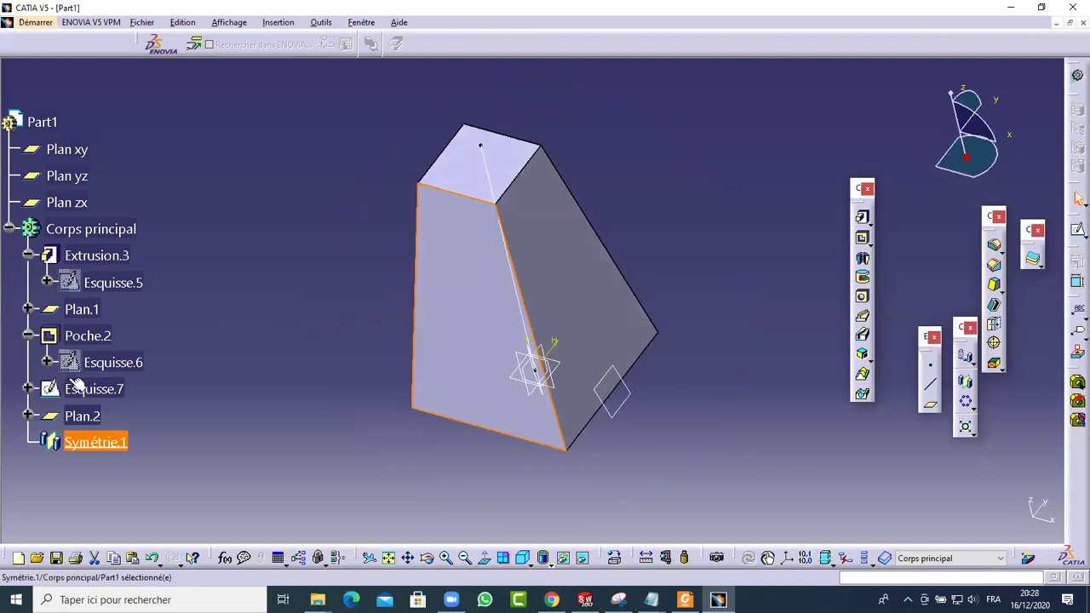
{"action": "left_click", "coordinate": [90, 336]}
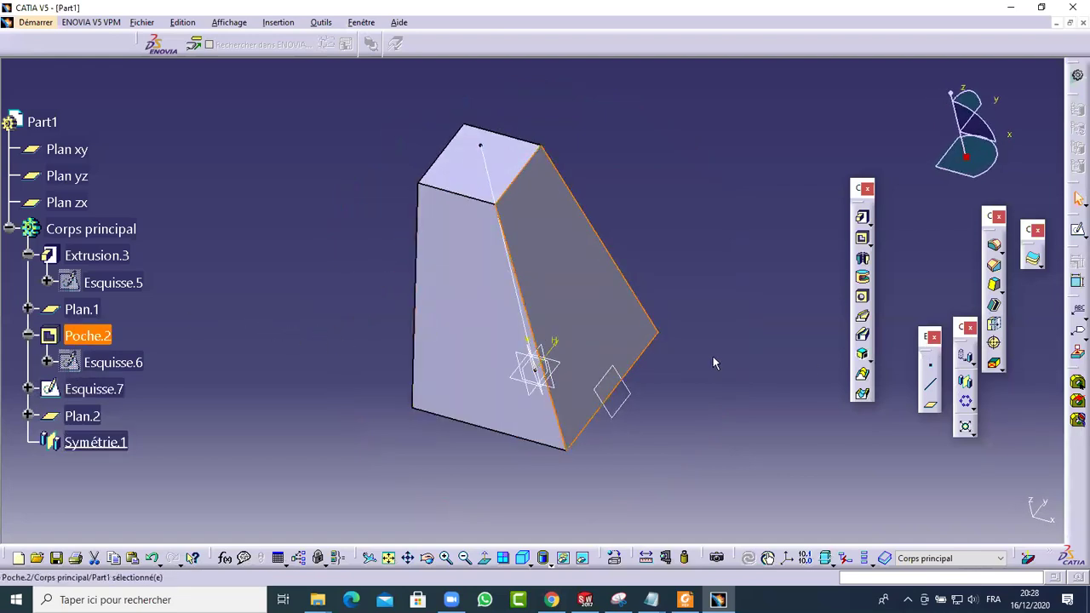
{"action": "left_click", "coordinate": [967, 382]}
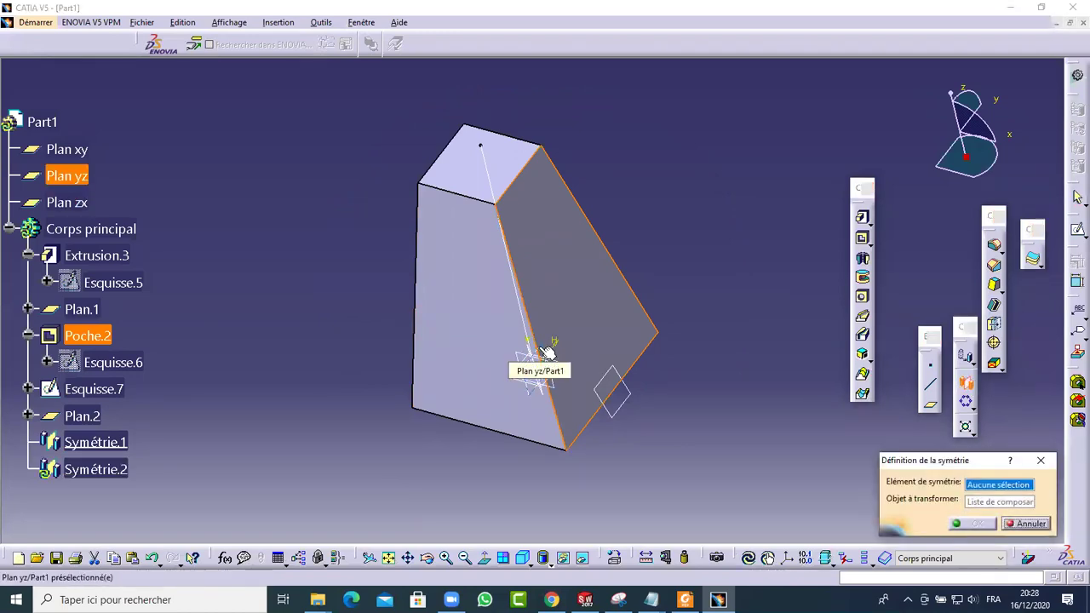
{"action": "left_click", "coordinate": [549, 347]}
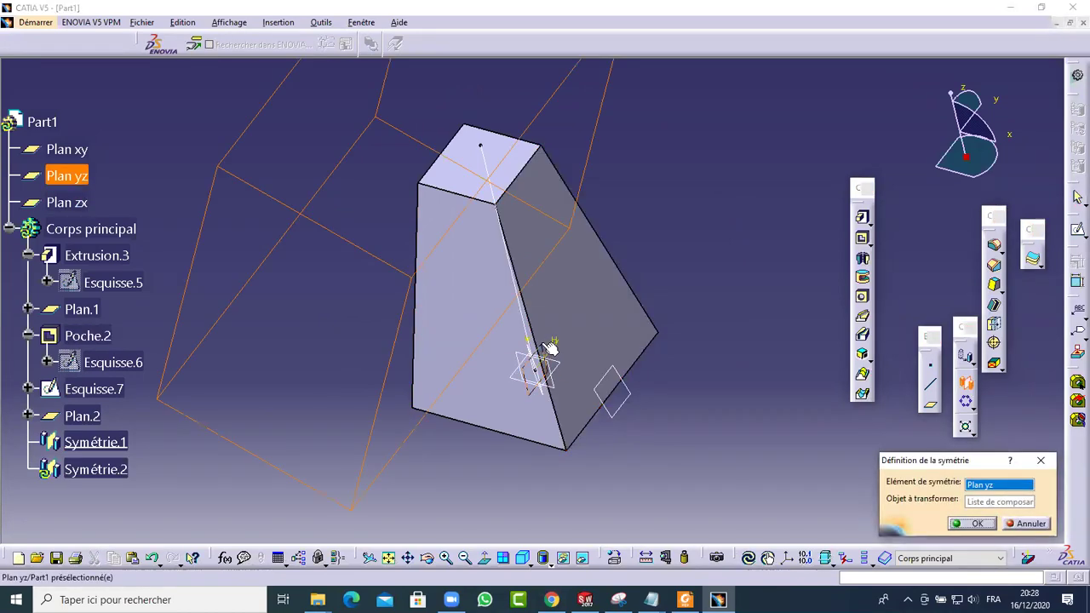
{"action": "left_click", "coordinate": [976, 524]}
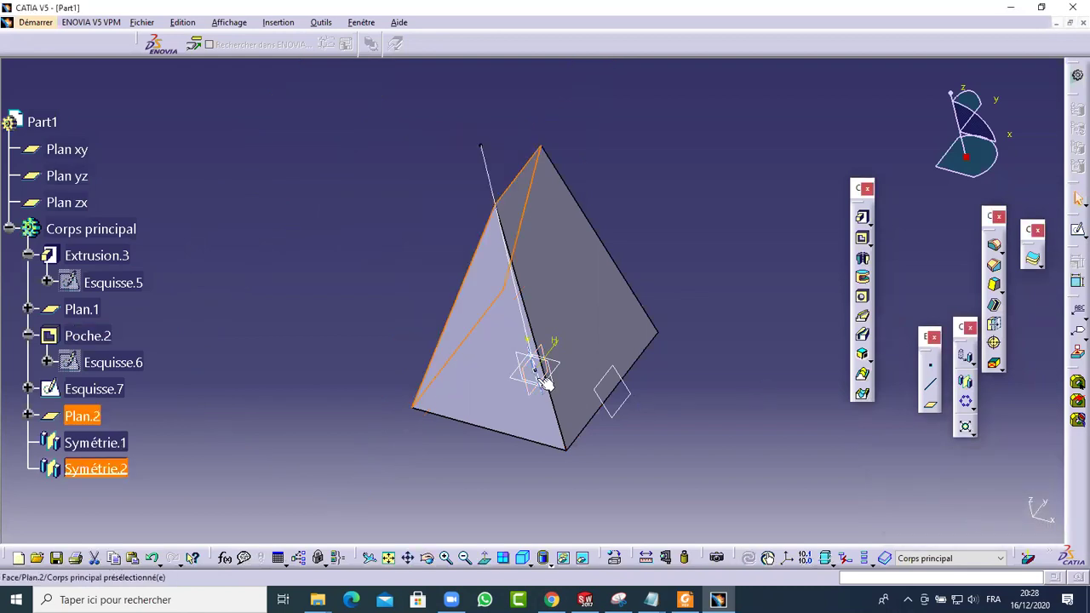
Step: Create an Angle/Normal à un plan plane at -45 degrees to Plan yz, using the sketched vertical line as rotation axis
{"action": "left_click", "coordinate": [344, 312]}
{"action": "middle_click_drag", "start_coordinate": [356, 371], "coordinate": [426, 408]}
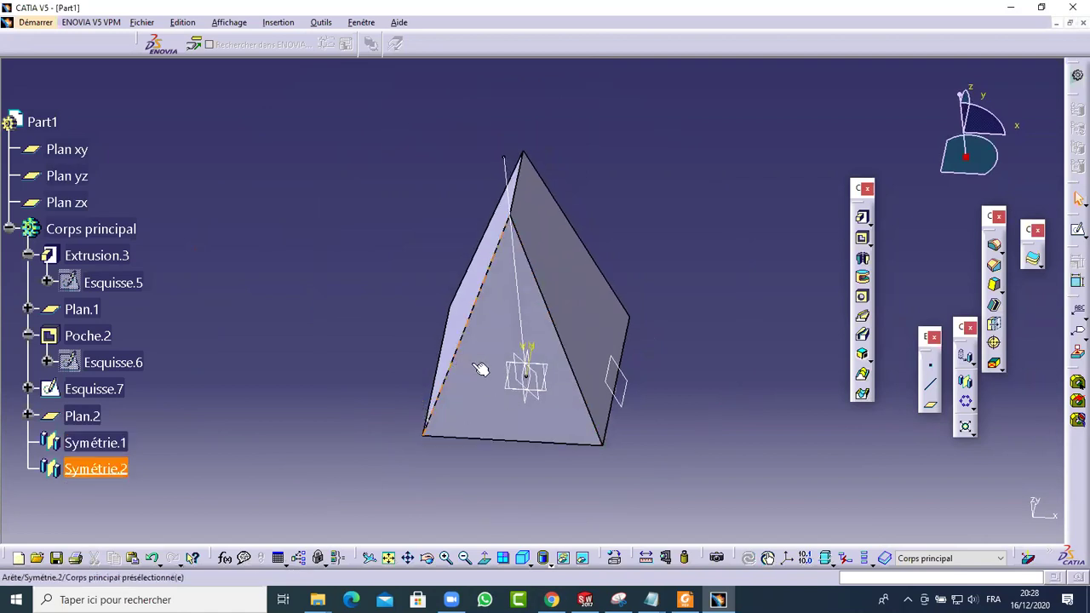
{"action": "left_click", "coordinate": [931, 407]}
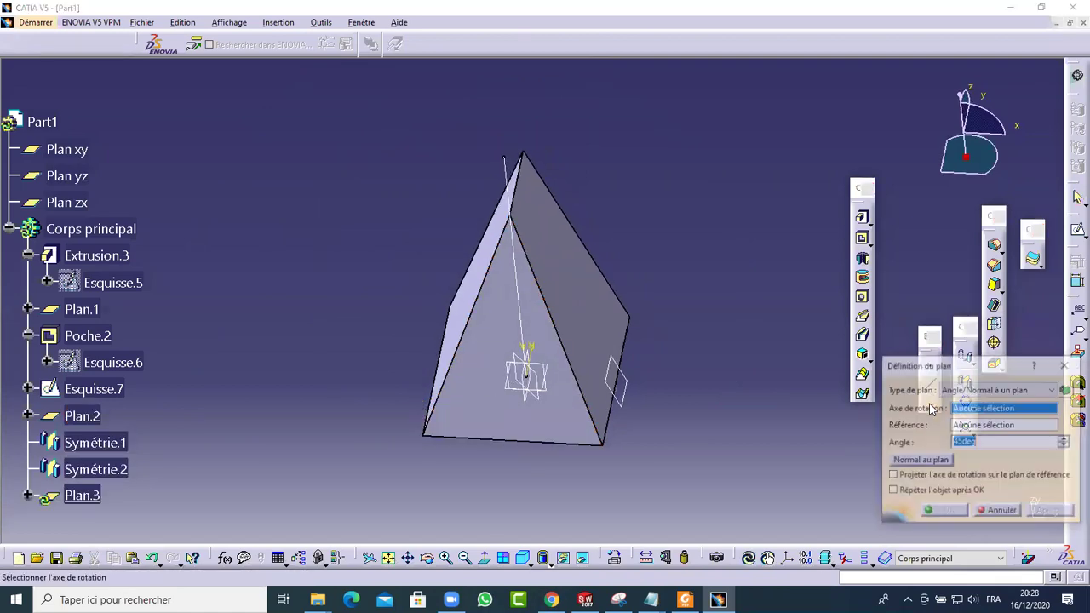
{"action": "left_click", "coordinate": [513, 175]}
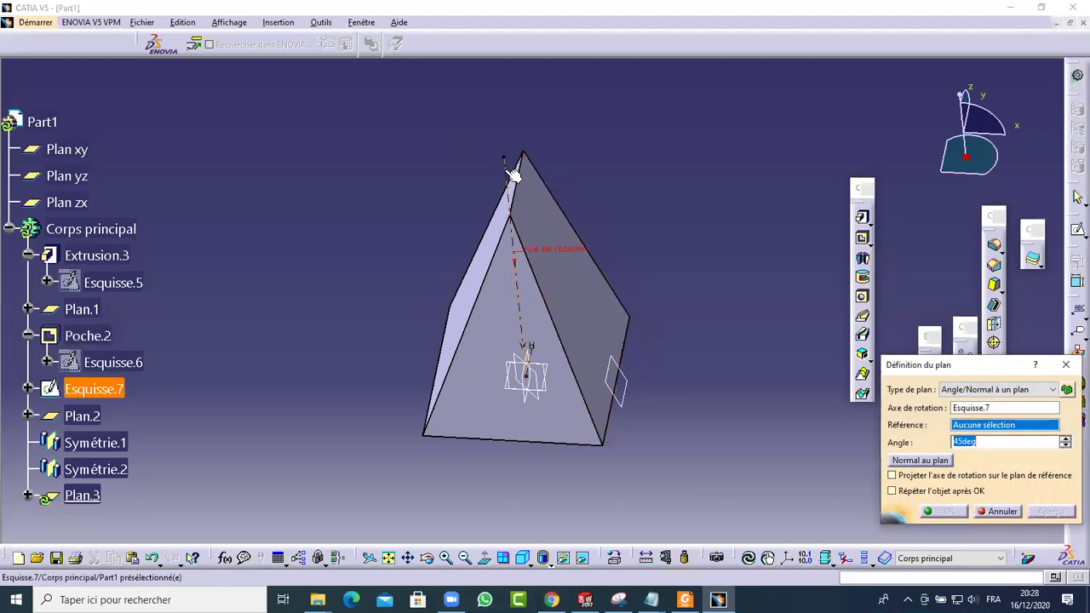
{"action": "left_click", "coordinate": [531, 405]}
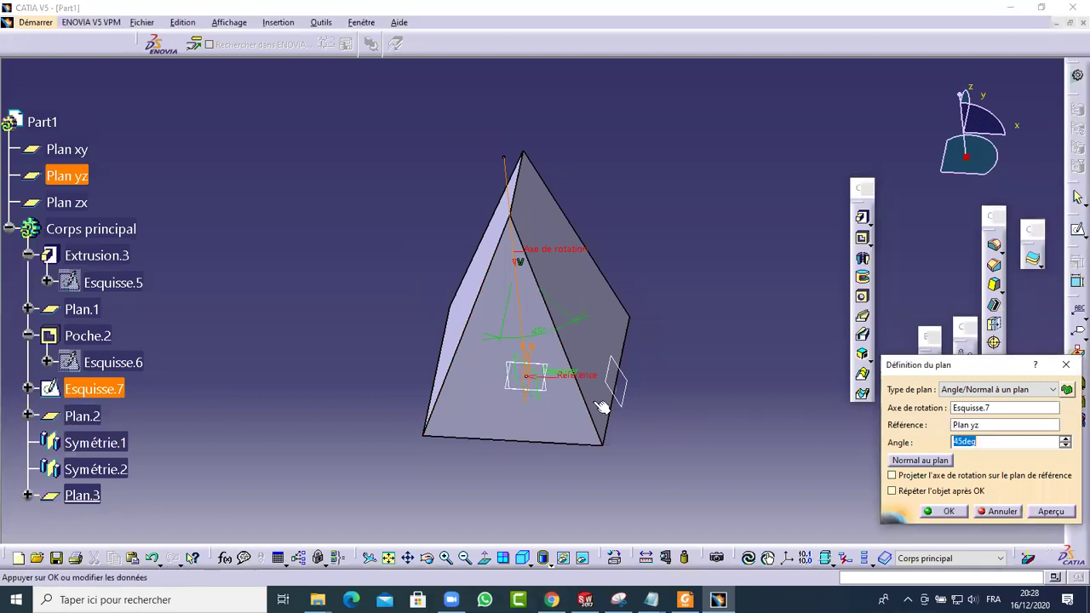
{"action": "left_click", "coordinate": [955, 442]}
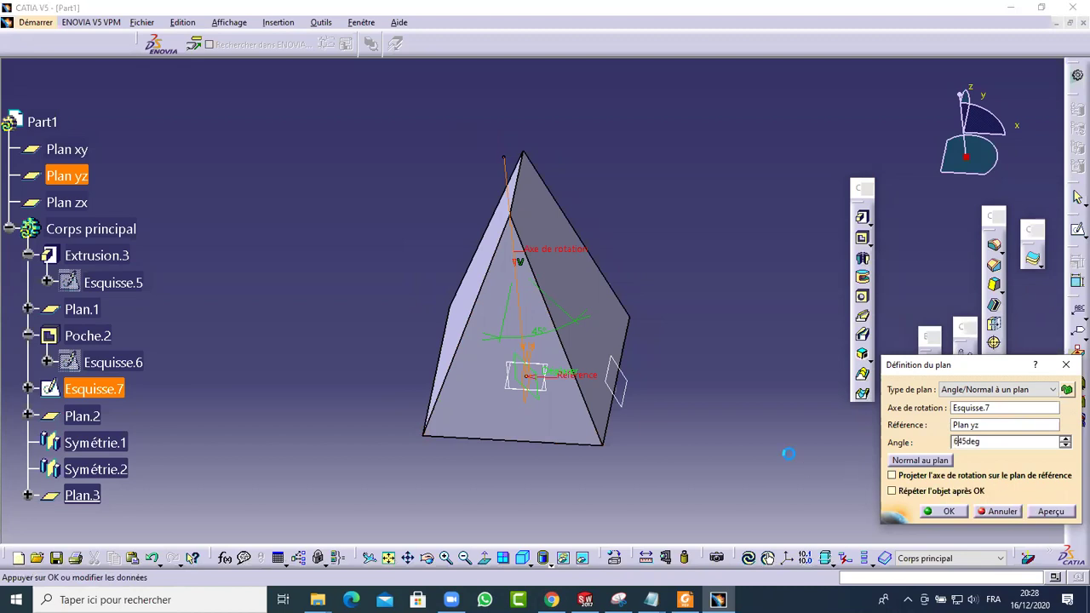
{"action": "left_click_drag", "start_coordinate": [954, 442], "coordinate": [940, 449]}
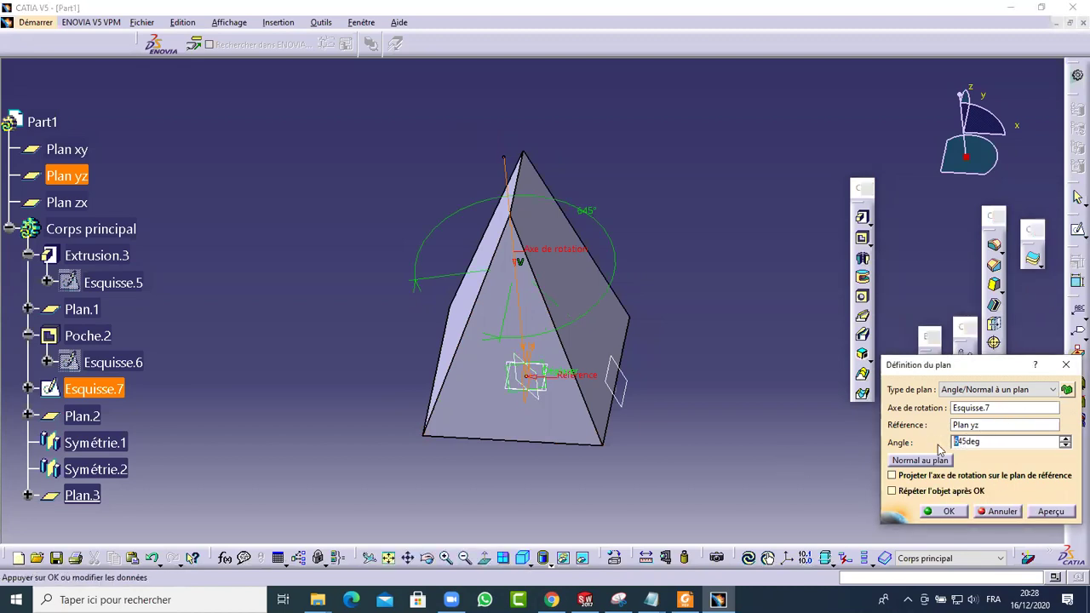
{"action": "type", "text": "-"}
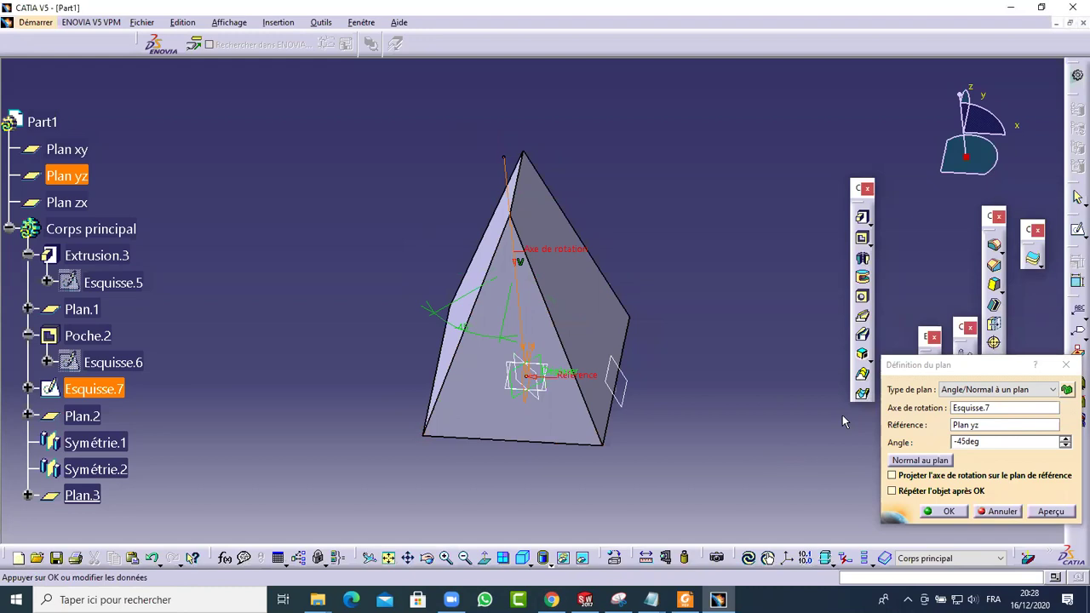
{"action": "left_click", "coordinate": [947, 510]}
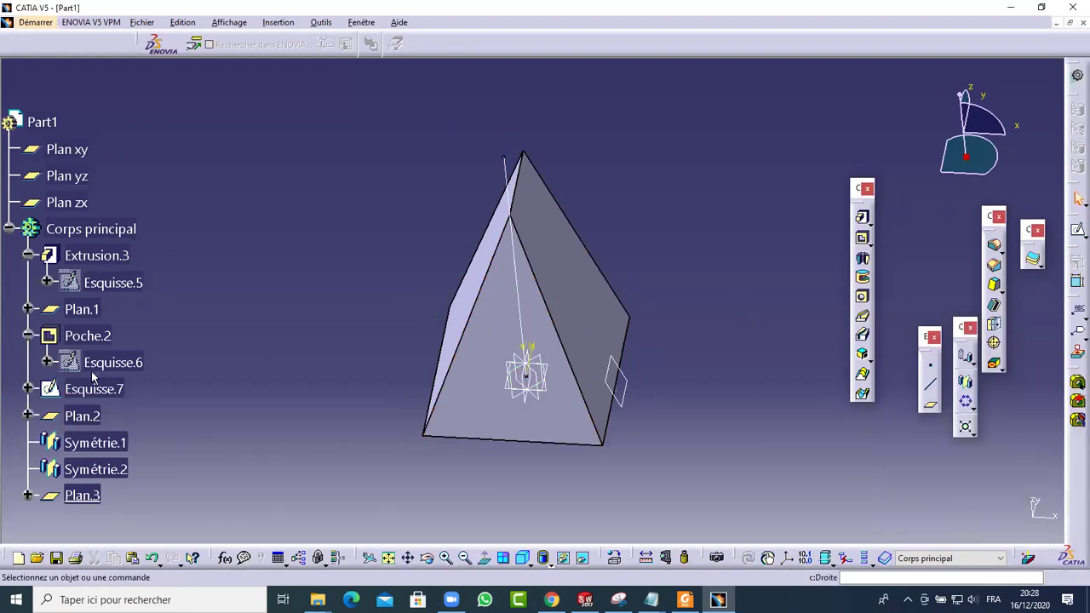
Step: Mirror the sloped pocket Poche.2 about the -45-degree plane Plan.3
{"action": "left_click", "coordinate": [90, 335]}
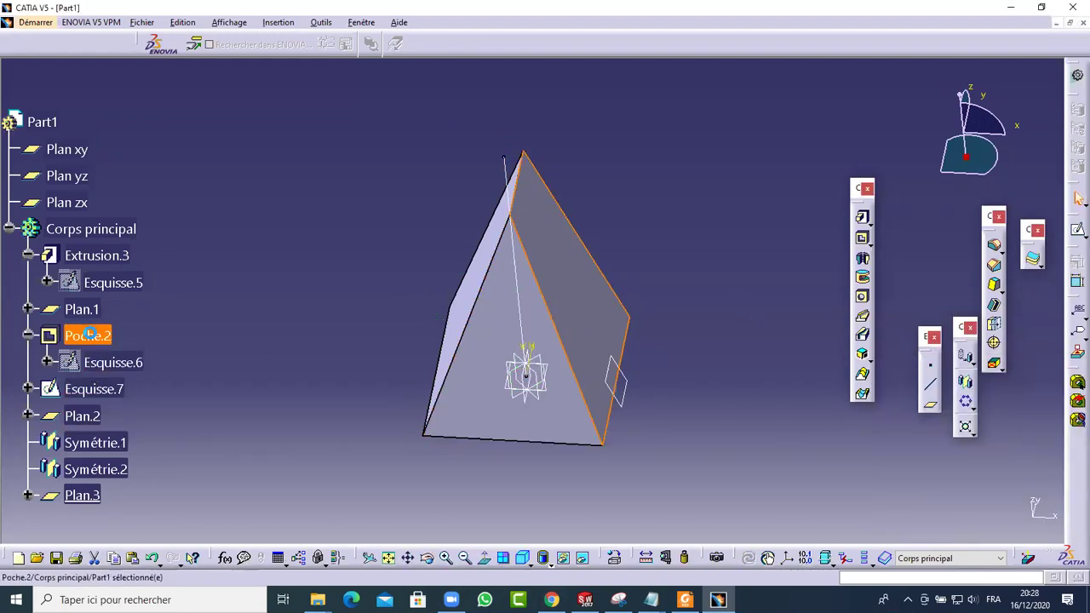
{"action": "left_click", "coordinate": [965, 383]}
{"action": "left_click", "coordinate": [82, 496]}
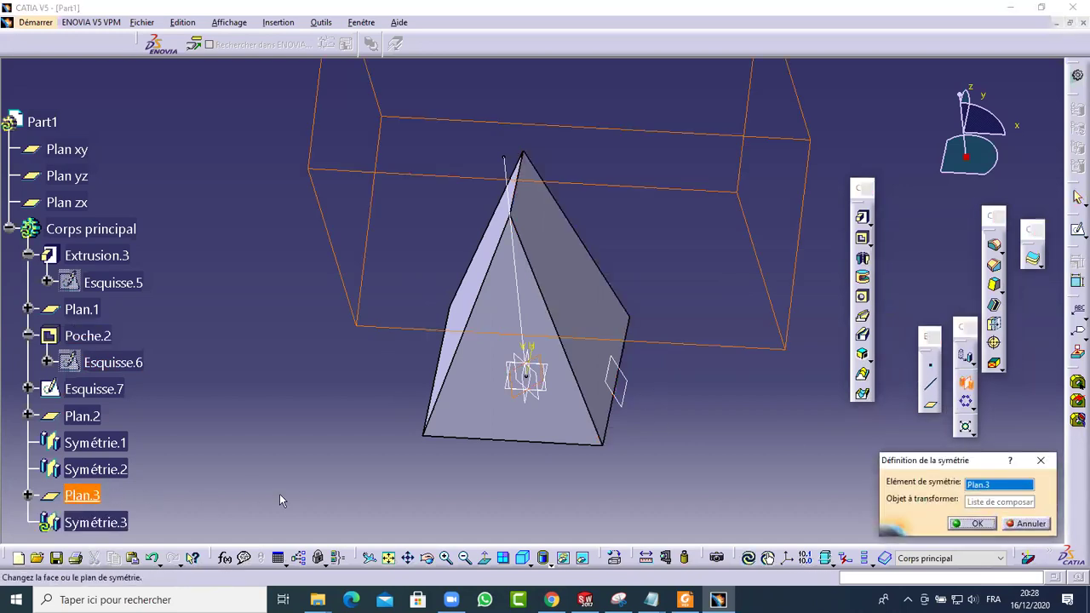
{"action": "left_click", "coordinate": [976, 524]}
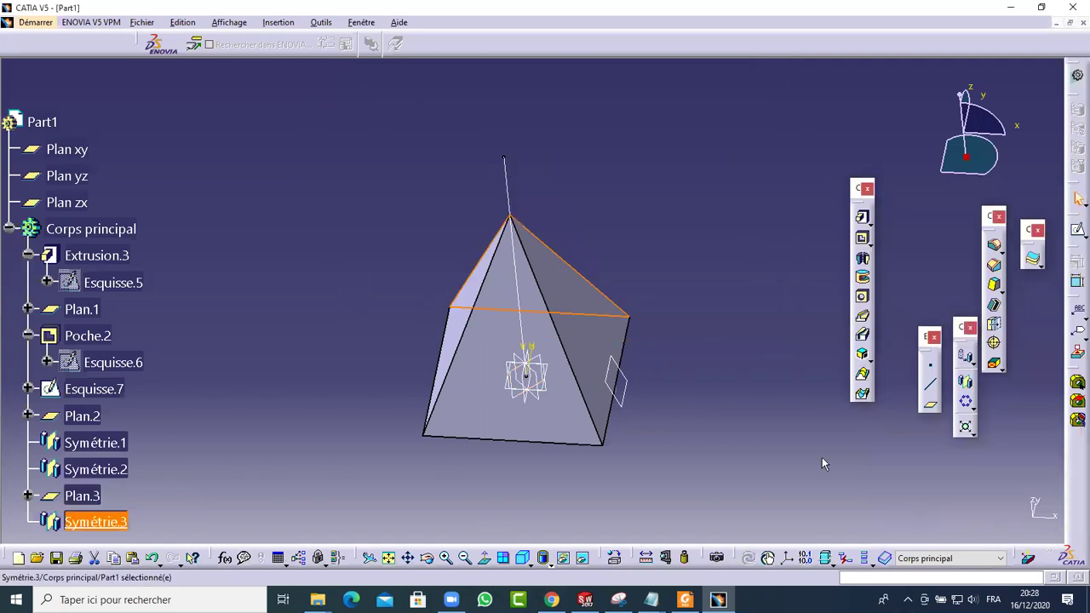
{"action": "middle_click_drag", "start_coordinate": [384, 463], "coordinate": [468, 361]}
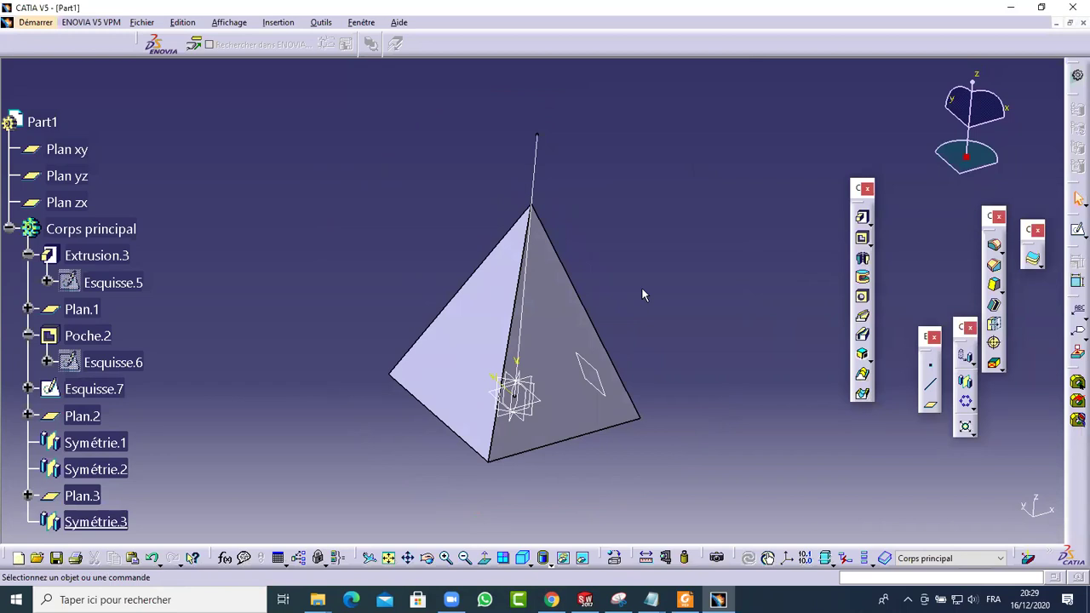
{"action": "middle_click_drag", "start_coordinate": [642, 175], "coordinate": [616, 197]}
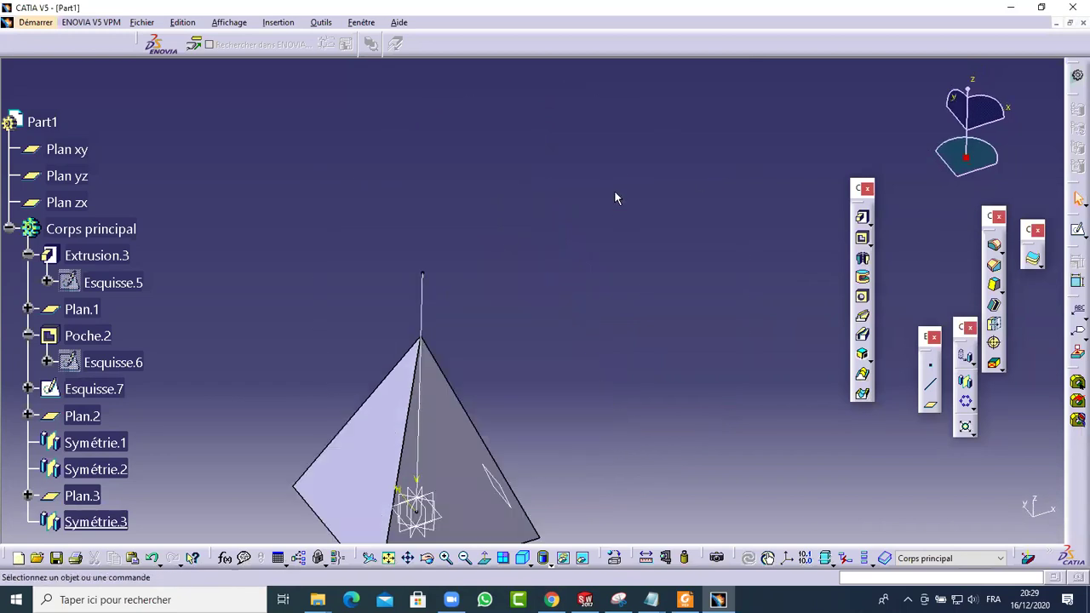
{"action": "middle_click_drag", "start_coordinate": [627, 149], "coordinate": [338, 292]}
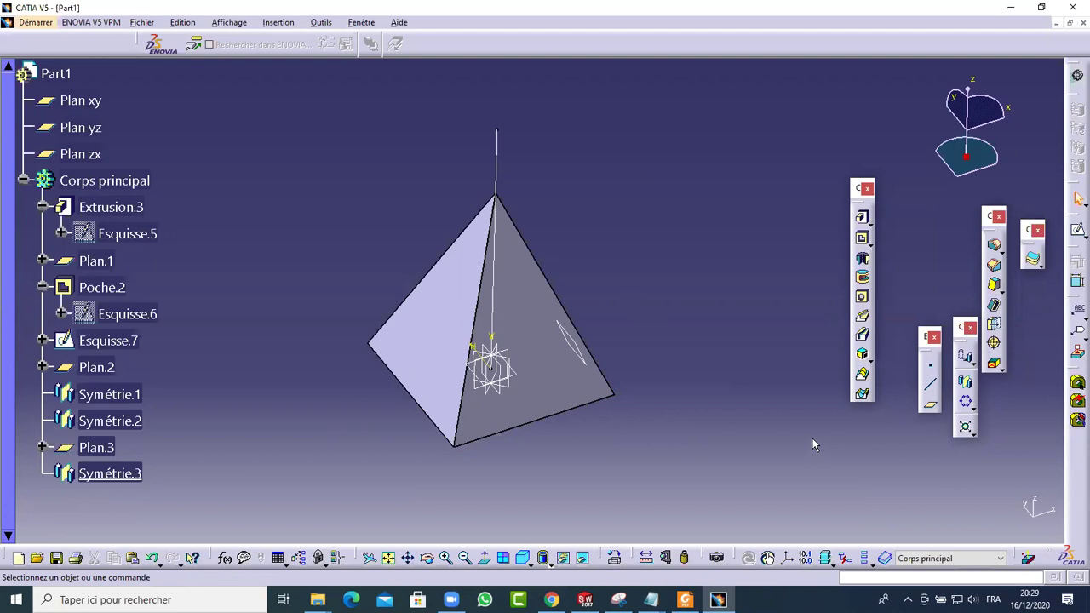
Step: Switch to File Explorer, skim the seance 11 video and the one before it from the FORMATION CATIA folder, and return to CATIA
{"action": "left_click", "coordinate": [316, 599]}
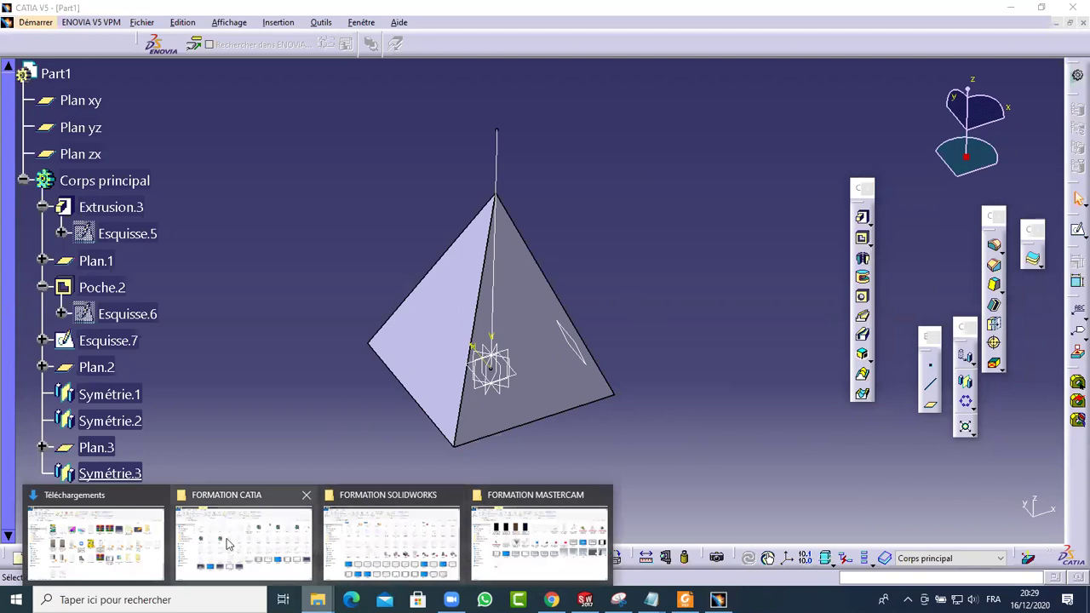
{"action": "left_click", "coordinate": [269, 552]}
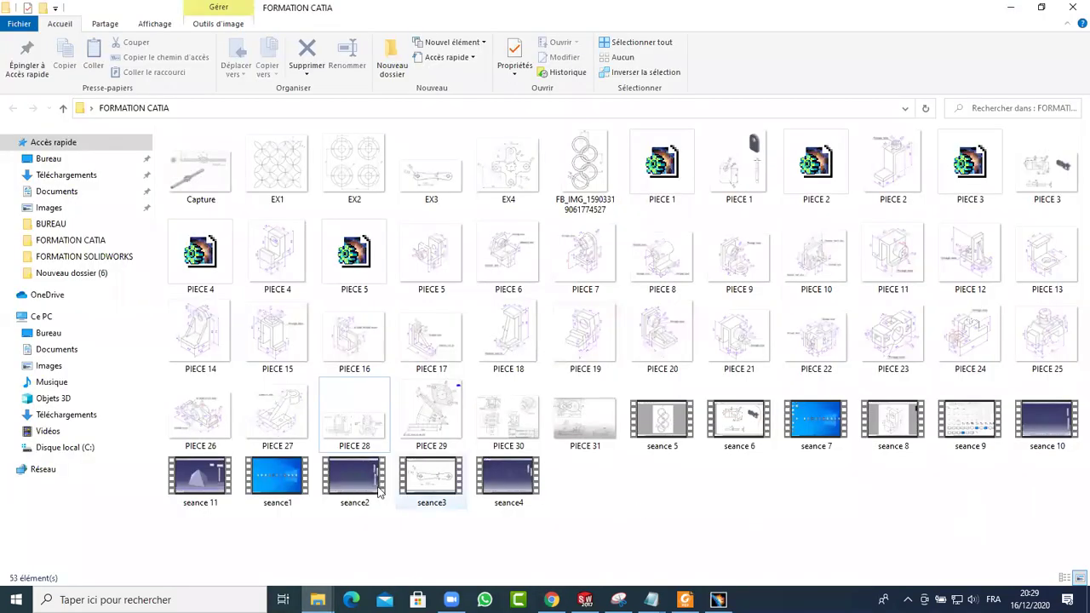
{"action": "left_click", "coordinate": [201, 481]}
{"action": "double_click", "coordinate": [203, 482]}
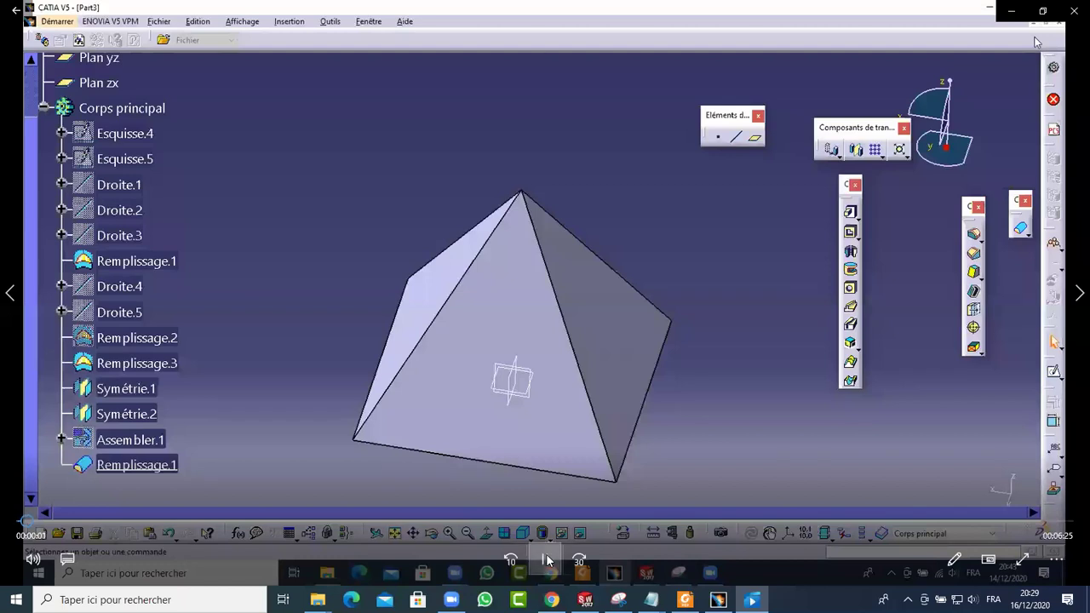
{"action": "left_click", "coordinate": [656, 520]}
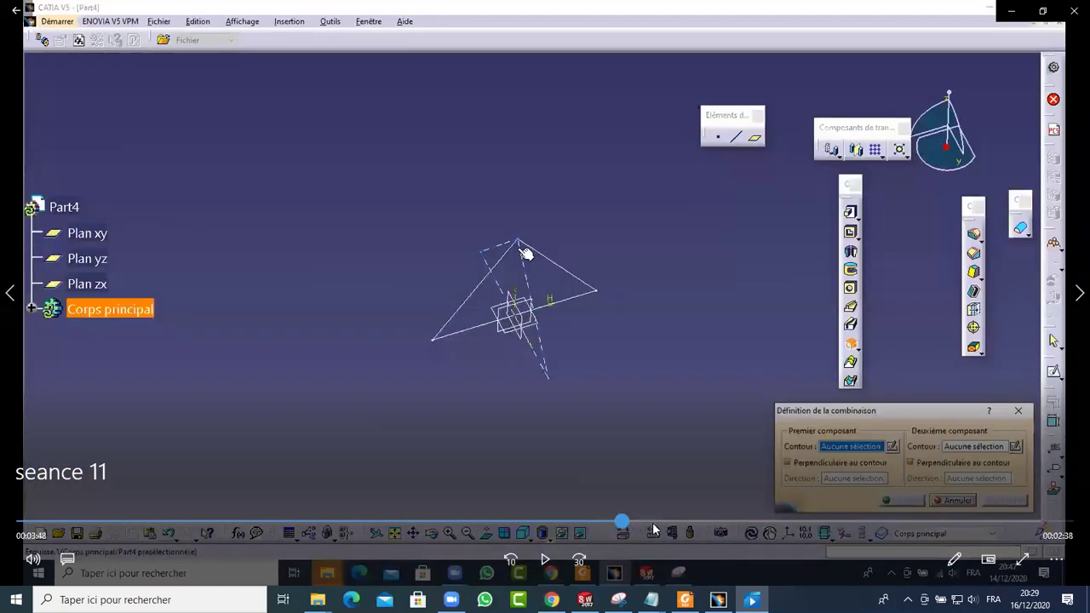
{"action": "left_click_drag", "start_coordinate": [345, 527], "coordinate": [95, 520]}
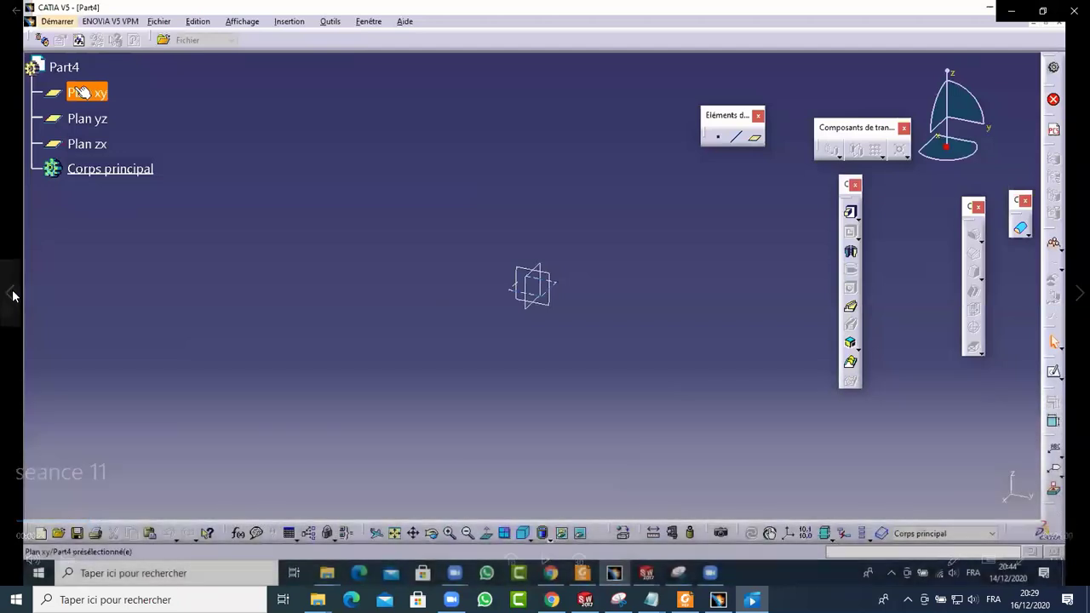
{"action": "left_click", "coordinate": [11, 294]}
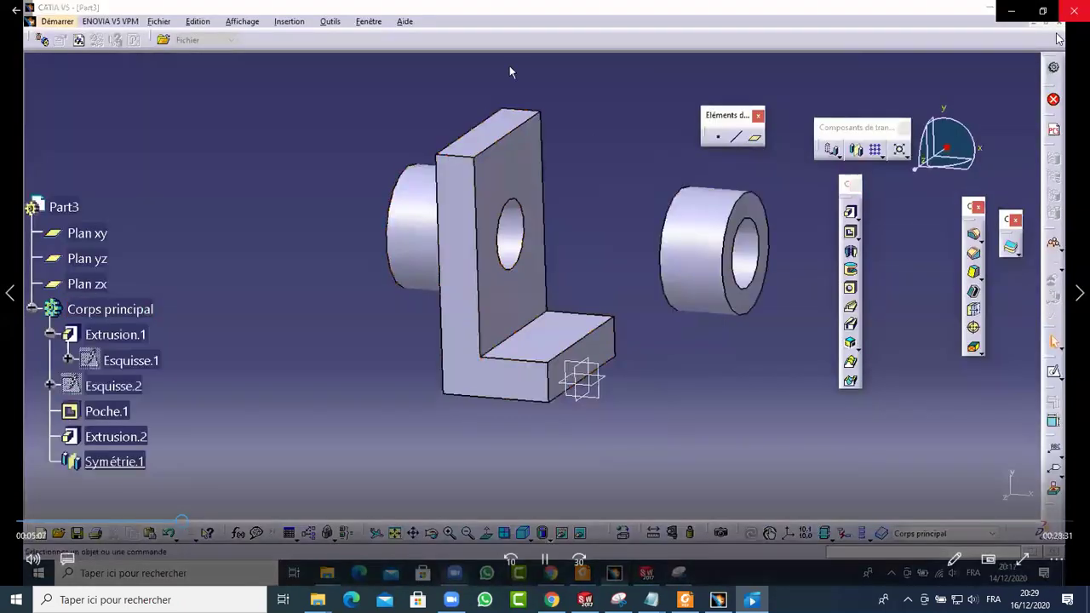
{"action": "left_click", "coordinate": [1071, 9]}
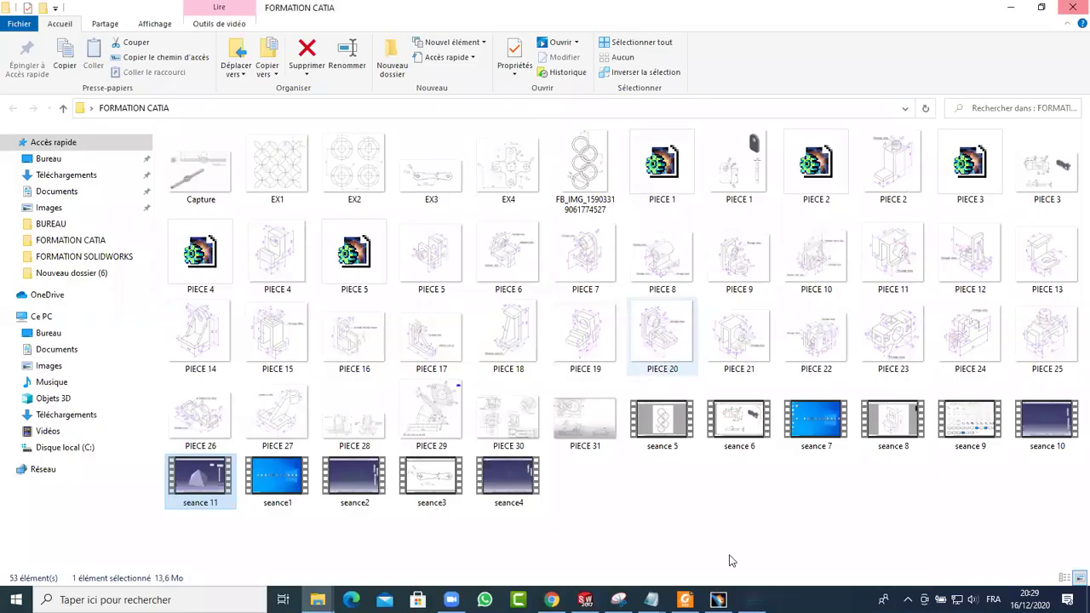
{"action": "key", "text": "alt+Tab"}
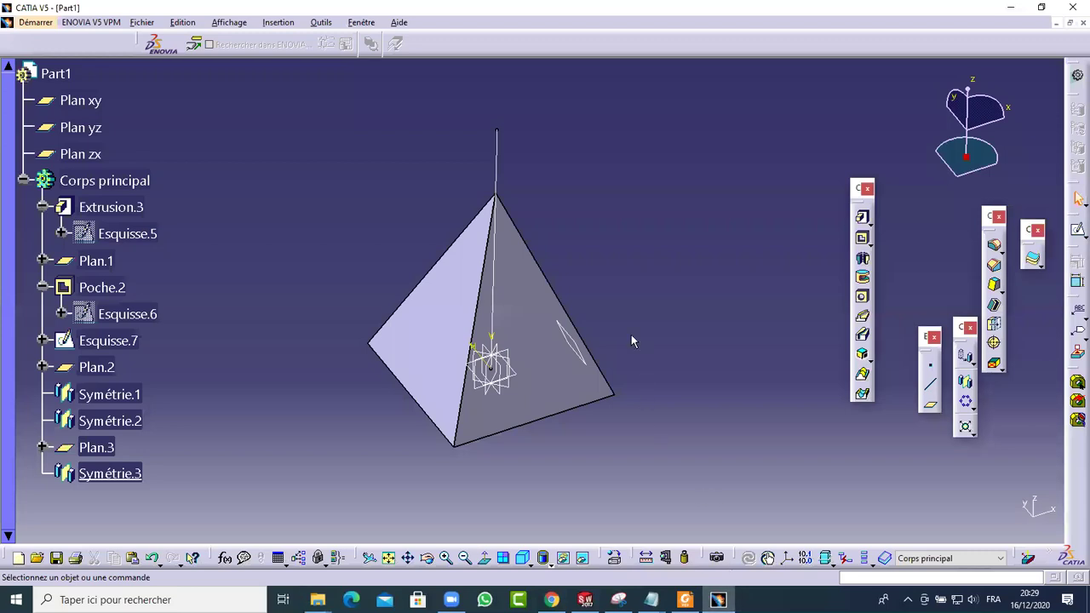
{"action": "left_click", "coordinate": [496, 147]}
{"action": "left_click", "coordinate": [577, 187]}
{"action": "middle_click_drag", "start_coordinate": [576, 219], "coordinate": [562, 194]}
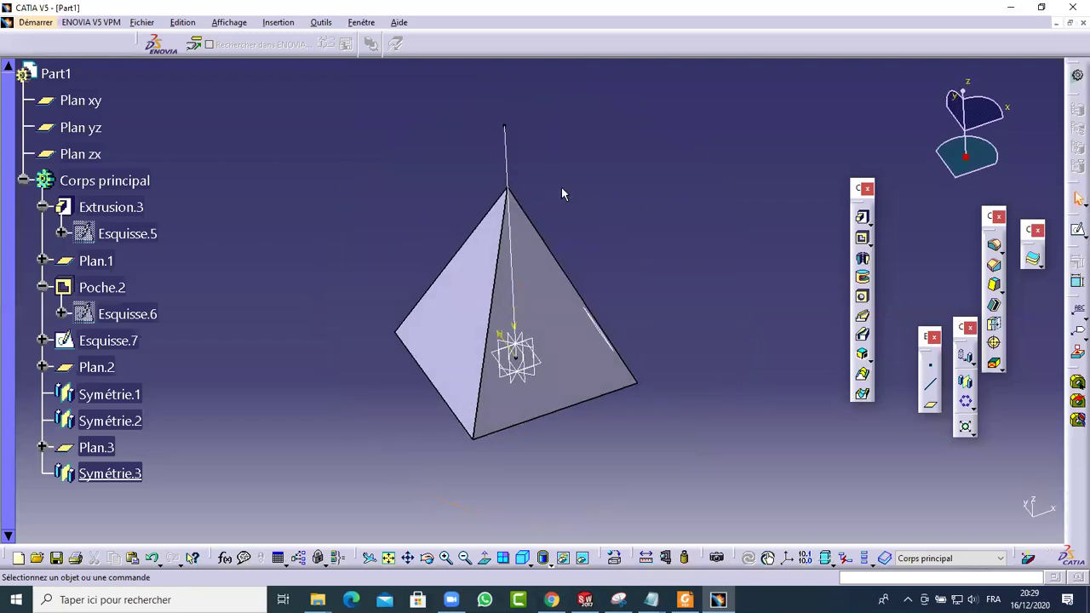
{"action": "left_click", "coordinate": [516, 145]}
{"action": "key", "text": "Delete"}
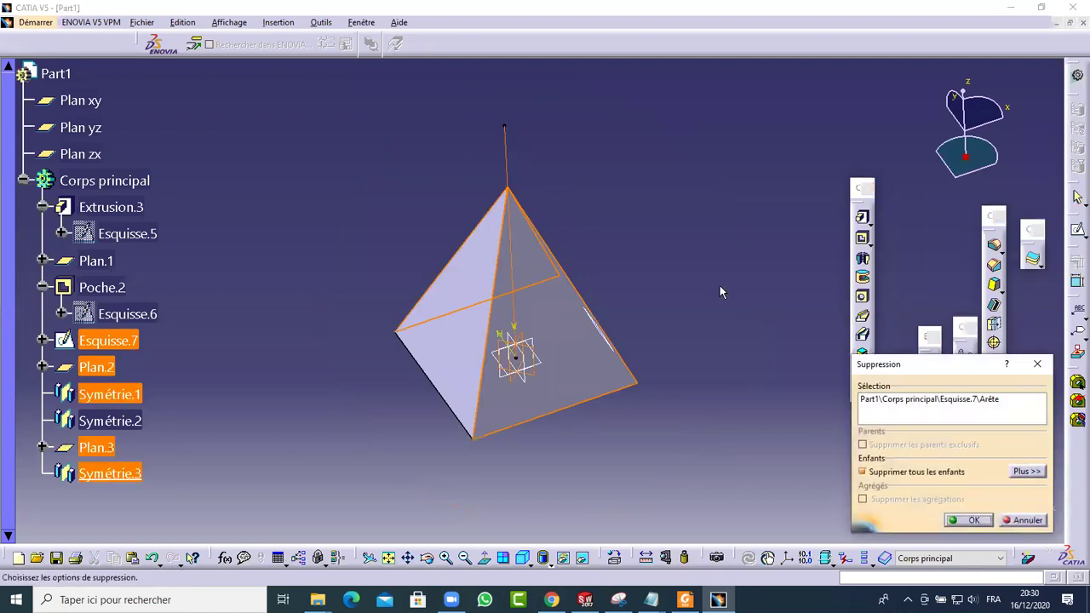
{"action": "left_click", "coordinate": [1025, 520]}
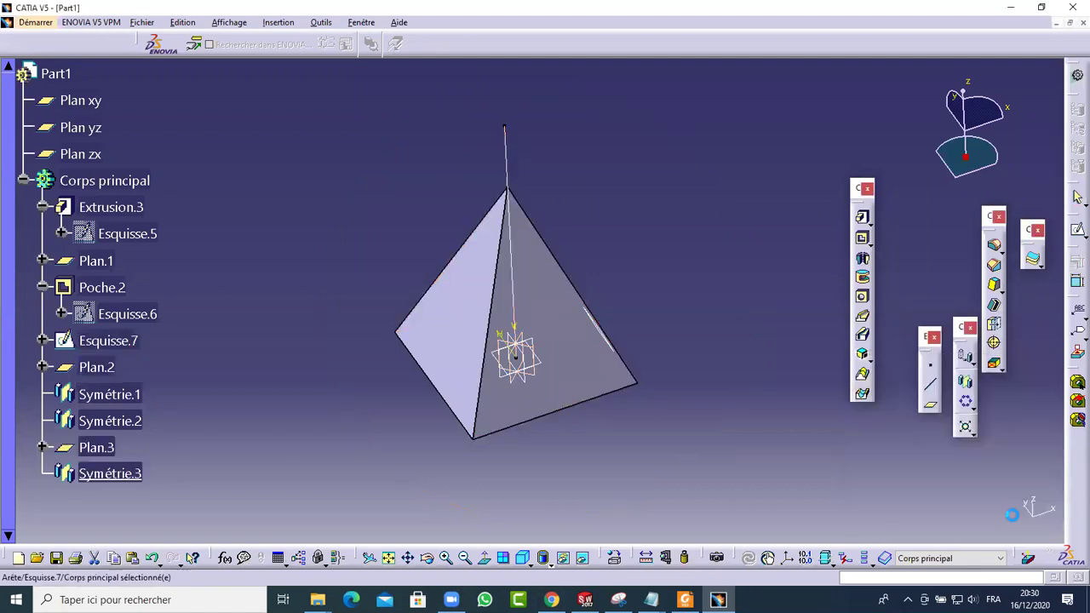
Step: Hide the vertical axis sketch Esquisse.7
{"action": "right_click", "coordinate": [508, 141]}
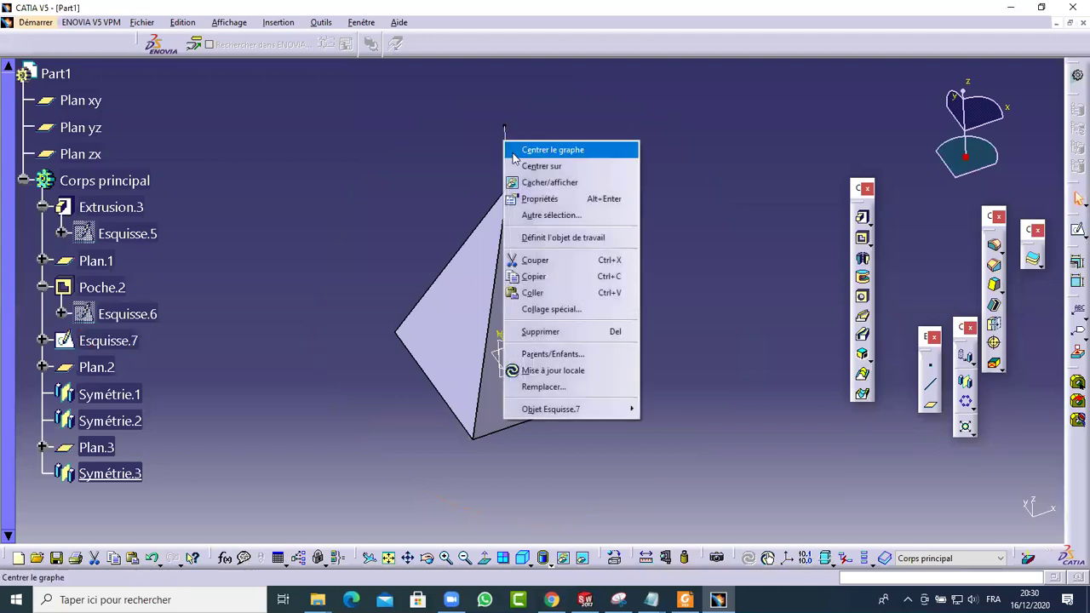
{"action": "left_click", "coordinate": [549, 183]}
{"action": "middle_click_drag", "start_coordinate": [557, 436], "coordinate": [627, 506]}
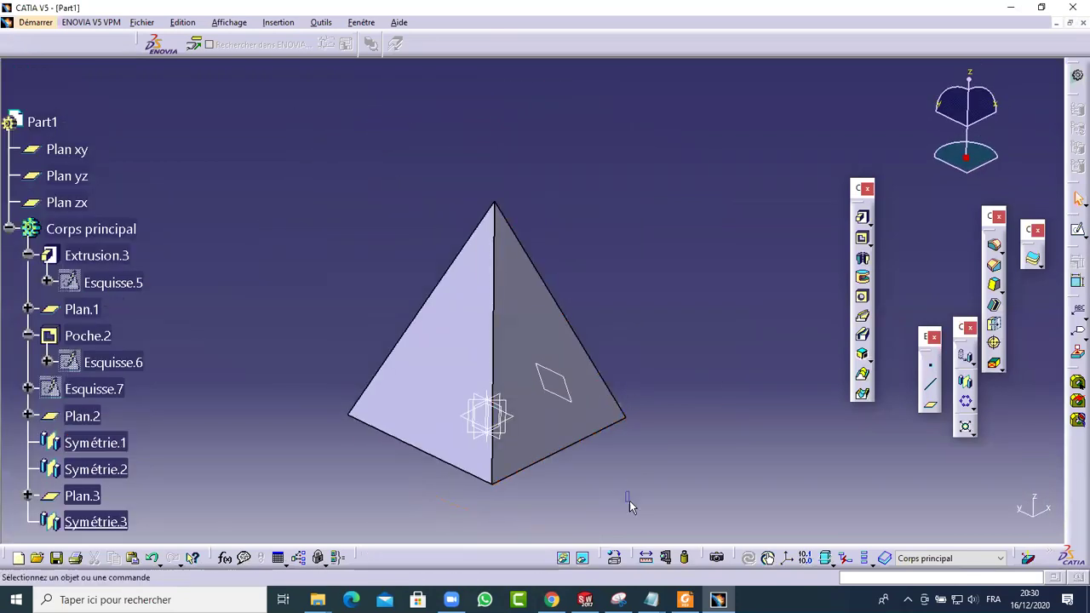
Step: Measure the distance between two opposite base edges of the pyramid
{"action": "left_click", "coordinate": [647, 558]}
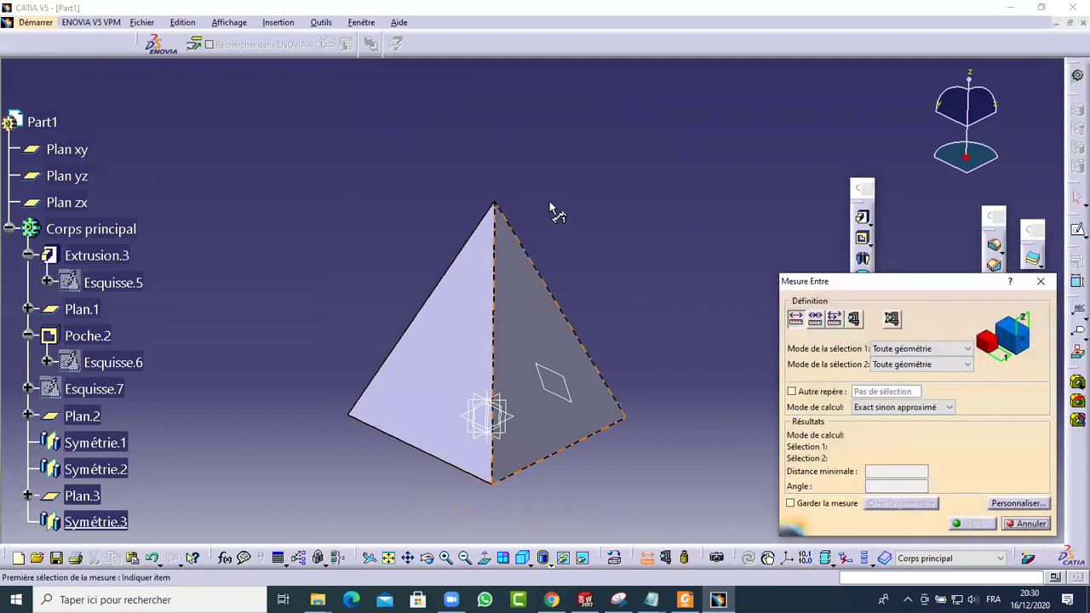
{"action": "left_click", "coordinate": [580, 444]}
{"action": "middle_click_drag", "start_coordinate": [311, 308], "coordinate": [502, 412]}
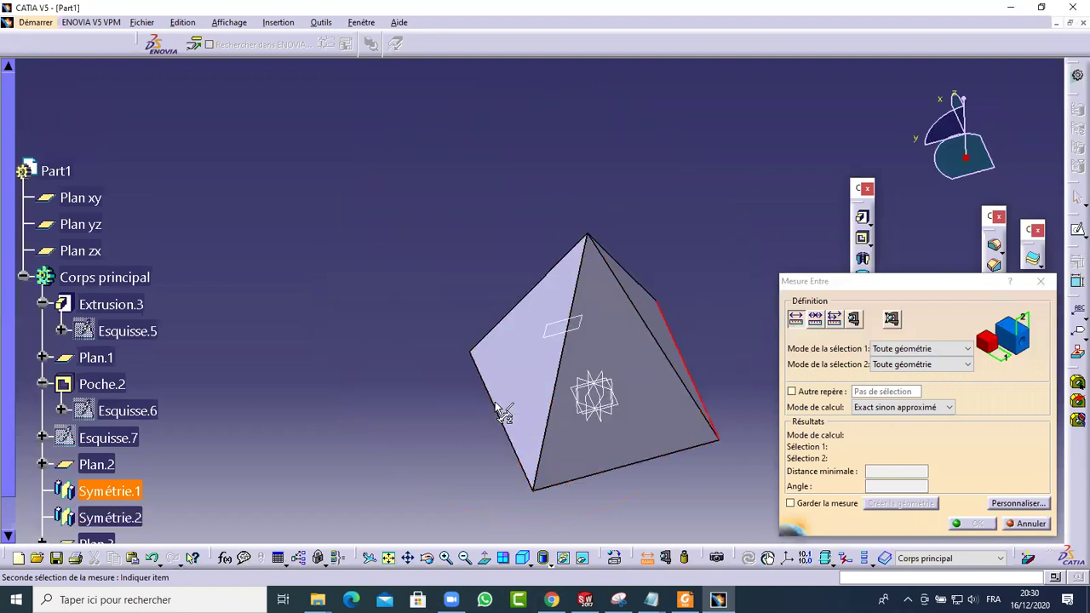
{"action": "left_click", "coordinate": [490, 402]}
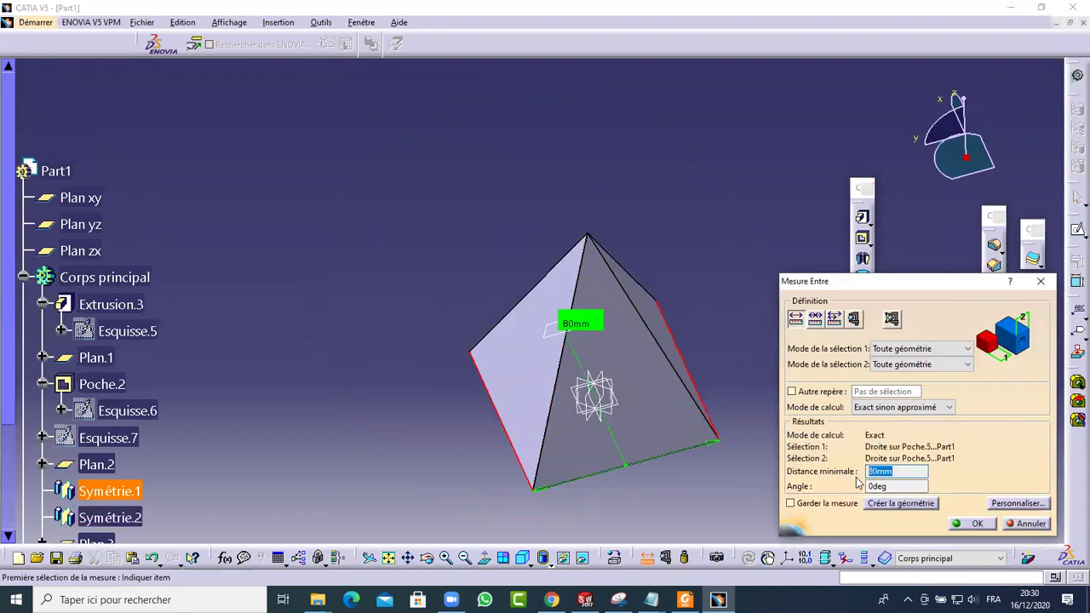
{"action": "left_click", "coordinate": [970, 523]}
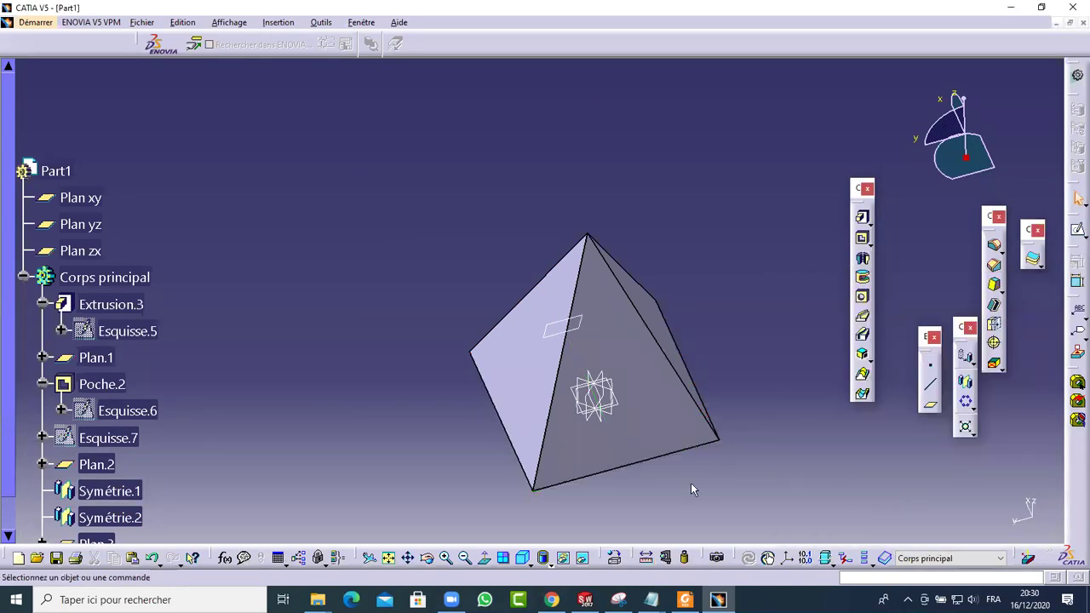
Step: Measure the minimum distance from the pyramid's apex to its base face
{"action": "left_click", "coordinate": [646, 559]}
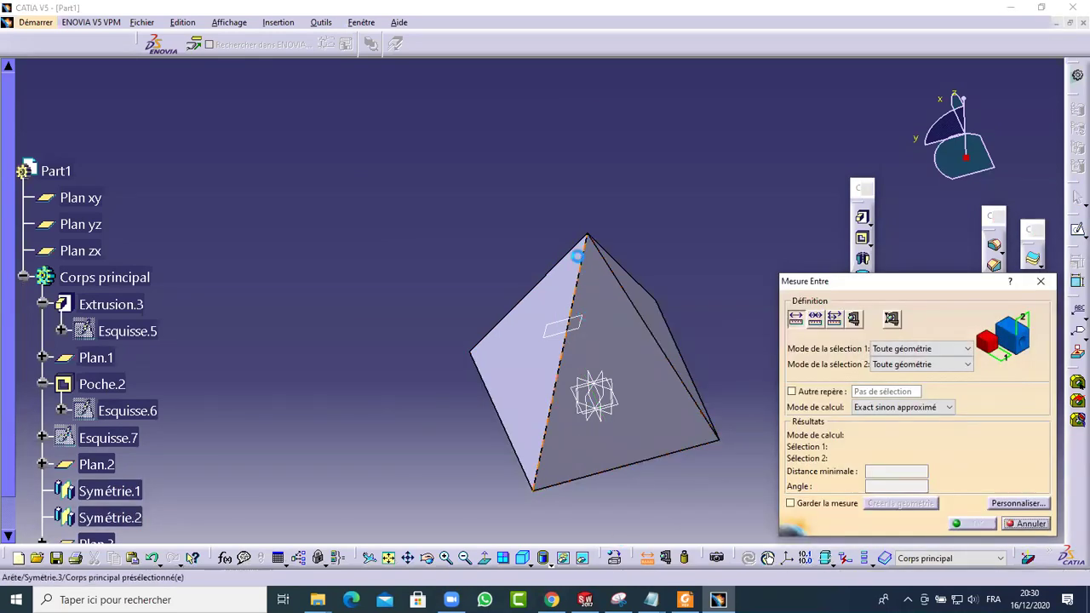
{"action": "left_click", "coordinate": [590, 237]}
{"action": "middle_click_drag", "start_coordinate": [622, 497], "coordinate": [473, 379]}
{"action": "left_click", "coordinate": [473, 379]}
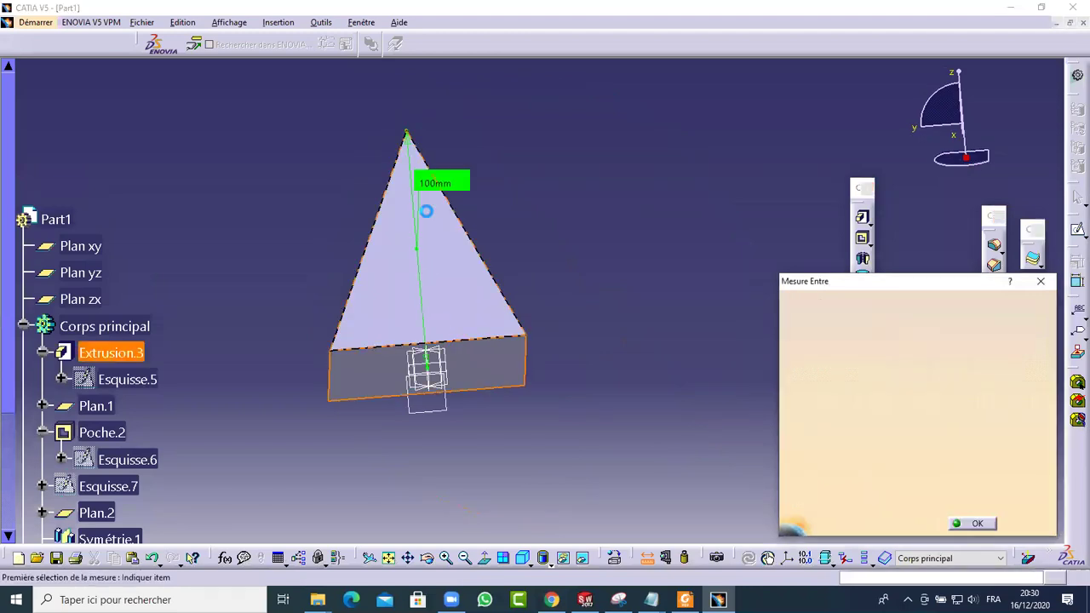
{"action": "left_click", "coordinate": [896, 473]}
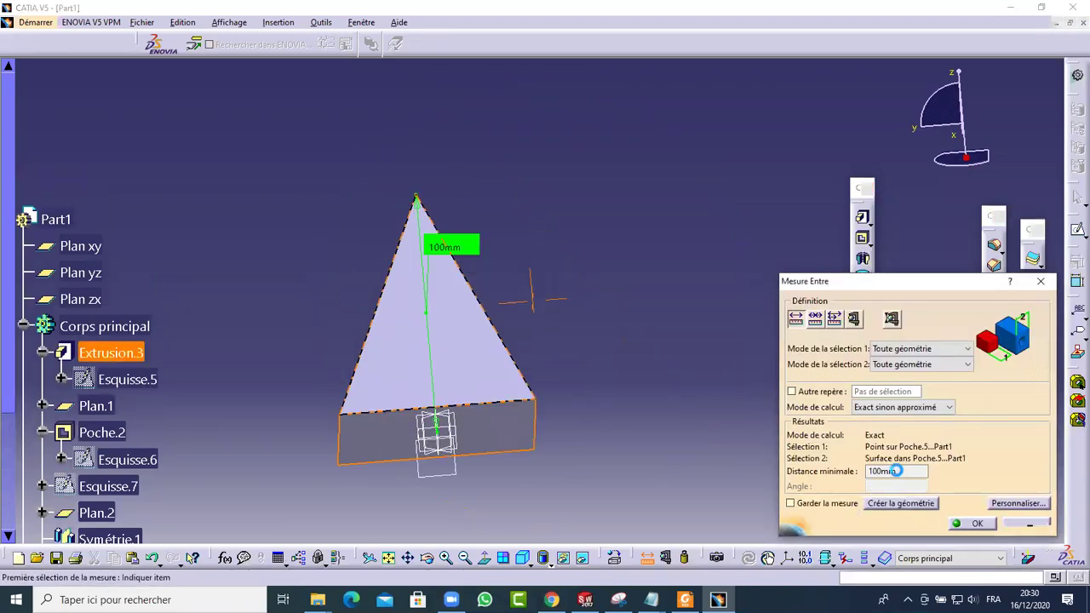
{"action": "left_click", "coordinate": [268, 197]}
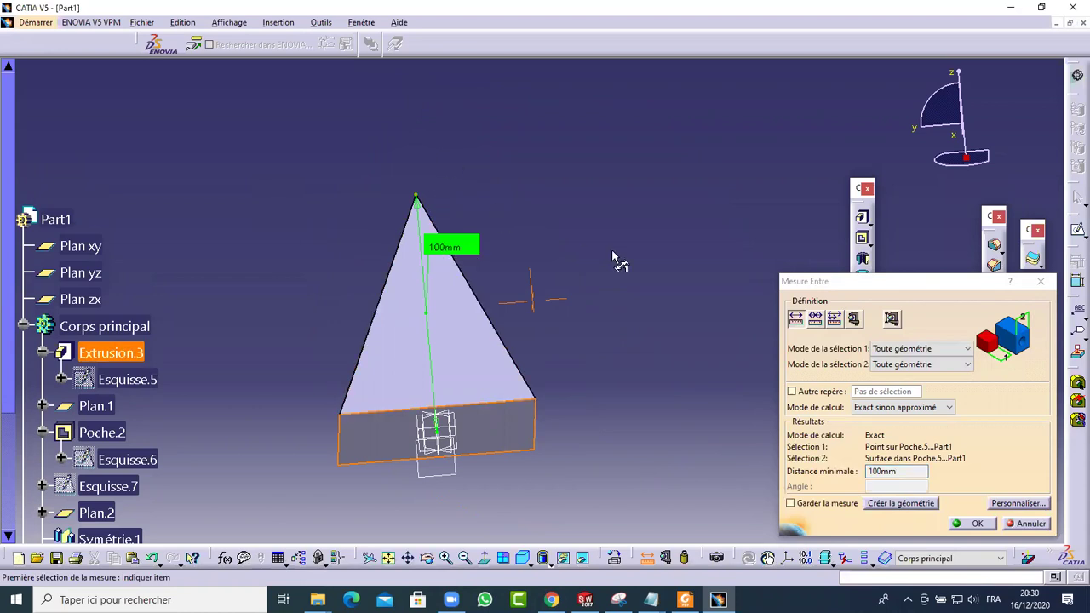
Step: Close the distance measurement and scale the pyramid about its apex to twice its size
{"action": "left_click", "coordinate": [1026, 523]}
{"action": "middle_click_drag", "start_coordinate": [423, 144], "coordinate": [358, 341]}
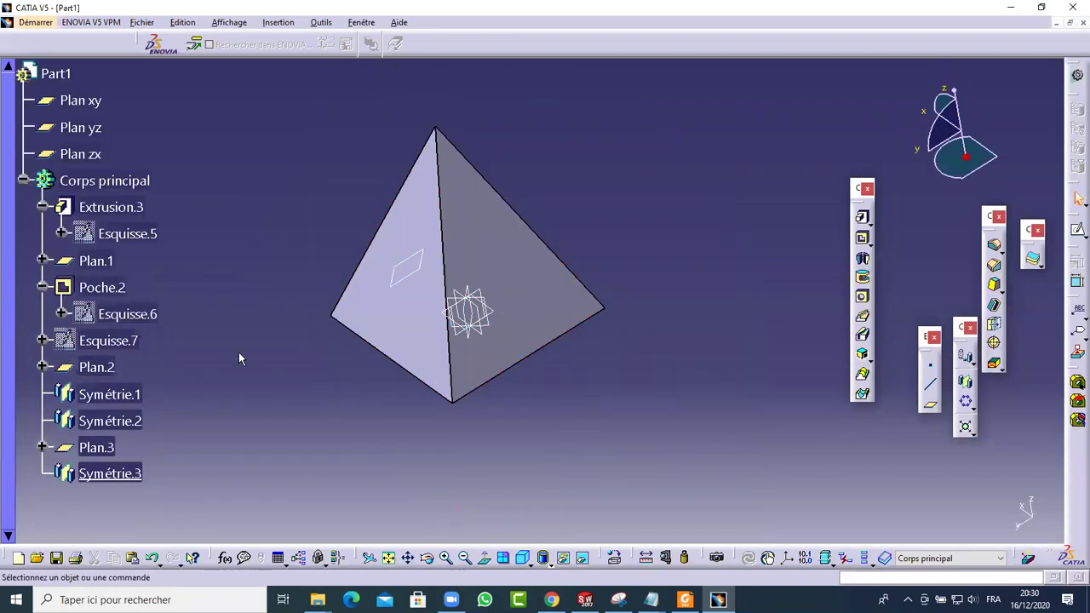
{"action": "middle_click_drag", "start_coordinate": [261, 372], "coordinate": [311, 400]}
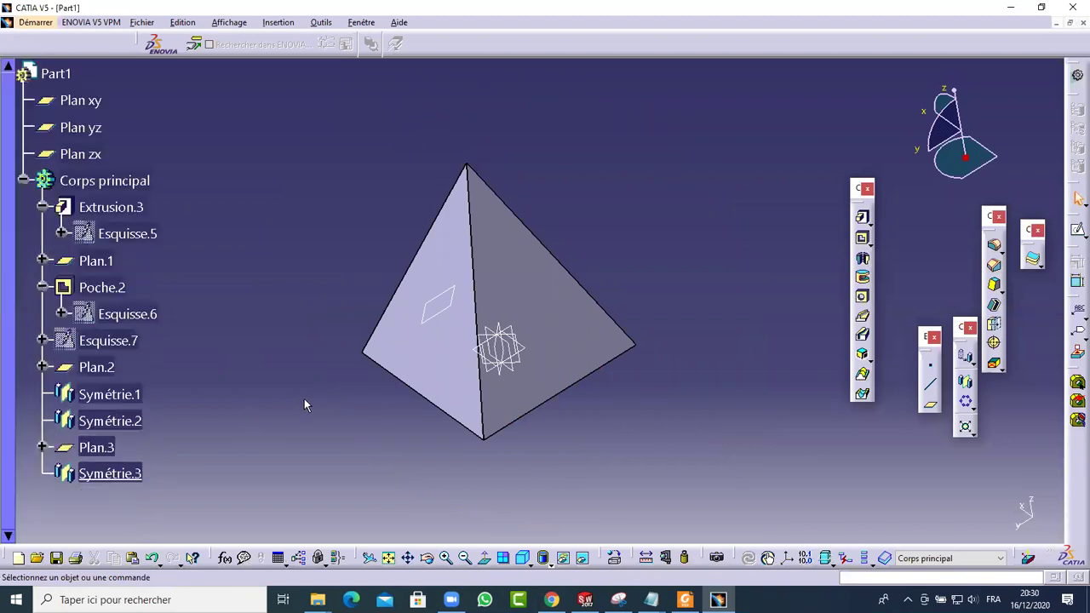
{"action": "middle_click_drag", "start_coordinate": [285, 265], "coordinate": [342, 303]}
{"action": "scroll", "coordinate": [145, 304], "scroll_direction": "down", "scroll_amount": 3}
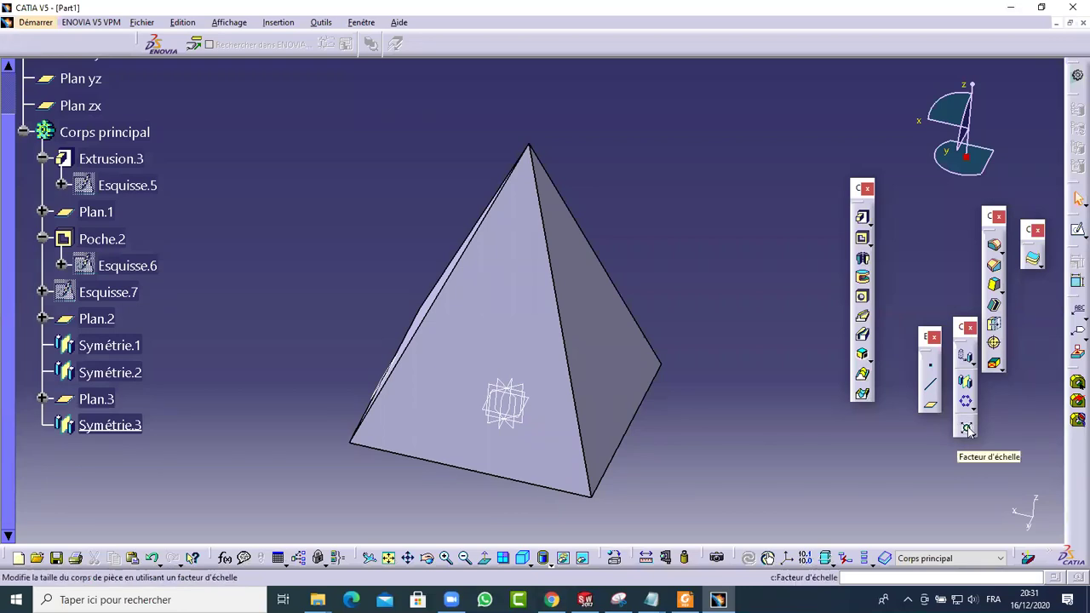
{"action": "left_click", "coordinate": [966, 428]}
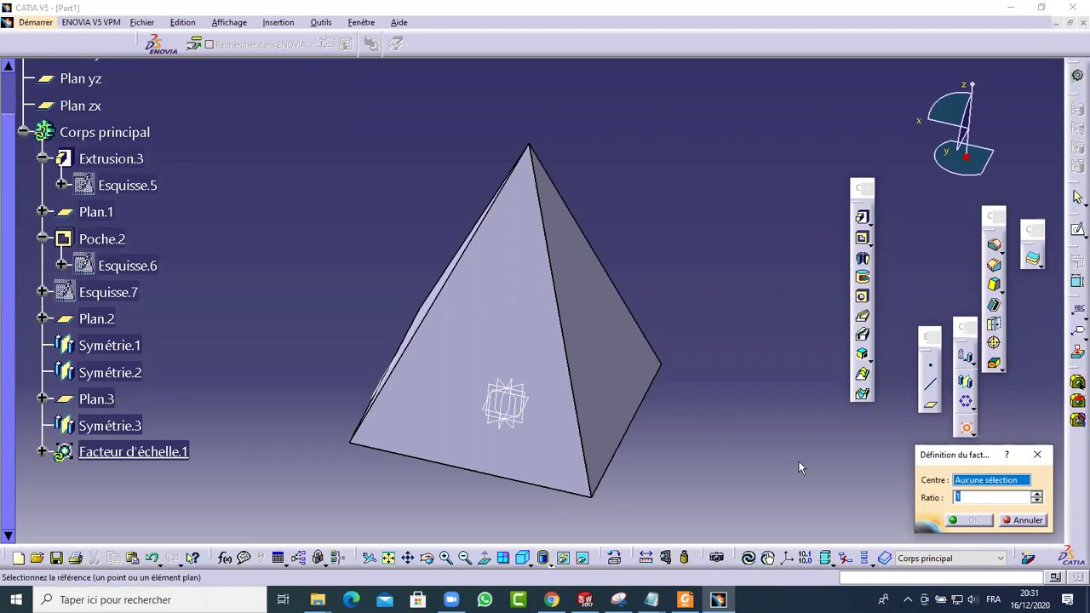
{"action": "middle_click_drag", "start_coordinate": [591, 121], "coordinate": [504, 171]}
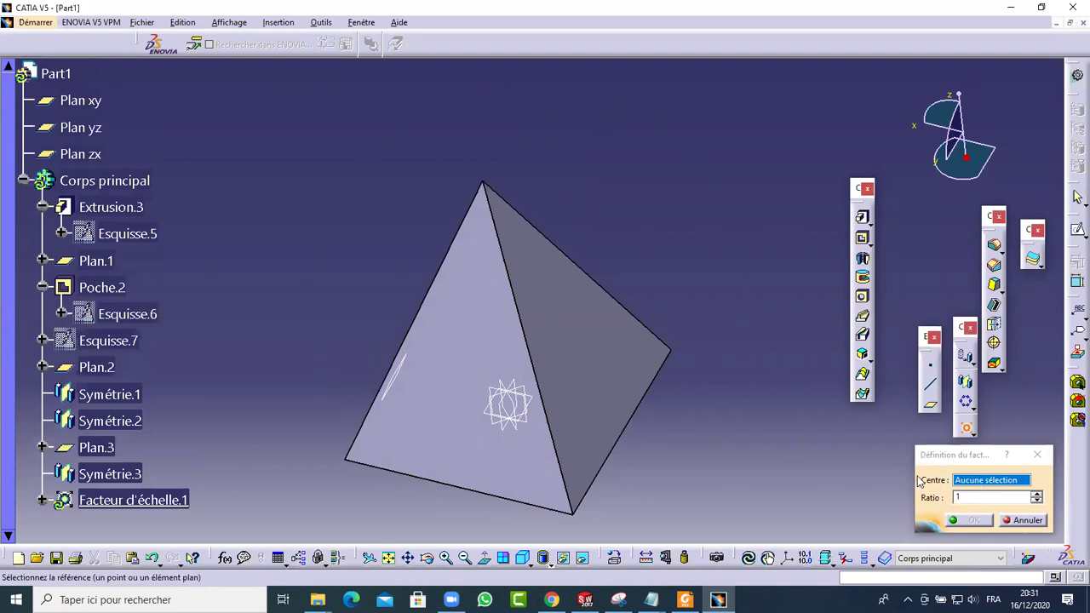
{"action": "left_click", "coordinate": [485, 185]}
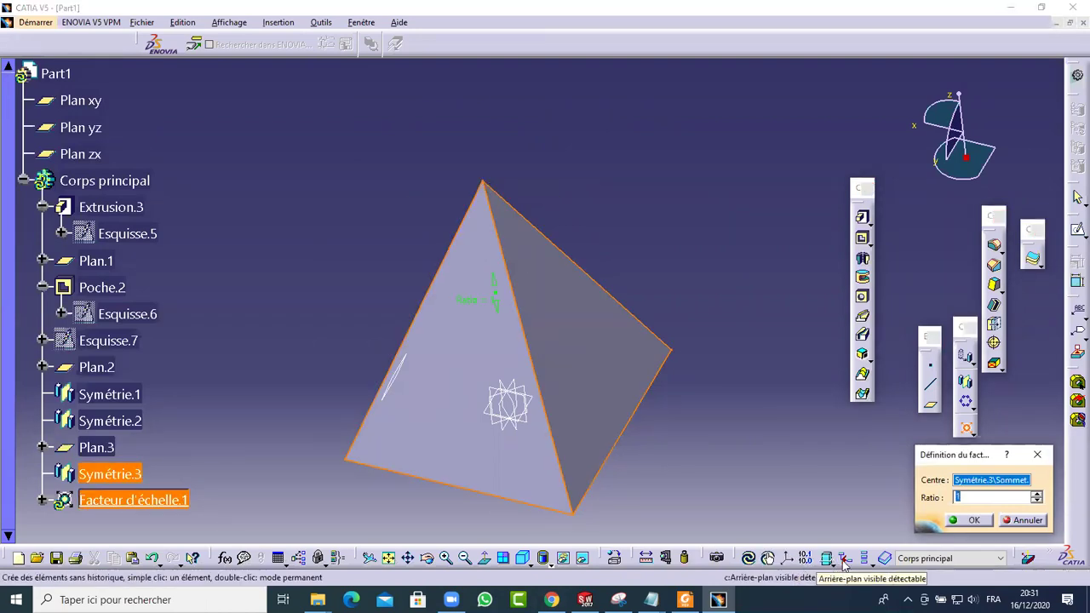
{"action": "double_click", "coordinate": [969, 497]}
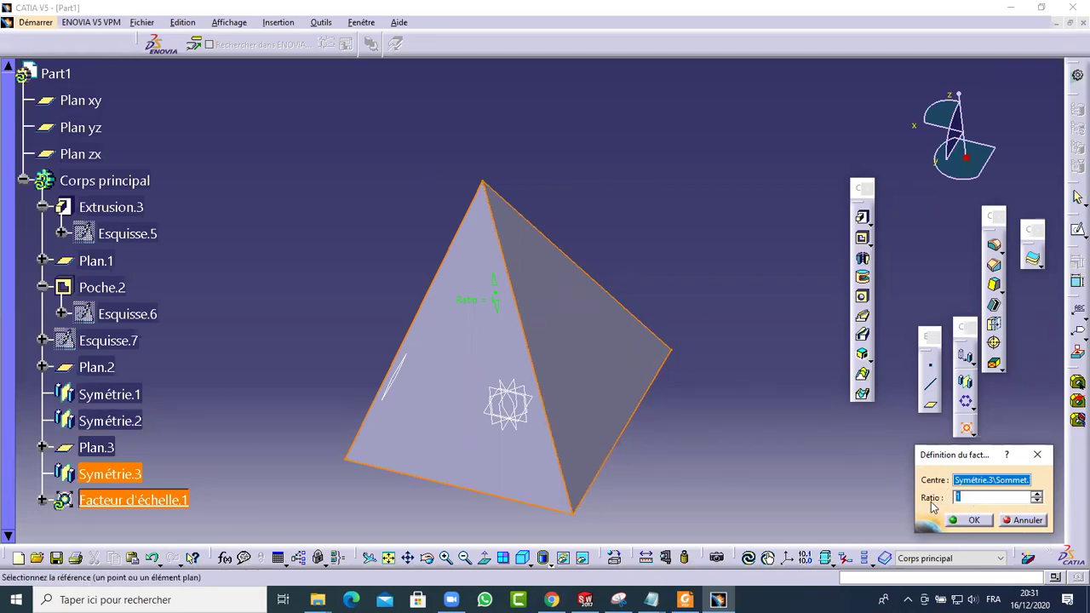
{"action": "left_click", "coordinate": [888, 503]}
{"action": "left_click", "coordinate": [973, 520]}
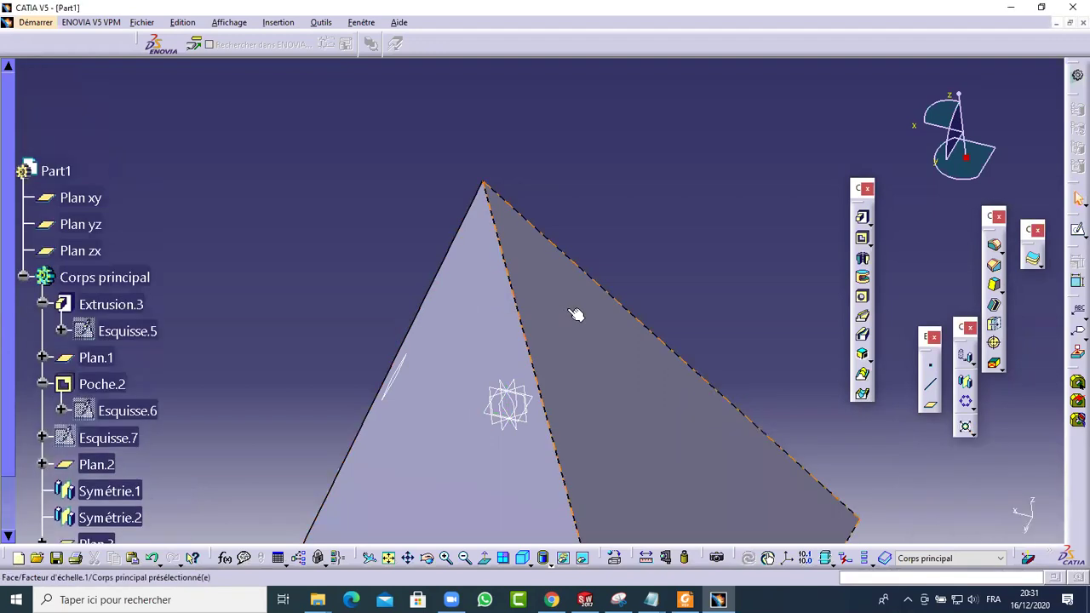
Step: Measure the minimum distance from the scaled pyramid's apex to its base face
{"action": "middle_click_drag", "start_coordinate": [694, 213], "coordinate": [647, 400]}
{"action": "middle_click_drag", "start_coordinate": [380, 387], "coordinate": [545, 426]}
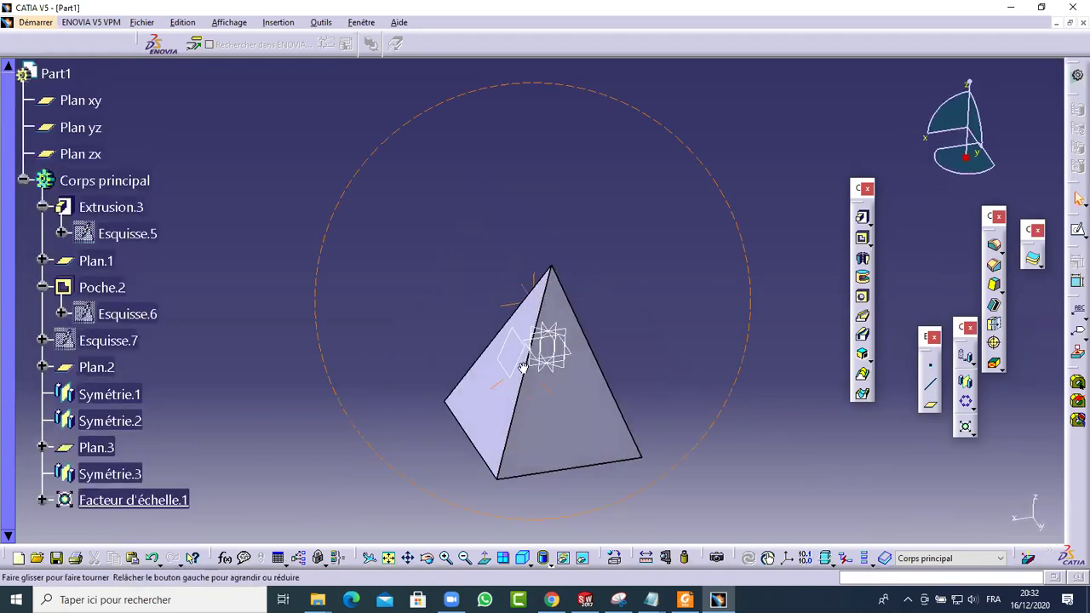
{"action": "middle_click_drag", "start_coordinate": [635, 511], "coordinate": [612, 407]}
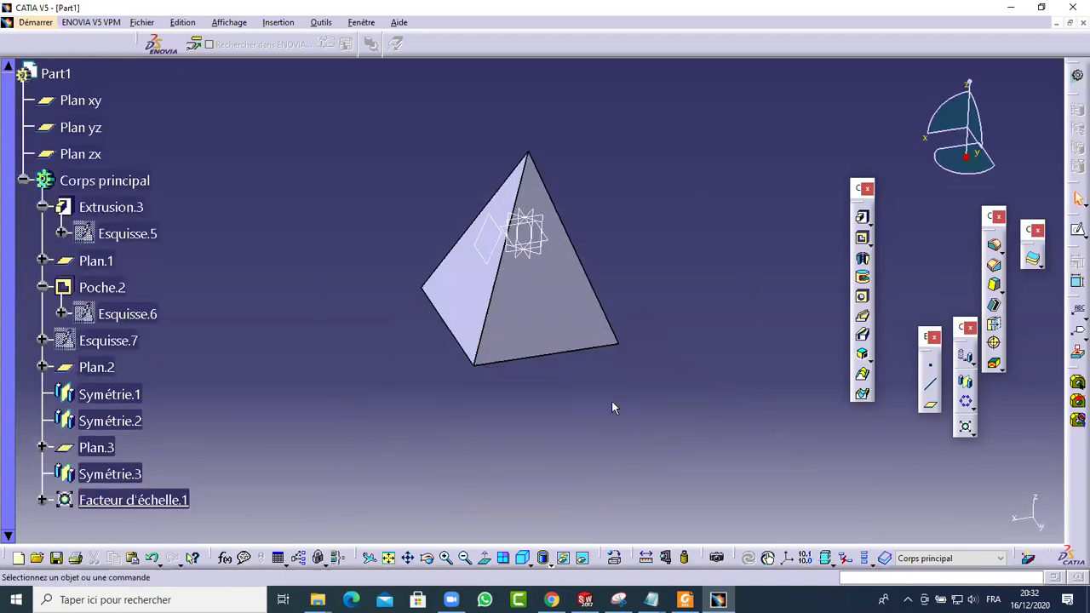
{"action": "left_click", "coordinate": [645, 557]}
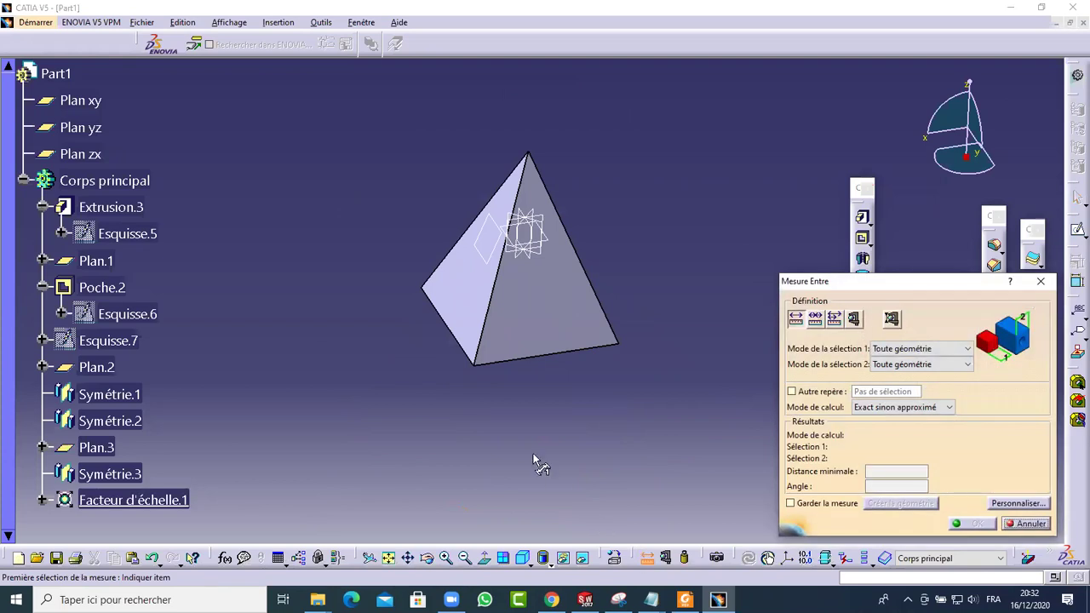
{"action": "left_click", "coordinate": [528, 158]}
{"action": "middle_click_drag", "start_coordinate": [540, 382], "coordinate": [565, 167]}
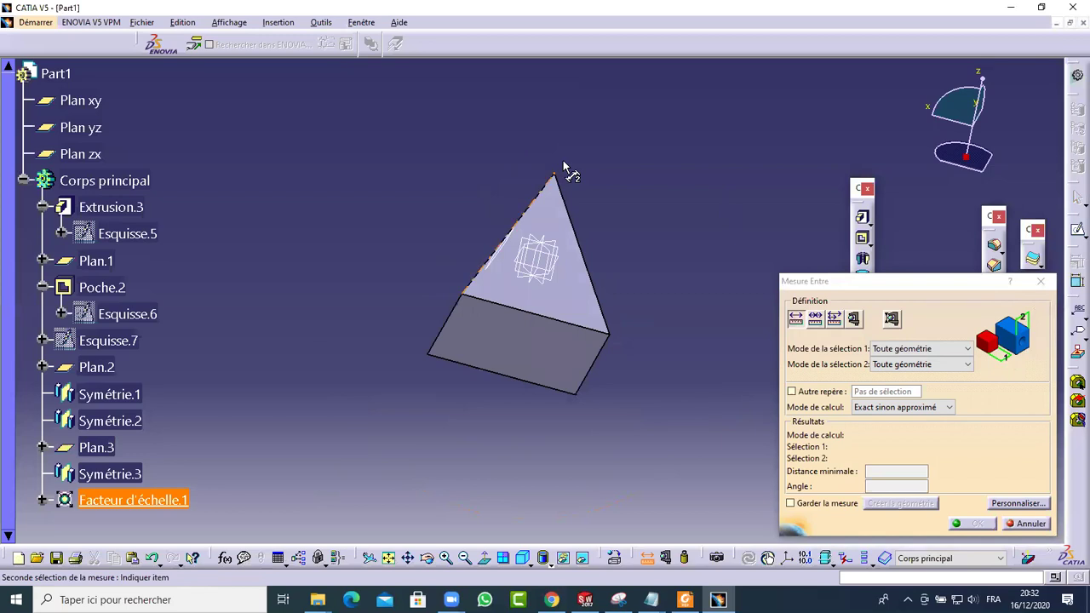
{"action": "left_click", "coordinate": [518, 339]}
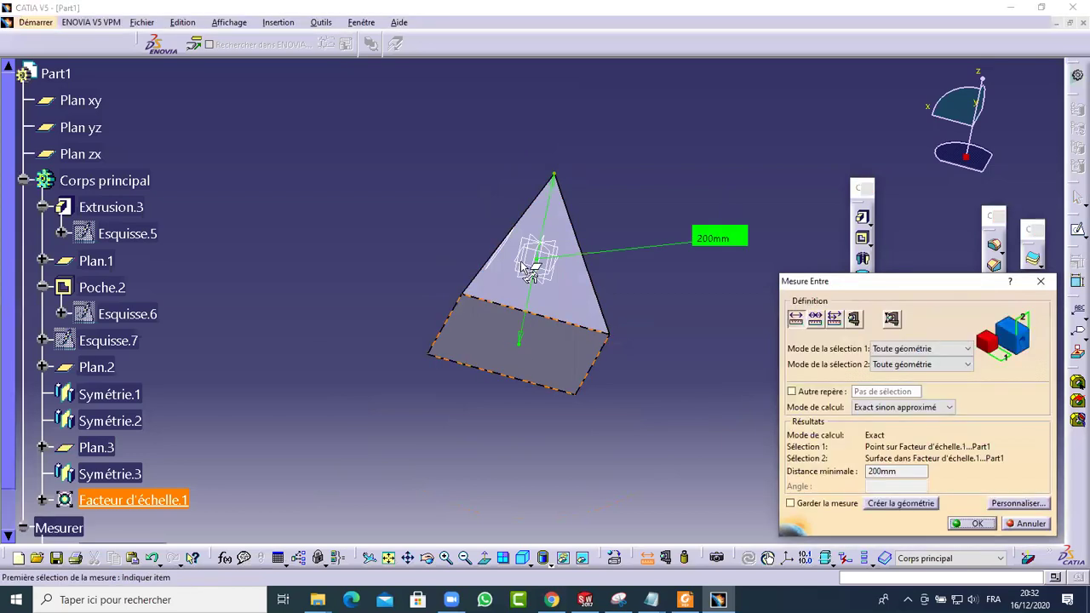
{"action": "middle_click_drag", "start_coordinate": [471, 153], "coordinate": [729, 285]}
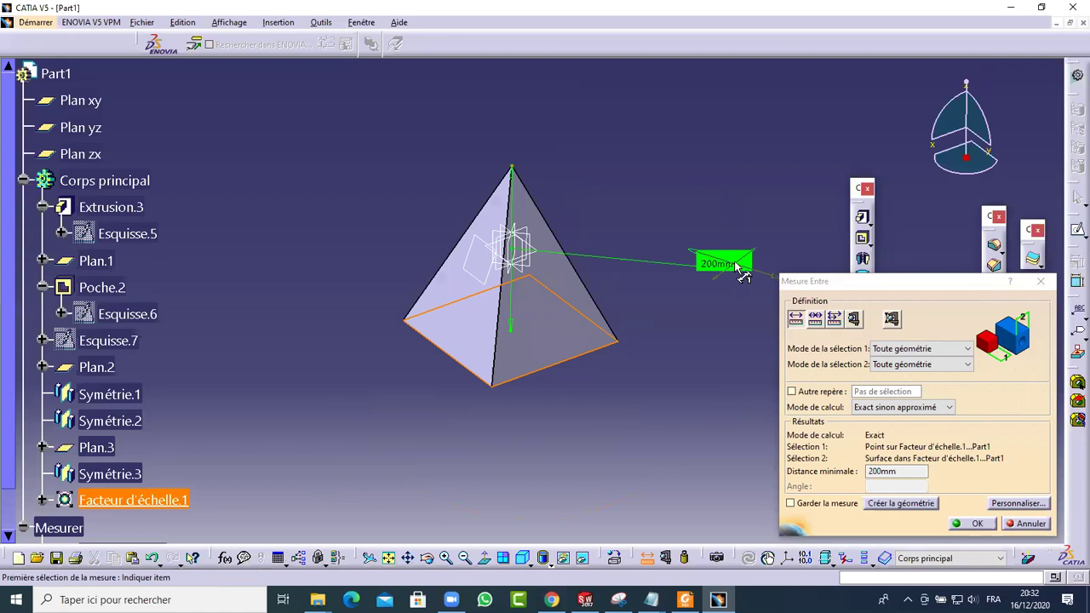
{"action": "left_click", "coordinate": [994, 523]}
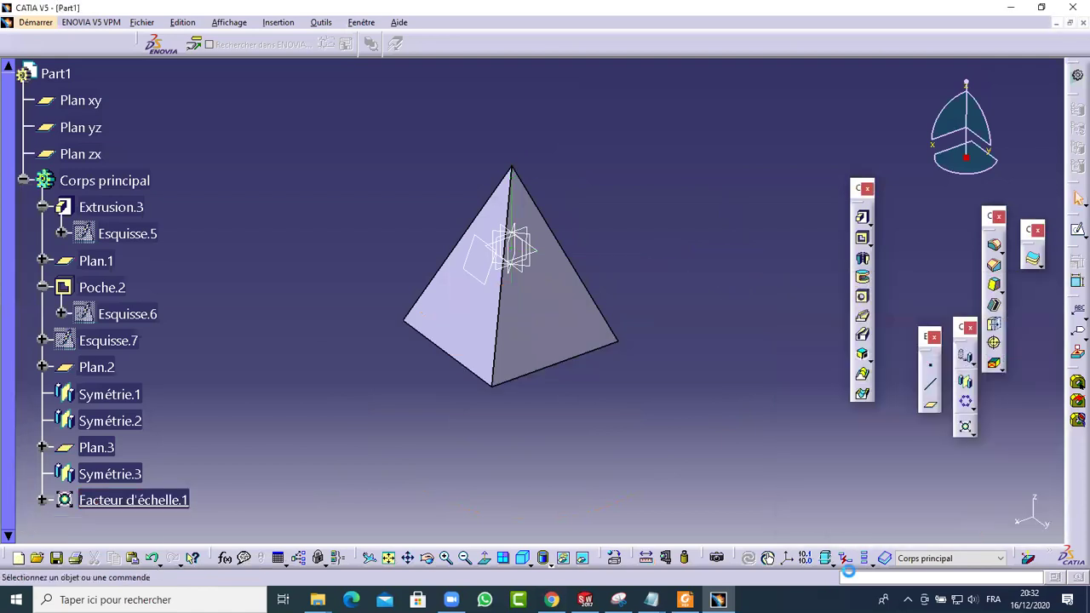
Step: Measure the length of one base edge of the scaled pyramid without keeping the measurement
{"action": "left_click", "coordinate": [666, 557]}
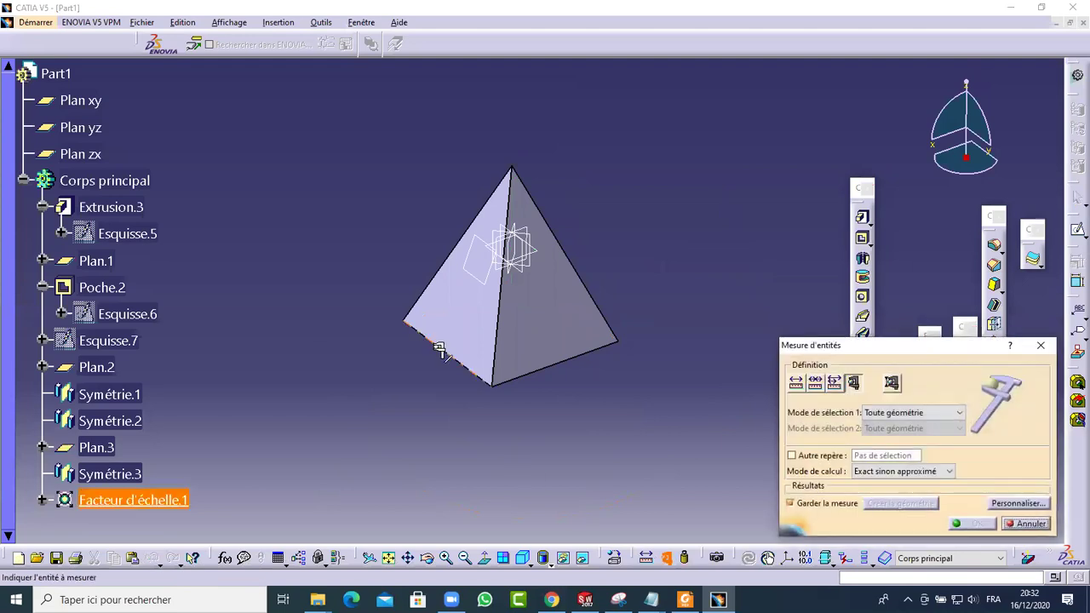
{"action": "left_click", "coordinate": [437, 347]}
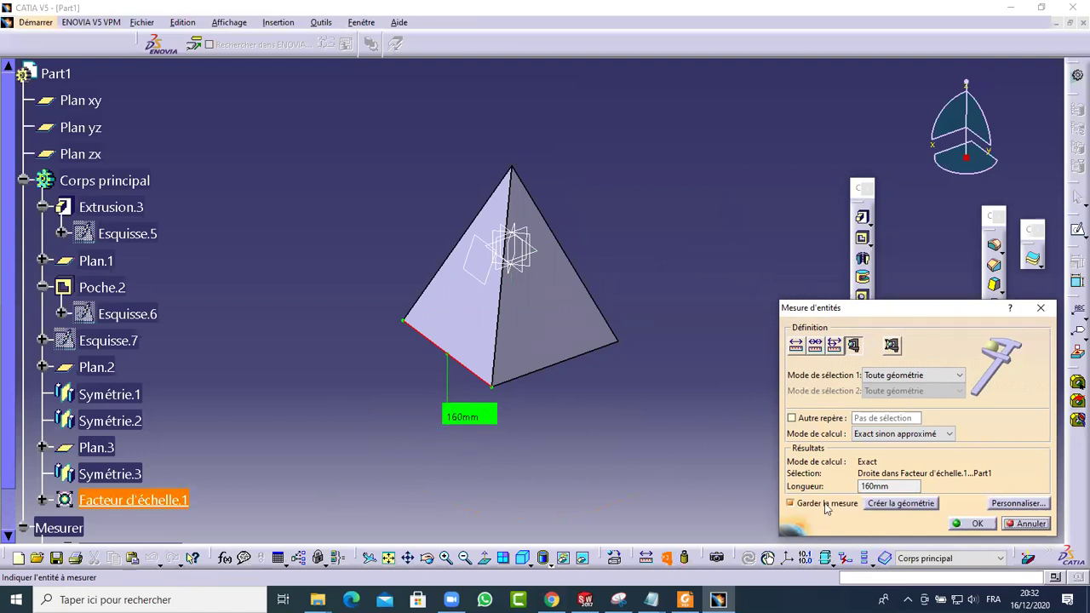
{"action": "left_click", "coordinate": [1022, 524]}
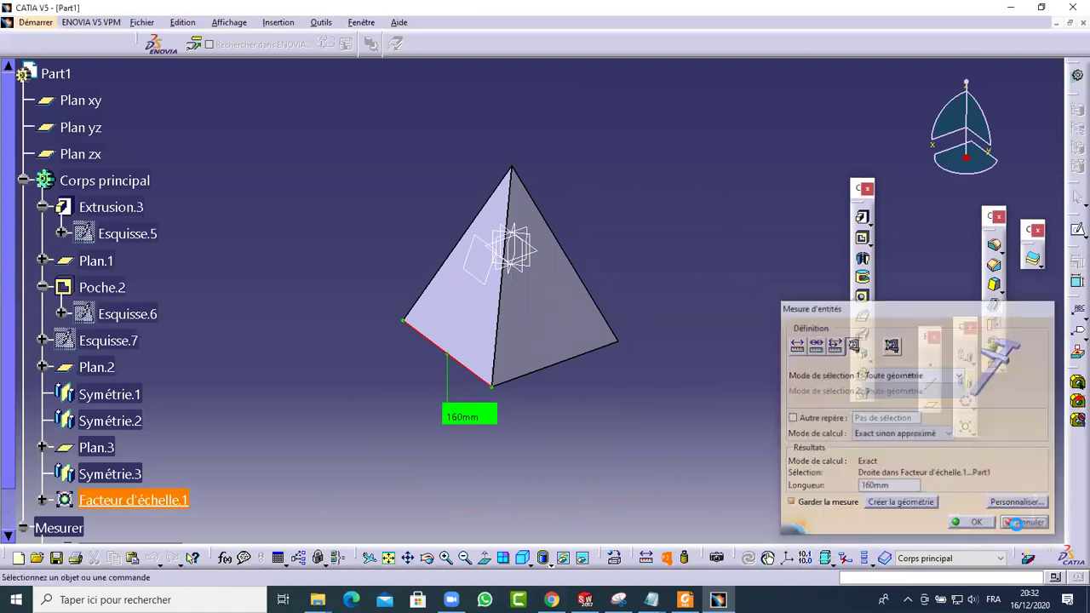
{"action": "middle_click_drag", "start_coordinate": [601, 371], "coordinate": [628, 347]}
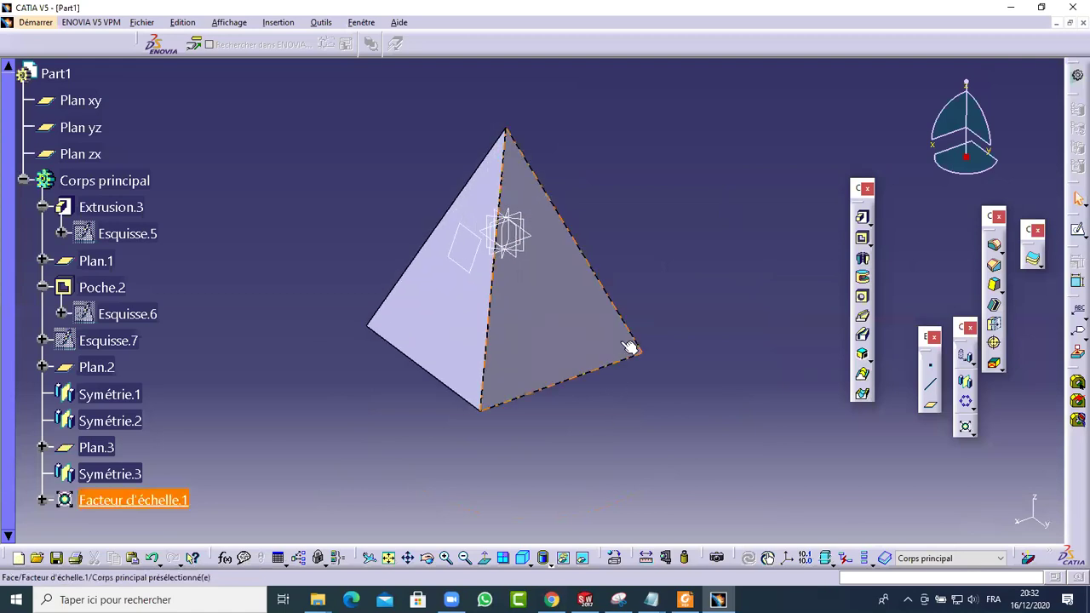
{"action": "middle_click_drag", "start_coordinate": [627, 409], "coordinate": [698, 471]}
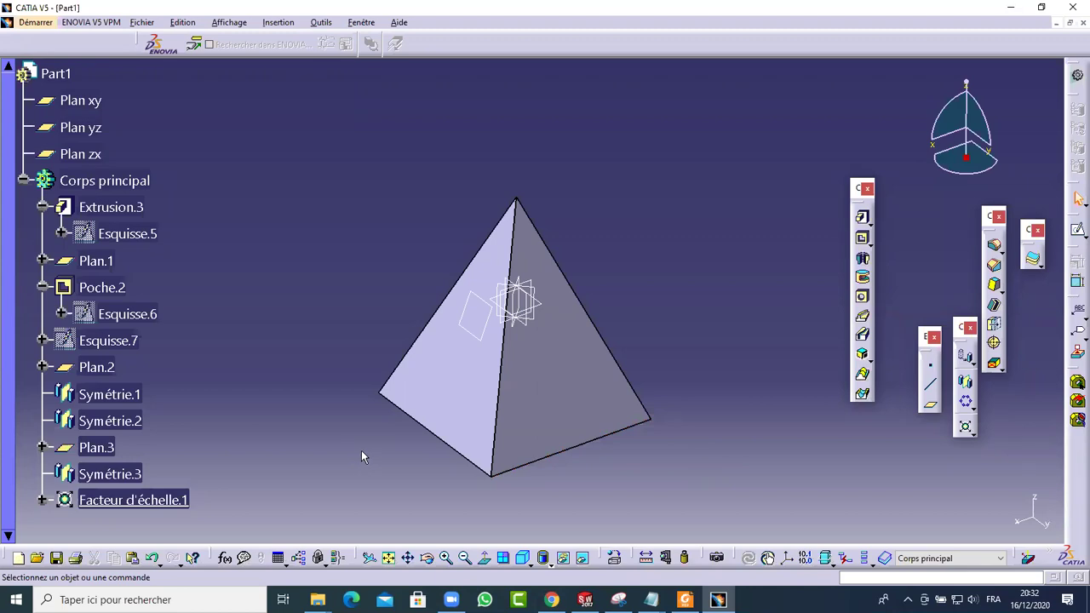
Step: Undo the scaling of the pyramid
{"action": "key", "text": "ctrl+z"}
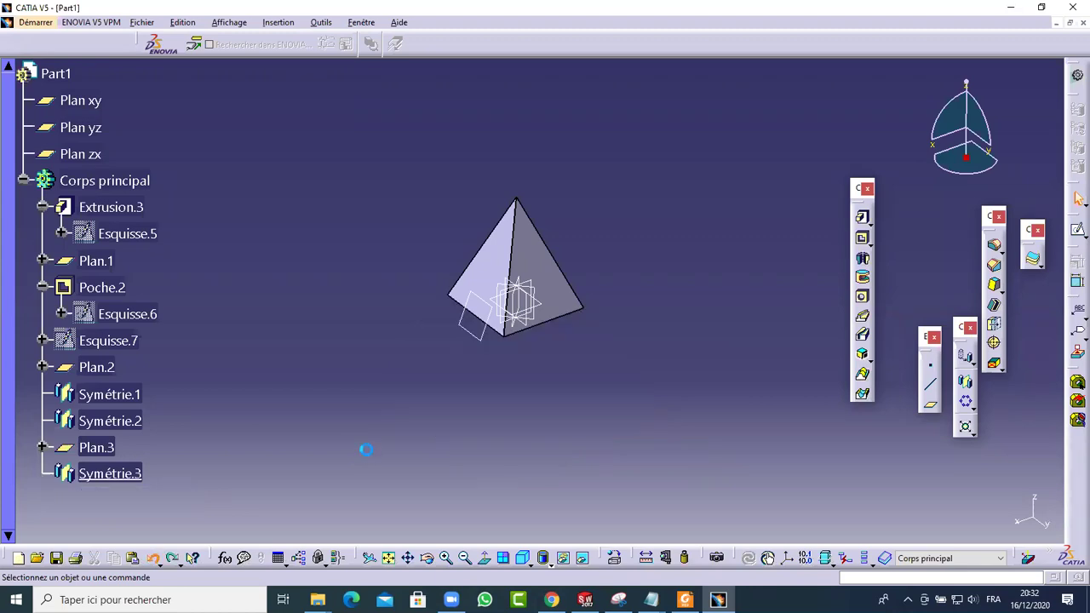
{"action": "middle_click_drag", "start_coordinate": [534, 447], "coordinate": [681, 493]}
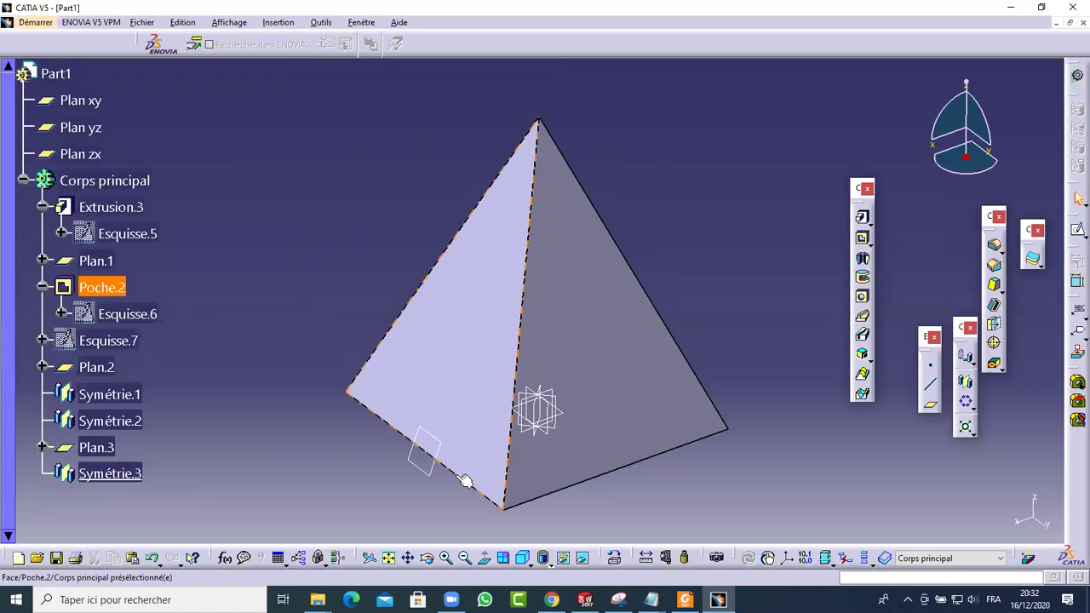
Step: Switch to Untitled.pdf in Foxit Reader and handwrite "100 → 100%" below the drawn rectangle
{"action": "left_click", "coordinate": [685, 599]}
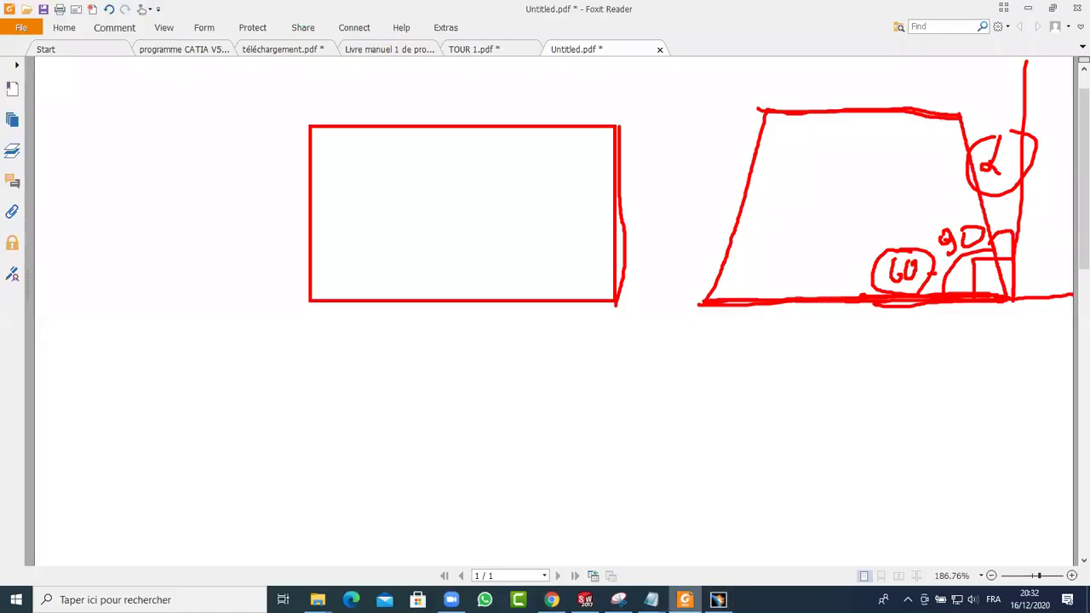
{"action": "left_click_drag", "start_coordinate": [310, 381], "coordinate": [318, 408]}
{"action": "mouse_move", "coordinate": [356, 372]}
{"action": "left_mouse_down"}
{"action": "mouse_move", "coordinate": [347, 407]}
{"action": "mouse_move", "coordinate": [356, 373]}
{"action": "mouse_move", "coordinate": [371, 394]}
{"action": "mouse_move", "coordinate": [395, 379]}
{"action": "mouse_move", "coordinate": [393, 366]}
{"action": "left_mouse_up"}
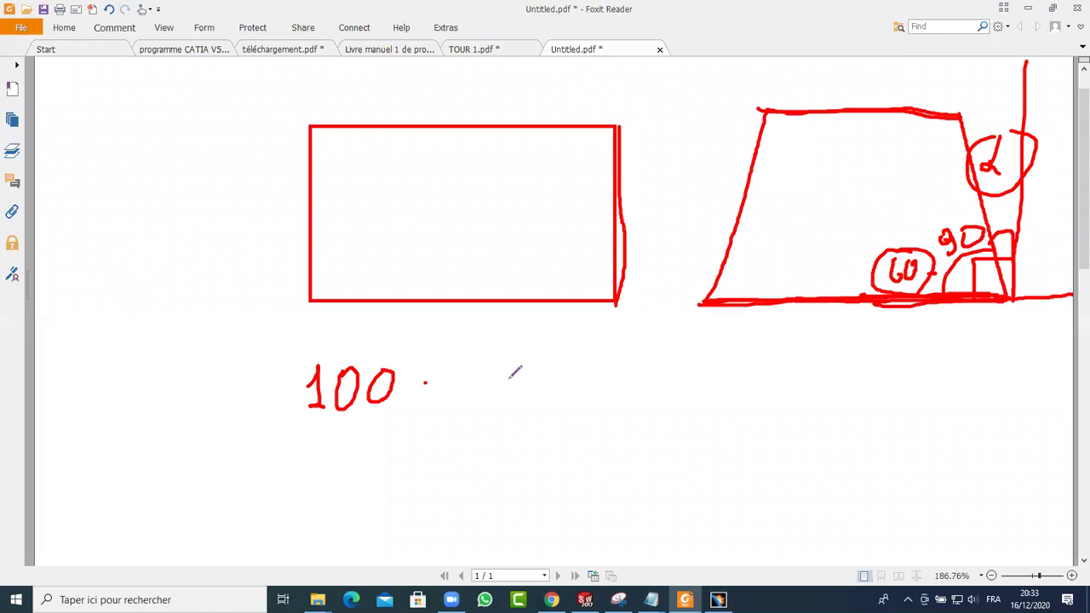
{"action": "mouse_move", "coordinate": [413, 384]}
{"action": "left_mouse_down"}
{"action": "mouse_move", "coordinate": [555, 400]}
{"action": "mouse_move", "coordinate": [540, 410]}
{"action": "left_mouse_up"}
{"action": "mouse_move", "coordinate": [596, 389]}
{"action": "left_mouse_down"}
{"action": "mouse_move", "coordinate": [603, 409]}
{"action": "mouse_move", "coordinate": [669, 390]}
{"action": "left_mouse_up"}
{"action": "left_click_drag", "start_coordinate": [686, 385], "coordinate": [696, 388]}
{"action": "mouse_move", "coordinate": [721, 375]}
{"action": "left_mouse_down"}
{"action": "mouse_move", "coordinate": [699, 408]}
{"action": "mouse_move", "coordinate": [704, 380]}
{"action": "left_mouse_up"}
{"action": "left_click_drag", "start_coordinate": [737, 407], "coordinate": [737, 413]}
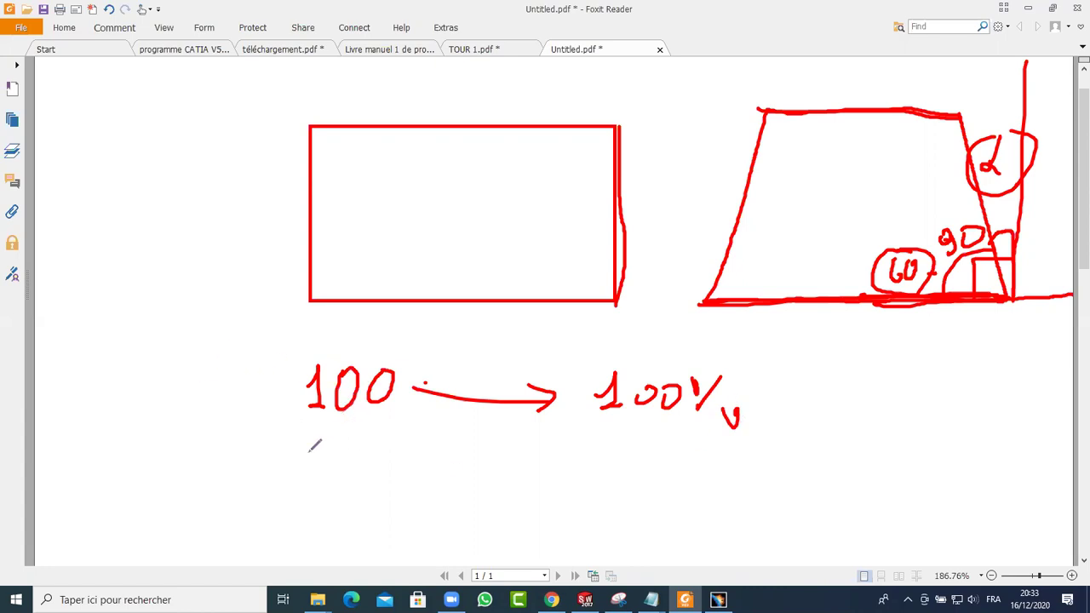
Step: Handwrite the second proportion row "35 → x" beneath the 100 row
{"action": "mouse_move", "coordinate": [363, 429]}
{"action": "left_mouse_down"}
{"action": "mouse_move", "coordinate": [387, 446]}
{"action": "mouse_move", "coordinate": [343, 468]}
{"action": "left_mouse_up"}
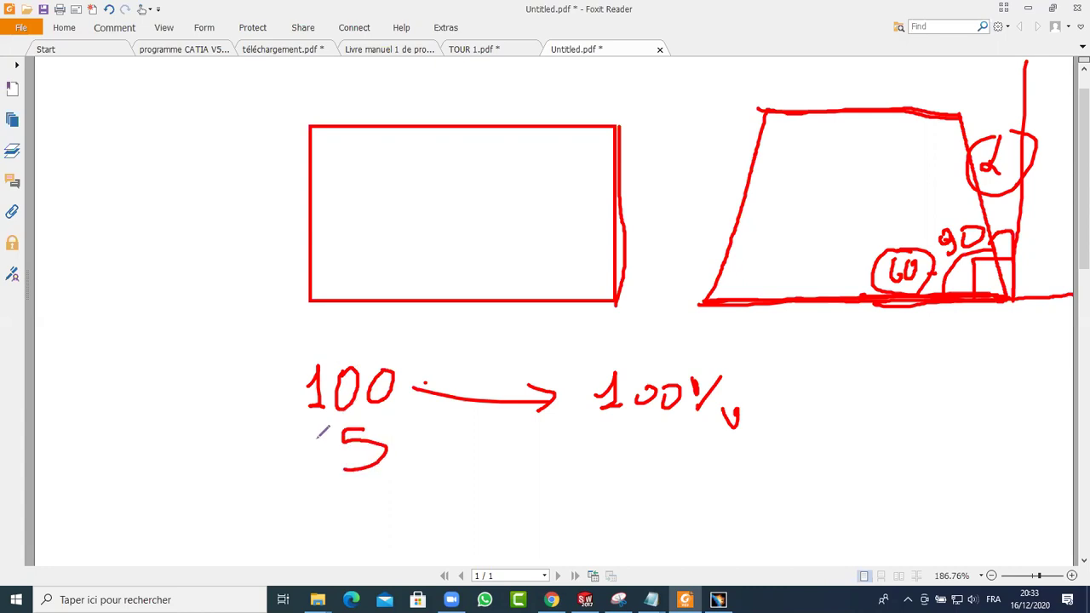
{"action": "mouse_move", "coordinate": [316, 429]}
{"action": "left_mouse_down"}
{"action": "mouse_move", "coordinate": [332, 459]}
{"action": "mouse_move", "coordinate": [296, 460]}
{"action": "left_mouse_up"}
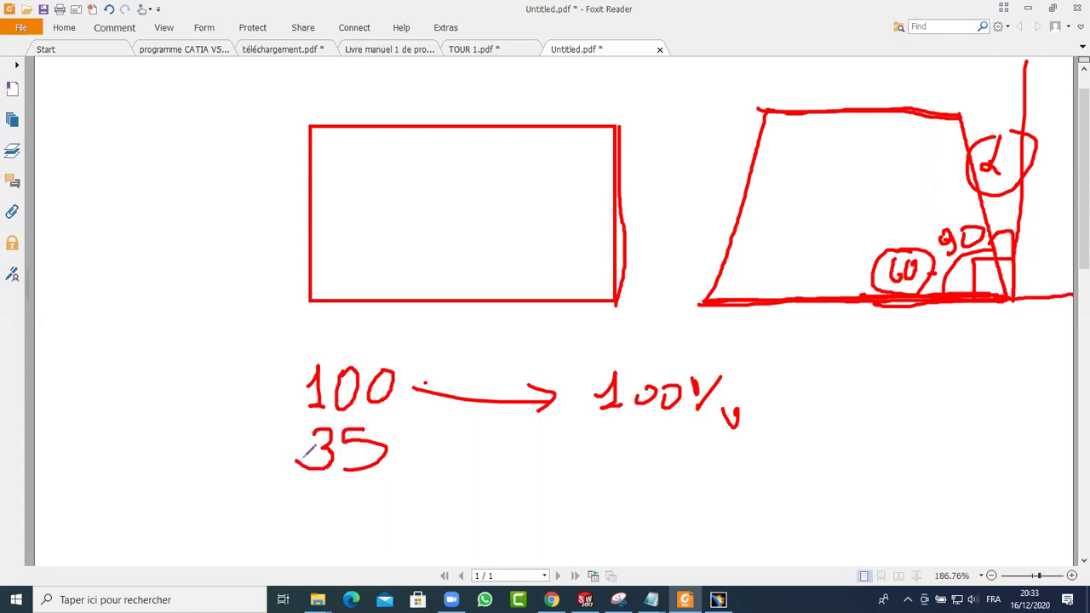
{"action": "left_click_drag", "start_coordinate": [433, 464], "coordinate": [545, 467]}
{"action": "mouse_move", "coordinate": [524, 457]}
{"action": "left_mouse_down"}
{"action": "mouse_move", "coordinate": [547, 471]}
{"action": "mouse_move", "coordinate": [519, 487]}
{"action": "left_mouse_up"}
{"action": "left_click_drag", "start_coordinate": [620, 449], "coordinate": [623, 482]}
{"action": "mouse_move", "coordinate": [656, 438]}
{"action": "left_mouse_down"}
{"action": "mouse_move", "coordinate": [689, 485]}
{"action": "mouse_move", "coordinate": [731, 473]}
{"action": "left_mouse_up"}
Step: Circle the 35, write the fraction 35×100 over 100 below, strike out both hundreds and circle the remaining 35
{"action": "scroll", "coordinate": [660, 466], "scroll_direction": "down", "scroll_amount": 2}
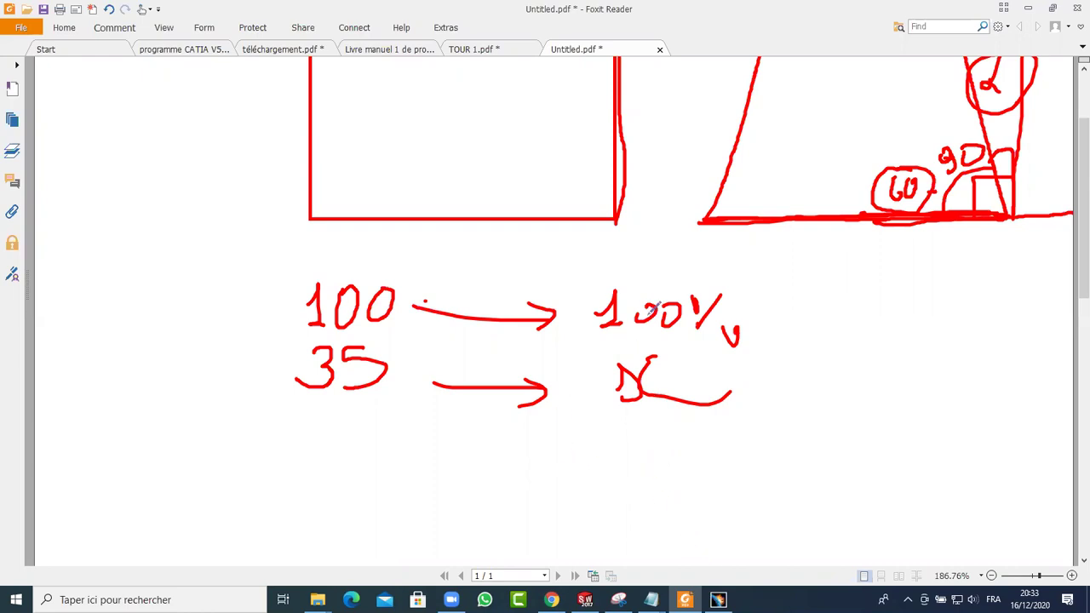
{"action": "mouse_move", "coordinate": [349, 330]}
{"action": "left_mouse_down"}
{"action": "mouse_move", "coordinate": [289, 345]}
{"action": "mouse_move", "coordinate": [292, 373]}
{"action": "mouse_move", "coordinate": [398, 368]}
{"action": "mouse_move", "coordinate": [336, 327]}
{"action": "left_mouse_up"}
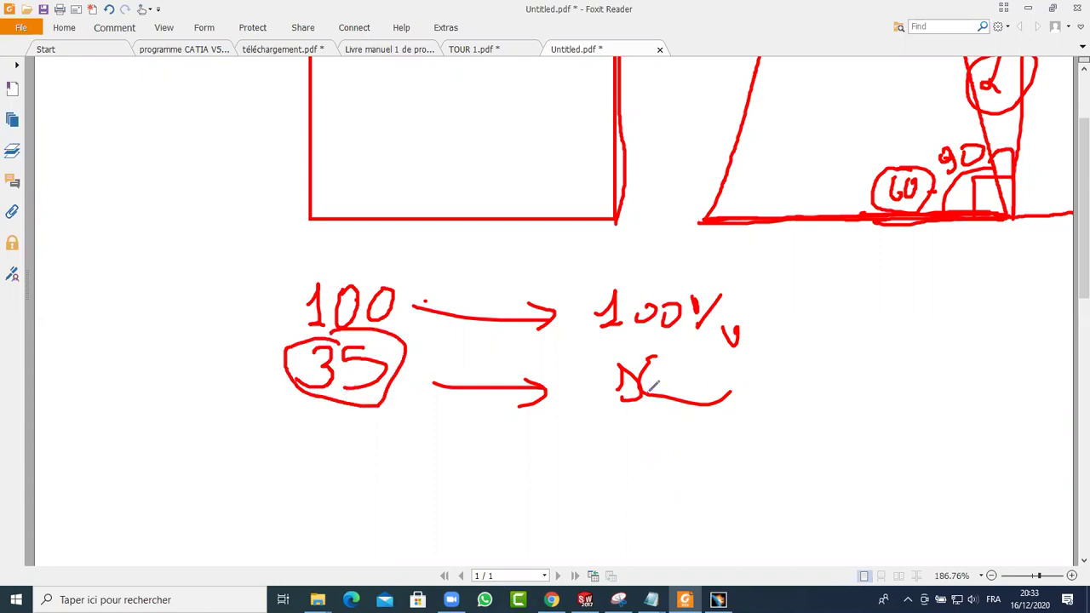
{"action": "mouse_move", "coordinate": [526, 467]}
{"action": "left_mouse_down"}
{"action": "mouse_move", "coordinate": [506, 496]}
{"action": "mouse_move", "coordinate": [493, 471]}
{"action": "mouse_move", "coordinate": [496, 487]}
{"action": "mouse_move", "coordinate": [479, 501]}
{"action": "mouse_move", "coordinate": [554, 482]}
{"action": "mouse_move", "coordinate": [587, 492]}
{"action": "mouse_move", "coordinate": [617, 477]}
{"action": "mouse_move", "coordinate": [637, 482]}
{"action": "left_mouse_up"}
{"action": "left_click_drag", "start_coordinate": [456, 510], "coordinate": [679, 510]}
{"action": "mouse_move", "coordinate": [528, 515]}
{"action": "left_mouse_down"}
{"action": "mouse_move", "coordinate": [587, 526]}
{"action": "mouse_move", "coordinate": [566, 538]}
{"action": "mouse_move", "coordinate": [669, 470]}
{"action": "left_mouse_up"}
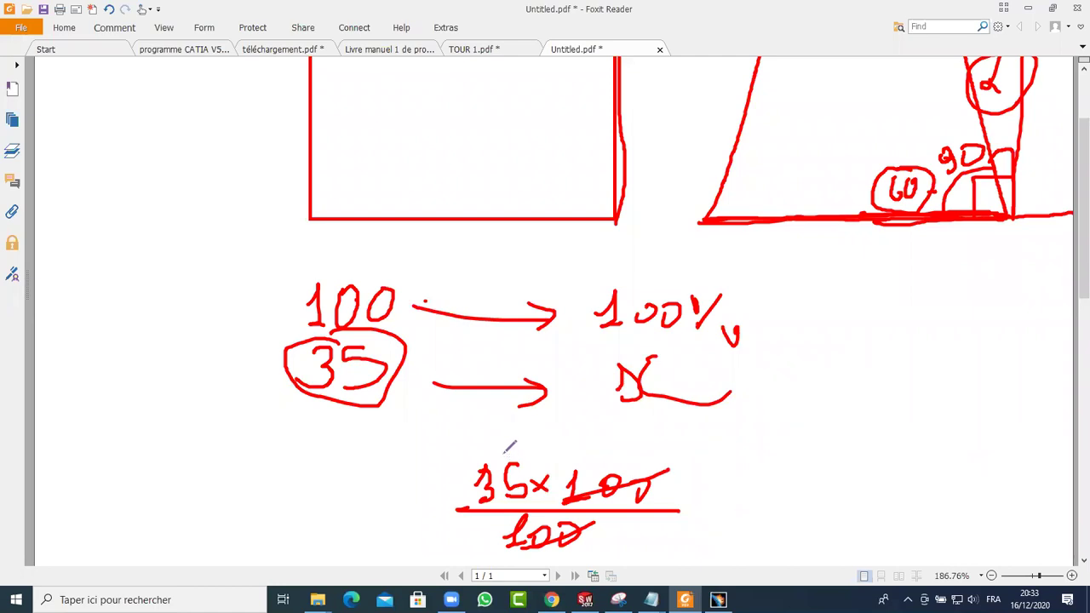
{"action": "mouse_move", "coordinate": [495, 453]}
{"action": "left_mouse_down"}
{"action": "mouse_move", "coordinate": [452, 489]}
{"action": "mouse_move", "coordinate": [467, 505]}
{"action": "mouse_move", "coordinate": [520, 494]}
{"action": "mouse_move", "coordinate": [517, 448]}
{"action": "left_mouse_up"}
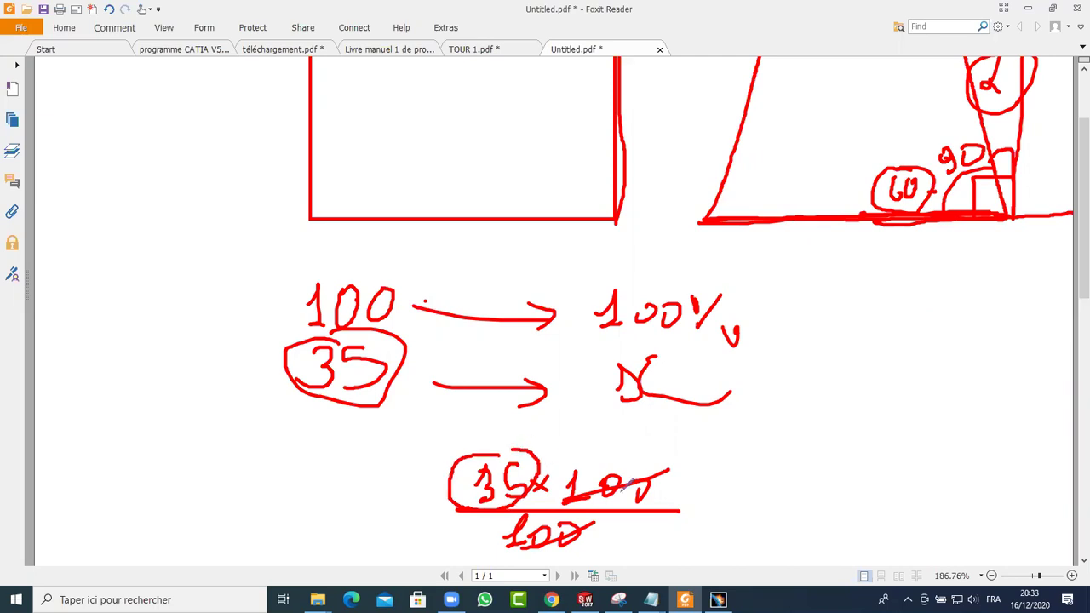
Step: Handwrite the result "= 35 %" beside the fraction
{"action": "mouse_move", "coordinate": [690, 490]}
{"action": "left_mouse_down"}
{"action": "mouse_move", "coordinate": [730, 488]}
{"action": "mouse_move", "coordinate": [731, 504]}
{"action": "left_mouse_up"}
{"action": "left_click_drag", "start_coordinate": [818, 463], "coordinate": [793, 465]}
{"action": "left_click_drag", "start_coordinate": [793, 466], "coordinate": [785, 496]}
{"action": "mouse_move", "coordinate": [739, 460]}
{"action": "left_mouse_down"}
{"action": "mouse_move", "coordinate": [766, 475]}
{"action": "mouse_move", "coordinate": [746, 502]}
{"action": "left_mouse_up"}
{"action": "left_click_drag", "start_coordinate": [890, 457], "coordinate": [850, 511]}
{"action": "left_click_drag", "start_coordinate": [845, 462], "coordinate": [886, 491]}
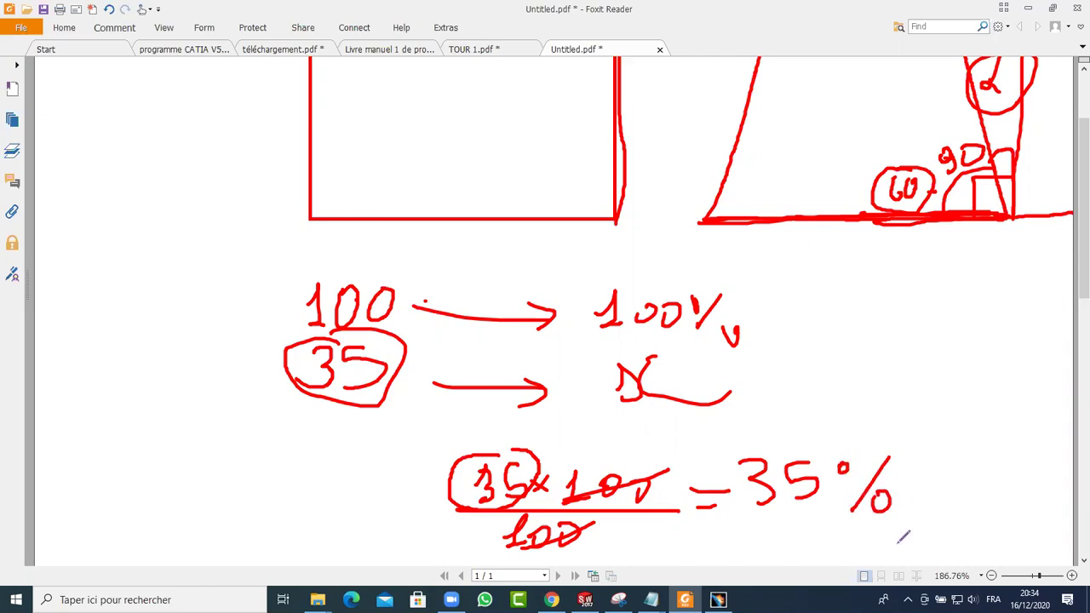
Step: Handwrite "= 0,35" beneath the percentage result and switch back to CATIA V5
{"action": "scroll", "coordinate": [714, 476], "scroll_direction": "down", "scroll_amount": 1}
{"action": "mouse_move", "coordinate": [699, 505]}
{"action": "left_mouse_down"}
{"action": "mouse_move", "coordinate": [716, 503]}
{"action": "mouse_move", "coordinate": [717, 521]}
{"action": "mouse_move", "coordinate": [744, 526]}
{"action": "mouse_move", "coordinate": [752, 502]}
{"action": "mouse_move", "coordinate": [781, 535]}
{"action": "left_mouse_up"}
{"action": "left_click_drag", "start_coordinate": [837, 499], "coordinate": [810, 532]}
{"action": "mouse_move", "coordinate": [785, 492]}
{"action": "left_mouse_down"}
{"action": "mouse_move", "coordinate": [804, 508]}
{"action": "mouse_move", "coordinate": [783, 536]}
{"action": "left_mouse_up"}
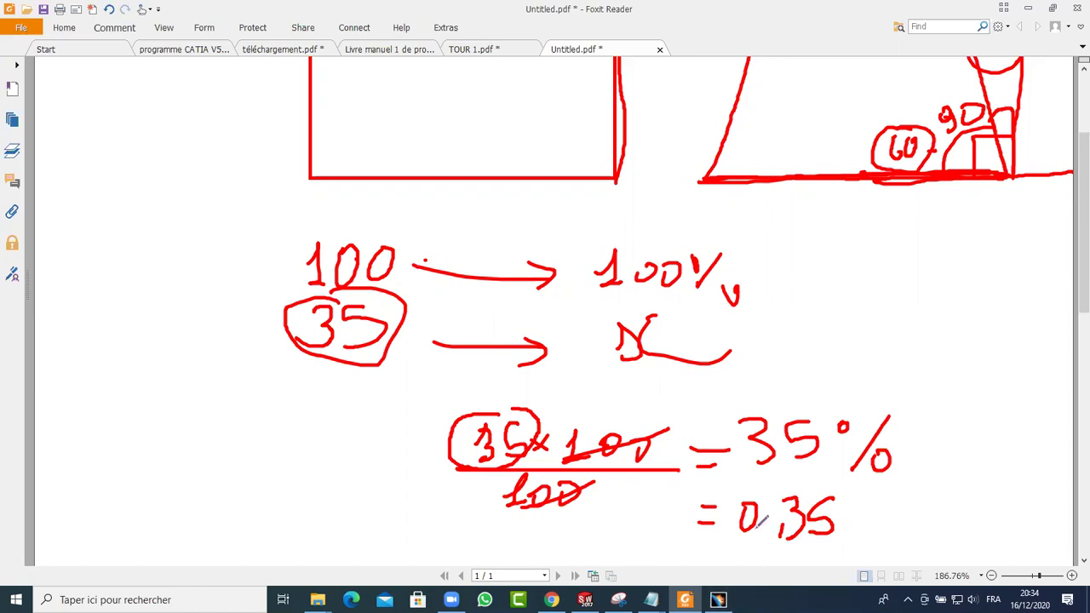
{"action": "scroll", "coordinate": [751, 483], "scroll_direction": "down", "scroll_amount": 1}
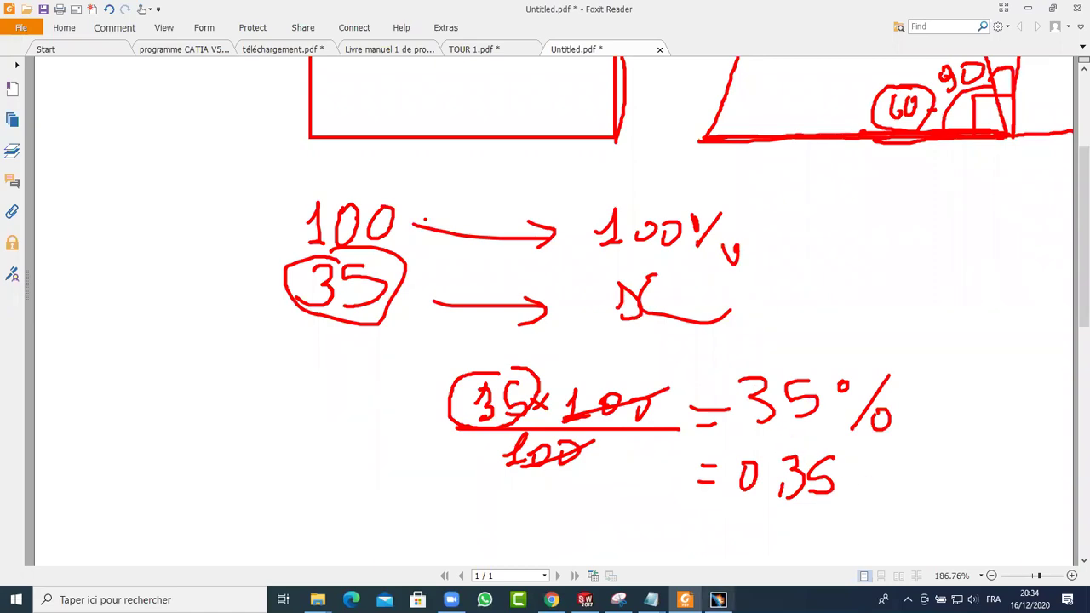
{"action": "left_click", "coordinate": [717, 600]}
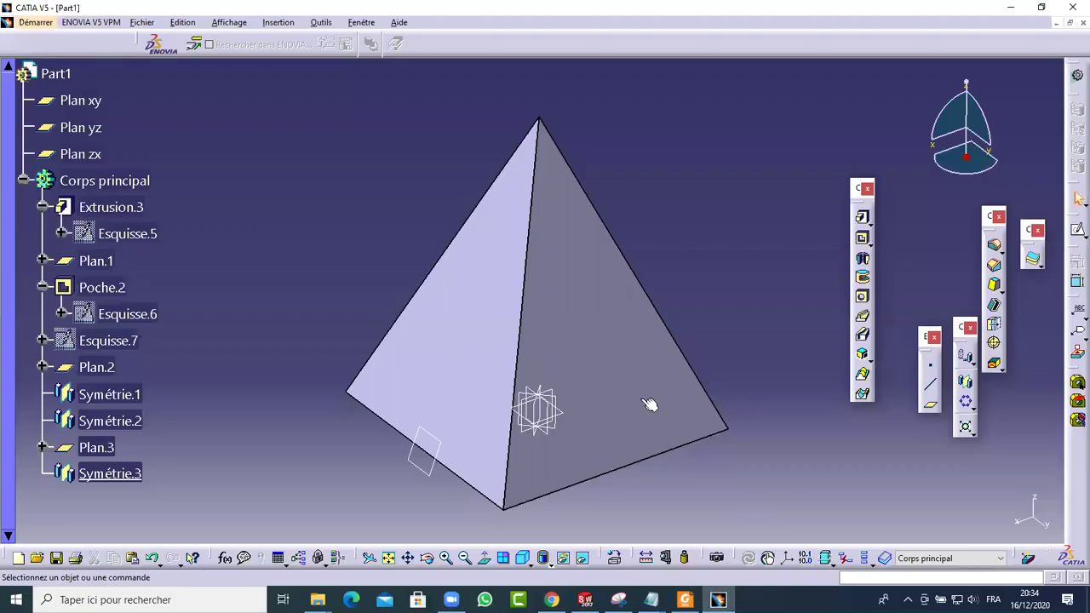
Step: Scale the pyramid with a scale factor of 0.35, using the apex vertex as centre
{"action": "left_click", "coordinate": [962, 429]}
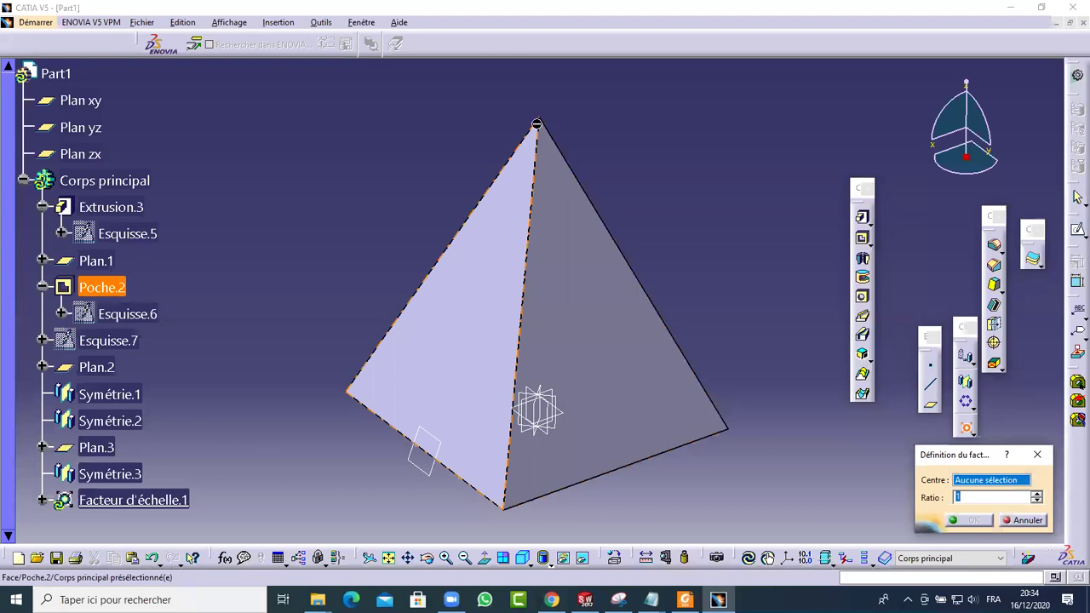
{"action": "left_click", "coordinate": [545, 122]}
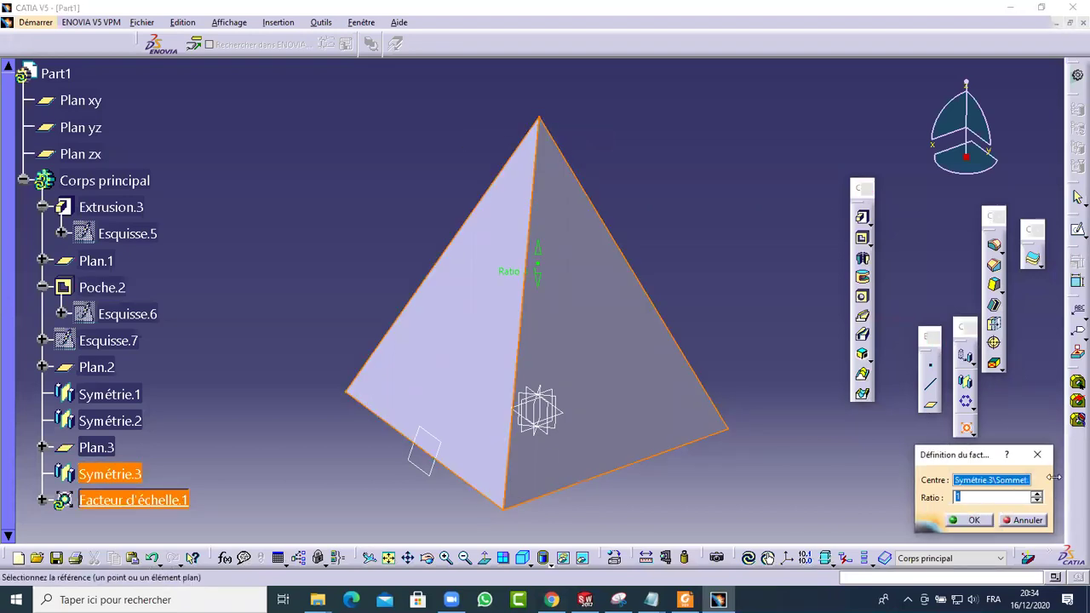
{"action": "type", "text": "2"}
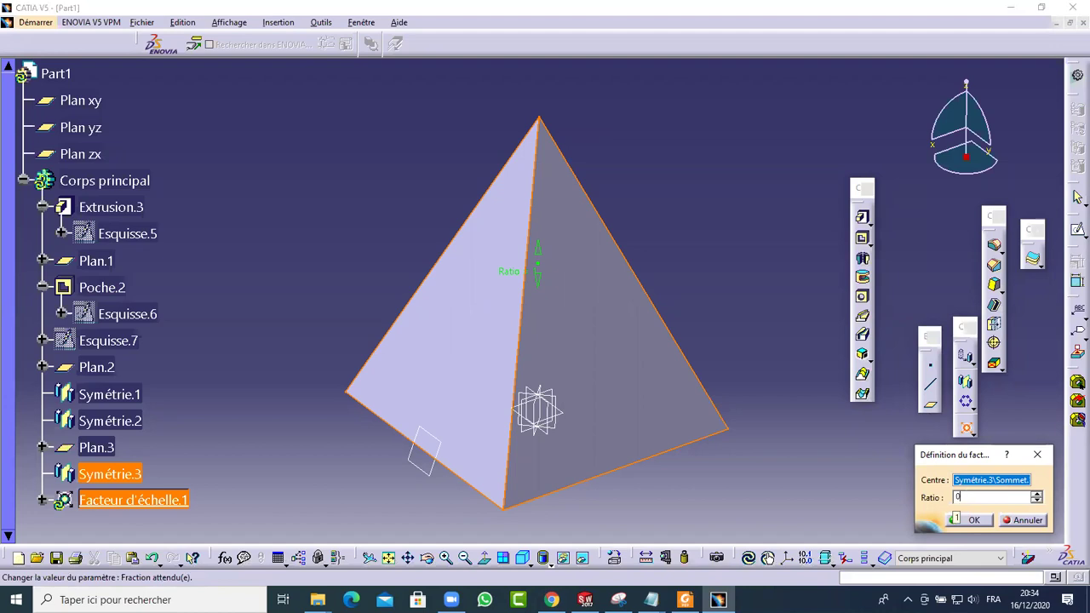
{"action": "type", "text": ".35"}
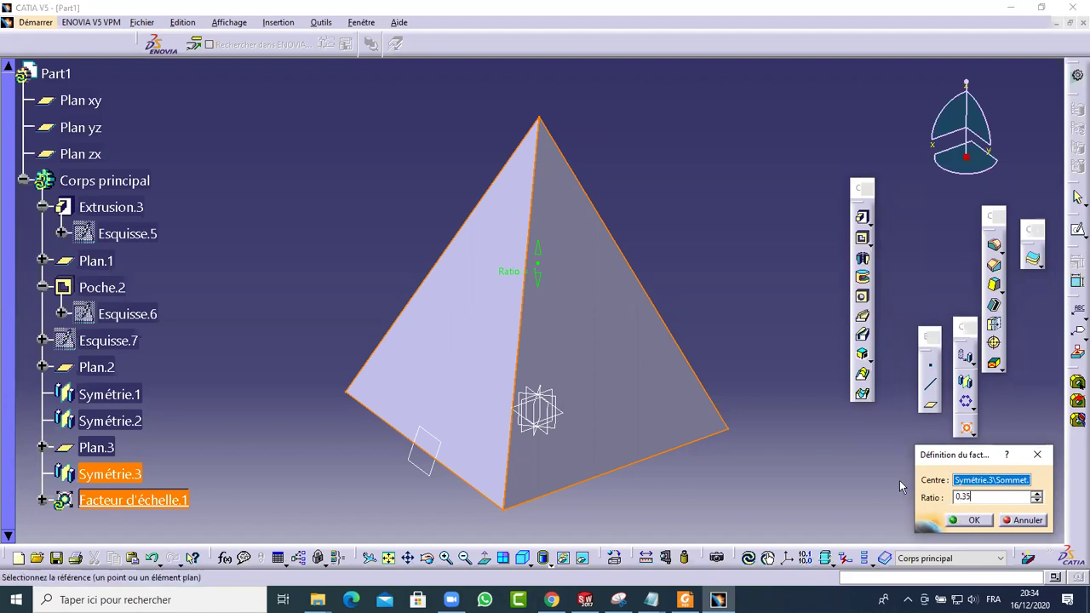
{"action": "left_click", "coordinate": [970, 519]}
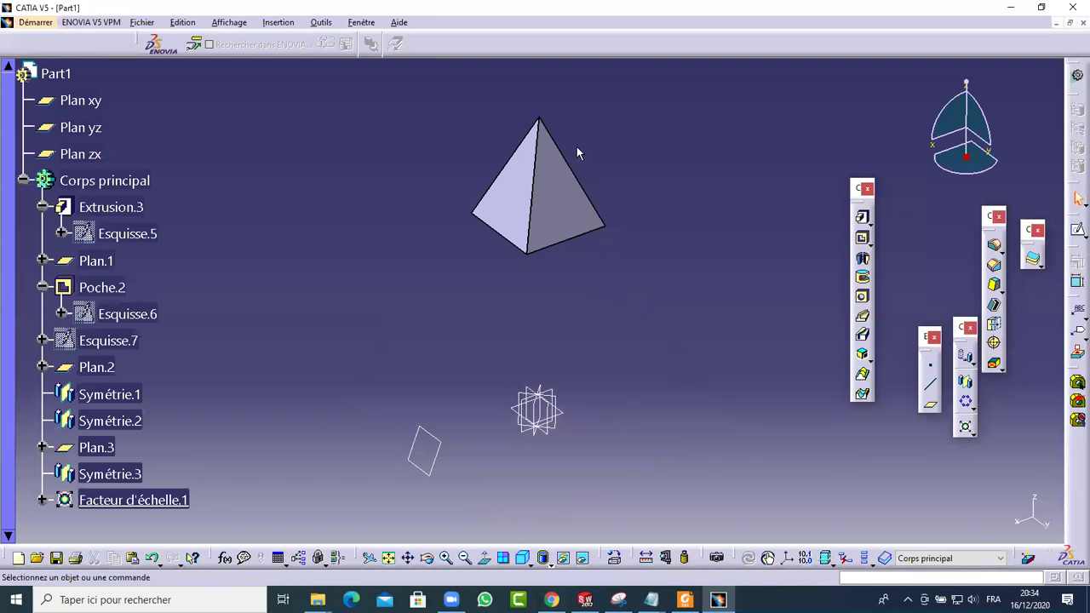
Step: Measure the minimum distance between the scaled pyramid's apex and its base face
{"action": "middle_click_drag", "start_coordinate": [625, 259], "coordinate": [638, 564]}
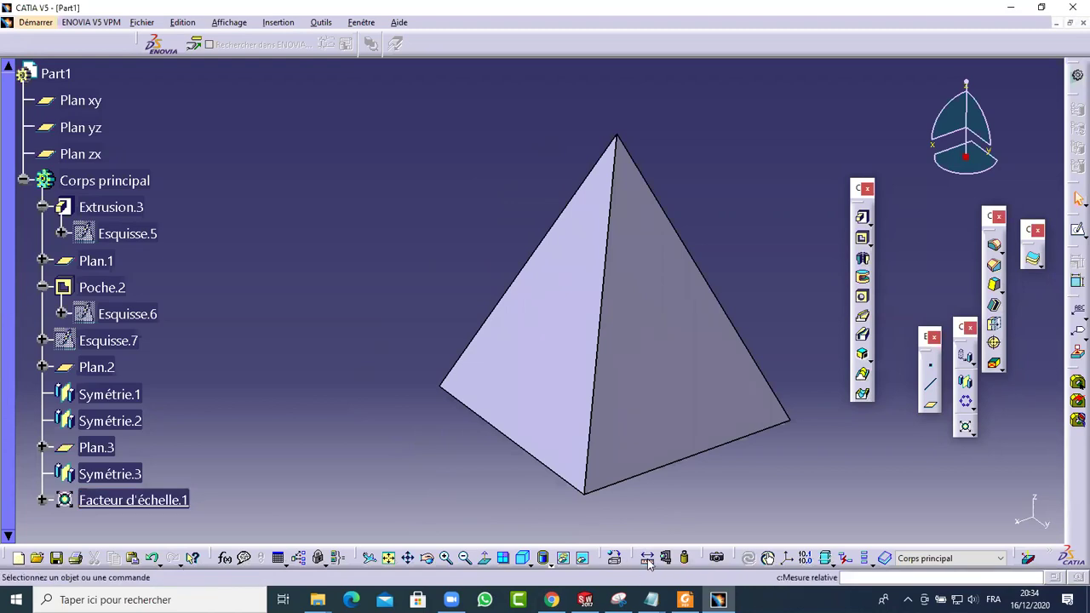
{"action": "left_click", "coordinate": [645, 558]}
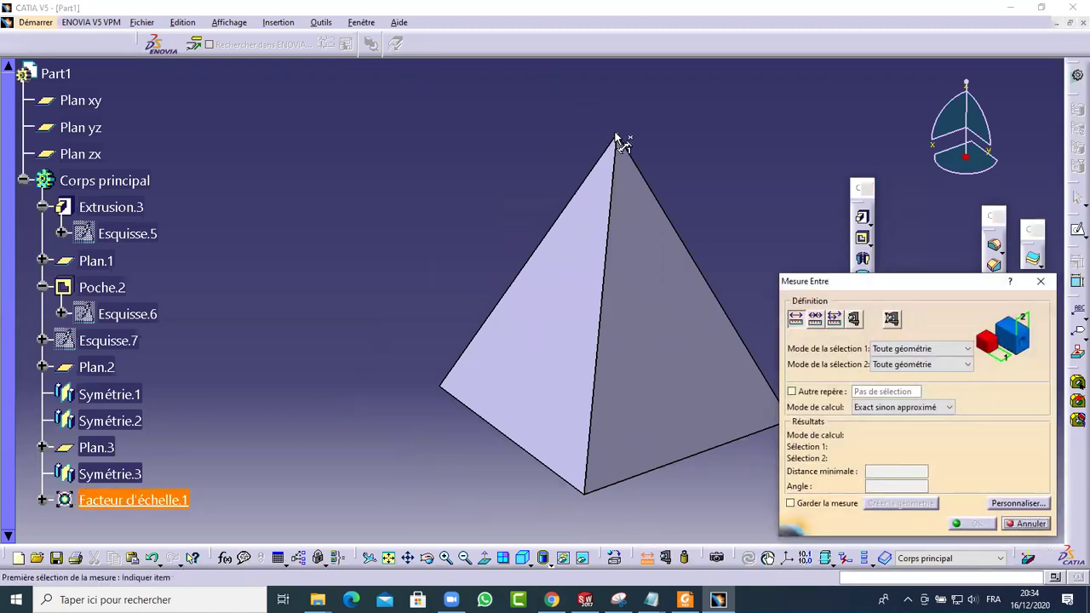
{"action": "left_click", "coordinate": [573, 442]}
{"action": "middle_click_drag", "start_coordinate": [572, 443], "coordinate": [511, 485]}
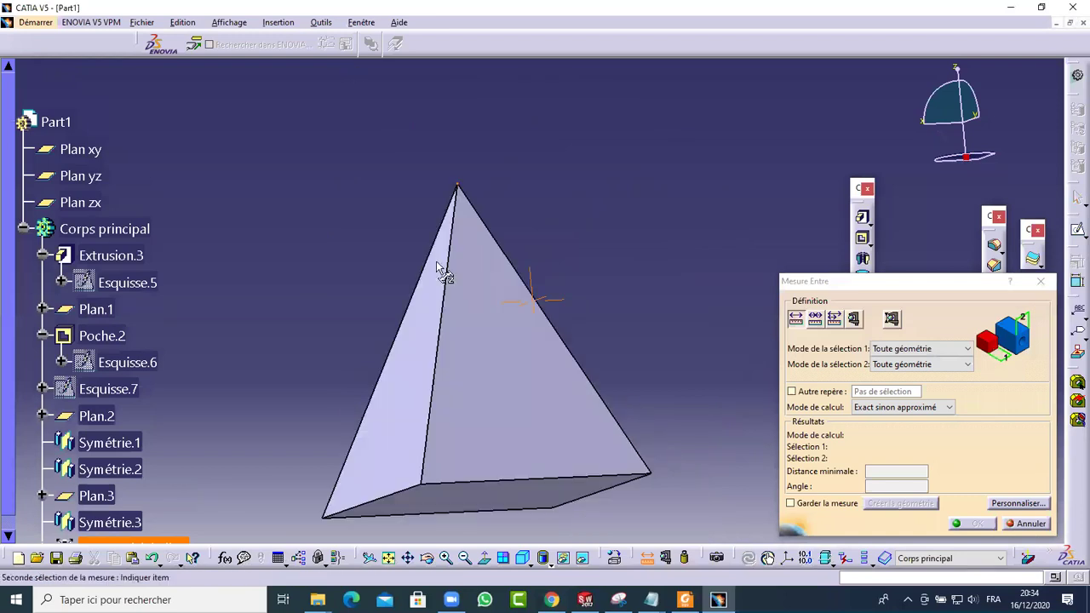
{"action": "left_click", "coordinate": [503, 489]}
{"action": "left_click_drag", "start_coordinate": [898, 475], "coordinate": [856, 474]}
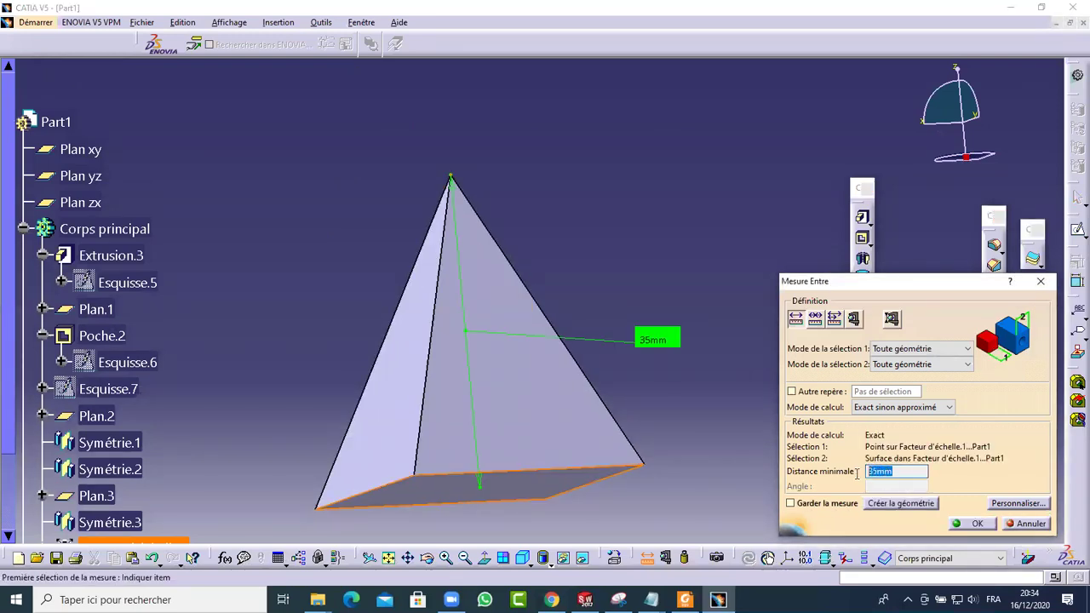
{"action": "middle_click_drag", "start_coordinate": [513, 151], "coordinate": [388, 124]}
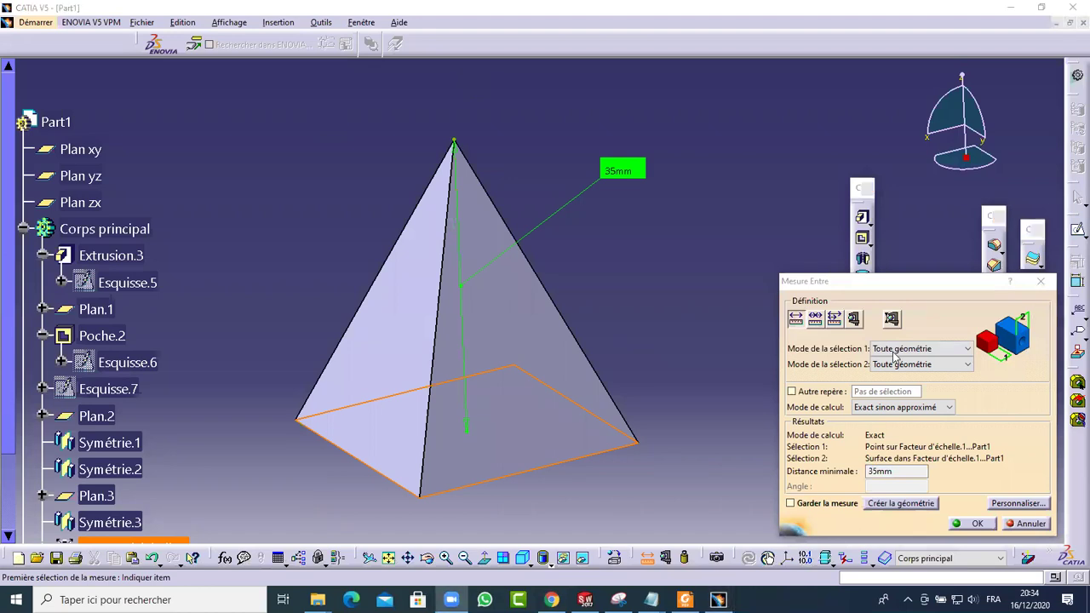
{"action": "left_click", "coordinate": [1046, 287]}
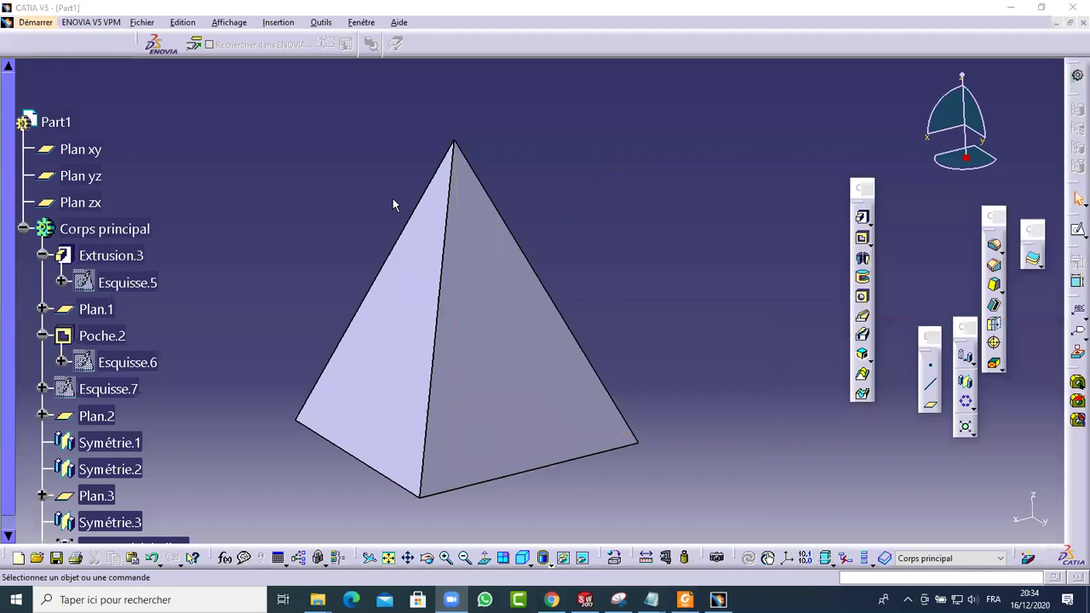
Step: Add a second scale factor of 0.35, previewing the apex and several base corners as centre and applying it at a base corner
{"action": "left_click", "coordinate": [23, 228]}
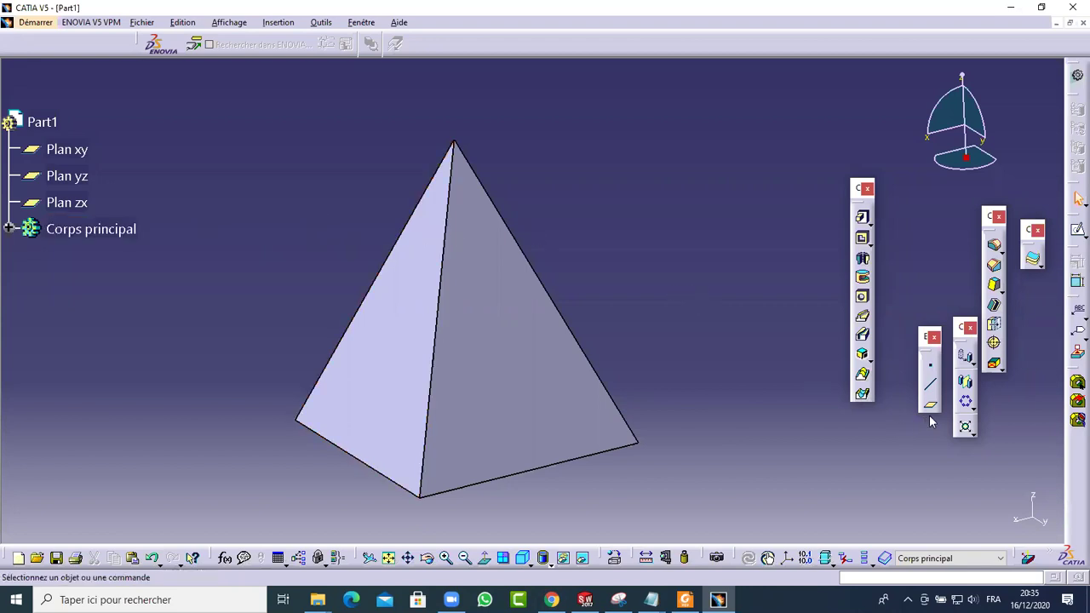
{"action": "left_click", "coordinate": [965, 426]}
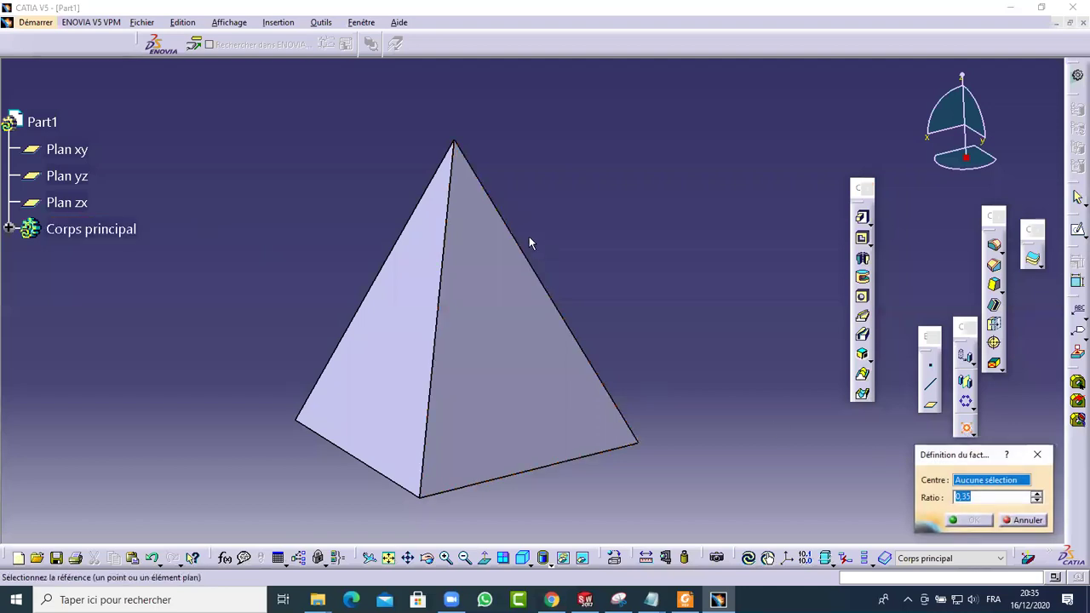
{"action": "left_click", "coordinate": [454, 143]}
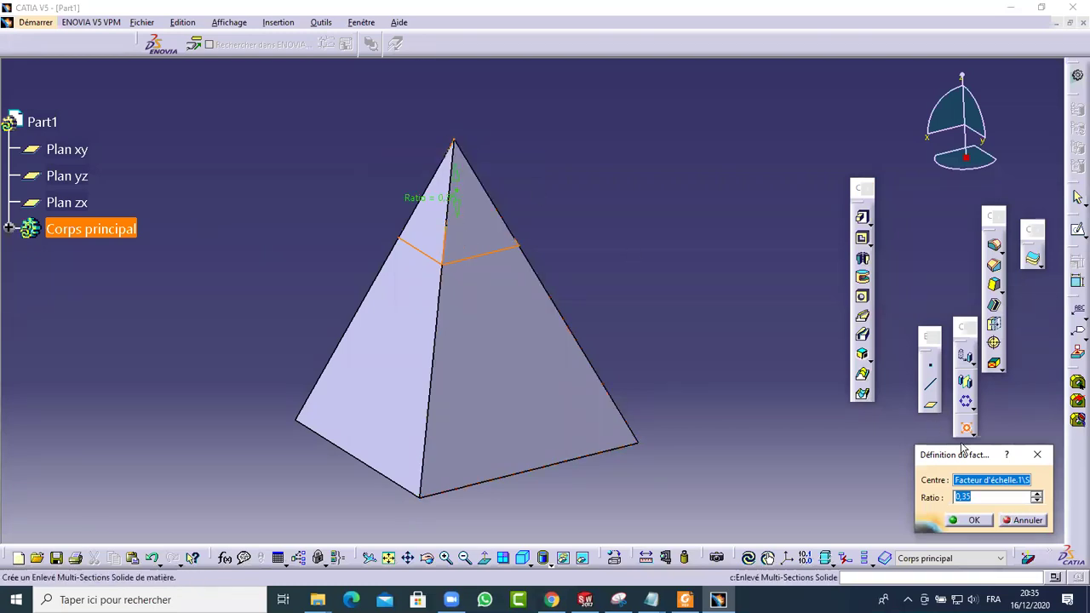
{"action": "left_click", "coordinate": [426, 501]}
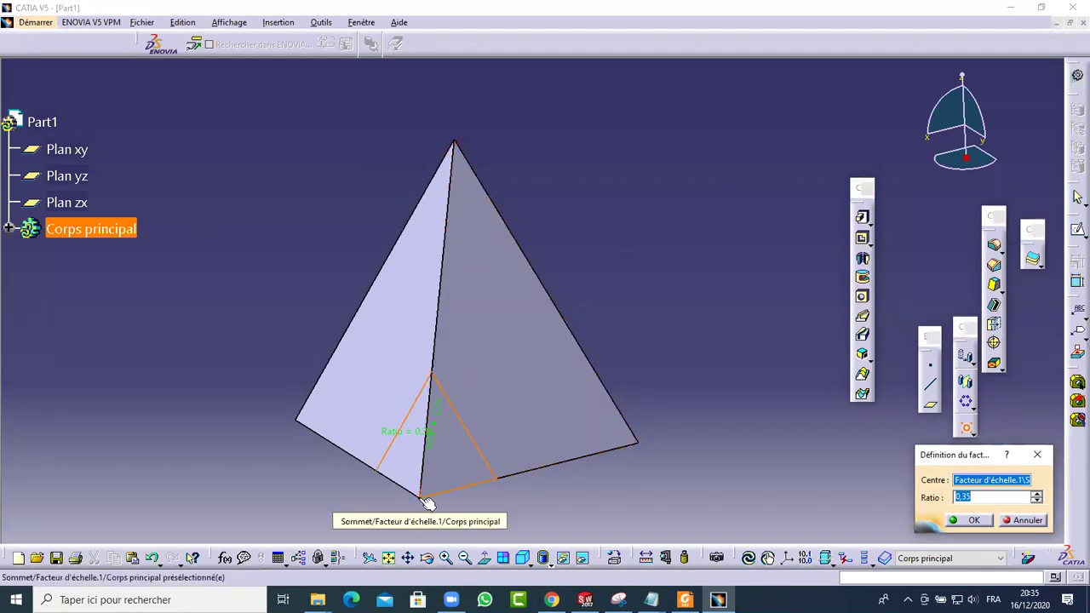
{"action": "left_click", "coordinate": [638, 444]}
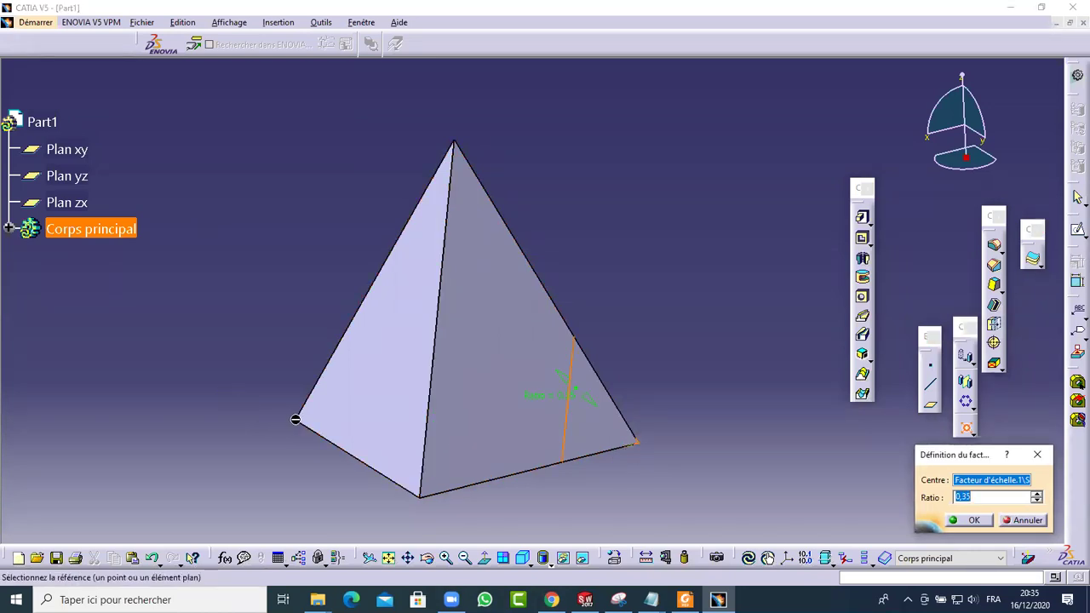
{"action": "left_click", "coordinate": [334, 426]}
{"action": "middle_click_drag", "start_coordinate": [236, 357], "coordinate": [528, 298]}
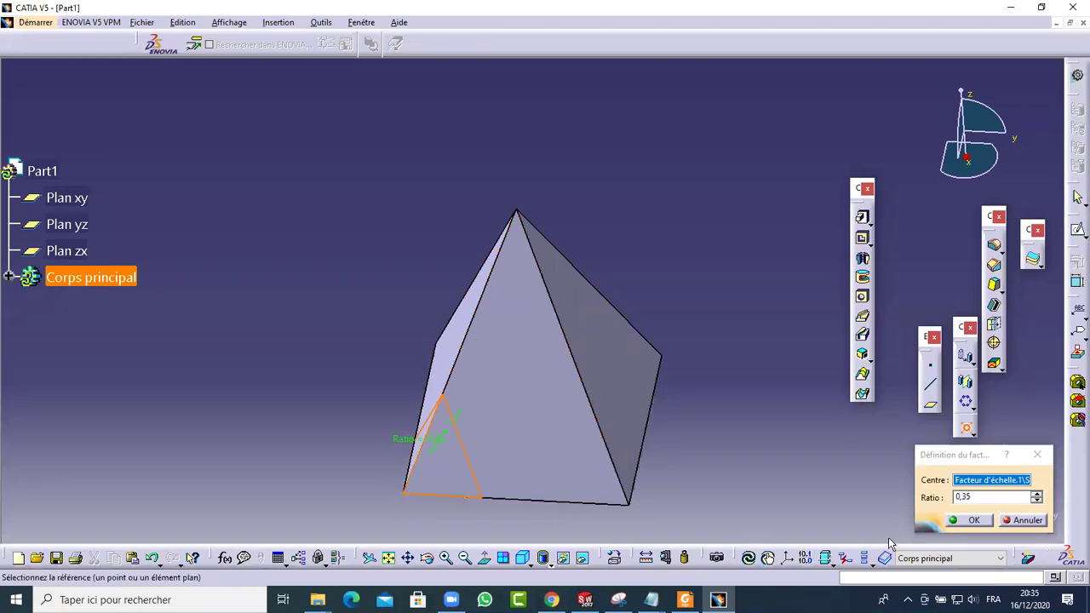
{"action": "left_click", "coordinate": [978, 520]}
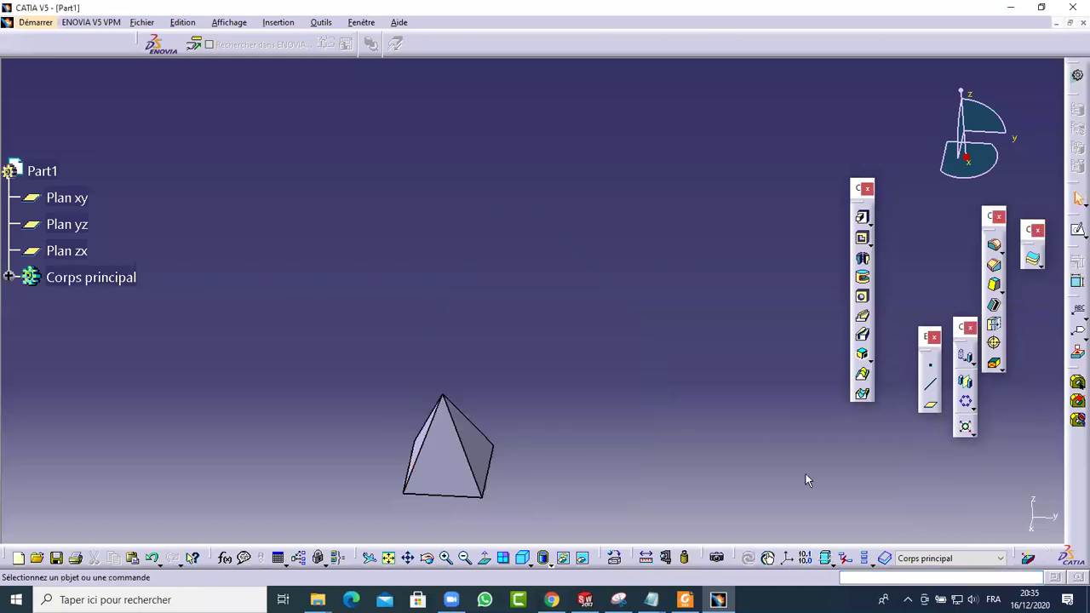
{"action": "middle_click_drag", "start_coordinate": [572, 500], "coordinate": [628, 287]}
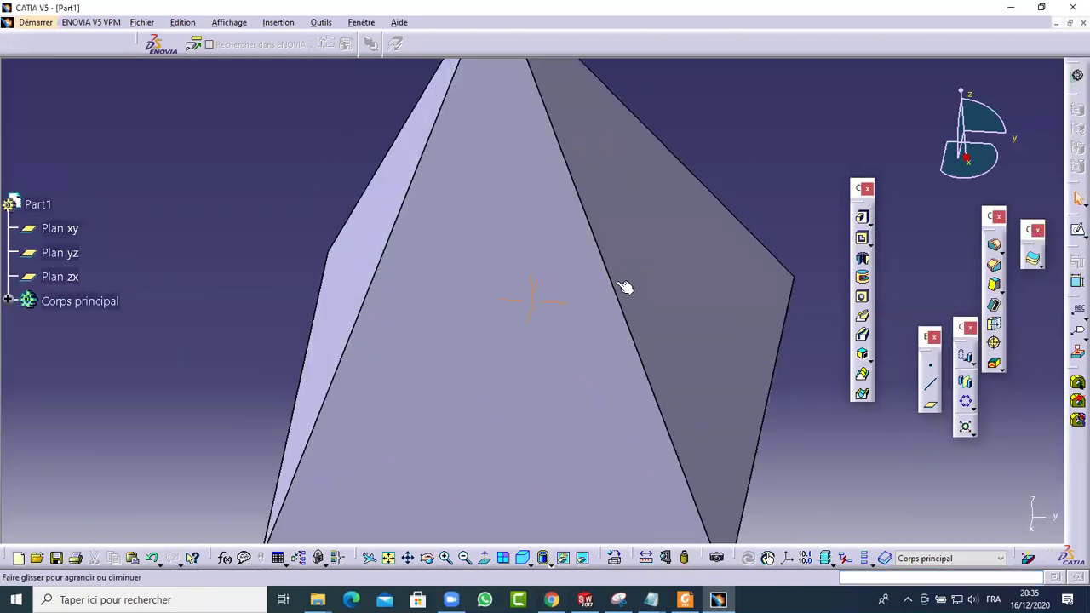
{"action": "middle_click_drag", "start_coordinate": [494, 365], "coordinate": [556, 395]}
{"action": "middle_click_drag", "start_coordinate": [539, 295], "coordinate": [319, 165]}
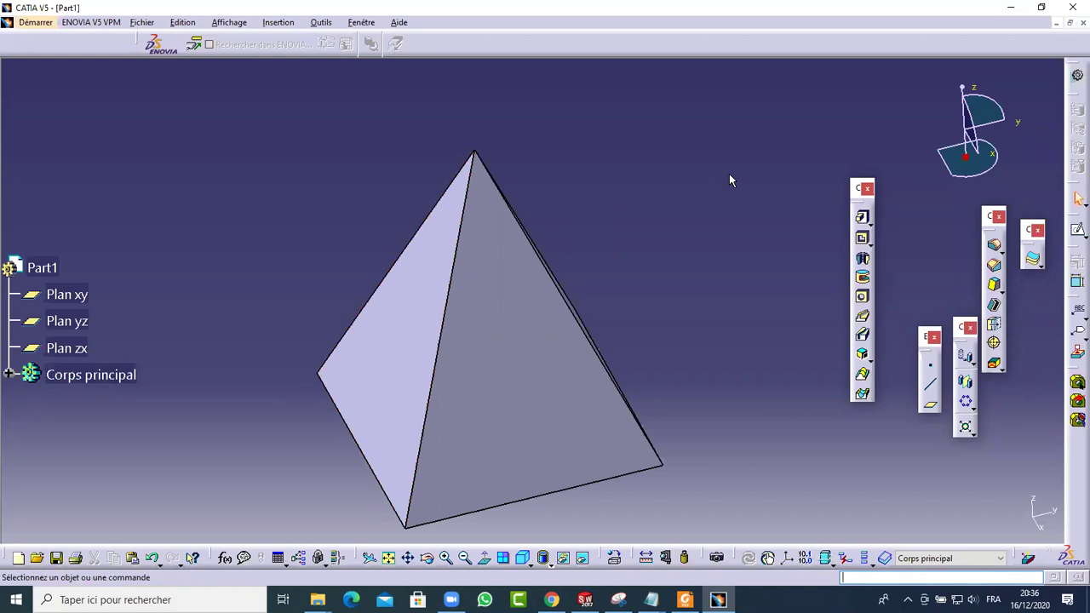
{"action": "scroll", "coordinate": [243, 201], "scroll_direction": "down", "scroll_amount": 2}
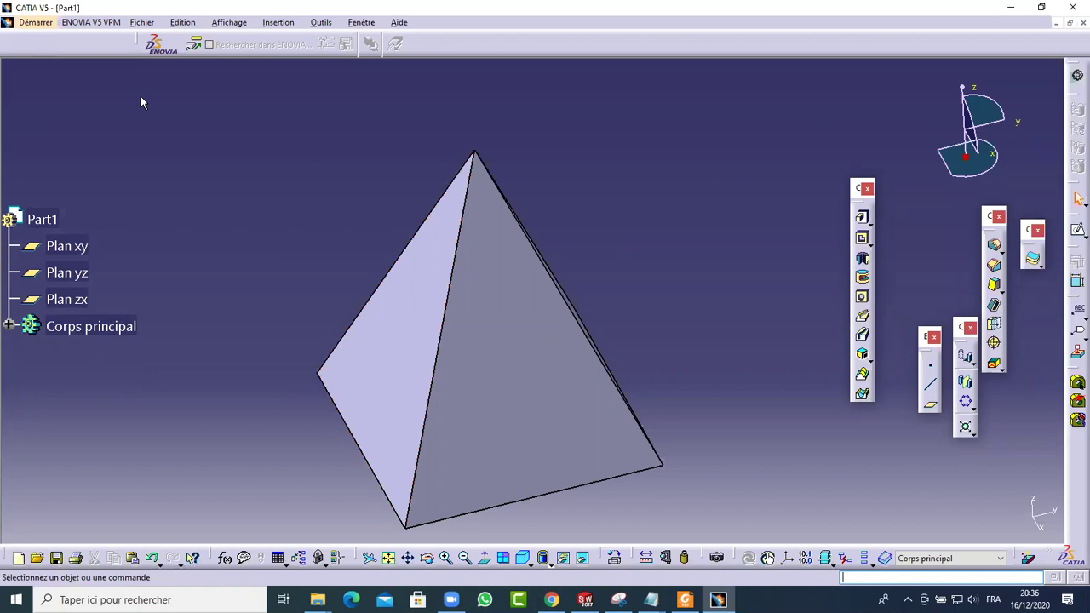
{"action": "middle_click_drag", "start_coordinate": [358, 181], "coordinate": [530, 214]}
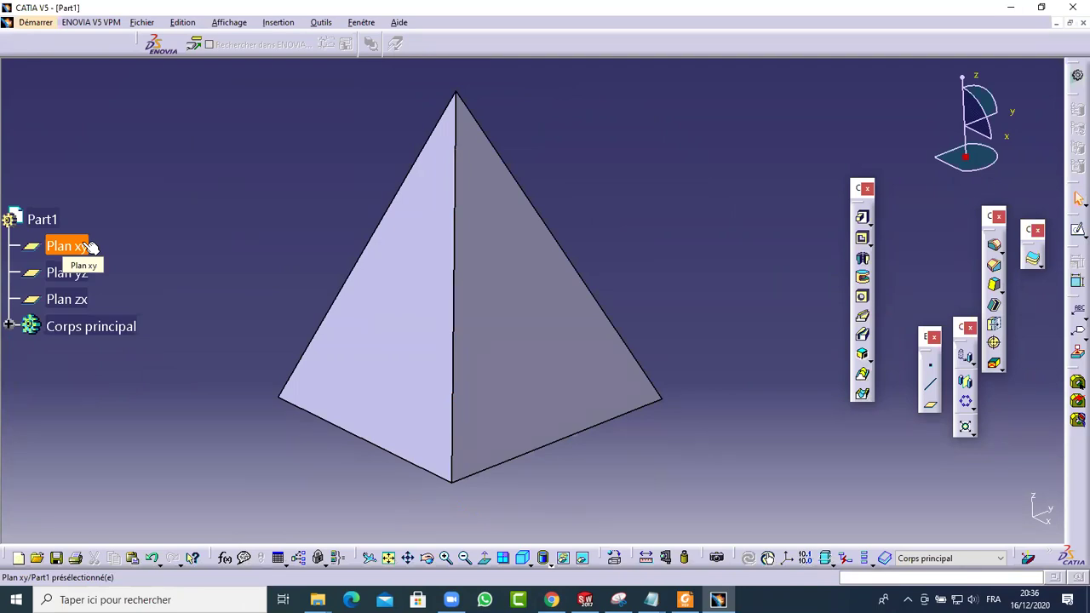
Step: Shell the pyramid with 1 mm inside thickness, removing the base face, inspect the hollow interior and undo the shell
{"action": "middle_click_drag", "start_coordinate": [596, 389], "coordinate": [499, 119]}
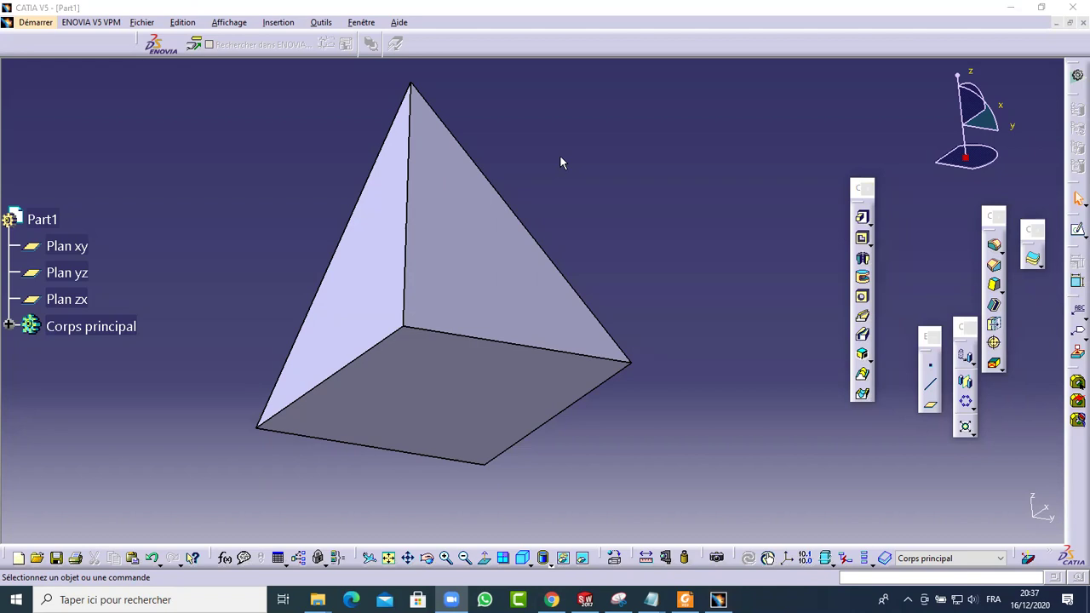
{"action": "middle_click_drag", "start_coordinate": [479, 170], "coordinate": [517, 134]}
{"action": "middle_click_drag", "start_coordinate": [618, 216], "coordinate": [660, 253]}
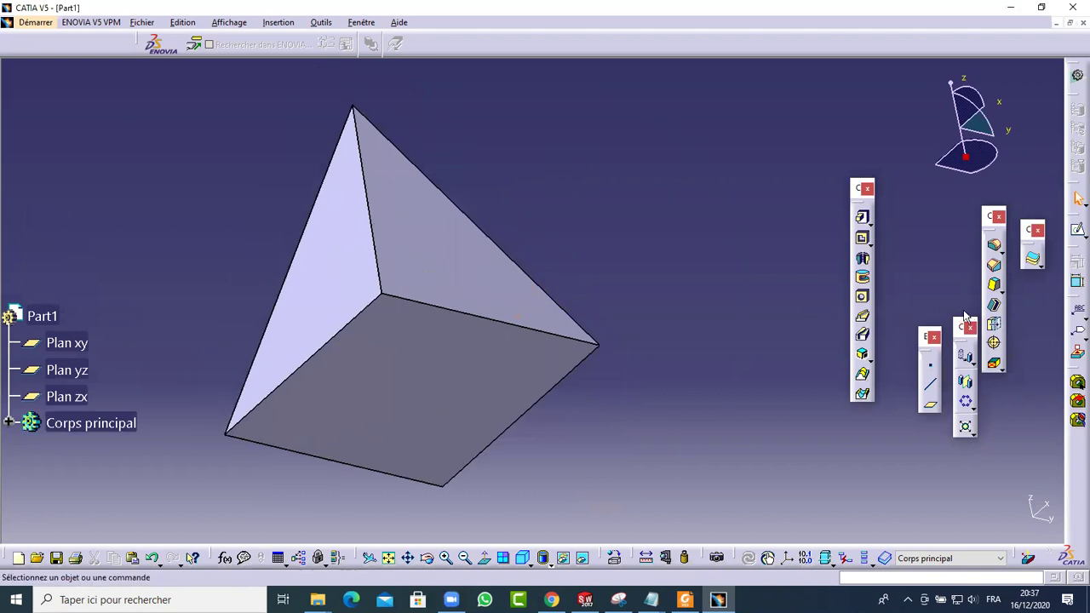
{"action": "left_click", "coordinate": [994, 304]}
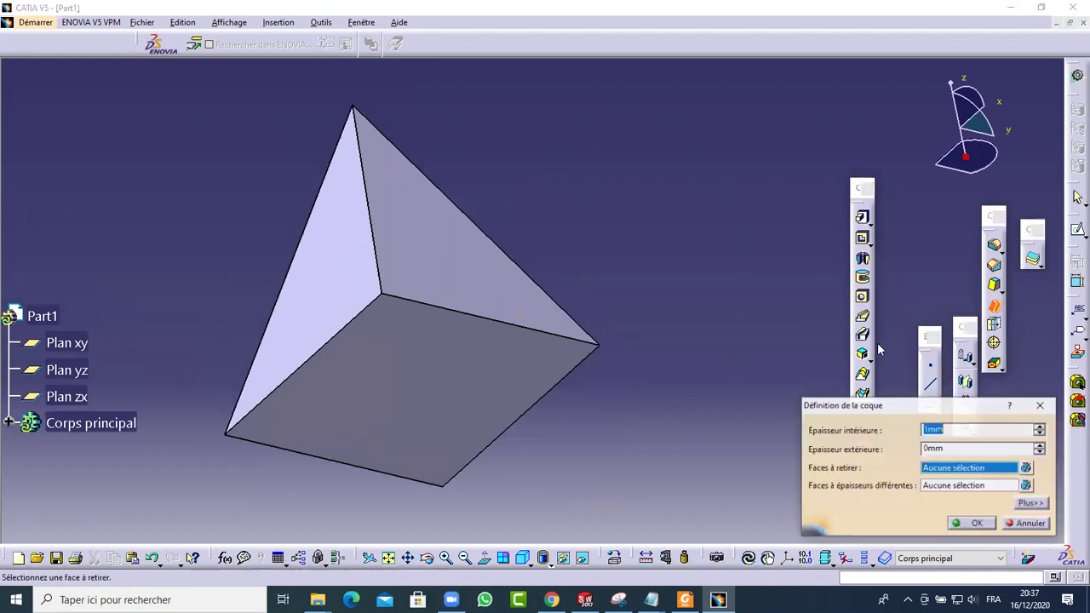
{"action": "left_click", "coordinate": [434, 375]}
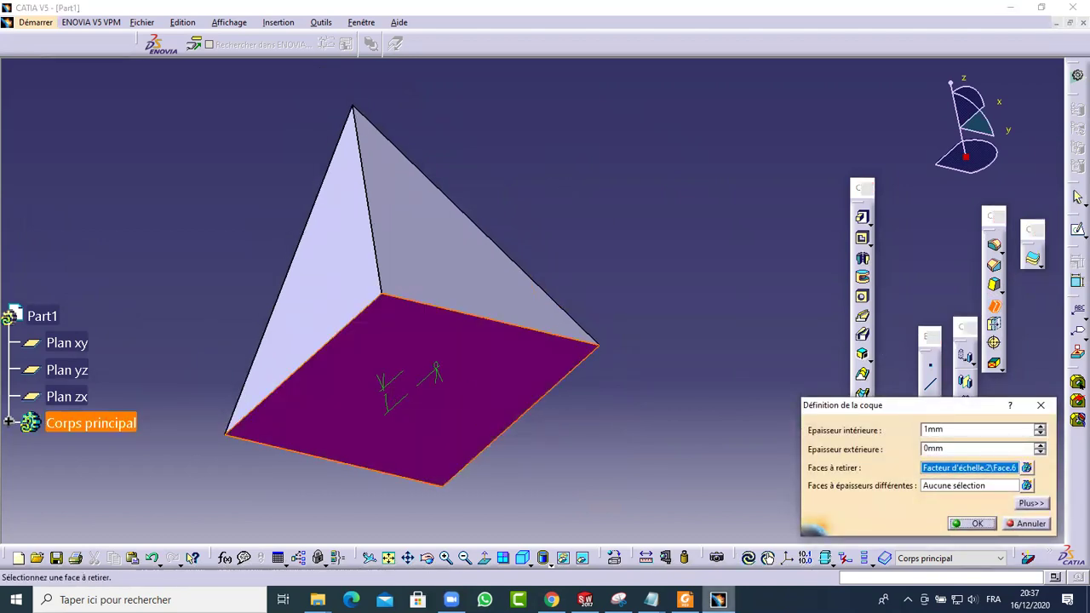
{"action": "double_click", "coordinate": [932, 429]}
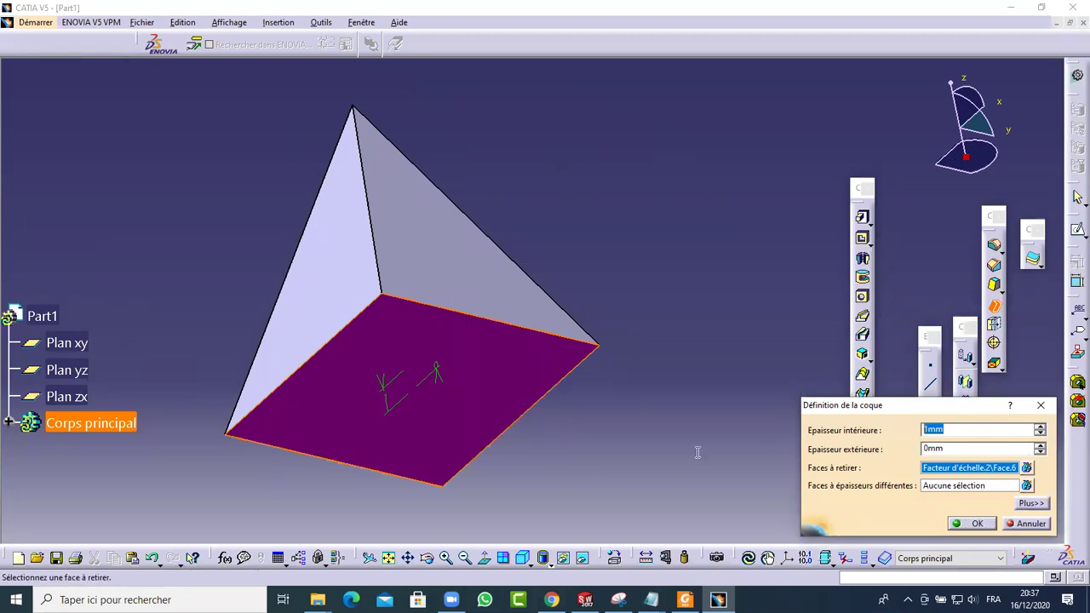
{"action": "type", "text": "1"}
{"action": "left_click", "coordinate": [970, 523]}
{"action": "middle_click_drag", "start_coordinate": [613, 482], "coordinate": [548, 333]}
{"action": "middle_click_drag", "start_coordinate": [574, 401], "coordinate": [192, 319]}
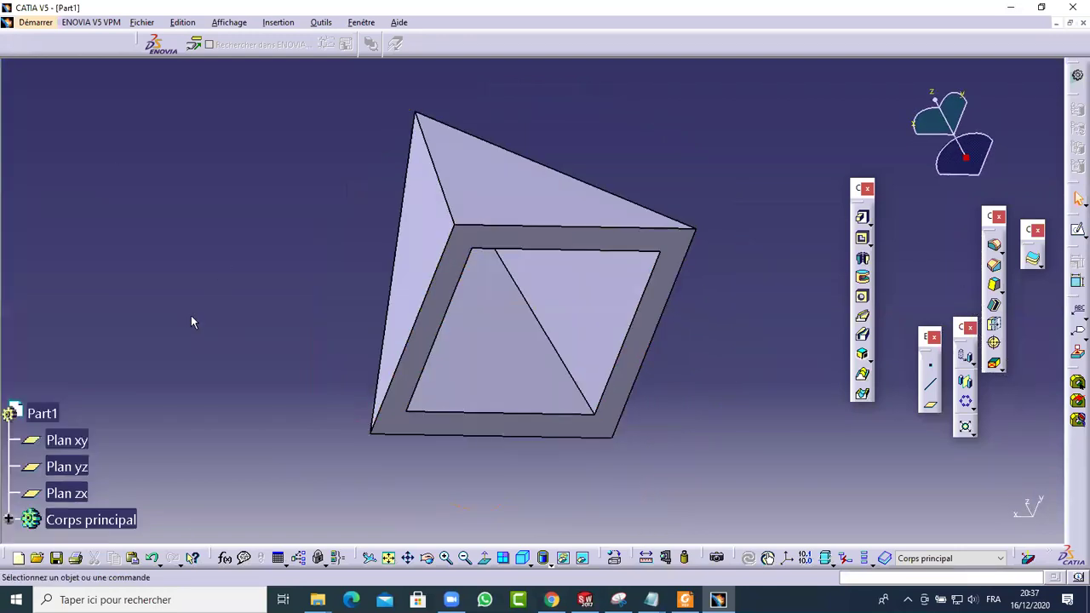
{"action": "key", "text": "ctrl+z"}
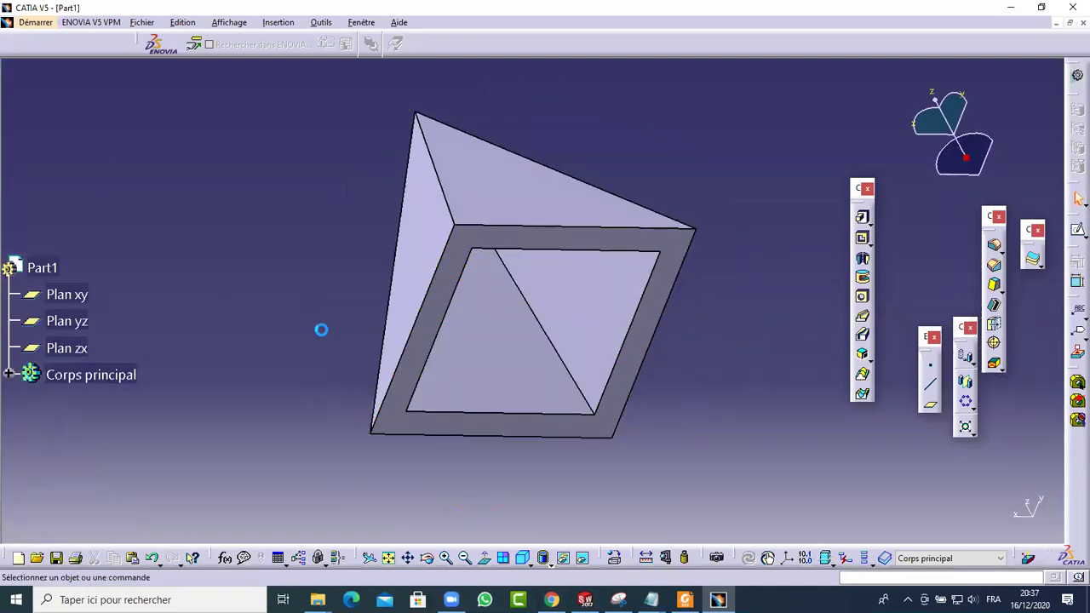
Step: Try a 1 mm shell of the pyramid with the base and one side face removed
{"action": "left_click", "coordinate": [994, 305]}
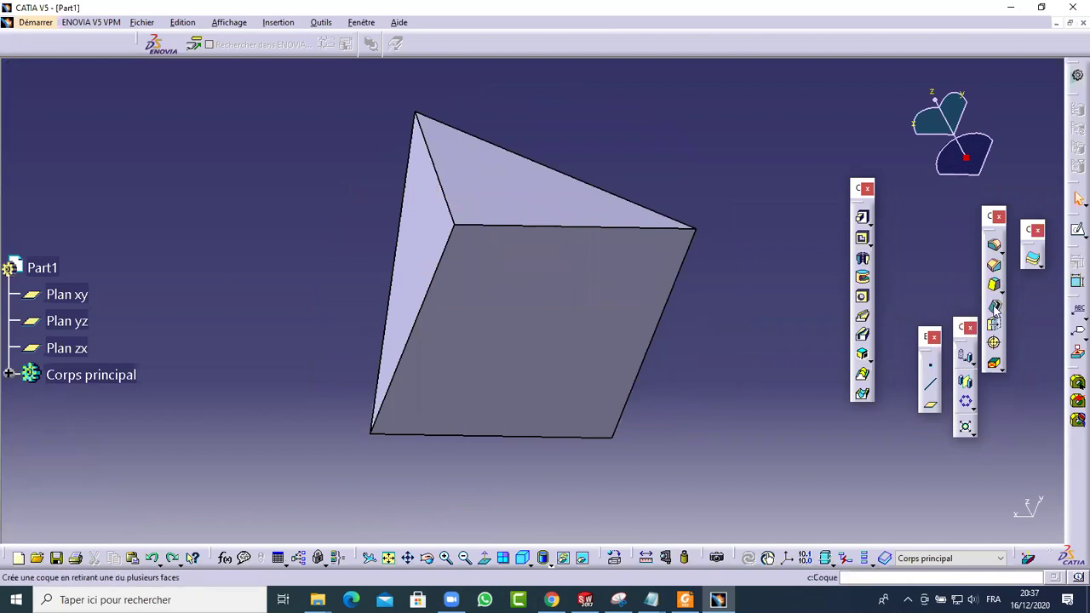
{"action": "left_click", "coordinate": [581, 349]}
{"action": "left_click", "coordinate": [513, 204]}
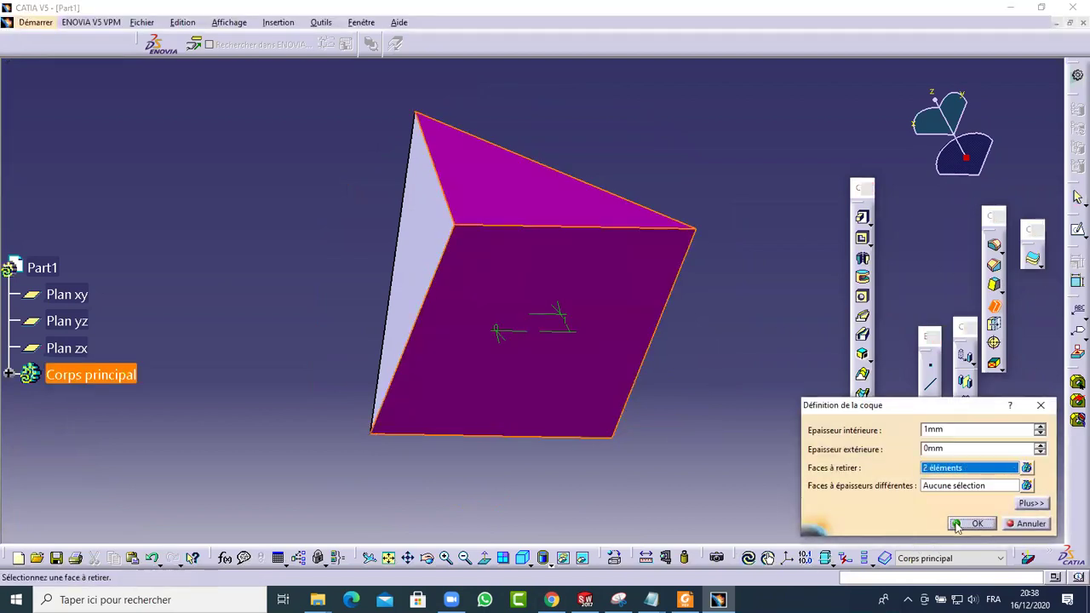
{"action": "left_click", "coordinate": [958, 526]}
{"action": "middle_click_drag", "start_coordinate": [632, 132], "coordinate": [672, 210]}
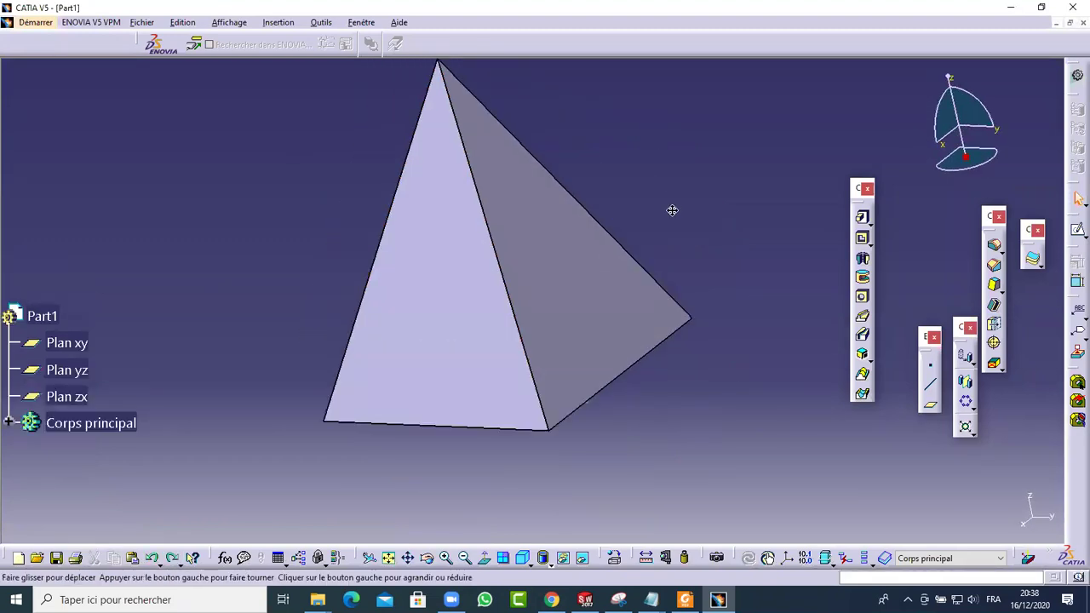
{"action": "left_click", "coordinate": [640, 268]}
{"action": "left_click", "coordinate": [766, 195]}
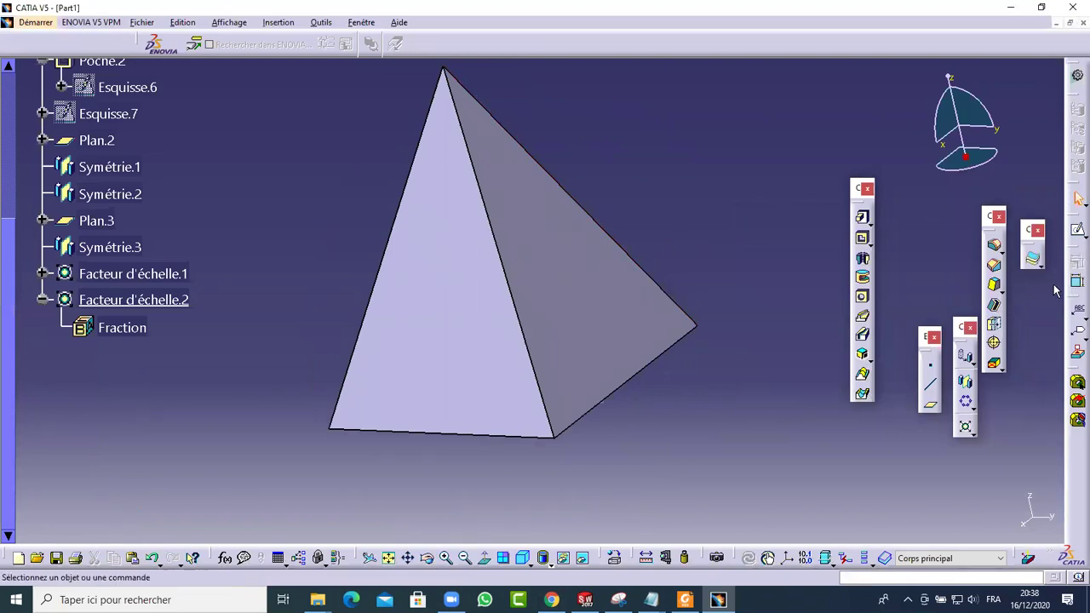
Step: Shell the pyramid with 1 mm inside thickness, removing two adjacent side faces and the base
{"action": "left_click", "coordinate": [994, 305]}
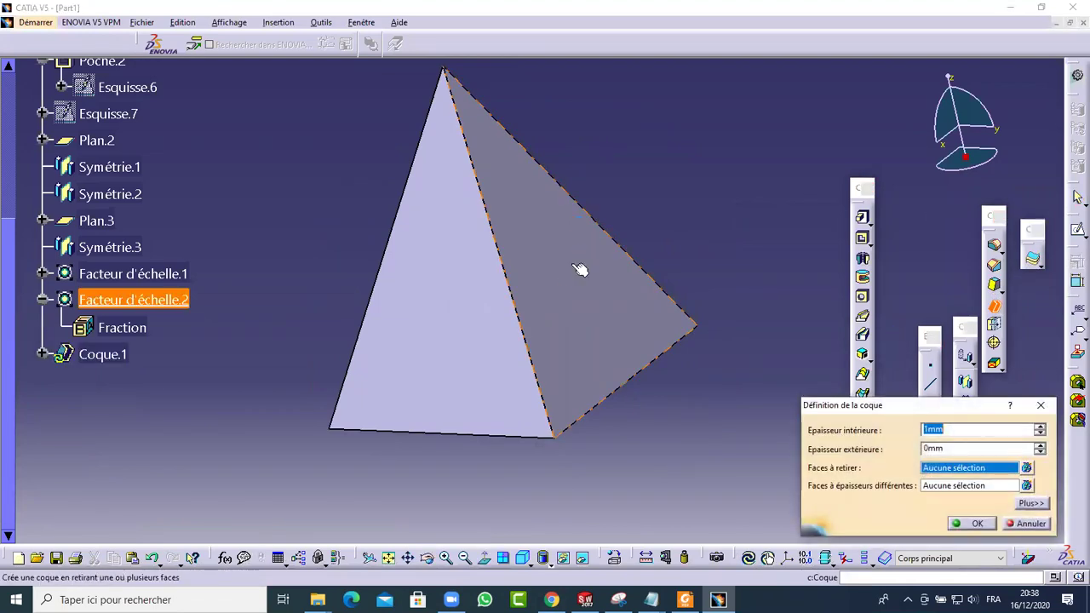
{"action": "left_click", "coordinate": [581, 269]}
{"action": "left_click", "coordinate": [428, 312]}
{"action": "middle_click_drag", "start_coordinate": [602, 320], "coordinate": [530, 457]}
{"action": "left_click", "coordinate": [530, 456]}
{"action": "middle_click_drag", "start_coordinate": [503, 224], "coordinate": [757, 406]}
{"action": "left_click", "coordinate": [965, 524]}
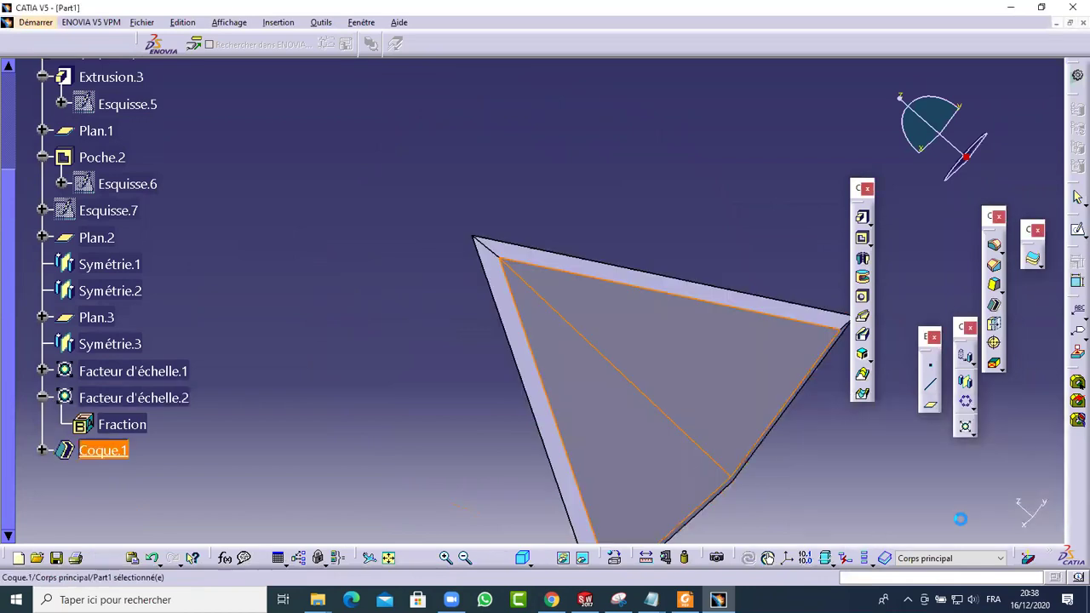
Step: Try a second shell of the hollowed pyramid with 1 mm inside thickness, removing one narrow rim face
{"action": "middle_click_drag", "start_coordinate": [560, 195], "coordinate": [582, 295]}
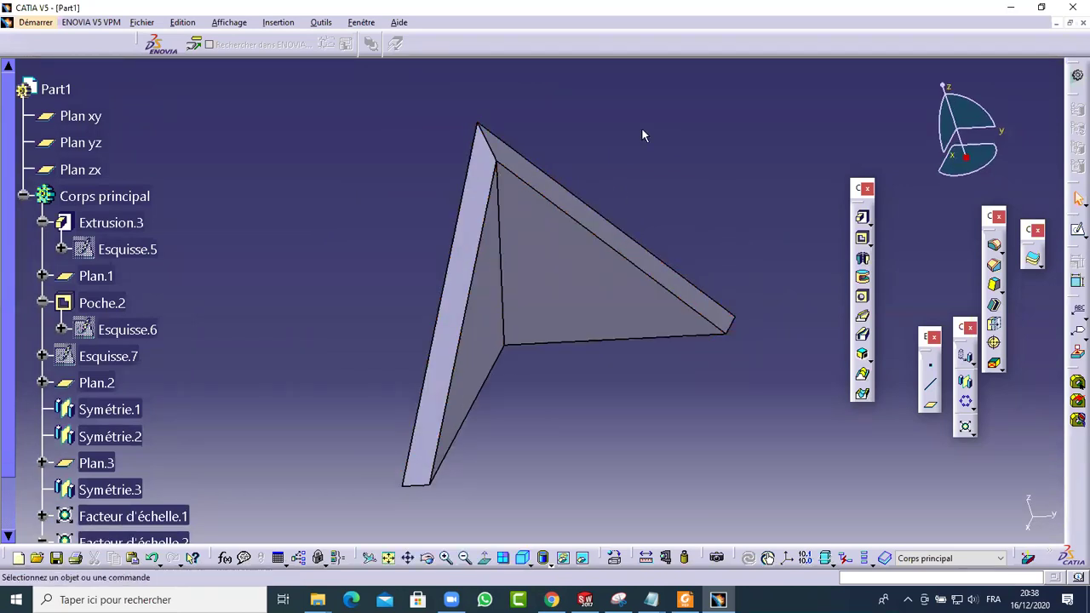
{"action": "left_click", "coordinate": [994, 305]}
{"action": "middle_click_drag", "start_coordinate": [694, 127], "coordinate": [652, 227]}
{"action": "left_click", "coordinate": [627, 205]}
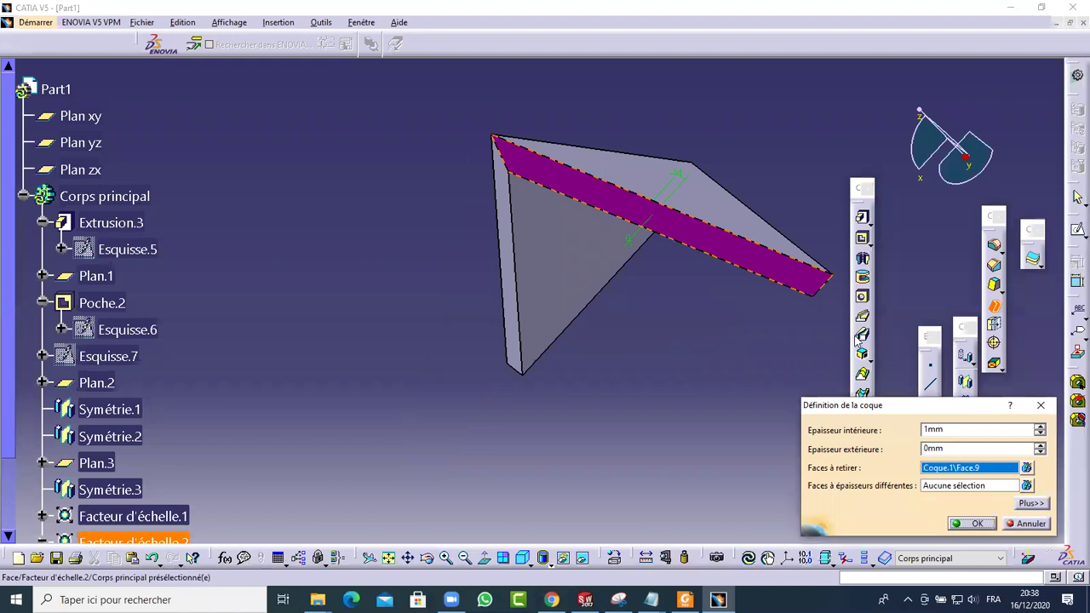
{"action": "left_click", "coordinate": [970, 523]}
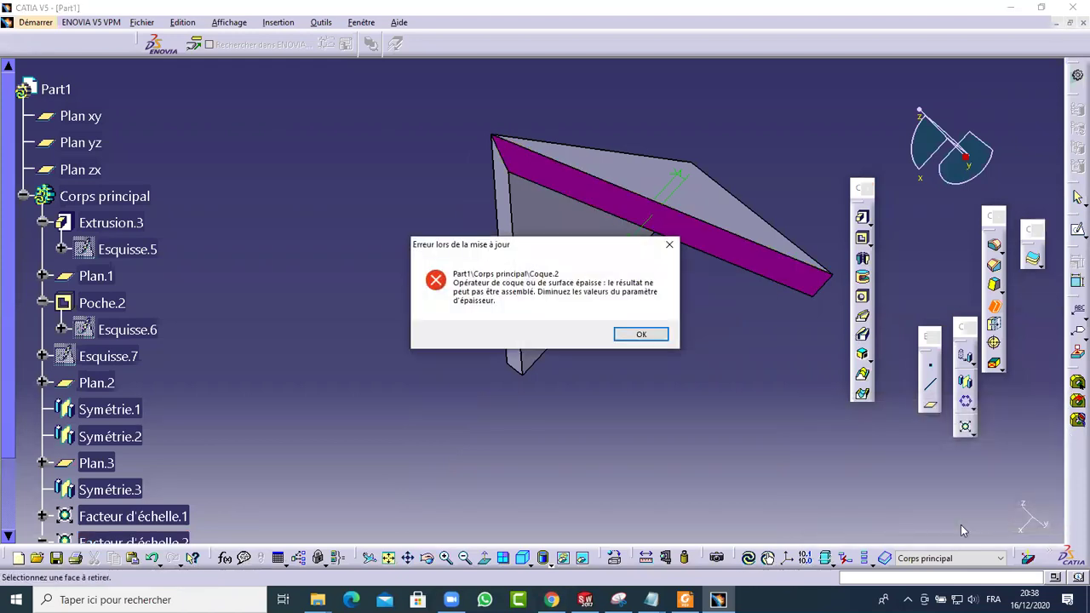
{"action": "left_click", "coordinate": [637, 335]}
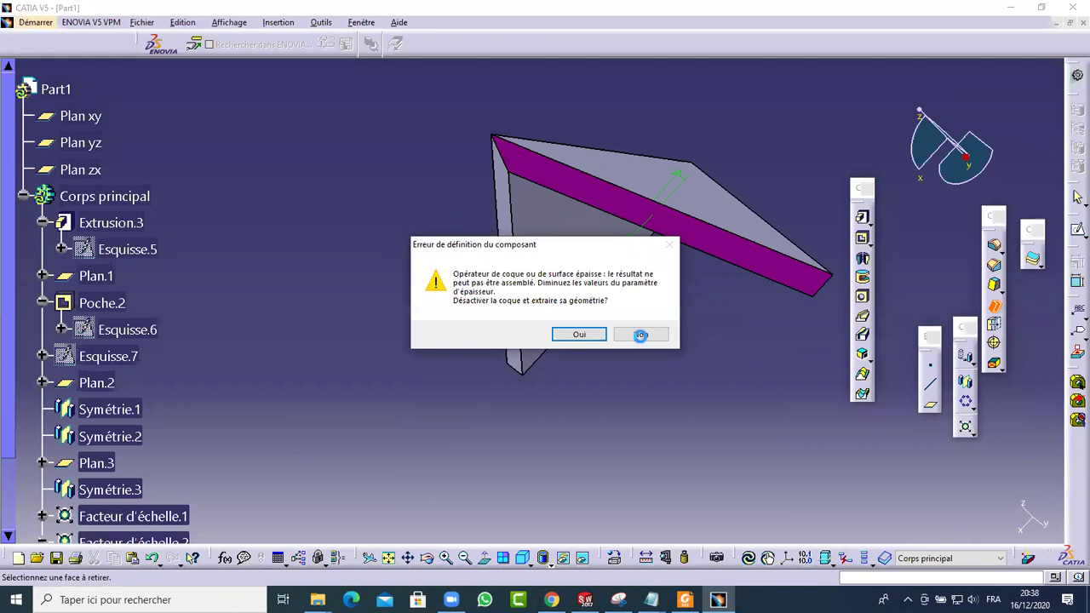
{"action": "left_click", "coordinate": [640, 334]}
Step: Add the V-shaped rim face to the faces to remove and retry the 1 mm shell
{"action": "middle_click_drag", "start_coordinate": [640, 334], "coordinate": [638, 114]}
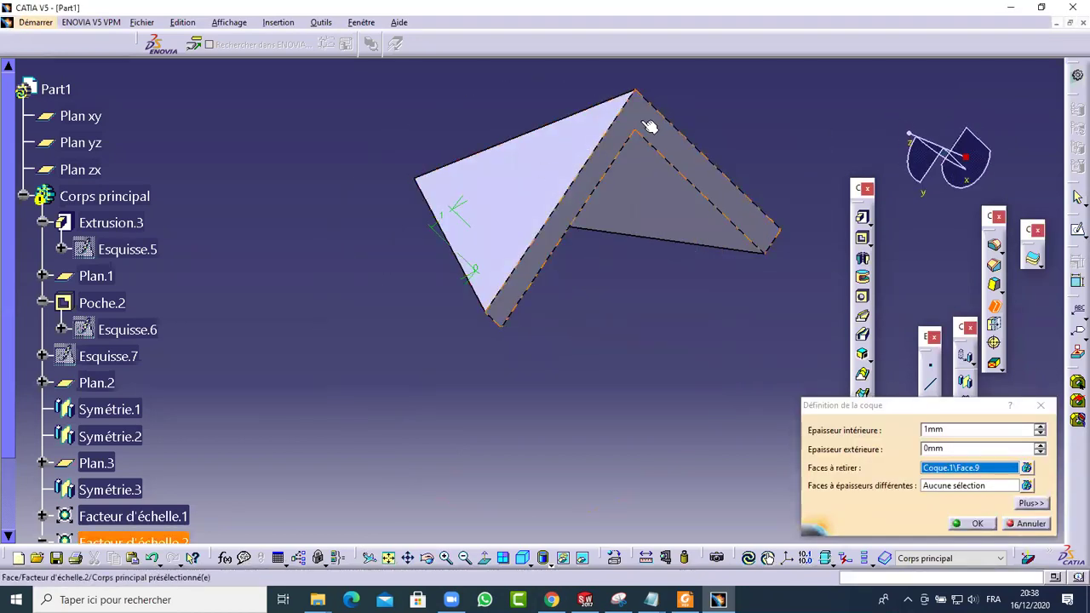
{"action": "left_click", "coordinate": [637, 114]}
{"action": "left_click", "coordinate": [975, 523]}
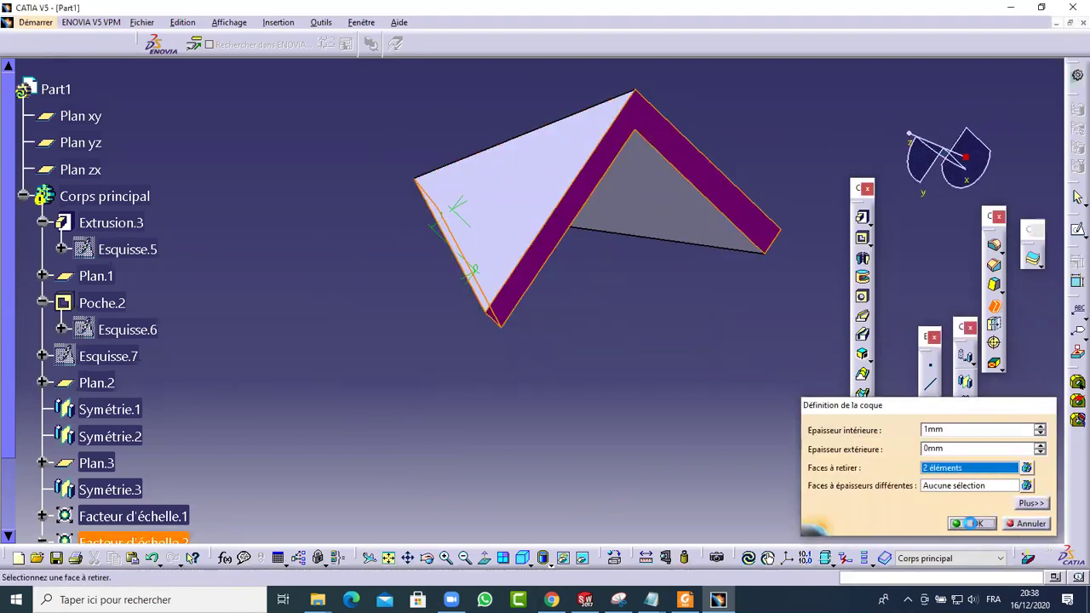
{"action": "left_click", "coordinate": [666, 334]}
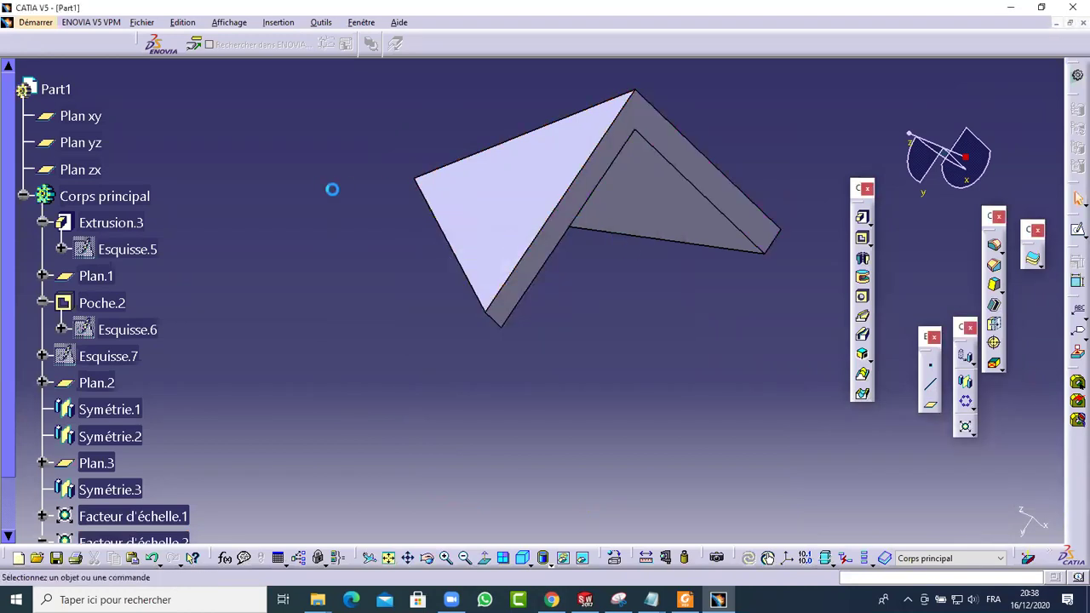
Step: Examine the walls of the shelled pyramid from several sides, with the main body's tree branch collapsed
{"action": "middle_click_drag", "start_coordinate": [386, 102], "coordinate": [777, 68]}
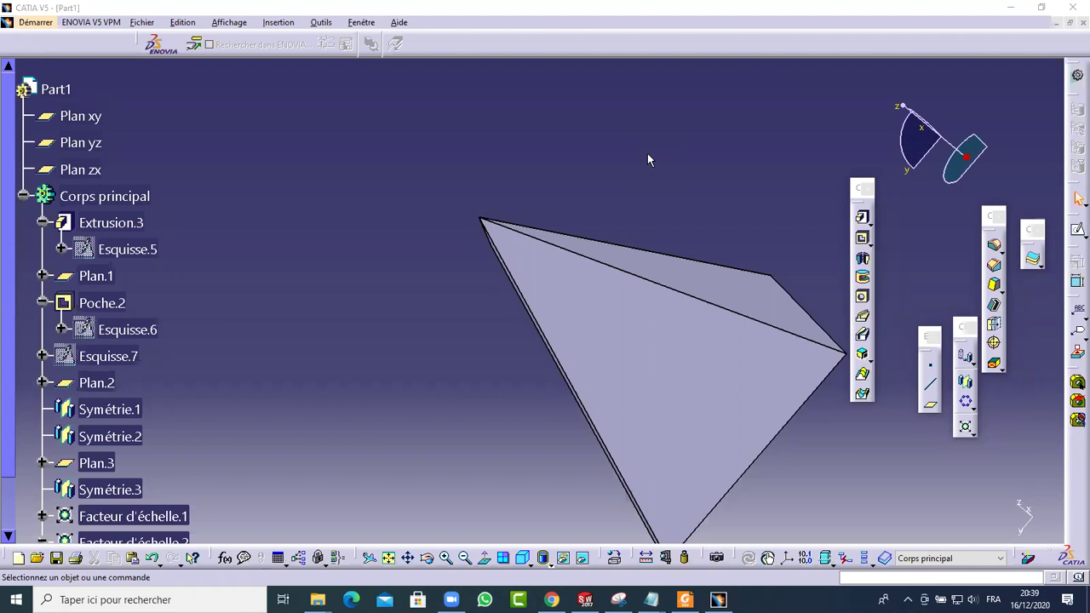
{"action": "middle_click_drag", "start_coordinate": [426, 151], "coordinate": [622, 223]}
{"action": "scroll", "coordinate": [29, 145], "scroll_direction": "down", "scroll_amount": 3}
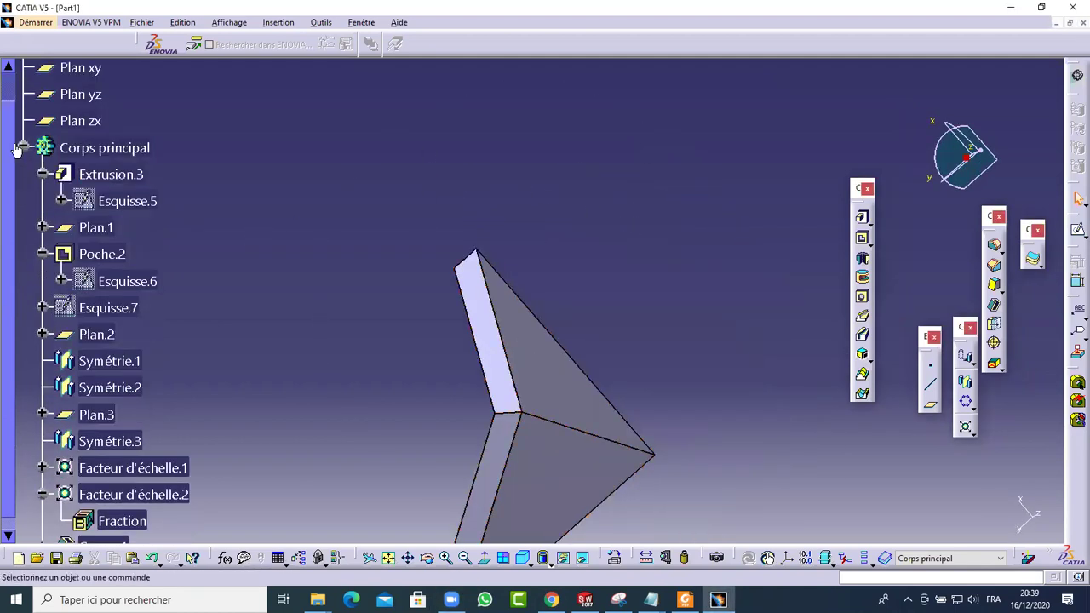
{"action": "left_click", "coordinate": [23, 147]}
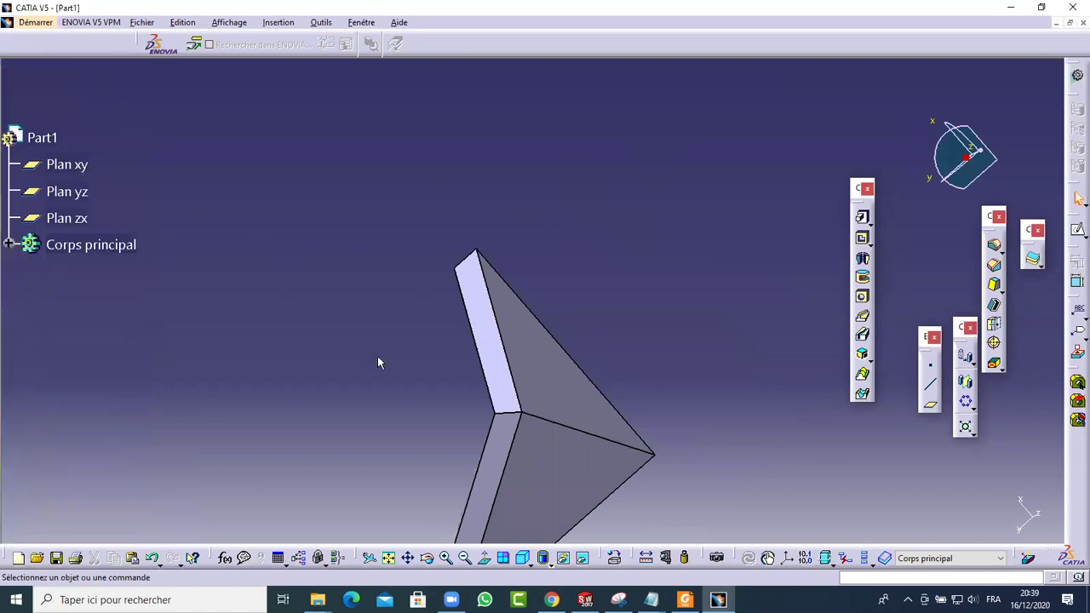
{"action": "middle_click_drag", "start_coordinate": [379, 363], "coordinate": [292, 187]}
{"action": "middle_click_drag", "start_coordinate": [343, 273], "coordinate": [325, 249]}
{"action": "middle_click_drag", "start_coordinate": [461, 164], "coordinate": [377, 244]}
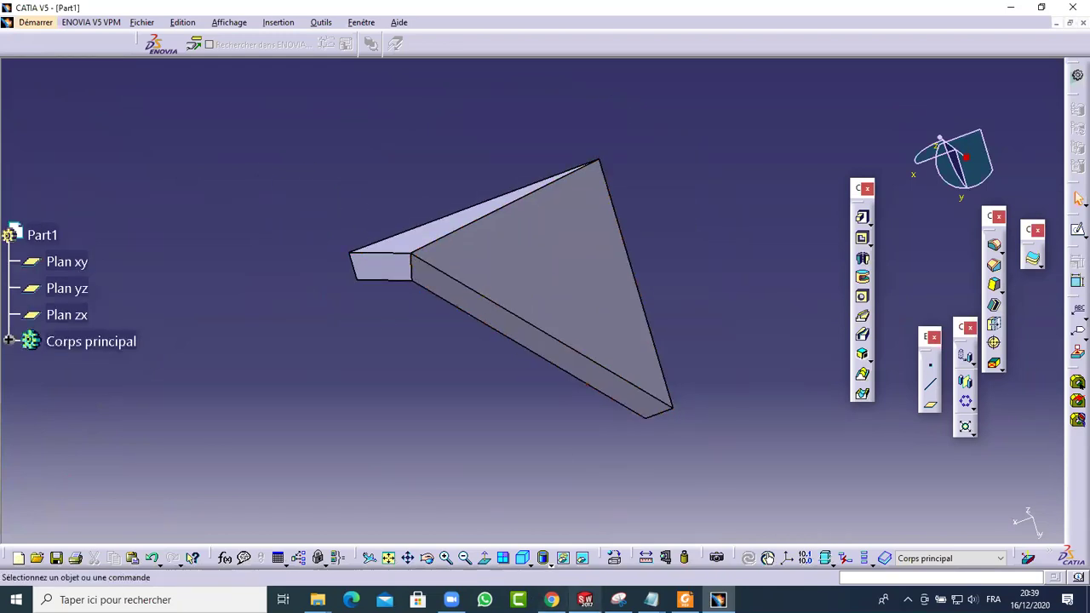
Step: Switch to SolidWorks, close the open part without saving, create a new part document and return to CATIA
{"action": "left_click", "coordinate": [585, 599]}
{"action": "left_click", "coordinate": [1073, 91]}
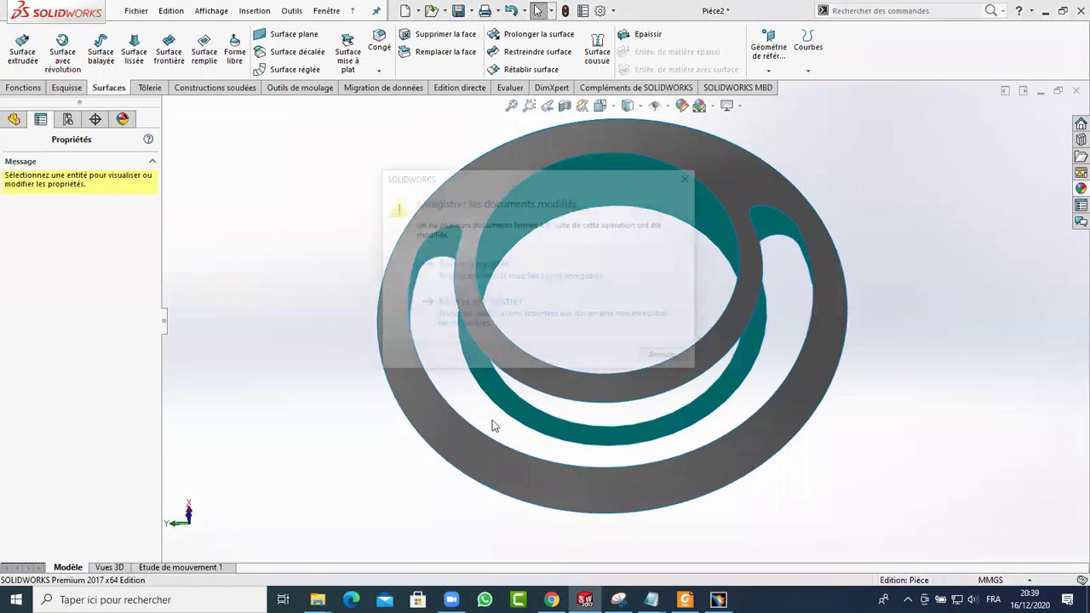
{"action": "left_click", "coordinate": [507, 330]}
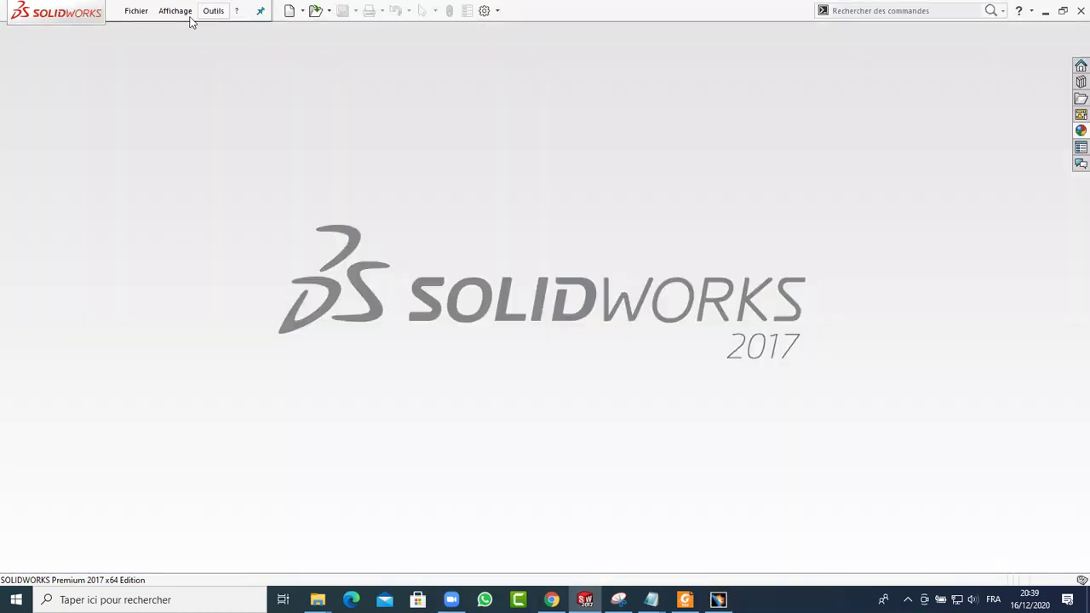
{"action": "key", "text": "ctrl+n"}
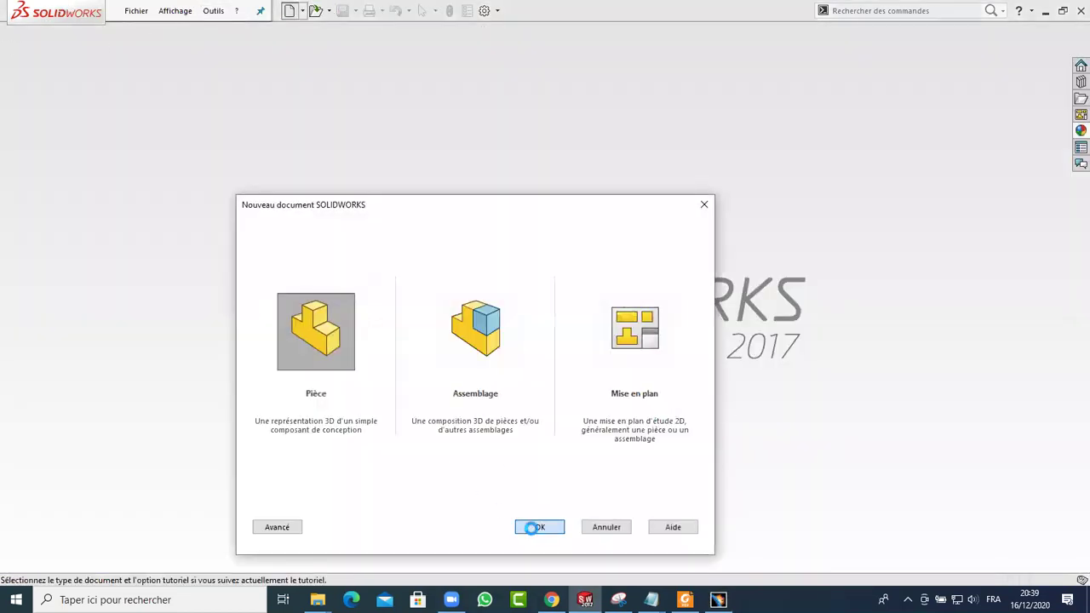
{"action": "left_click", "coordinate": [534, 527]}
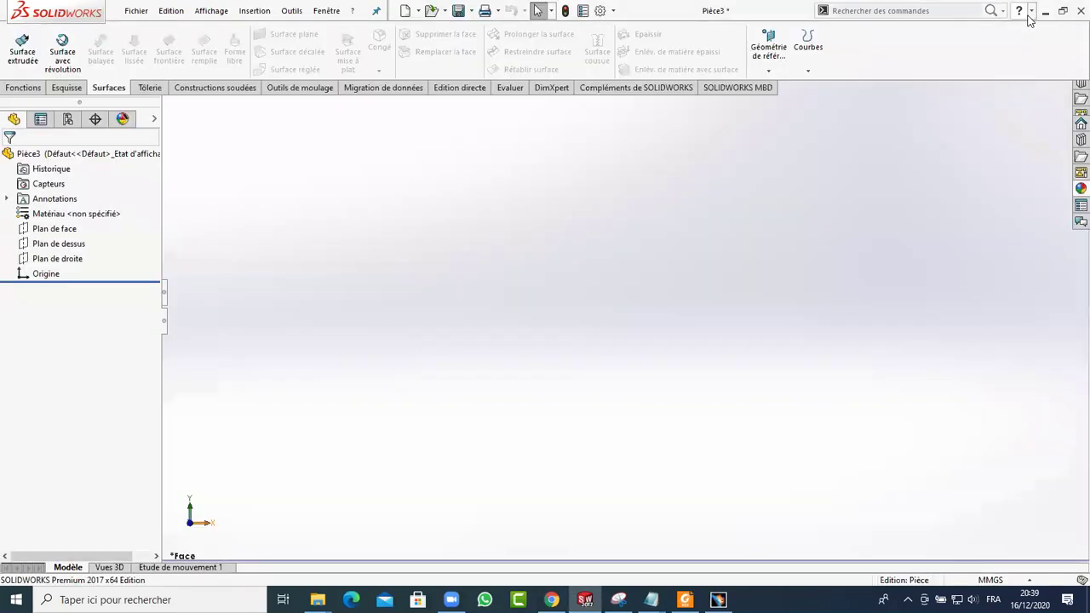
{"action": "left_click", "coordinate": [55, 228]}
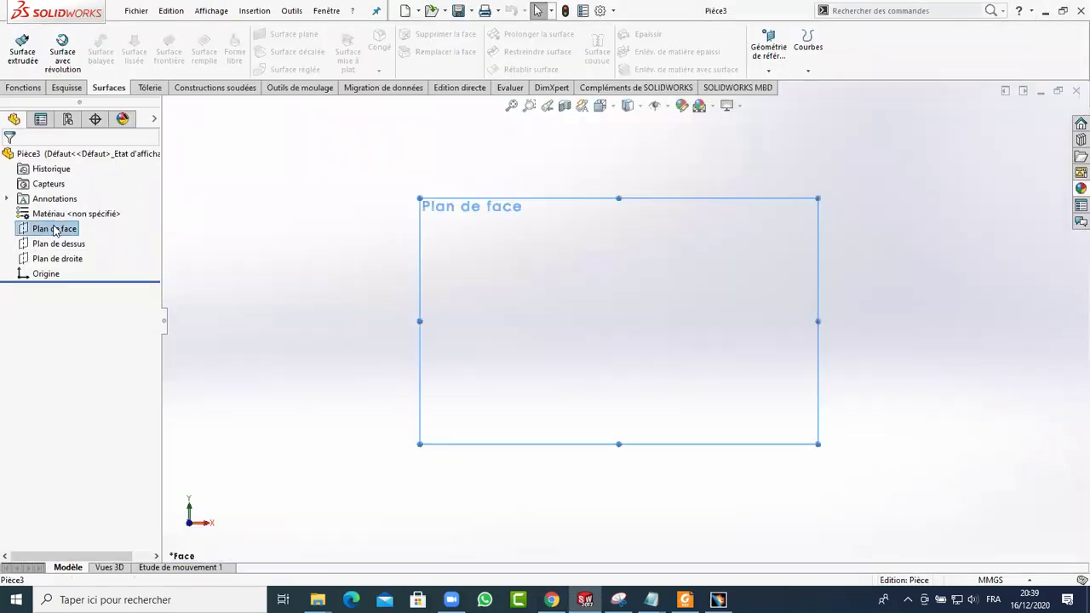
{"action": "left_click", "coordinate": [1043, 12]}
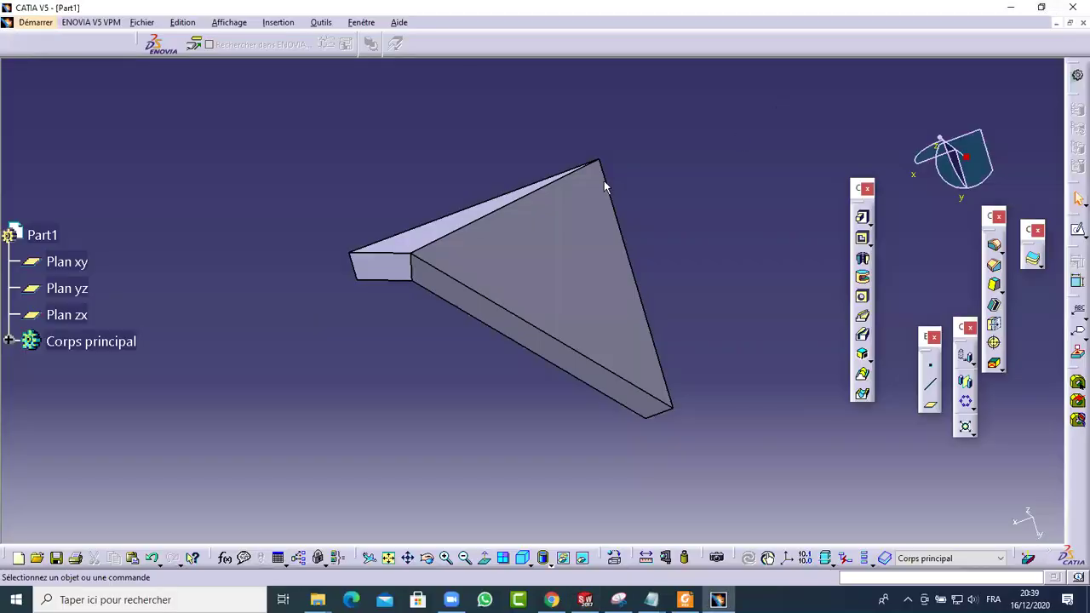
Step: Undo the shell, both scale factors, Plan.3 and the three symmetries, back to the creation of Plan.2
{"action": "middle_click_drag", "start_coordinate": [726, 111], "coordinate": [704, 258]}
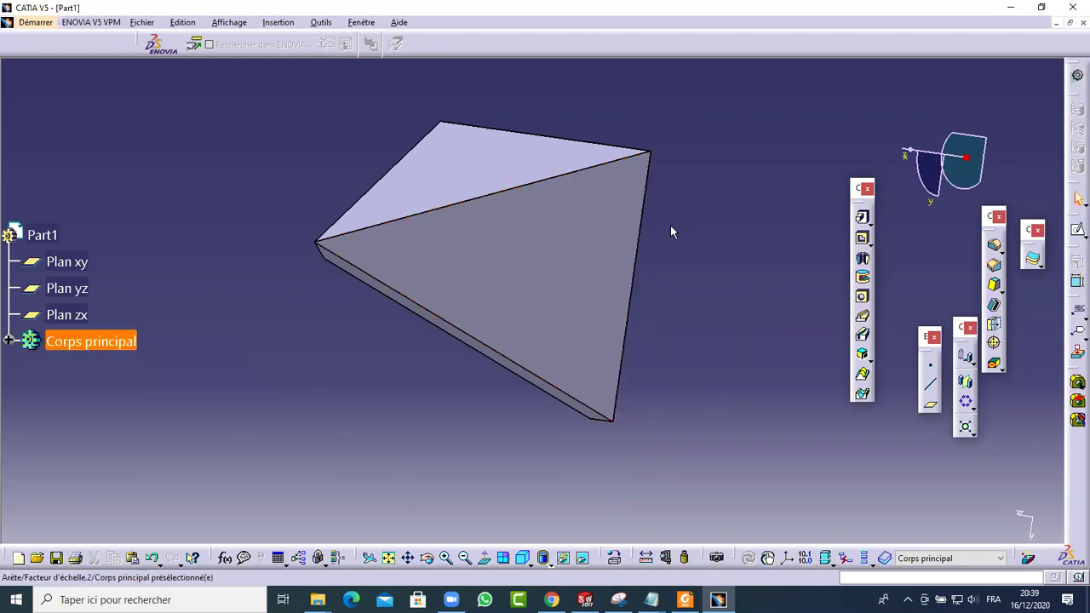
{"action": "scroll", "coordinate": [676, 165], "scroll_direction": "up", "scroll_amount": 3}
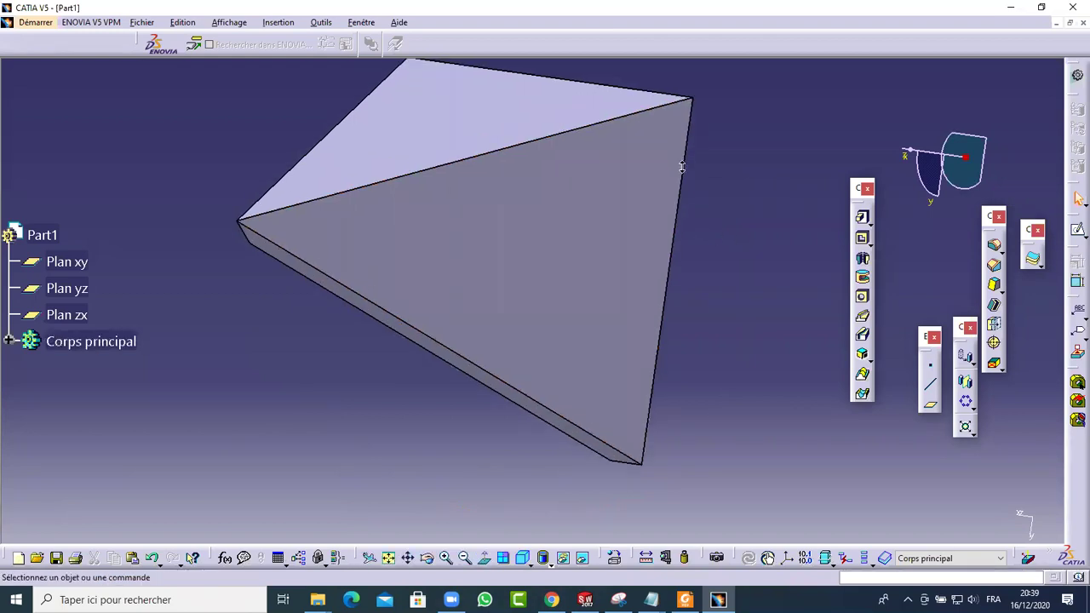
{"action": "scroll", "coordinate": [685, 165], "scroll_direction": "down", "scroll_amount": 3}
{"action": "mouse_move", "coordinate": [277, 139]}
{"action": "middle_mouse_down"}
{"action": "mouse_move", "coordinate": [292, 205]}
{"action": "mouse_move", "coordinate": [428, 199]}
{"action": "middle_mouse_up"}
{"action": "mouse_move", "coordinate": [438, 158]}
{"action": "middle_mouse_down"}
{"action": "mouse_move", "coordinate": [548, 253]}
{"action": "mouse_move", "coordinate": [484, 273]}
{"action": "middle_mouse_up"}
{"action": "key", "text": "ctrl+z"}
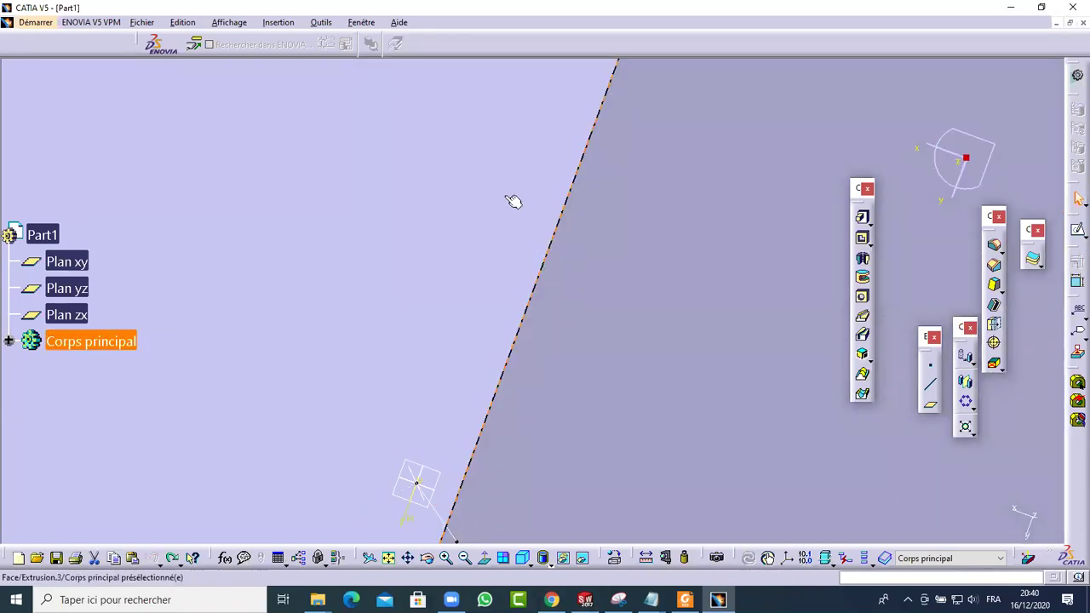
Step: Delete the pocket Poche.2 and the pad Extrusion.3, including their sketches and the pad's dependent elements
{"action": "left_click", "coordinate": [9, 340]}
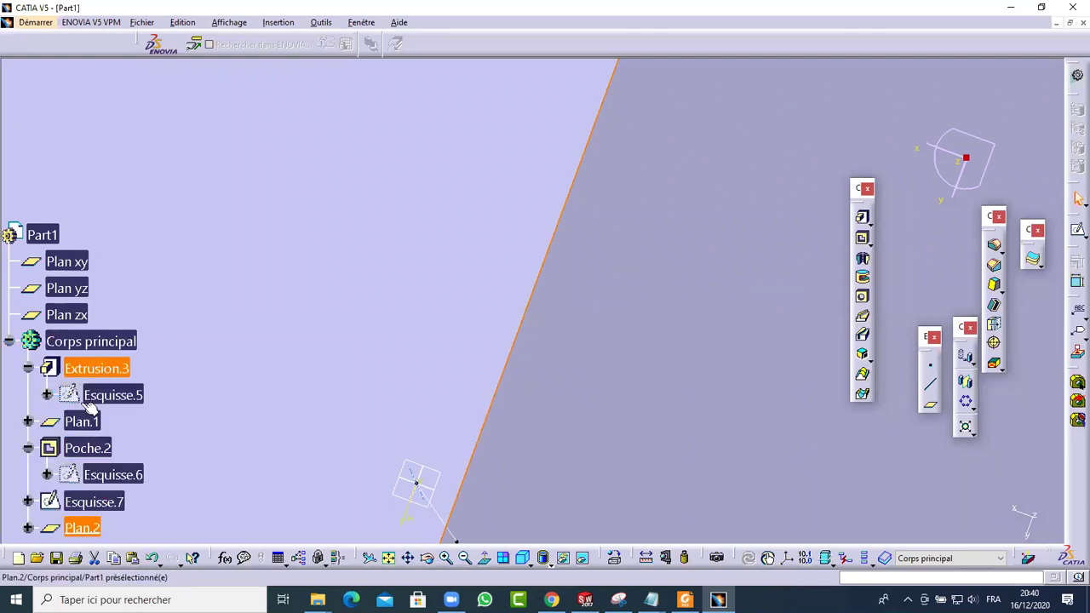
{"action": "scroll", "coordinate": [93, 523], "scroll_direction": "down", "scroll_amount": 3}
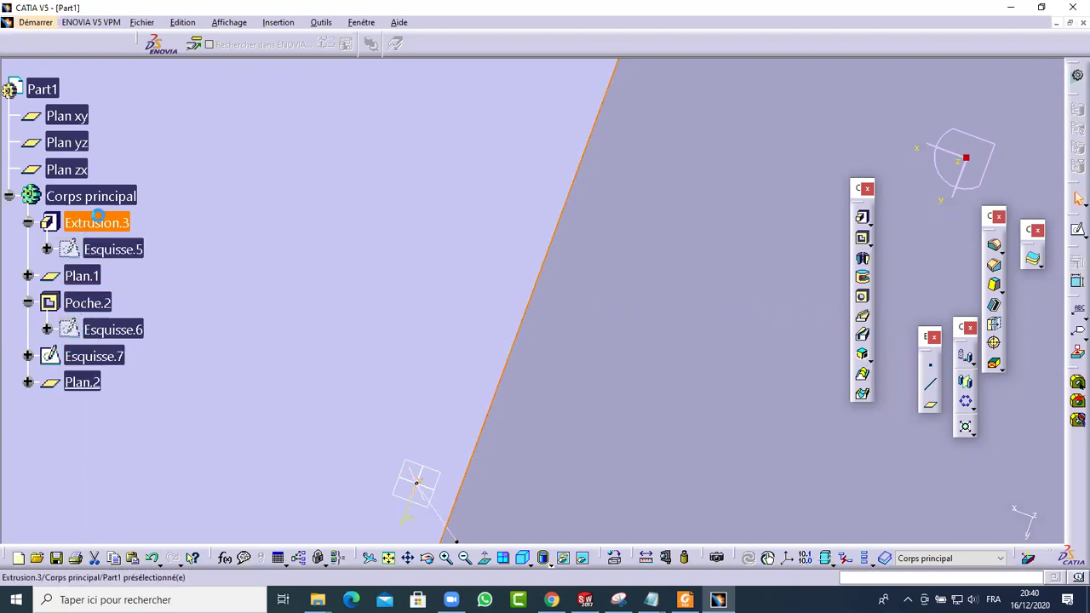
{"action": "right_click", "coordinate": [97, 224]}
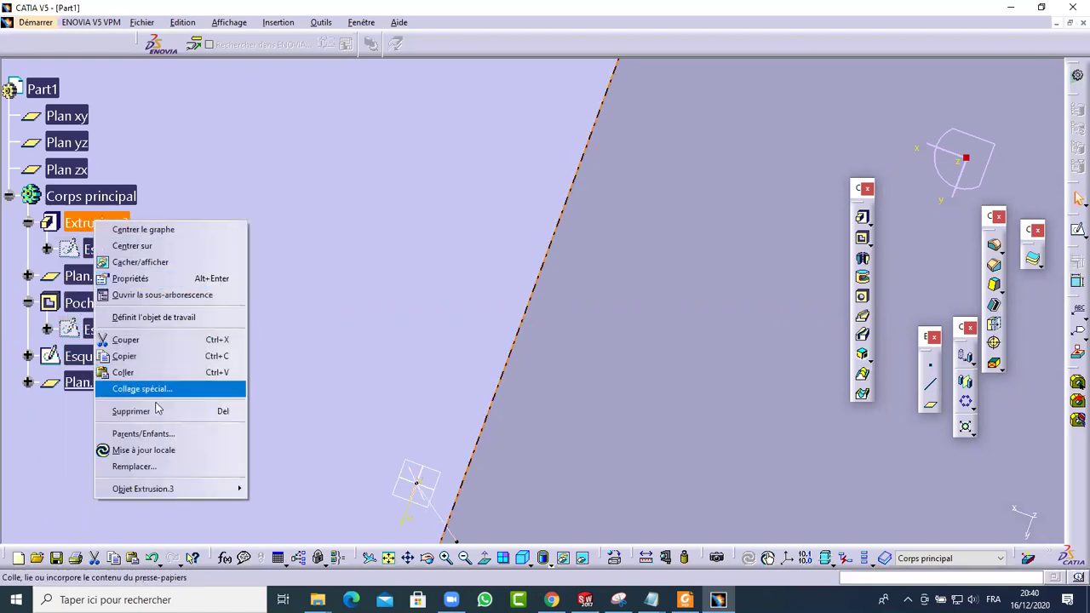
{"action": "left_click", "coordinate": [131, 412]}
{"action": "left_click", "coordinate": [619, 329]}
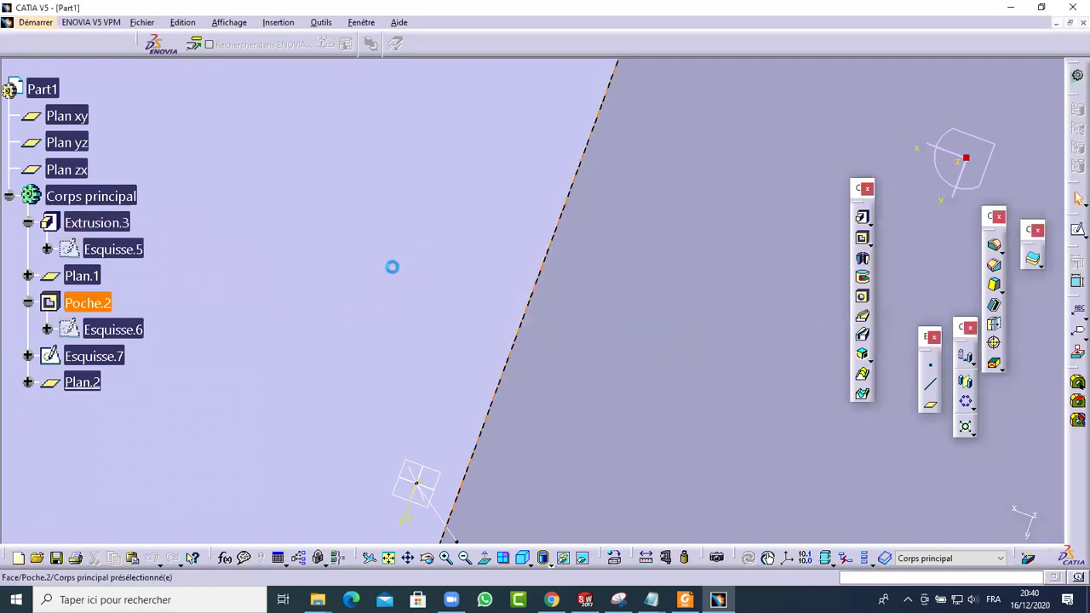
{"action": "middle_click_drag", "start_coordinate": [408, 350], "coordinate": [425, 221]}
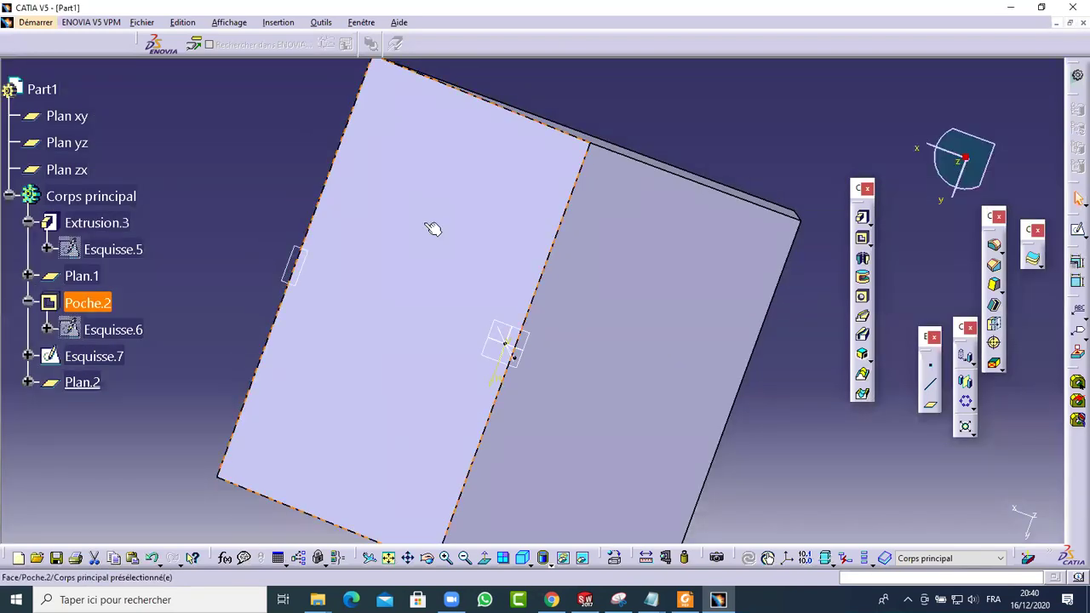
{"action": "key", "text": "Delete"}
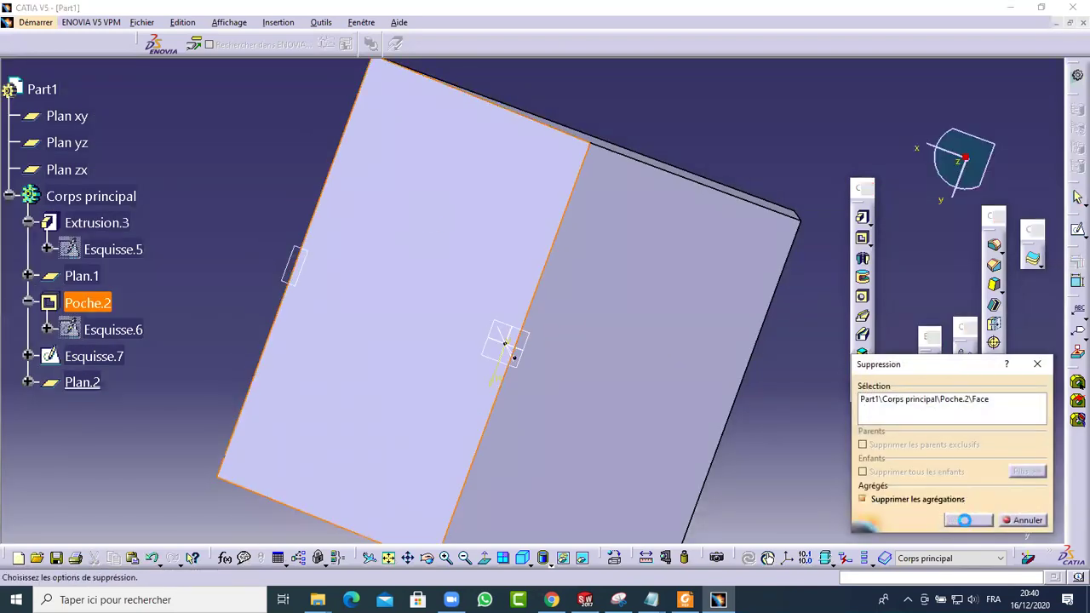
{"action": "key", "text": "Return"}
{"action": "left_click", "coordinate": [638, 287]}
{"action": "key", "text": "Delete"}
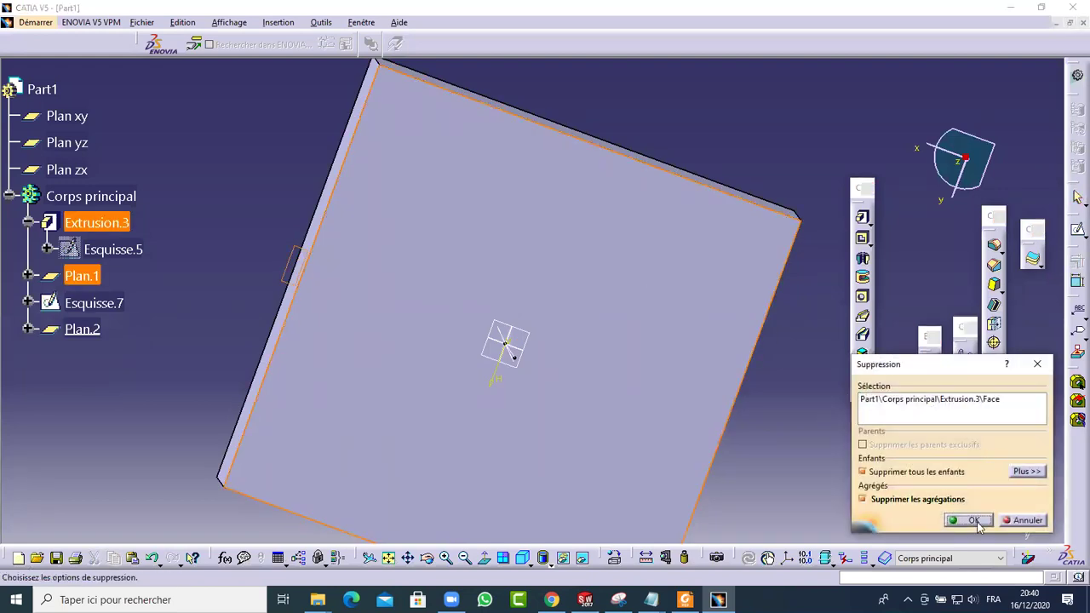
{"action": "left_click", "coordinate": [974, 521]}
Step: Delete the remaining reference plane Plan.2 and the sketch Esquisse.7 from the main body
{"action": "left_click", "coordinate": [81, 249]}
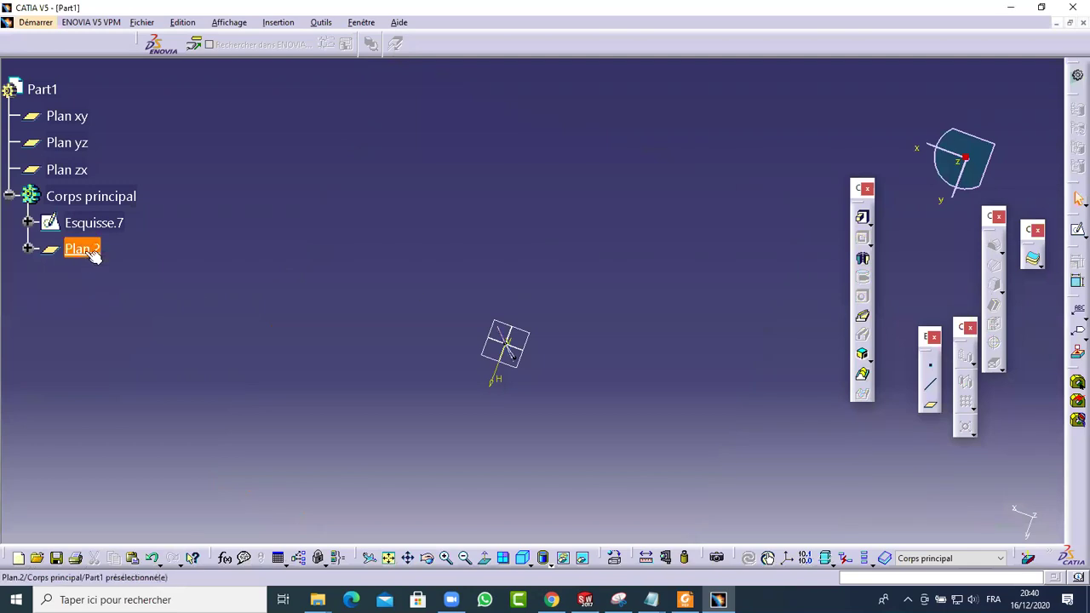
{"action": "right_click", "coordinate": [86, 250]}
{"action": "left_click", "coordinate": [123, 442]}
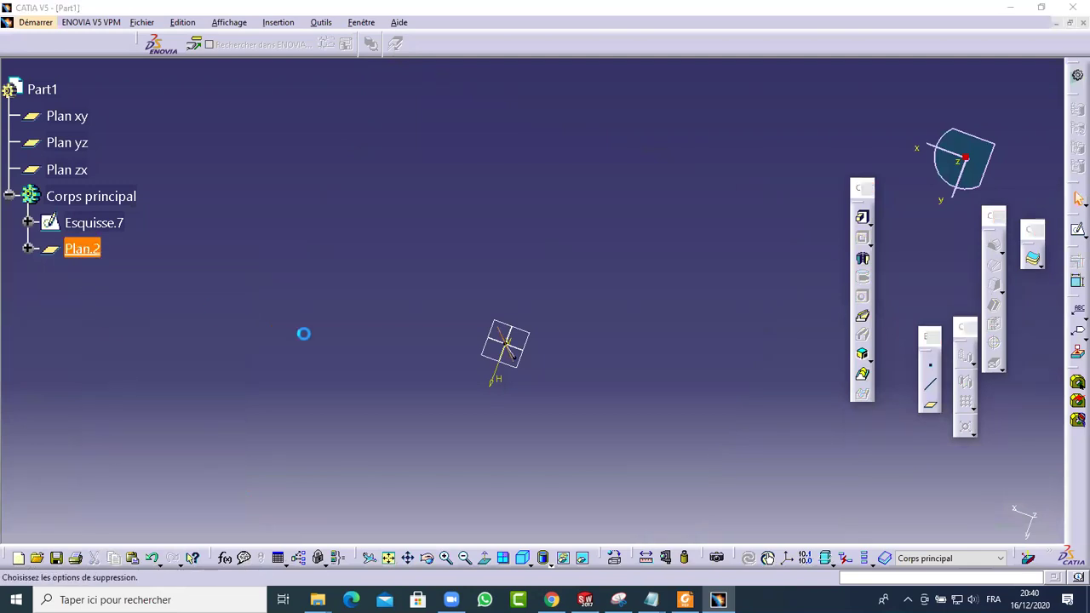
{"action": "left_click", "coordinate": [962, 521]}
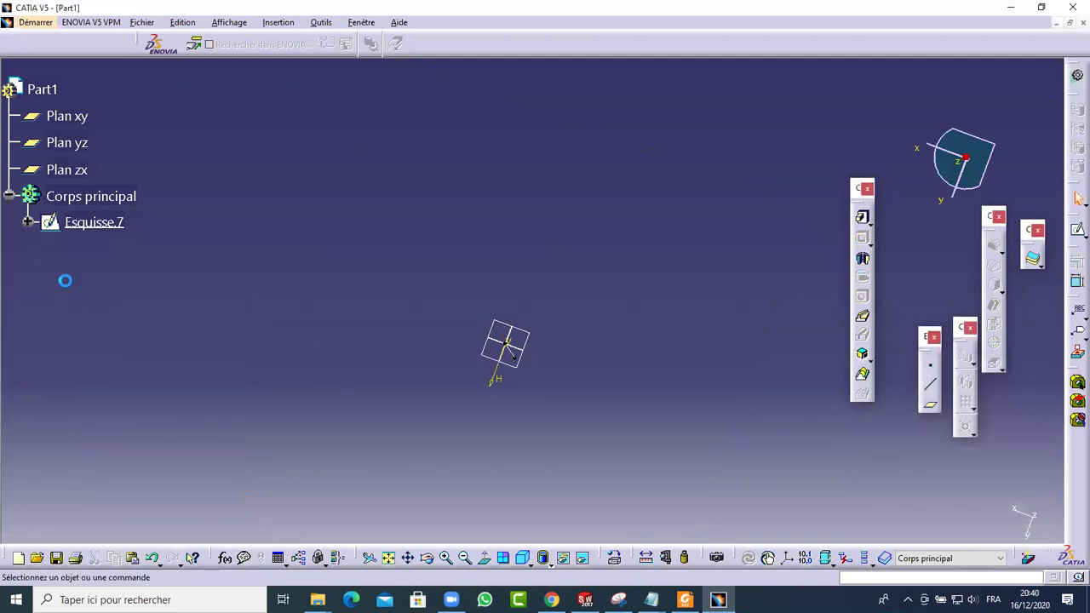
{"action": "right_click", "coordinate": [90, 224]}
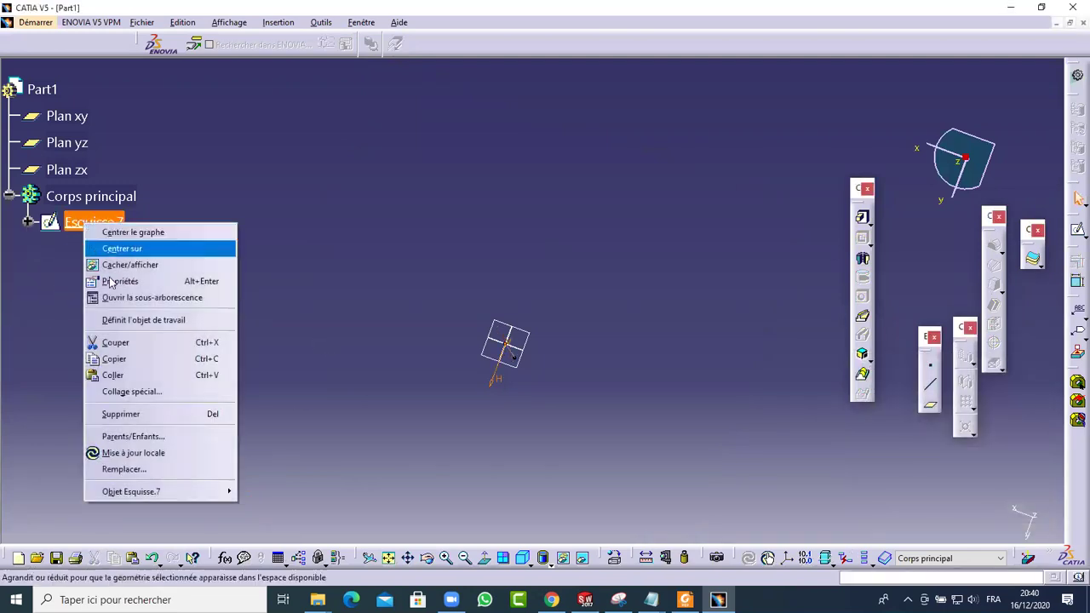
{"action": "left_click", "coordinate": [118, 414]}
{"action": "middle_click_drag", "start_coordinate": [615, 354], "coordinate": [479, 412]}
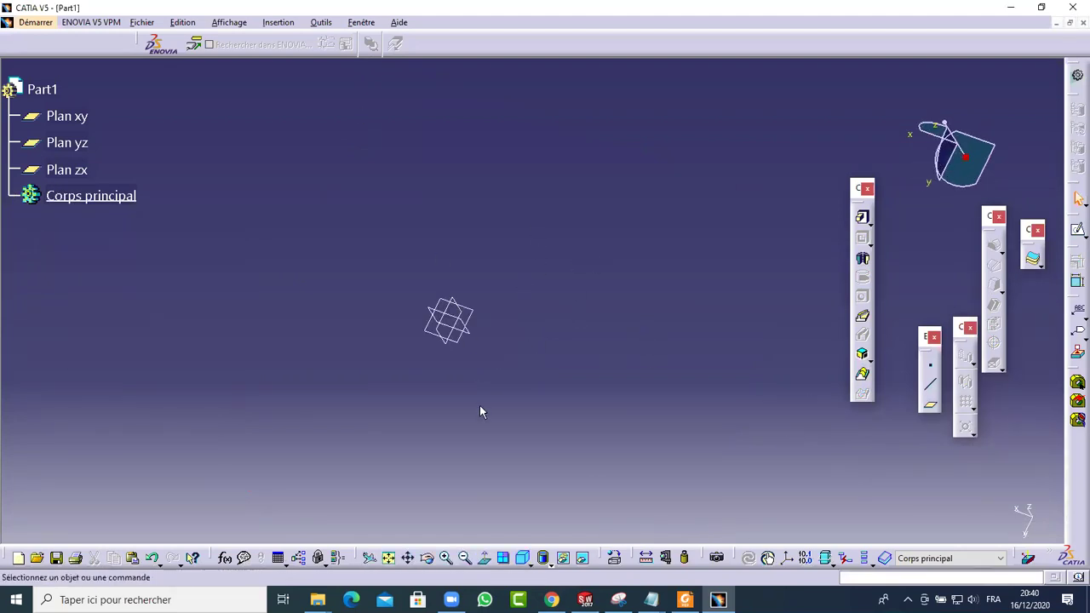
Step: Sketch a circle of about 30 mm radius centred on the origin of the yz plane
{"action": "left_click", "coordinate": [451, 313]}
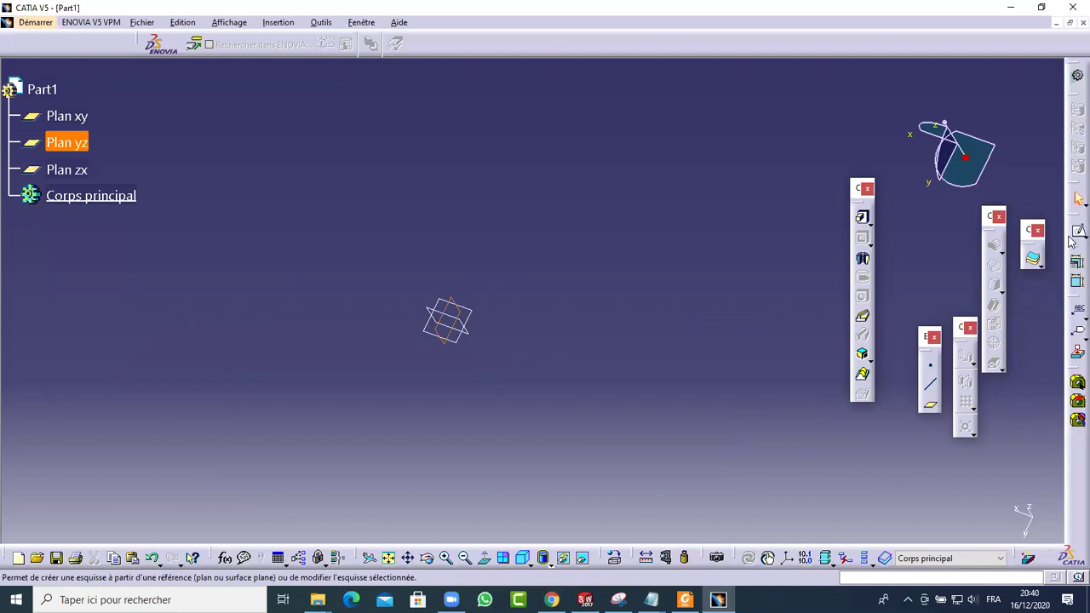
{"action": "left_click", "coordinate": [1075, 232]}
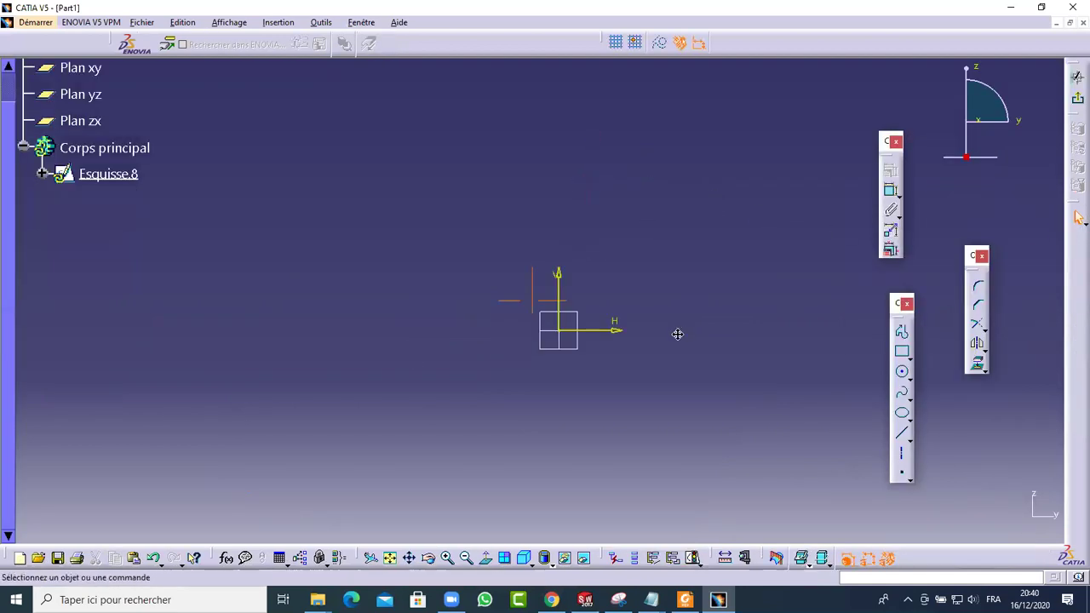
{"action": "left_click", "coordinate": [903, 334]}
{"action": "left_click", "coordinate": [903, 334]}
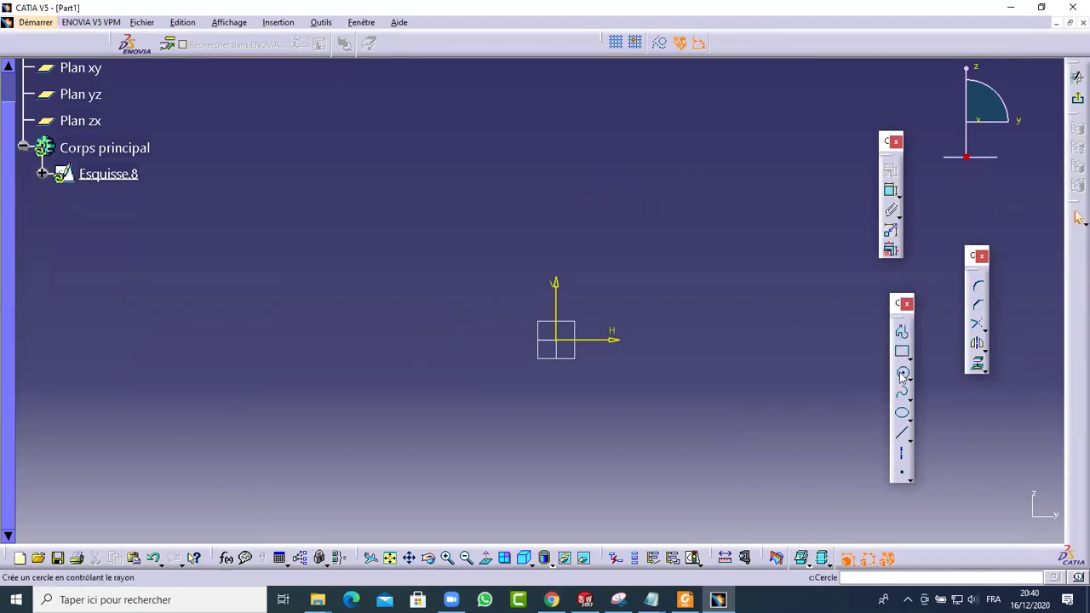
{"action": "left_click", "coordinate": [902, 371]}
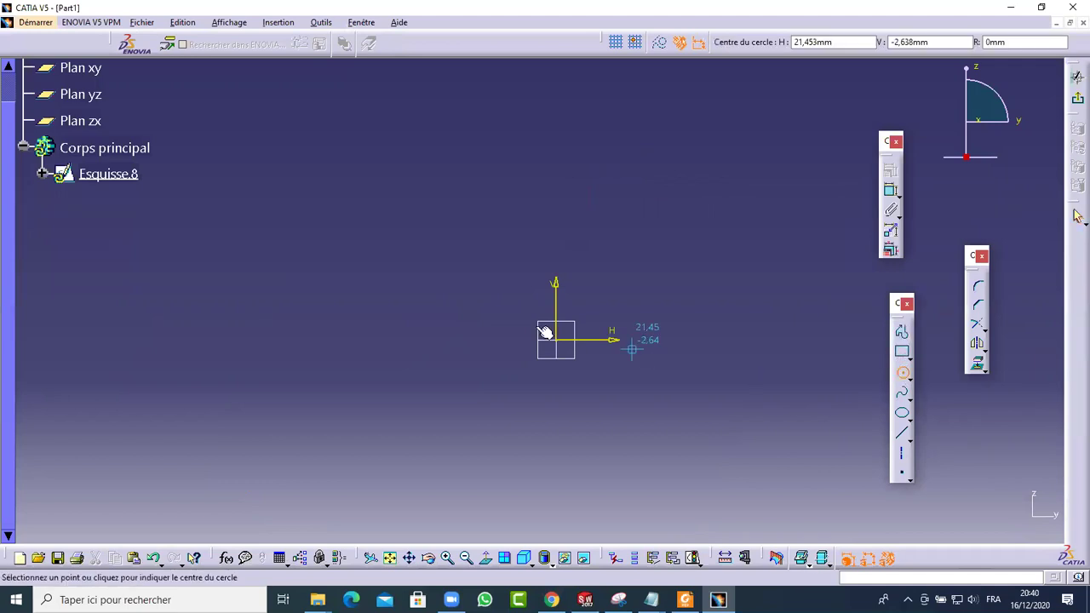
{"action": "left_click", "coordinate": [558, 344]}
{"action": "left_click", "coordinate": [662, 317]}
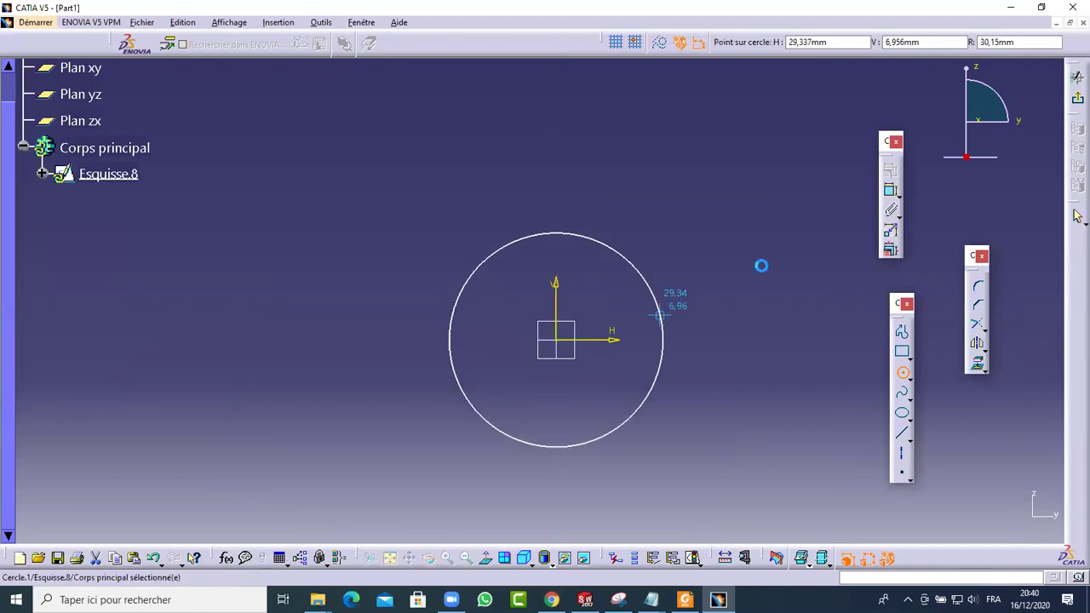
Step: Dimension the circle's diameter, set it to 60 mm and exit the sketch
{"action": "left_click", "coordinate": [889, 189]}
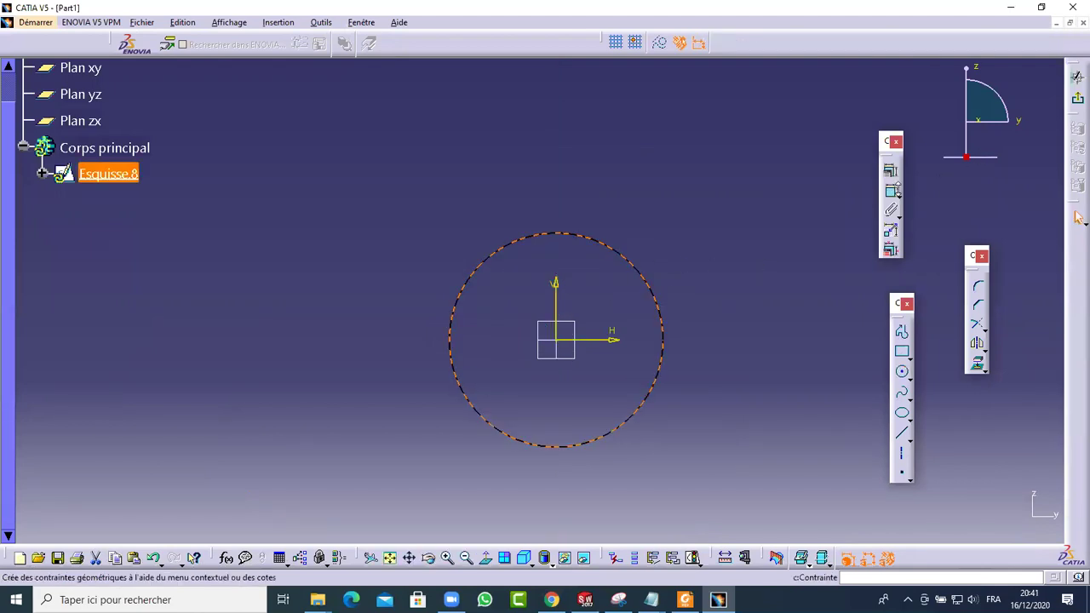
{"action": "left_click", "coordinate": [654, 232]}
{"action": "type", "text": "1"}
{"action": "key", "text": "BackSpace"}
{"action": "type", "text": "6"}
{"action": "key", "text": "Return"}
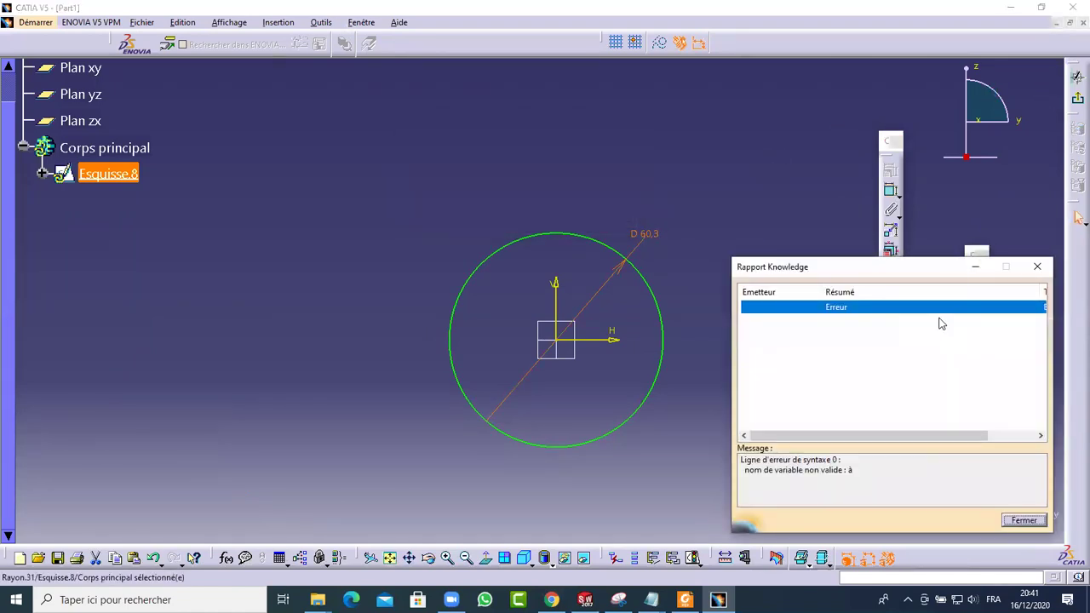
{"action": "left_click", "coordinate": [1035, 270]}
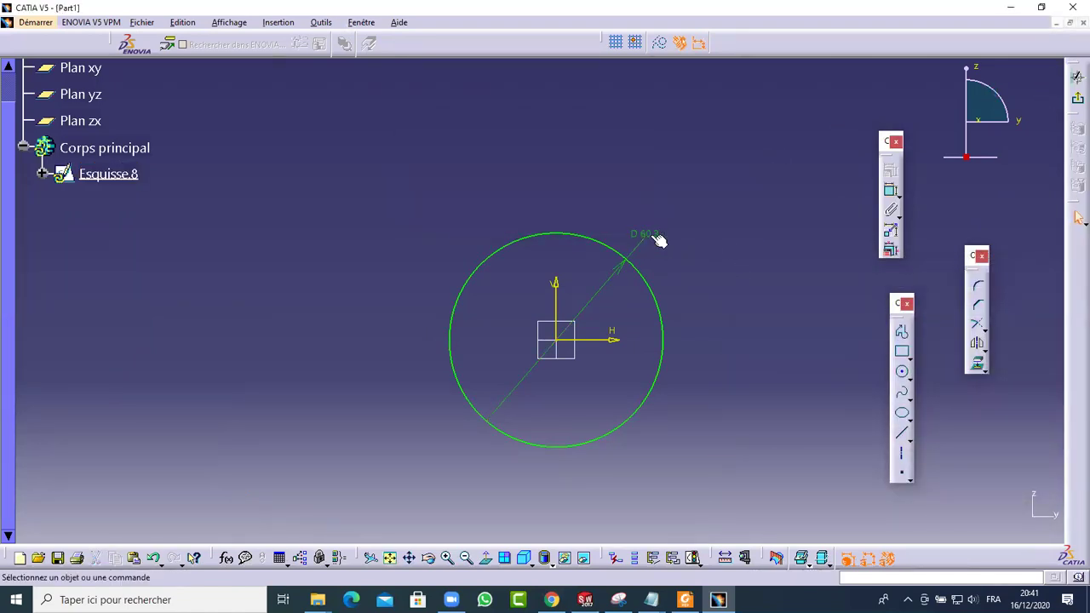
{"action": "double_click", "coordinate": [648, 234]}
{"action": "type", "text": "60"}
{"action": "key", "text": "Return"}
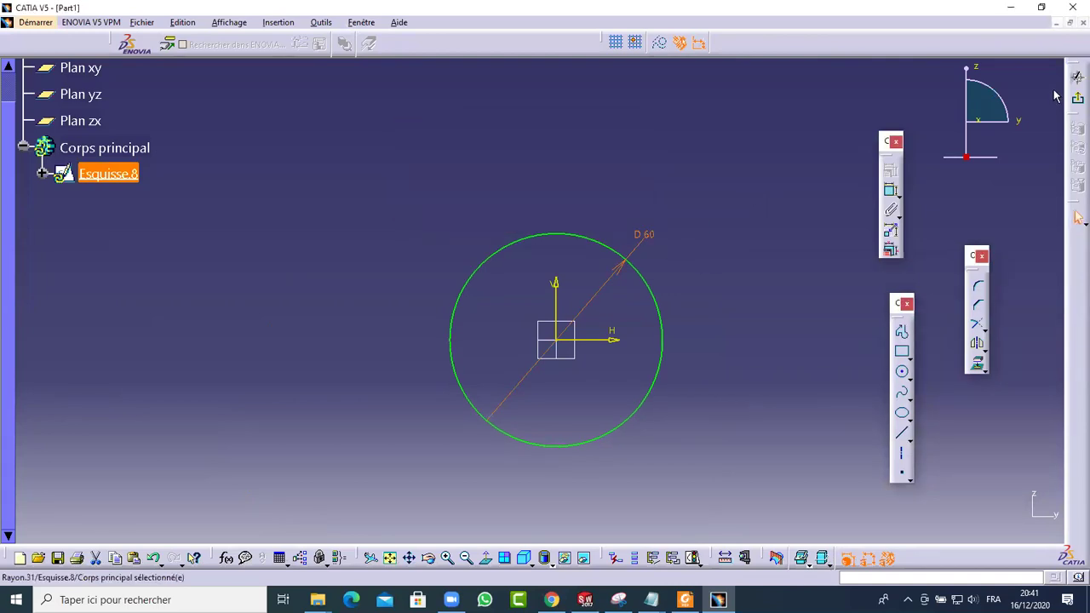
{"action": "left_click", "coordinate": [1077, 97]}
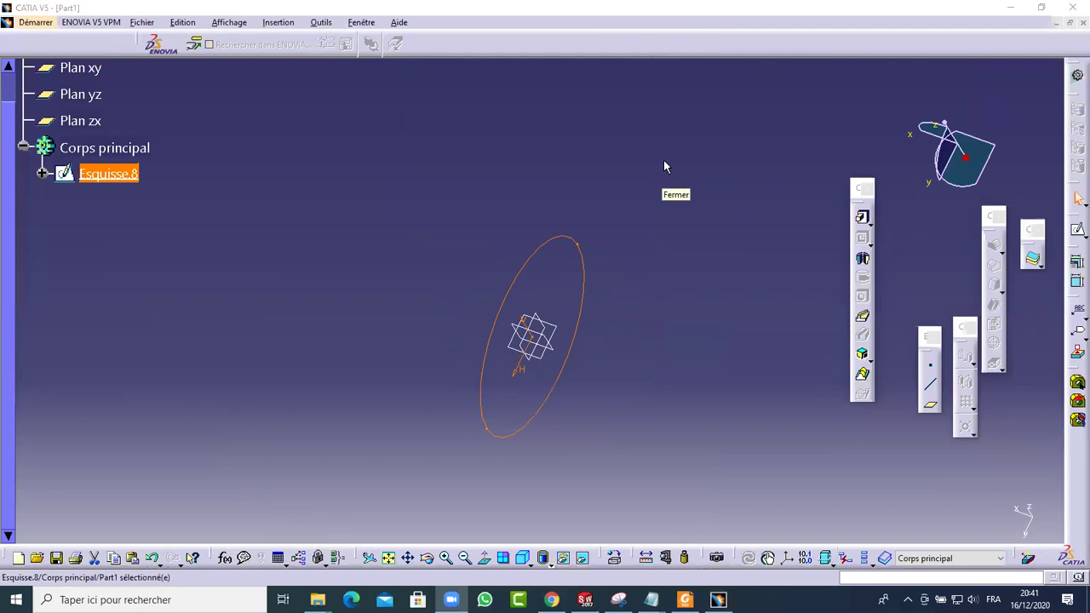
{"action": "left_click", "coordinate": [528, 434]}
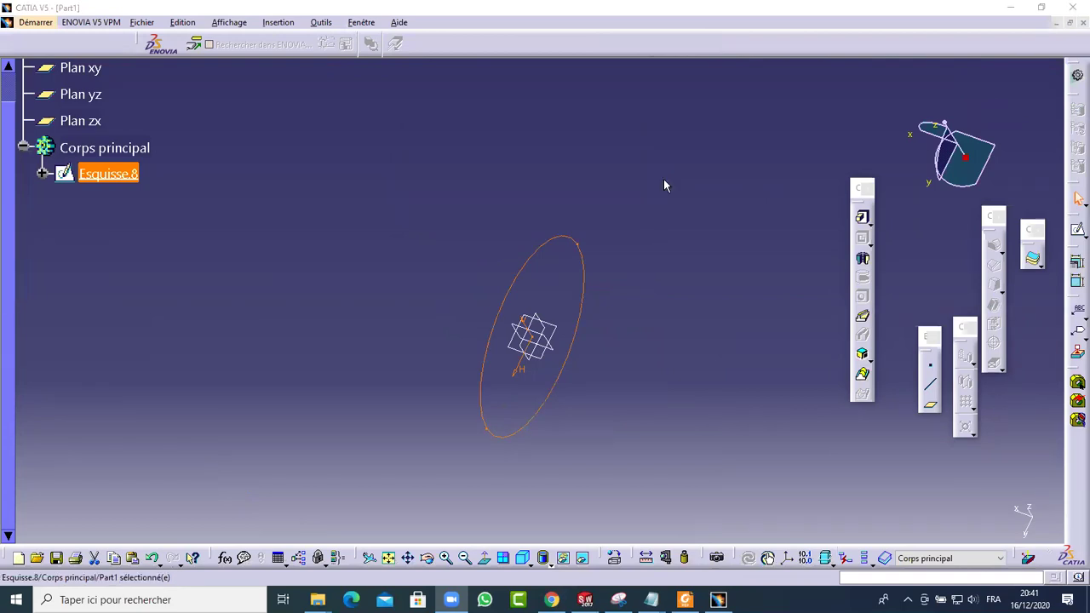
{"action": "left_click", "coordinate": [665, 185]}
{"action": "left_click", "coordinate": [569, 239]}
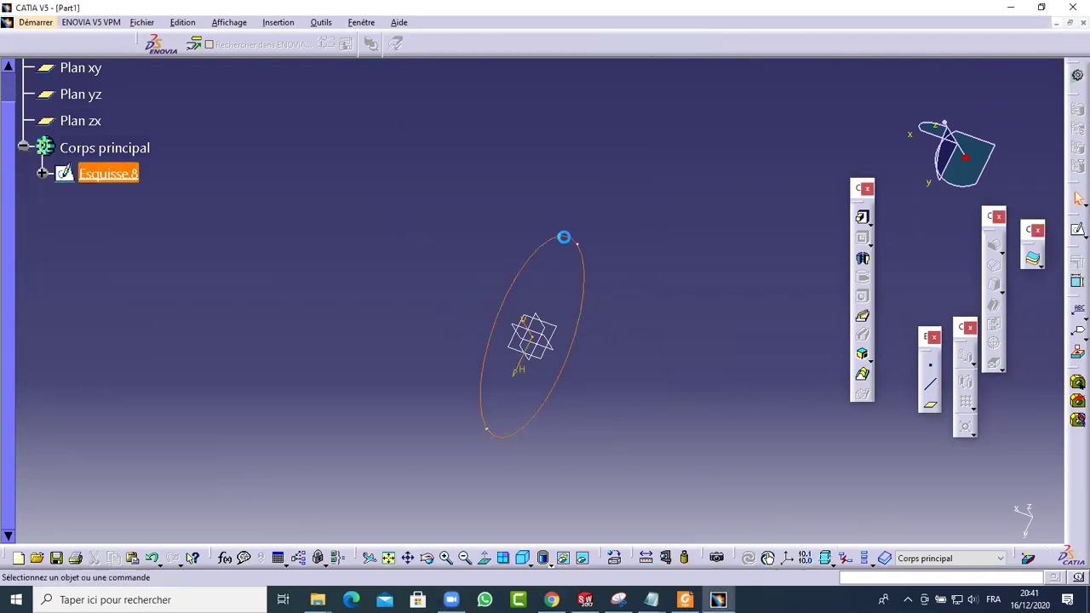
Step: Create a reference plane offset 20 mm from the yz plane
{"action": "mouse_move", "coordinate": [541, 195]}
{"action": "middle_mouse_down"}
{"action": "mouse_move", "coordinate": [516, 281]}
{"action": "mouse_move", "coordinate": [700, 323]}
{"action": "mouse_move", "coordinate": [577, 257]}
{"action": "middle_mouse_up"}
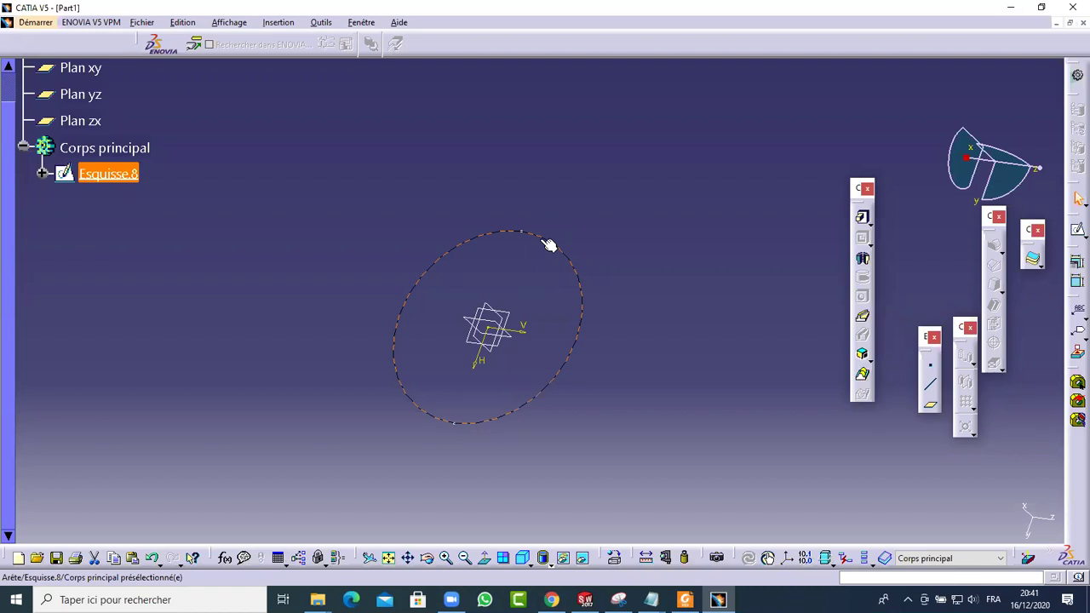
{"action": "left_click", "coordinate": [548, 244]}
{"action": "left_click", "coordinate": [511, 317]}
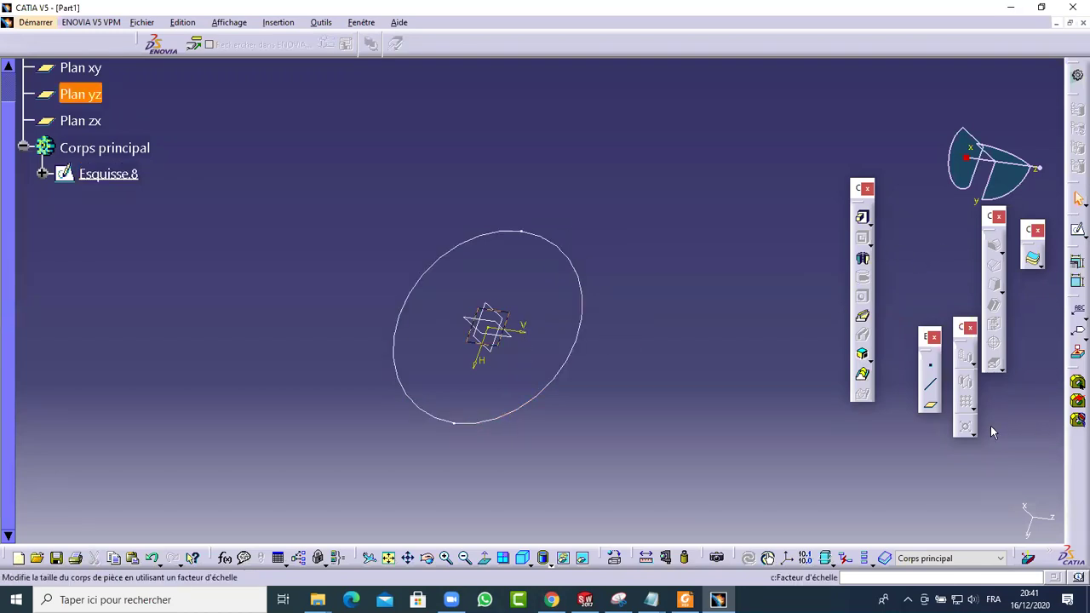
{"action": "left_click", "coordinate": [928, 405]}
{"action": "left_click", "coordinate": [905, 478]}
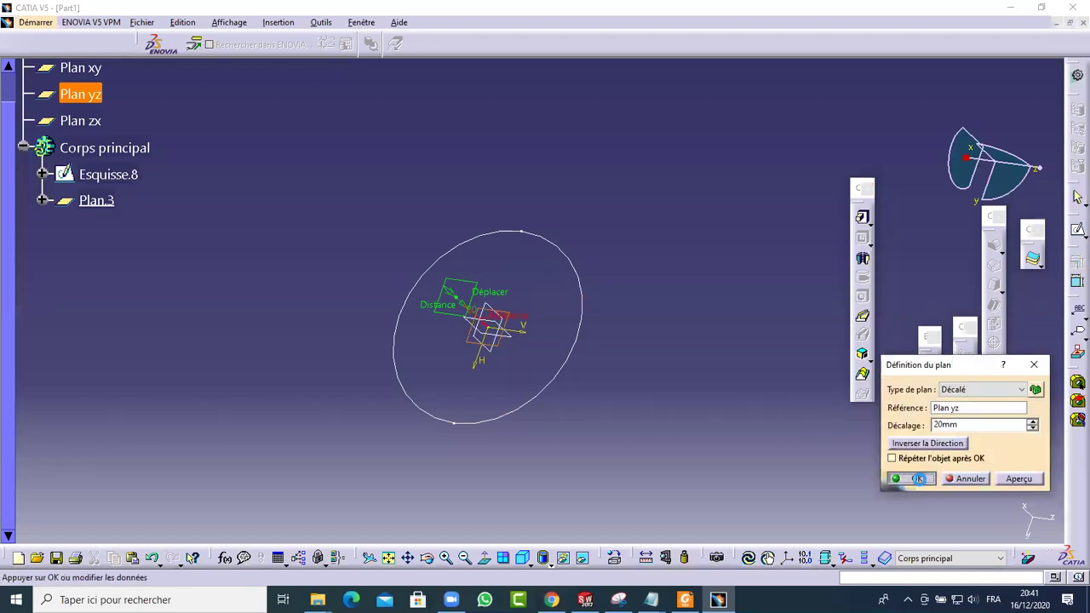
Step: Sketch a single point at the origin of the offset plane and exit the sketch
{"action": "left_click", "coordinate": [1032, 258]}
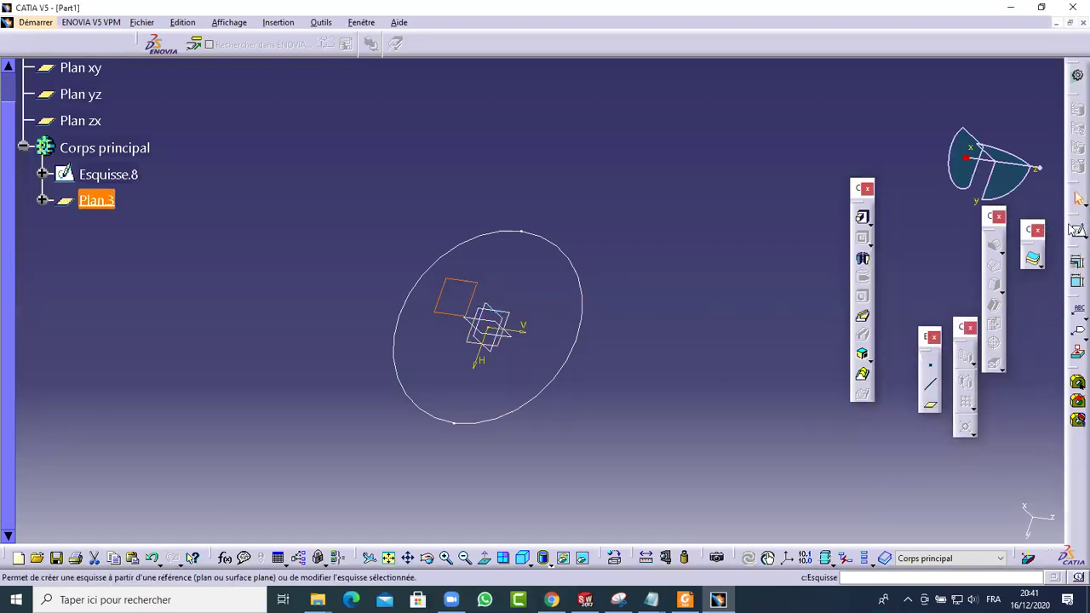
{"action": "left_click", "coordinate": [901, 453]}
{"action": "left_click", "coordinate": [545, 395]}
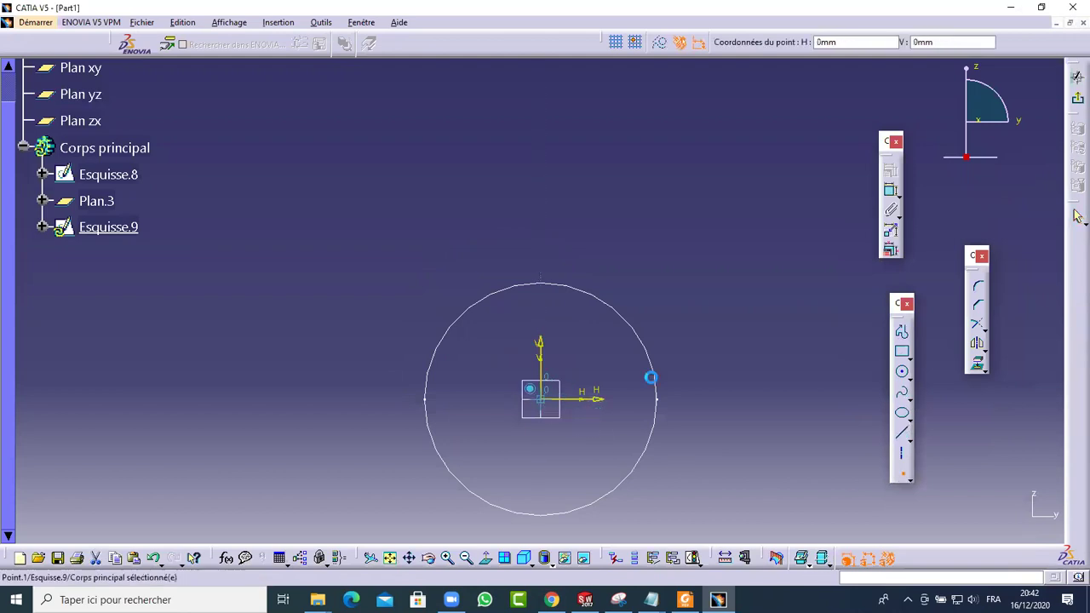
{"action": "left_click", "coordinate": [1076, 100]}
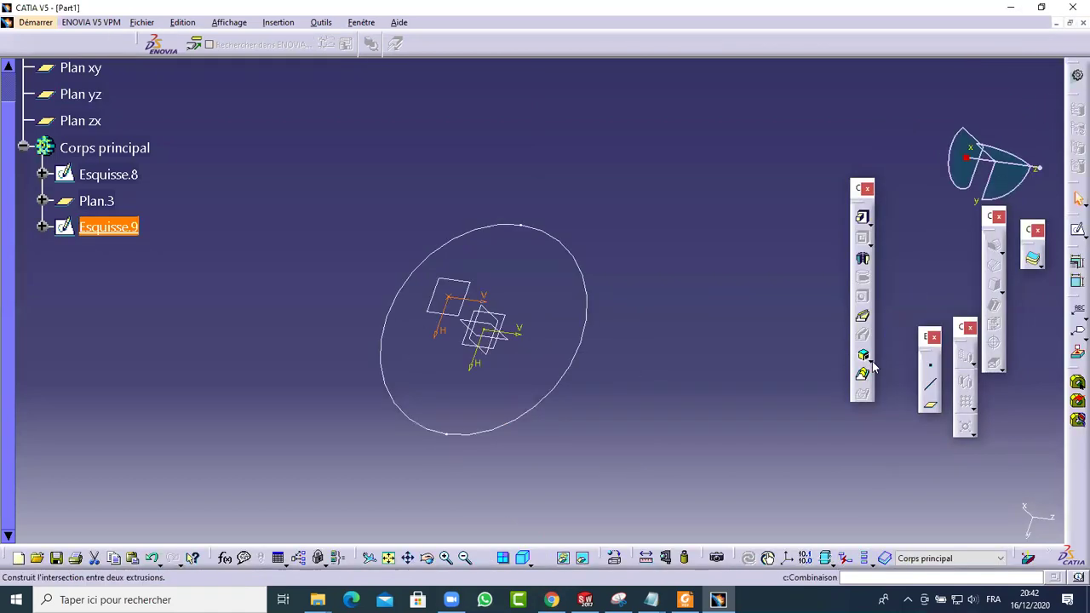
Step: Start a multi-sections solid using the circle sketch Esquisse.8 and the point sketch Esquisse.9
{"action": "left_click", "coordinate": [565, 258]}
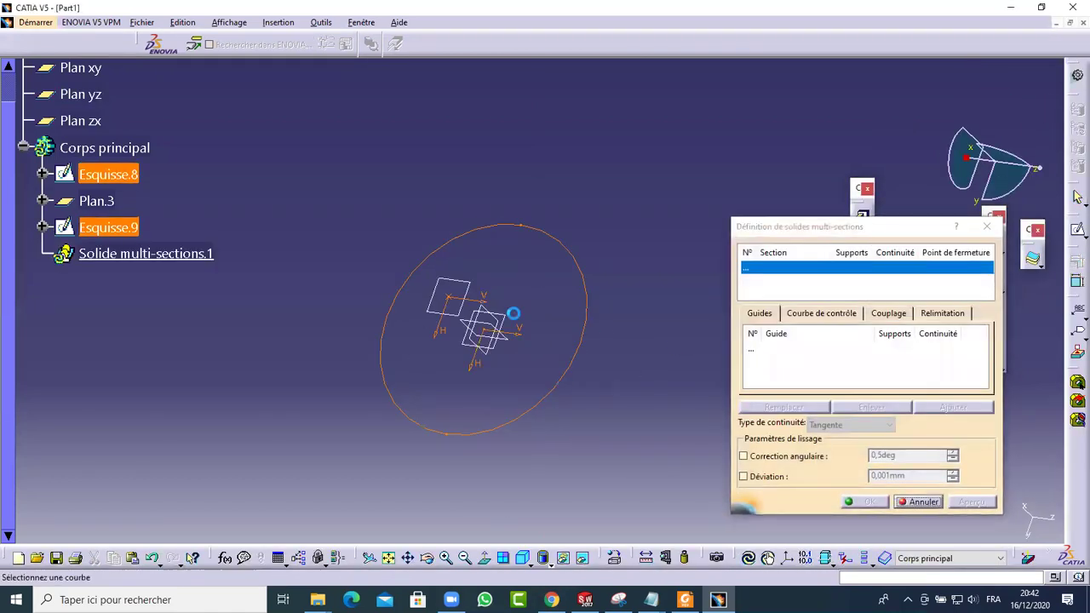
{"action": "left_click", "coordinate": [637, 334]}
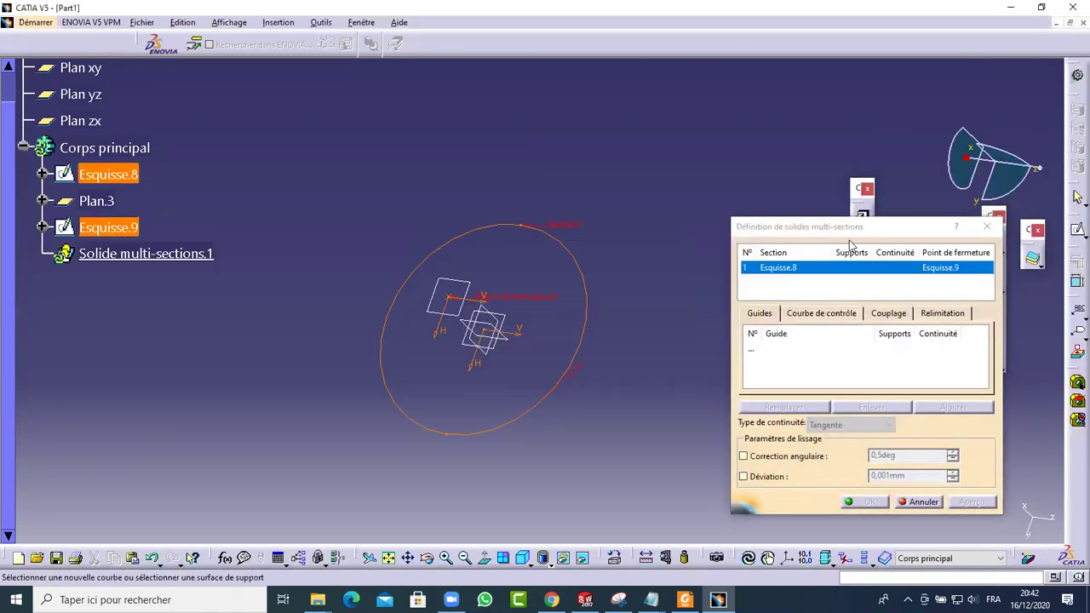